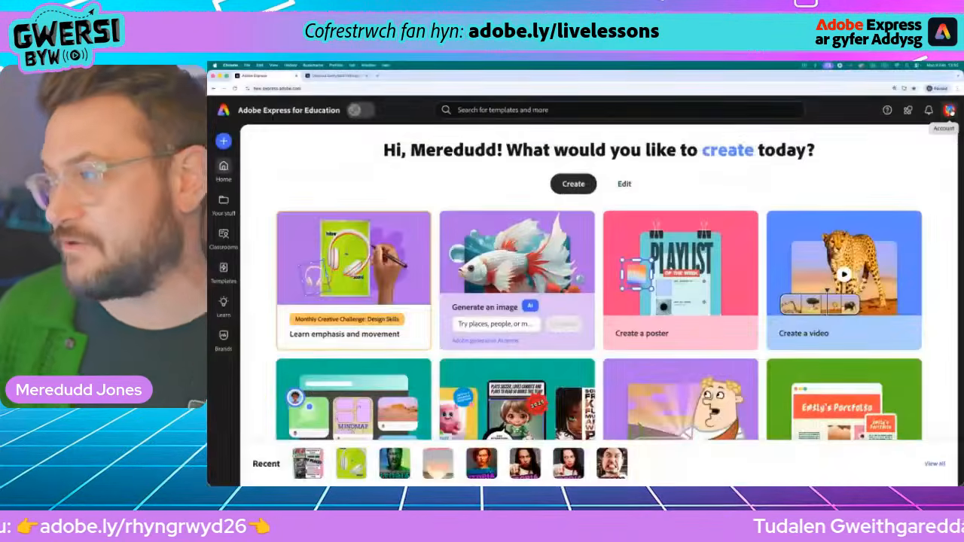
- Set the account's preferred language to Cymraeg (Y Deyrnas Unedig) and close the settings
{"action": "left_click", "coordinate": [912, 164]}
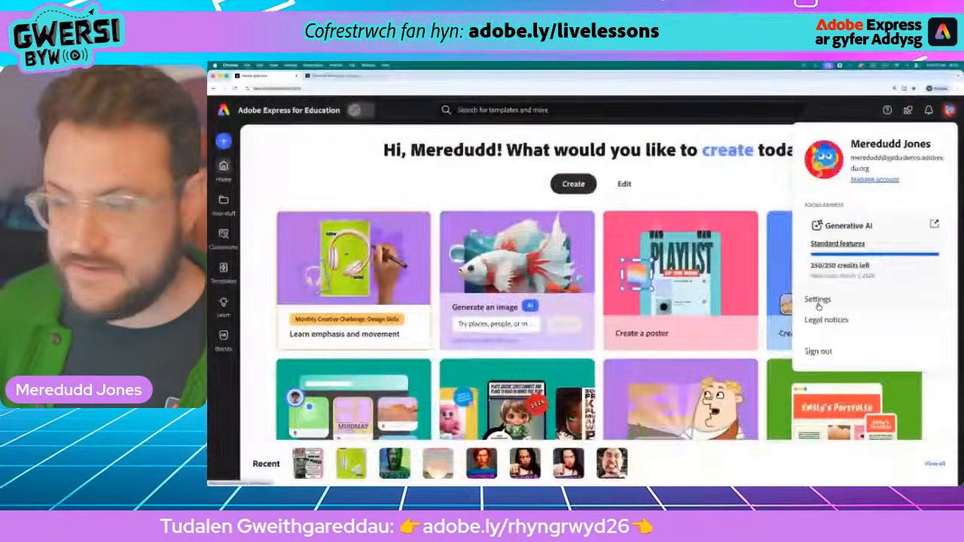
{"action": "left_click", "coordinate": [742, 295]}
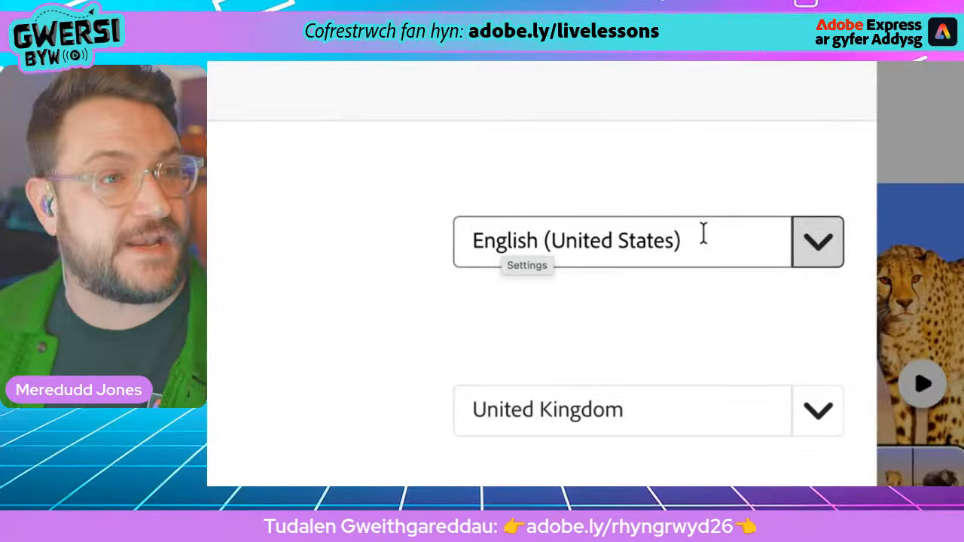
{"action": "left_click", "coordinate": [800, 261]}
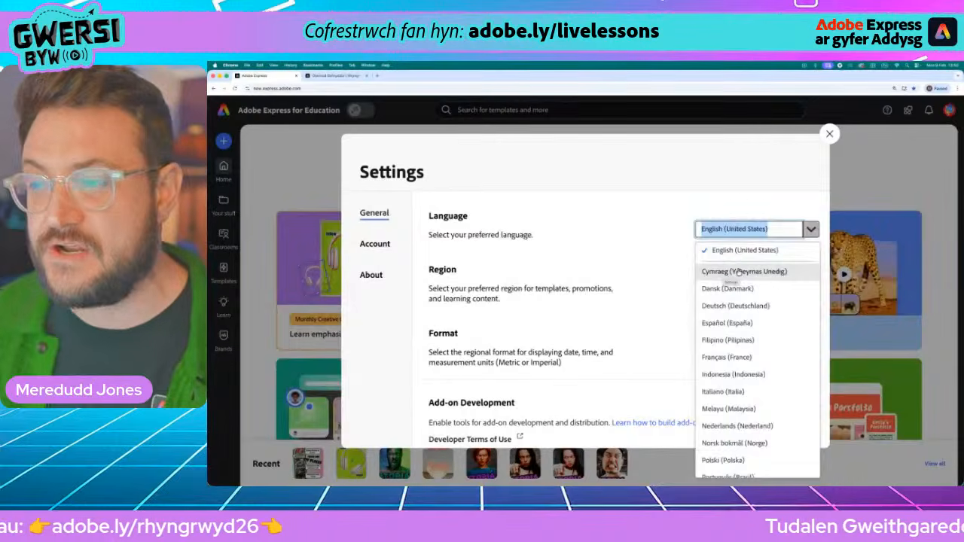
{"action": "left_click", "coordinate": [739, 272]}
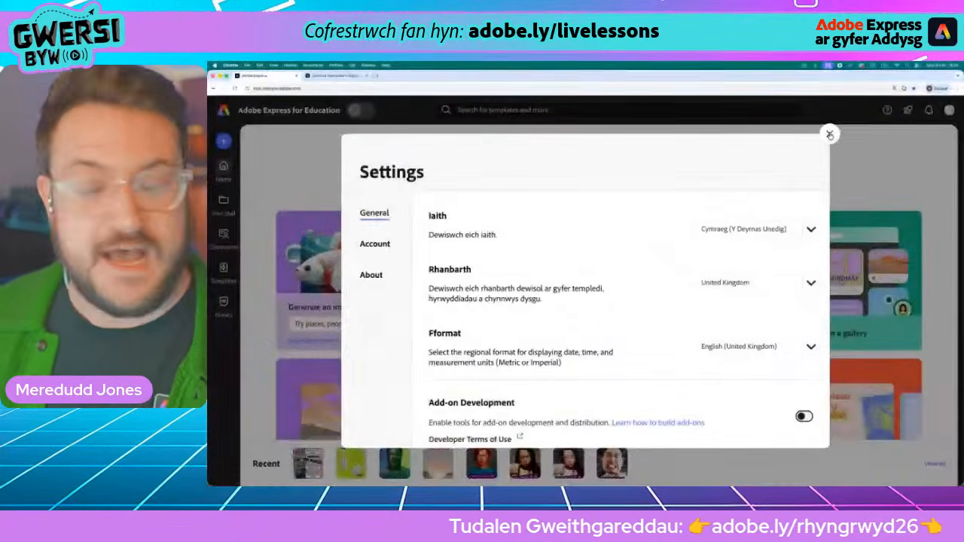
{"action": "left_click", "coordinate": [830, 134]}
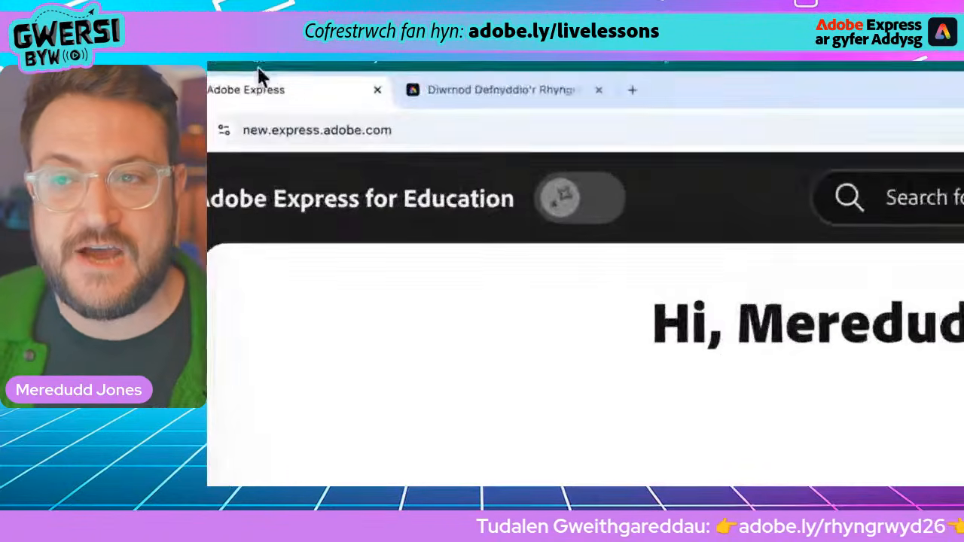
- Switch to the Diwrnod Defnyddio'r Rhyngrwyd activity page and highlight its adobe.ly/rhyngrwyd26 link
{"action": "left_click", "coordinate": [484, 93]}
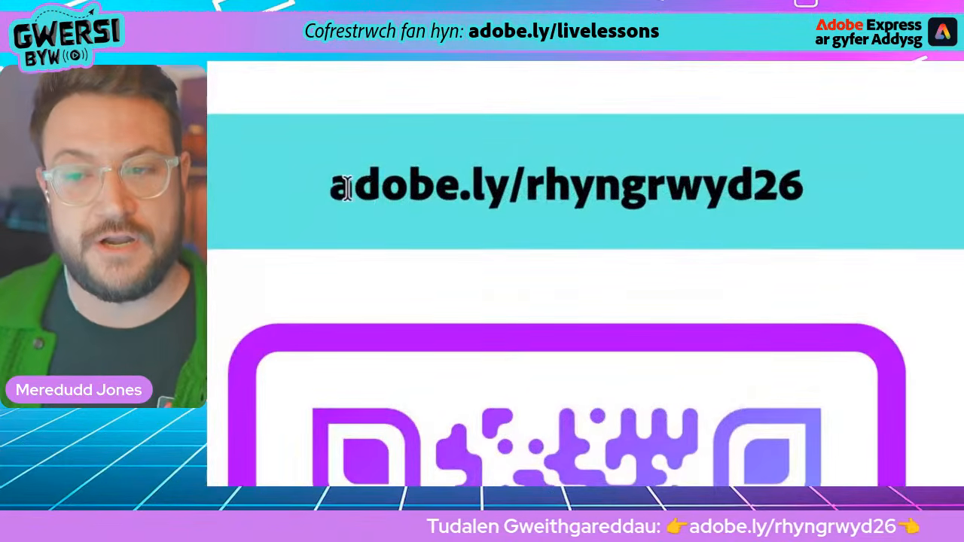
{"action": "left_click_drag", "start_coordinate": [332, 185], "coordinate": [799, 189]}
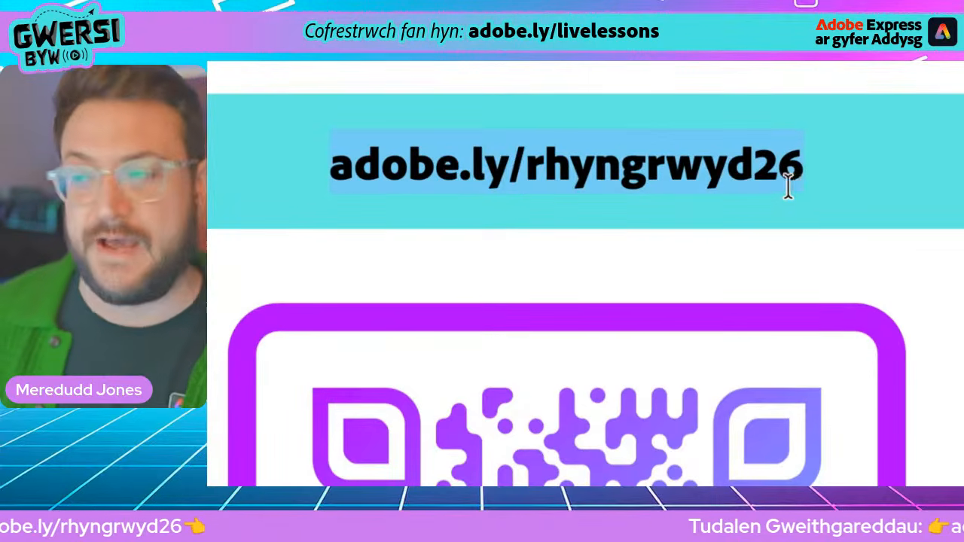
{"action": "left_click", "coordinate": [800, 181]}
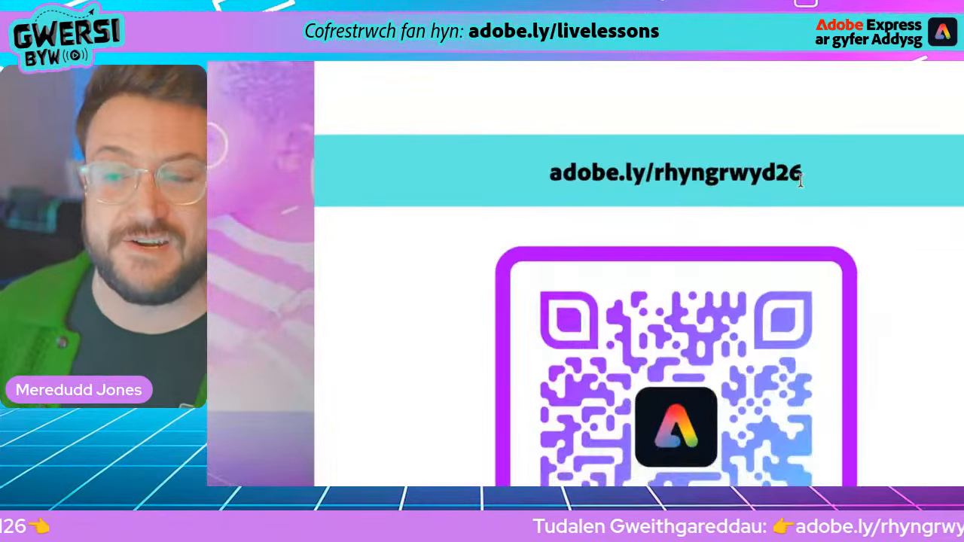
{"action": "scroll", "coordinate": [906, 348], "scroll_direction": "down", "scroll_amount": 1}
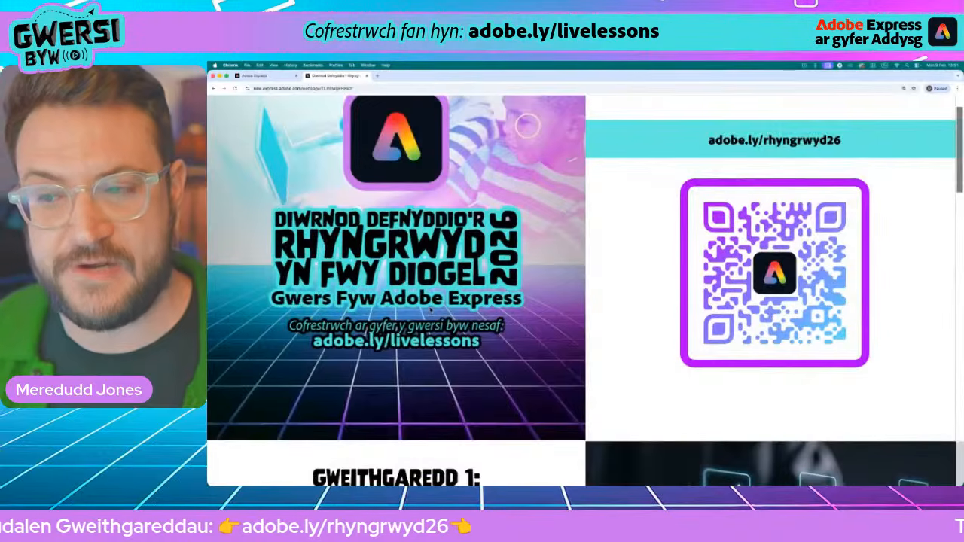
- Examine the Gweithgaredd 1: Fideo Esbonio section, including its template link, PDF link and AI safety tips
{"action": "scroll", "coordinate": [431, 310], "scroll_direction": "down", "scroll_amount": 5}
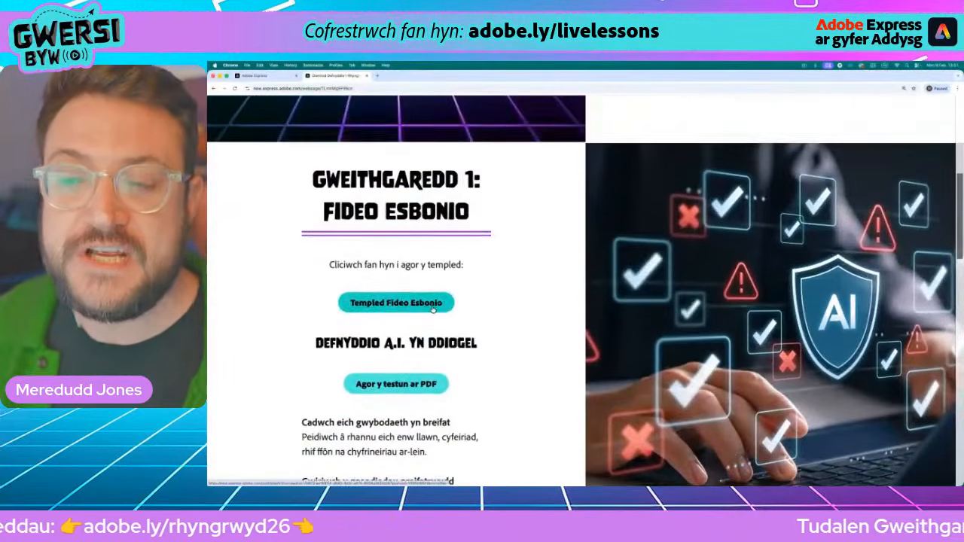
{"action": "scroll", "coordinate": [432, 310], "scroll_direction": "down", "scroll_amount": 2}
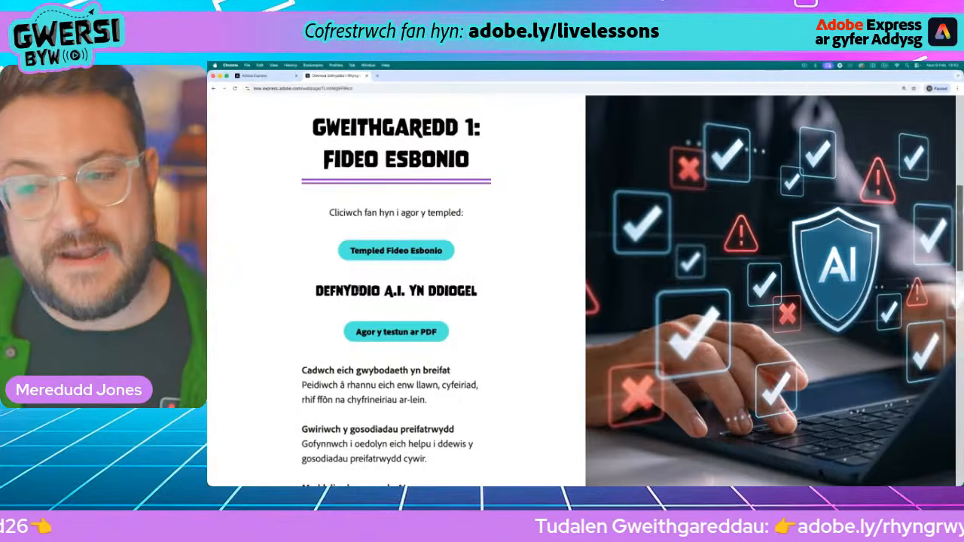
{"action": "scroll", "coordinate": [390, 257], "scroll_direction": "up", "scroll_amount": 5}
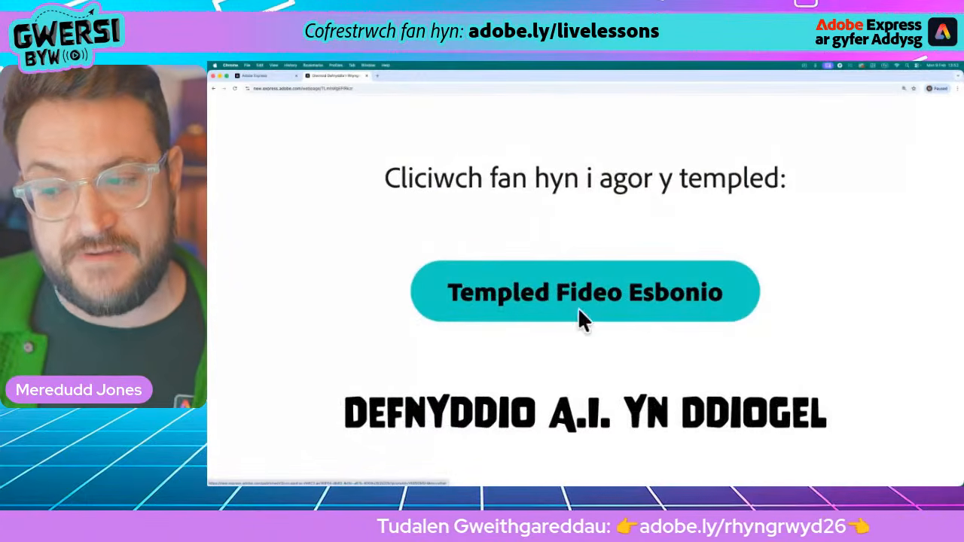
{"action": "scroll", "coordinate": [590, 314], "scroll_direction": "down", "scroll_amount": 5}
{"action": "scroll", "coordinate": [526, 300], "scroll_direction": "up", "scroll_amount": 1}
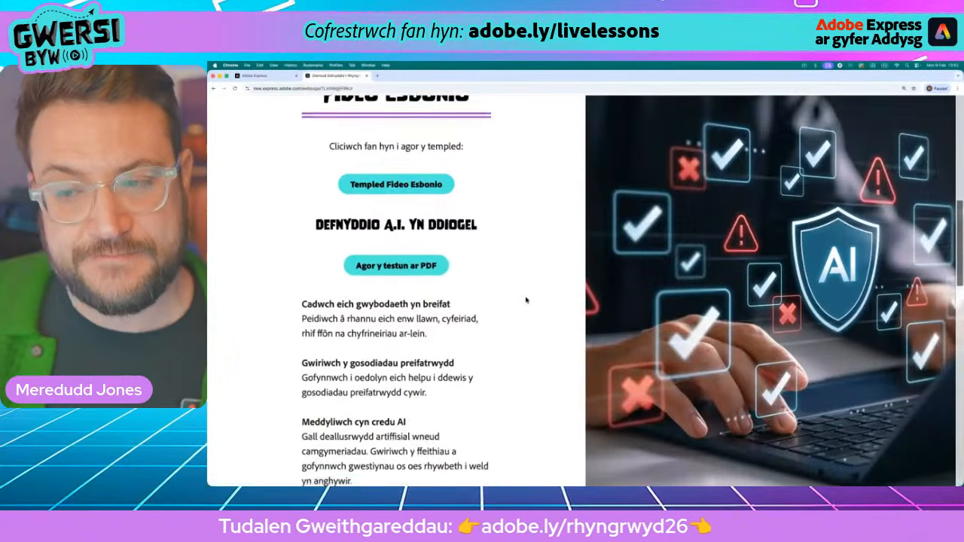
{"action": "scroll", "coordinate": [526, 301], "scroll_direction": "down", "scroll_amount": 5}
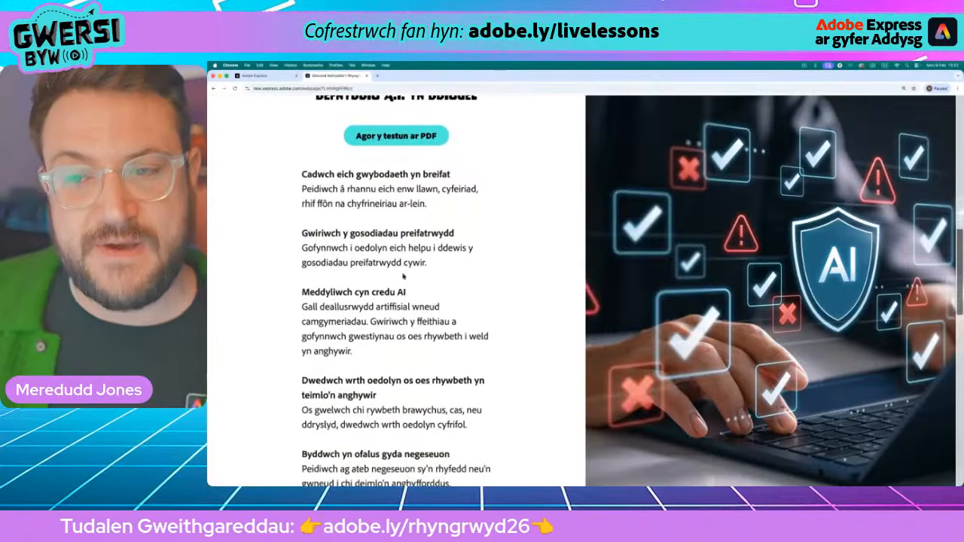
{"action": "scroll", "coordinate": [403, 277], "scroll_direction": "down", "scroll_amount": 5}
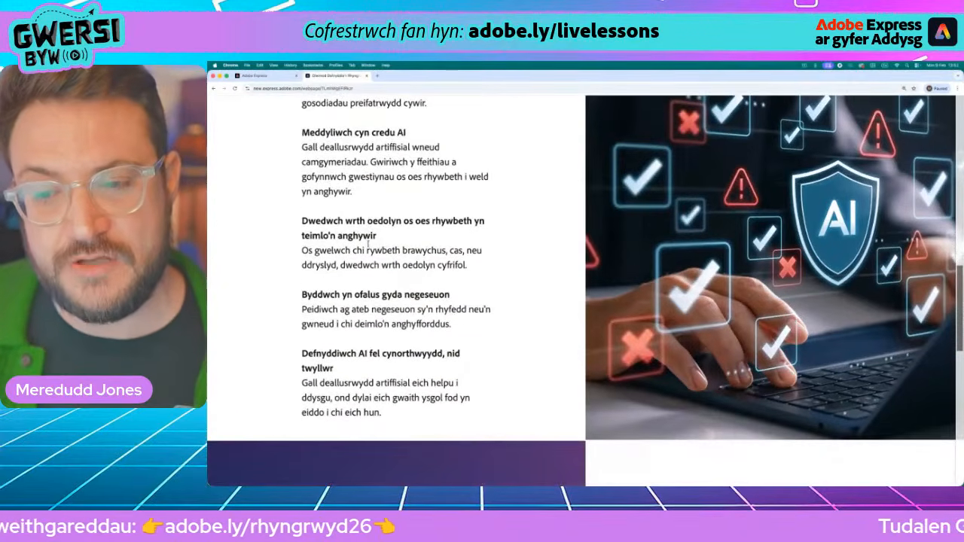
{"action": "scroll", "coordinate": [369, 243], "scroll_direction": "up", "scroll_amount": 4}
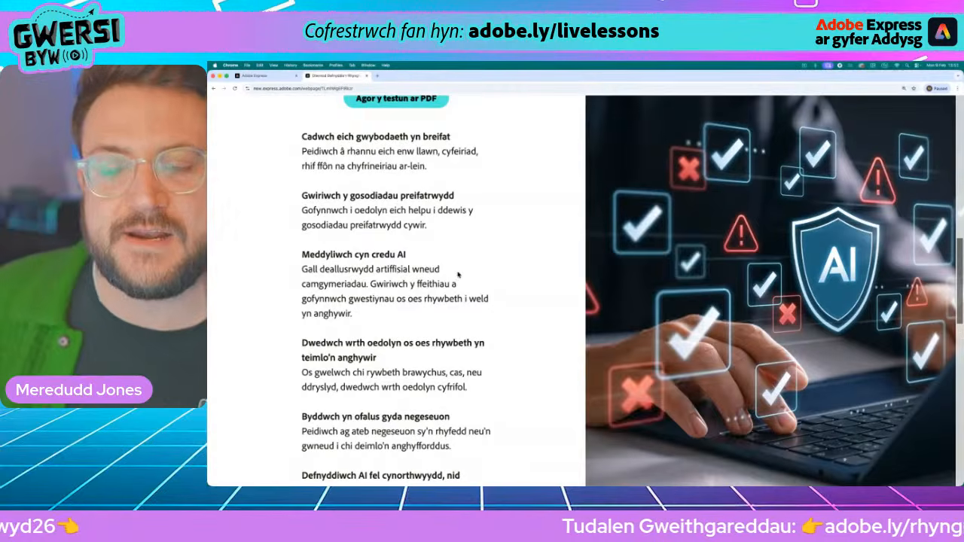
{"action": "scroll", "coordinate": [472, 266], "scroll_direction": "up", "scroll_amount": 2}
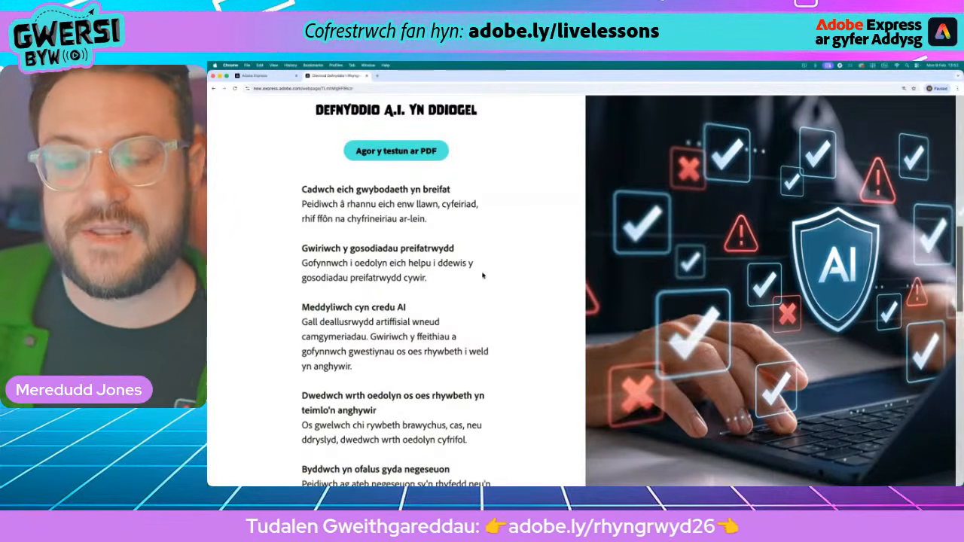
{"action": "scroll", "coordinate": [483, 276], "scroll_direction": "down", "scroll_amount": 3}
{"action": "scroll", "coordinate": [483, 275], "scroll_direction": "up", "scroll_amount": 5}
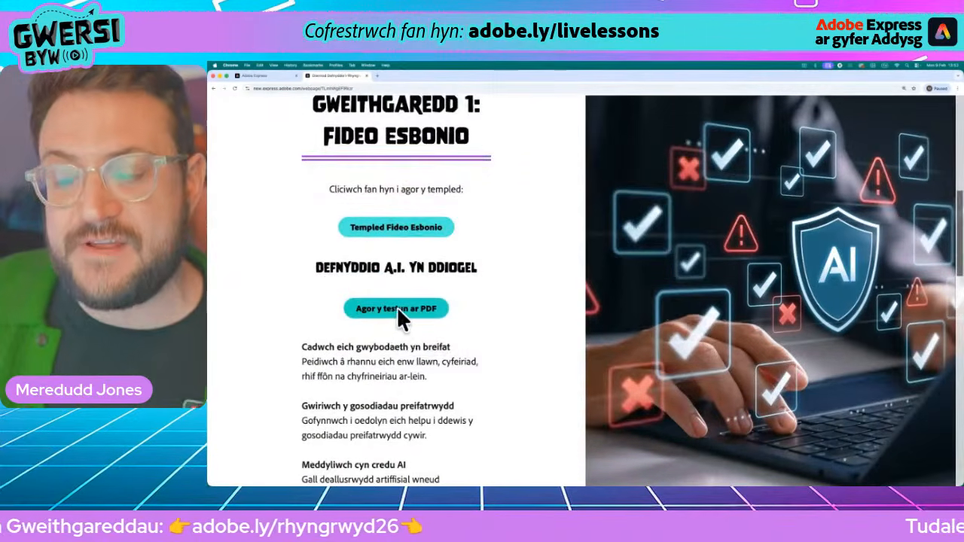
{"action": "scroll", "coordinate": [394, 316], "scroll_direction": "up", "scroll_amount": 5}
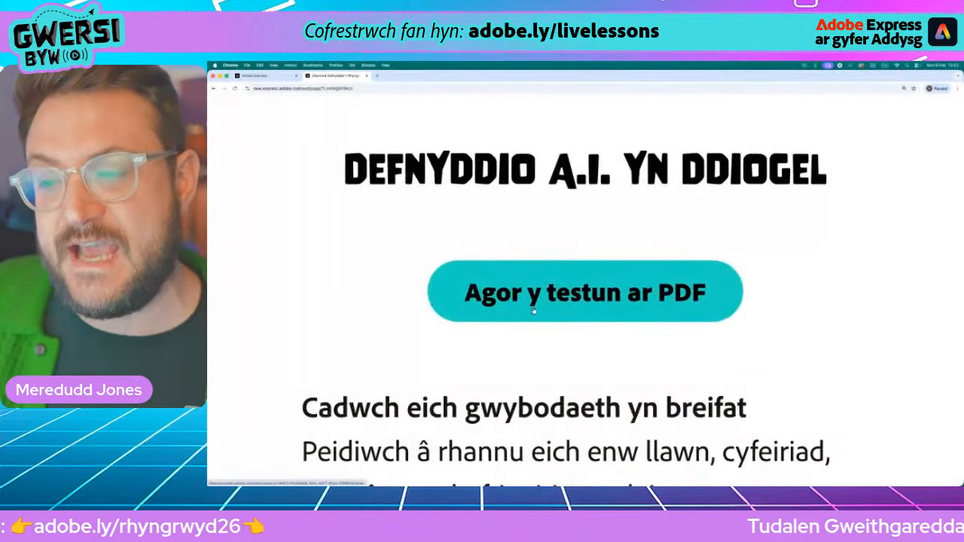
{"action": "scroll", "coordinate": [557, 299], "scroll_direction": "down", "scroll_amount": 5}
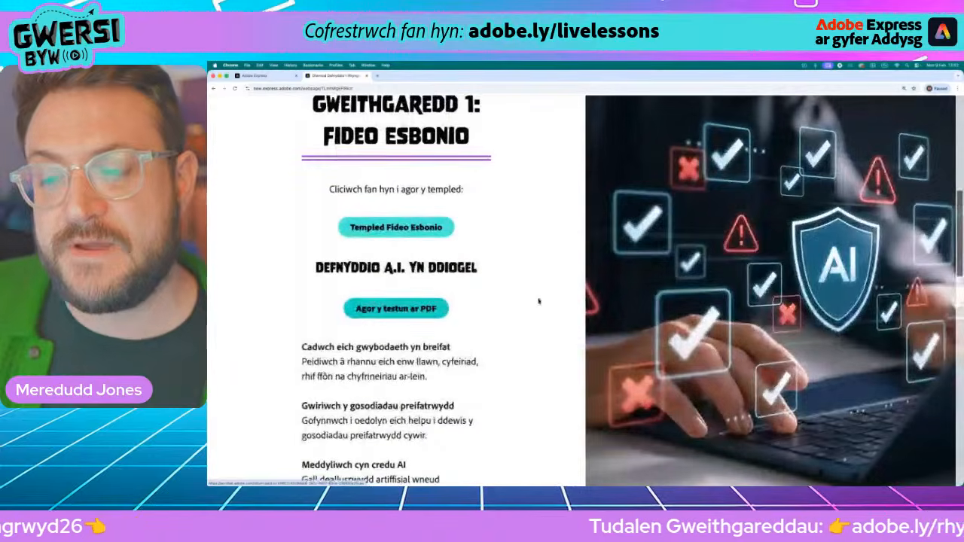
- Open the PDF version of the Defnyddio A.I. yn Ddiogel text, view it, and return to the activity page
{"action": "left_click", "coordinate": [388, 310]}
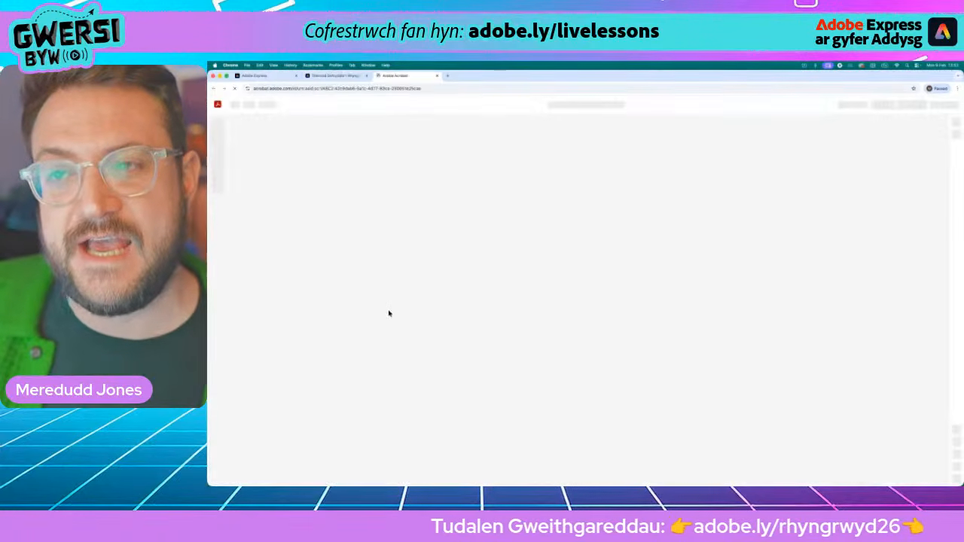
{"action": "key", "text": "super+w"}
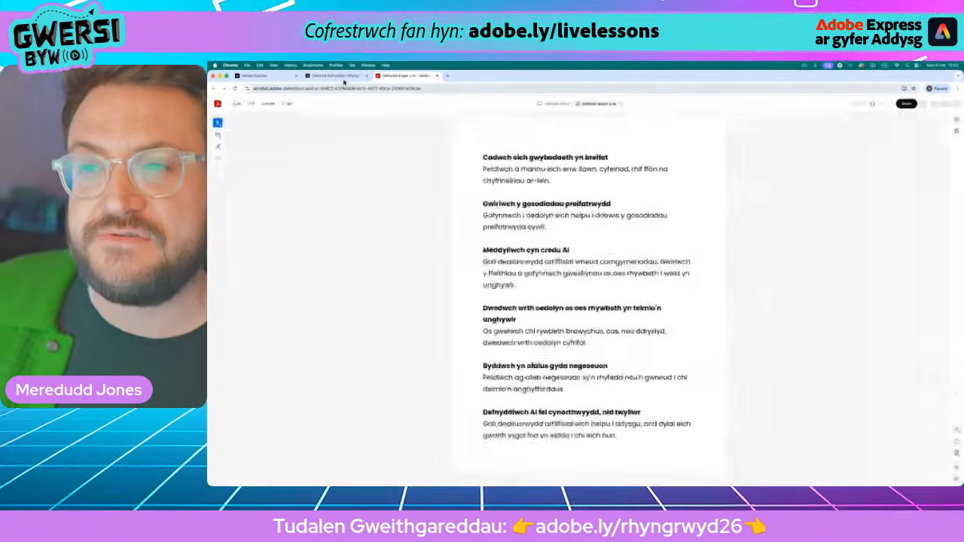
{"action": "scroll", "coordinate": [358, 306], "scroll_direction": "up", "scroll_amount": 5}
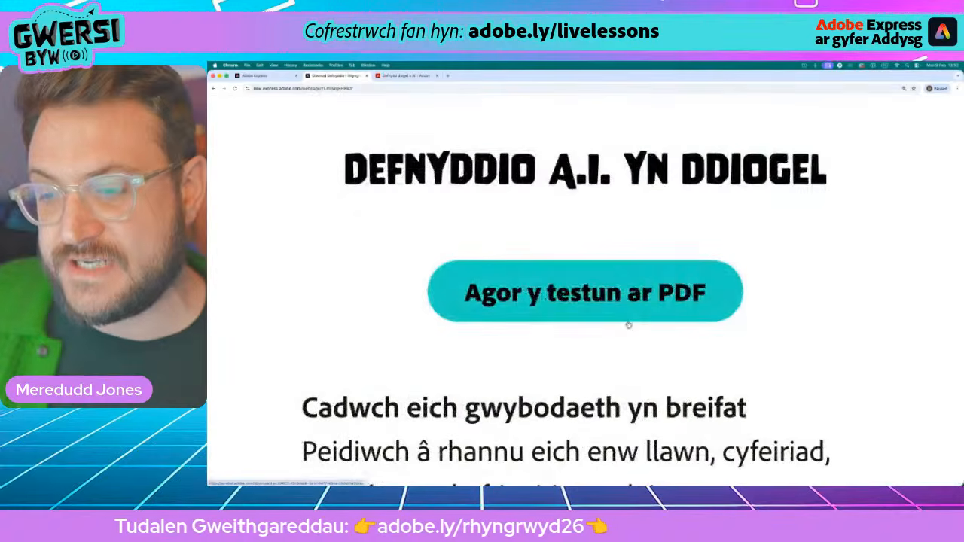
{"action": "scroll", "coordinate": [603, 324], "scroll_direction": "down", "scroll_amount": 5}
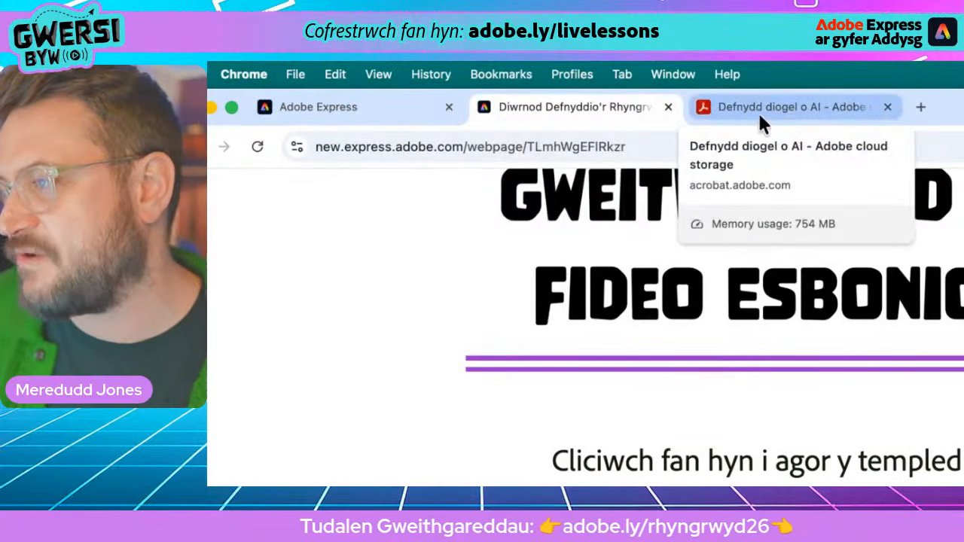
{"action": "left_click", "coordinate": [758, 113]}
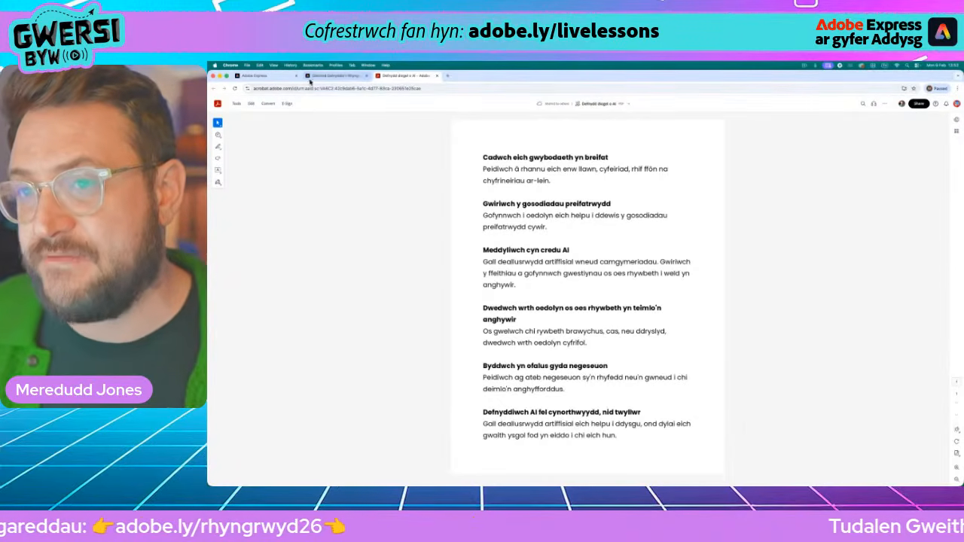
{"action": "left_click", "coordinate": [309, 79]}
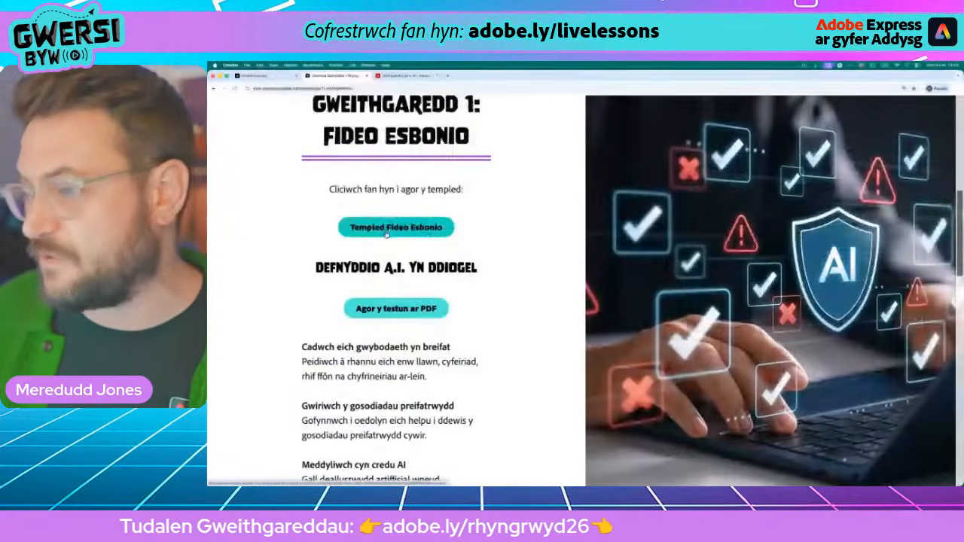
- Open the Templed Fideo Esbonio template, remix it into an editable copy, and close the instructions
{"action": "left_click", "coordinate": [387, 232]}
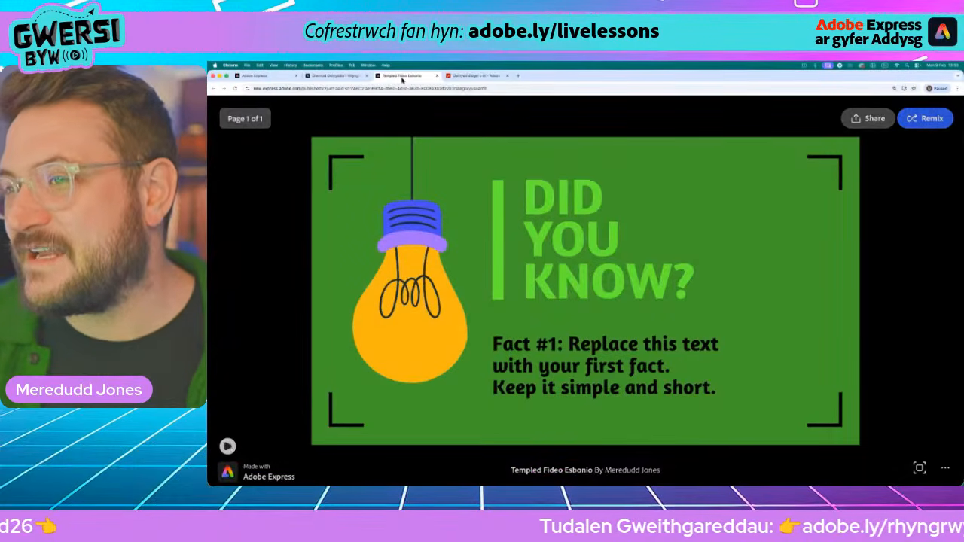
{"action": "mouse_move", "coordinate": [855, 312]}
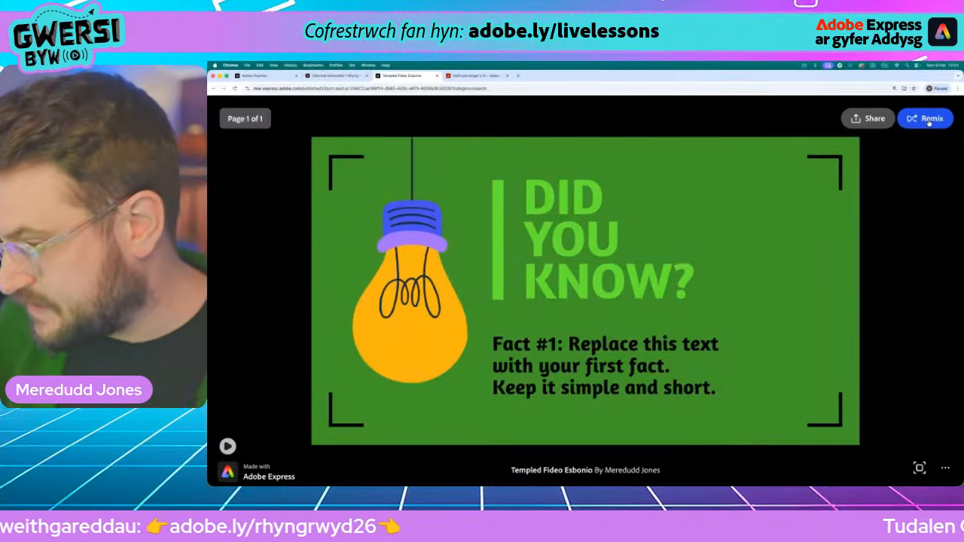
{"action": "left_click", "coordinate": [931, 120]}
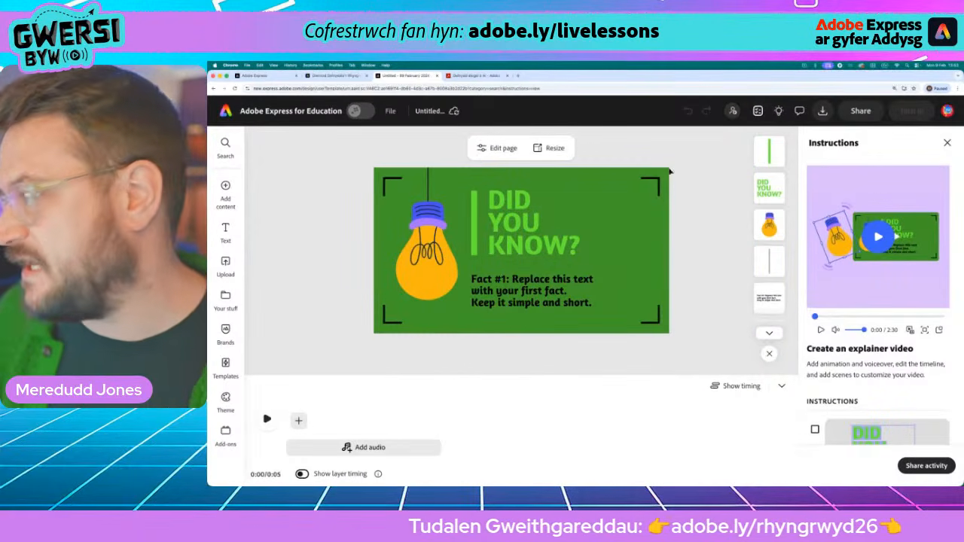
{"action": "left_click", "coordinate": [947, 145]}
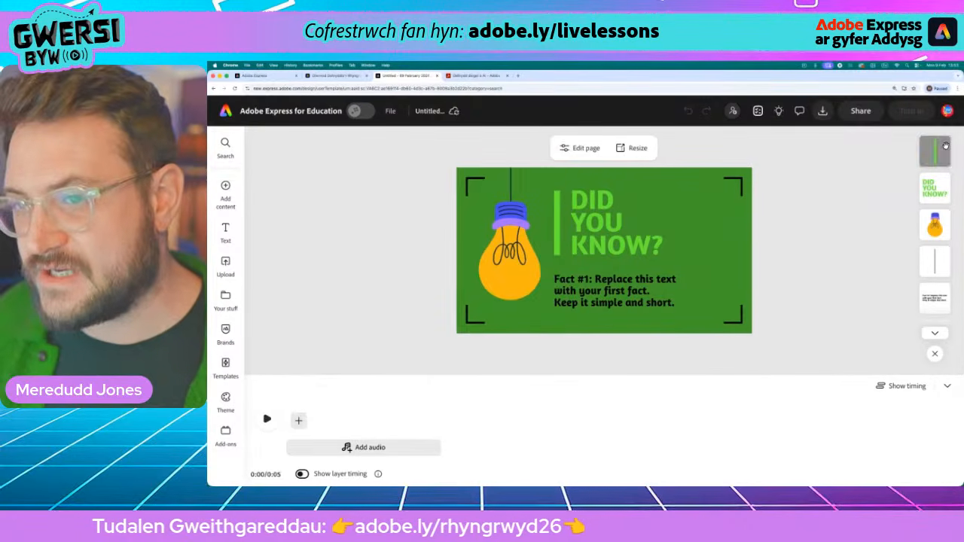
- View the account menu from the template editor and dismiss it
{"action": "mouse_move", "coordinate": [234, 181]}
{"action": "mouse_move", "coordinate": [223, 238]}
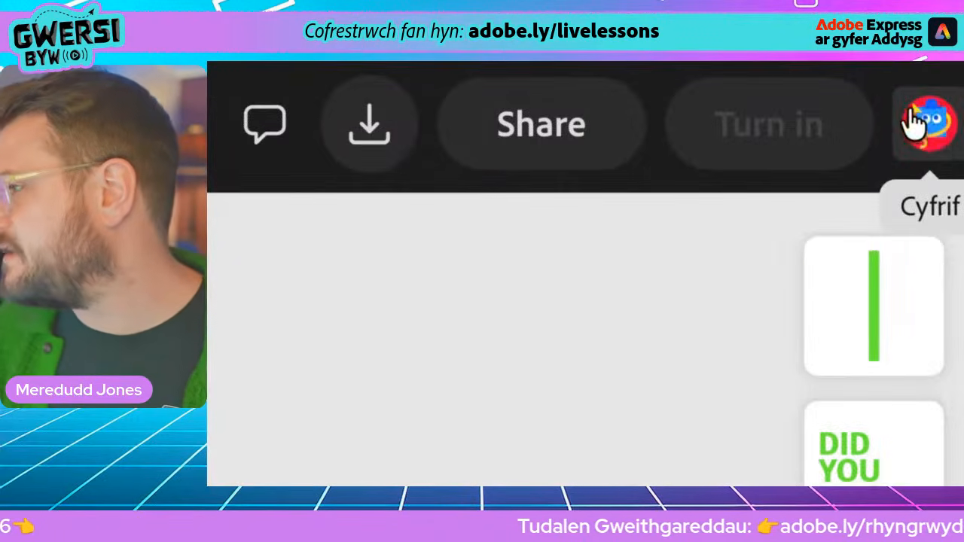
{"action": "left_click", "coordinate": [948, 111]}
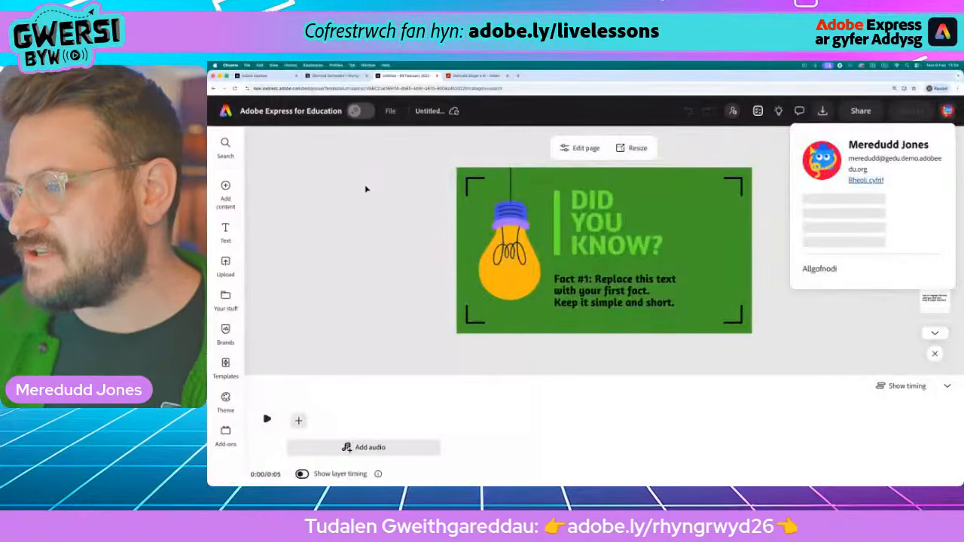
{"action": "left_click", "coordinate": [366, 190]}
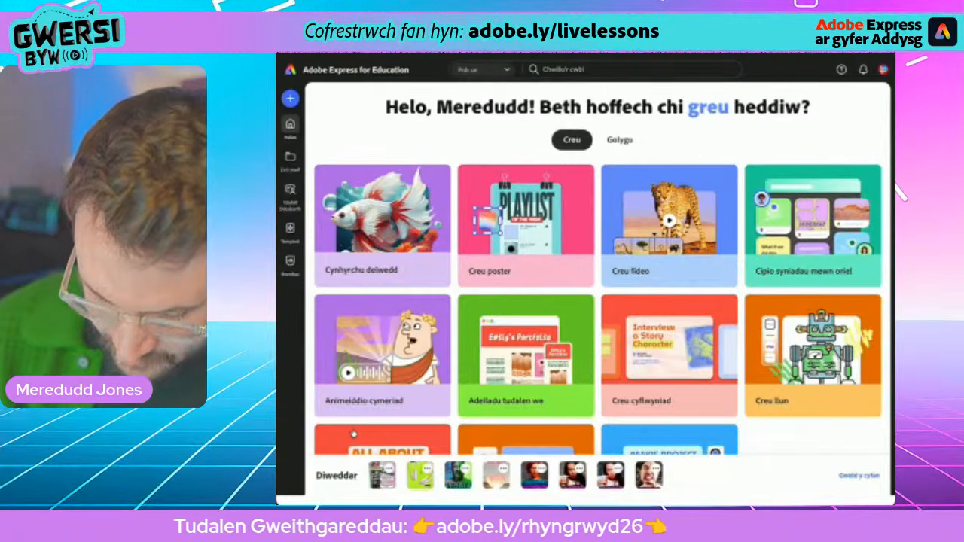
- Switch to the iPad's Safari and close the Adobe Express and Templed Fideo Esbonio tabs to return to the activity page
{"action": "left_click_drag", "start_coordinate": [586, 504], "coordinate": [658, 416]}
{"action": "left_click", "coordinate": [777, 341]}
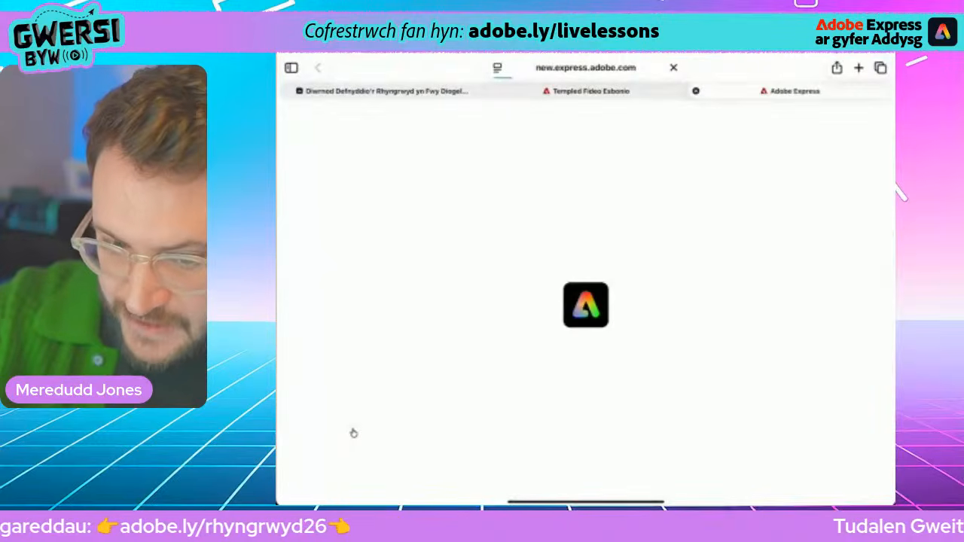
{"action": "key", "text": "super+w"}
{"action": "key", "text": "super+w"}
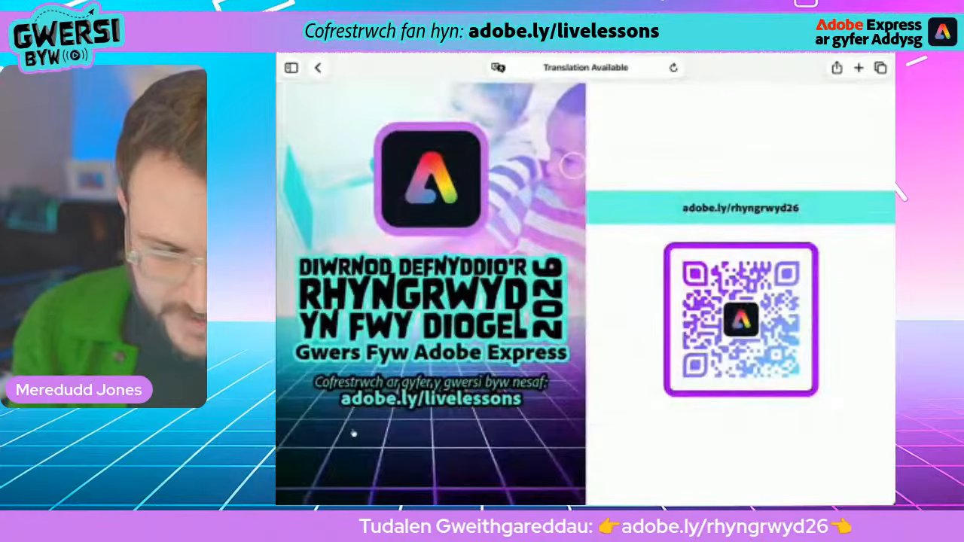
- Read through the Defnyddio A.I. yn Ddiogel advice under Gweithgaredd 1 on the activity page
{"action": "scroll", "coordinate": [353, 433], "scroll_direction": "down", "scroll_amount": 5}
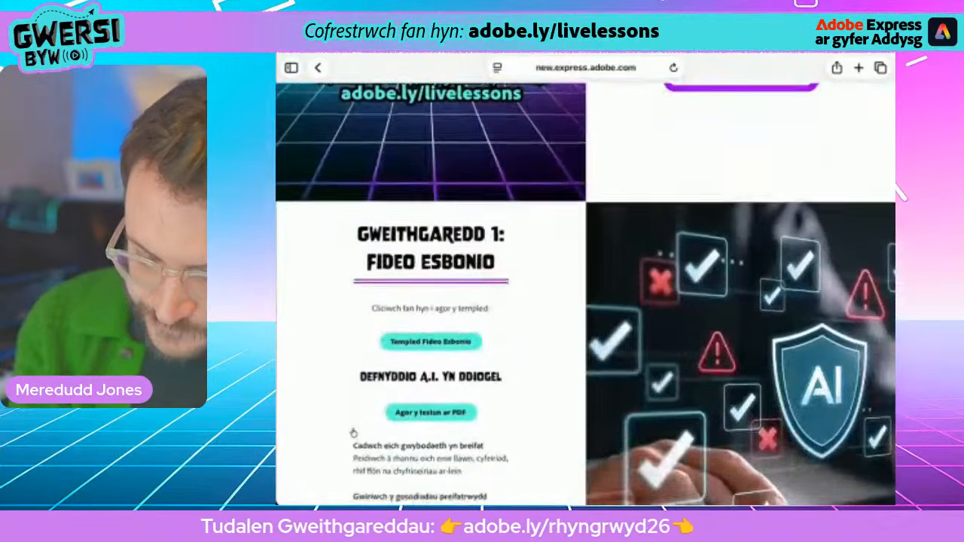
{"action": "scroll", "coordinate": [352, 434], "scroll_direction": "down", "scroll_amount": 4}
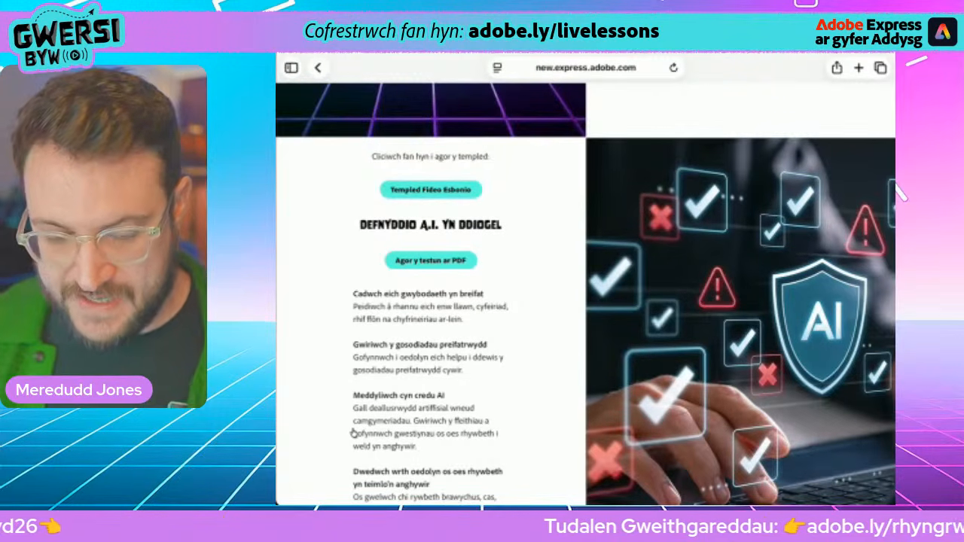
{"action": "scroll", "coordinate": [353, 434], "scroll_direction": "down", "scroll_amount": 5}
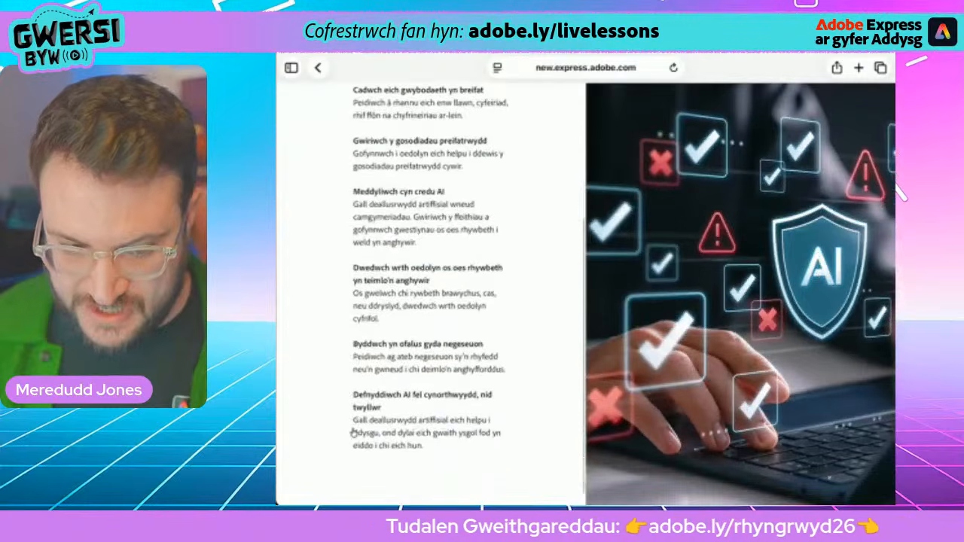
{"action": "left_click_drag", "start_coordinate": [370, 211], "coordinate": [448, 225]}
{"action": "left_click_drag", "start_coordinate": [370, 202], "coordinate": [354, 185]}
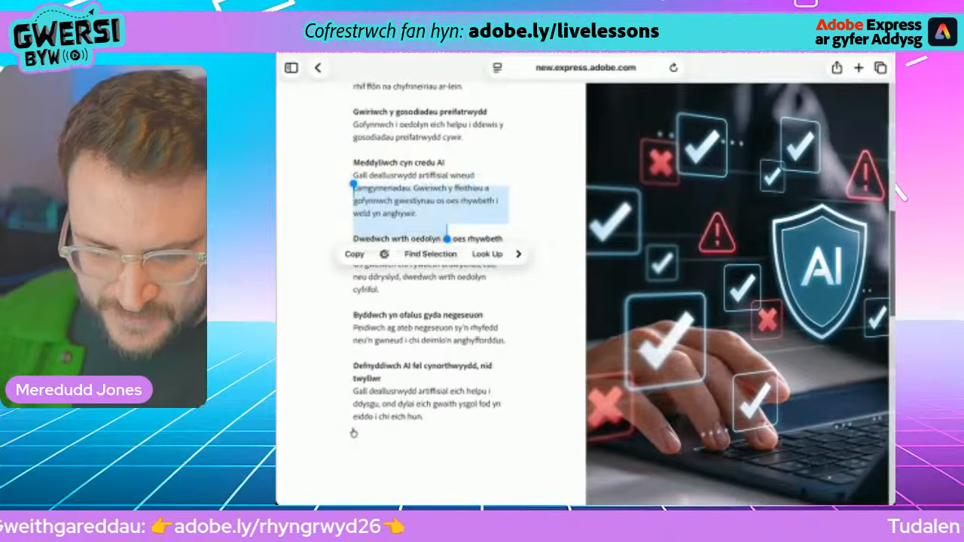
{"action": "left_click", "coordinate": [430, 254]}
{"action": "left_click", "coordinate": [441, 265]}
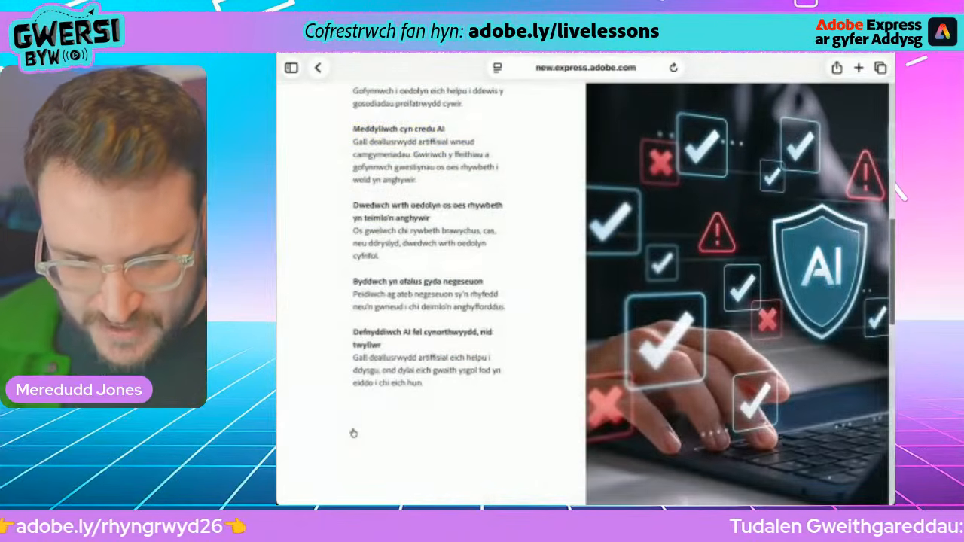
- Open the PDF version of the Defnyddio A.I. yn Ddiogel text in its own tab from the Agor y testun ar PDF link
{"action": "scroll", "coordinate": [354, 433], "scroll_direction": "up", "scroll_amount": 8}
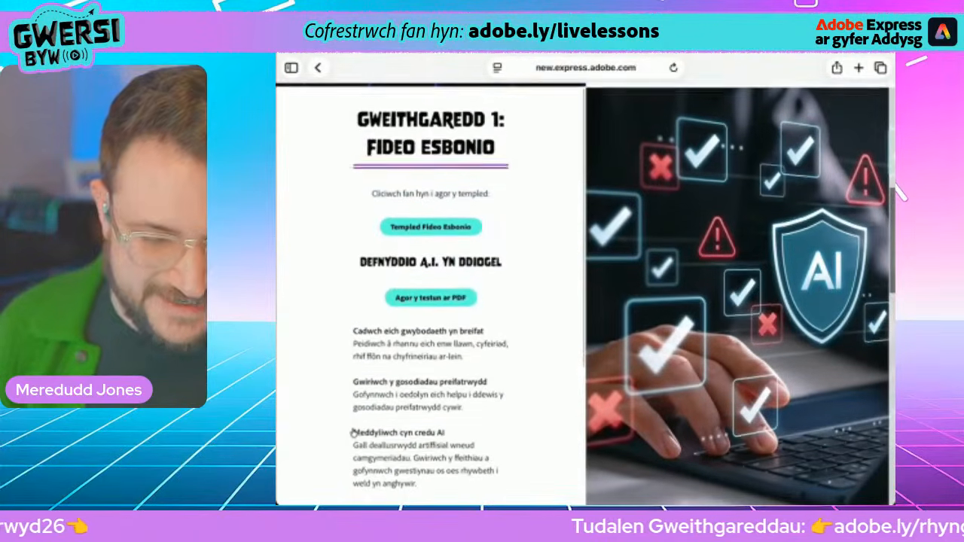
{"action": "scroll", "coordinate": [354, 434], "scroll_direction": "up", "scroll_amount": 6}
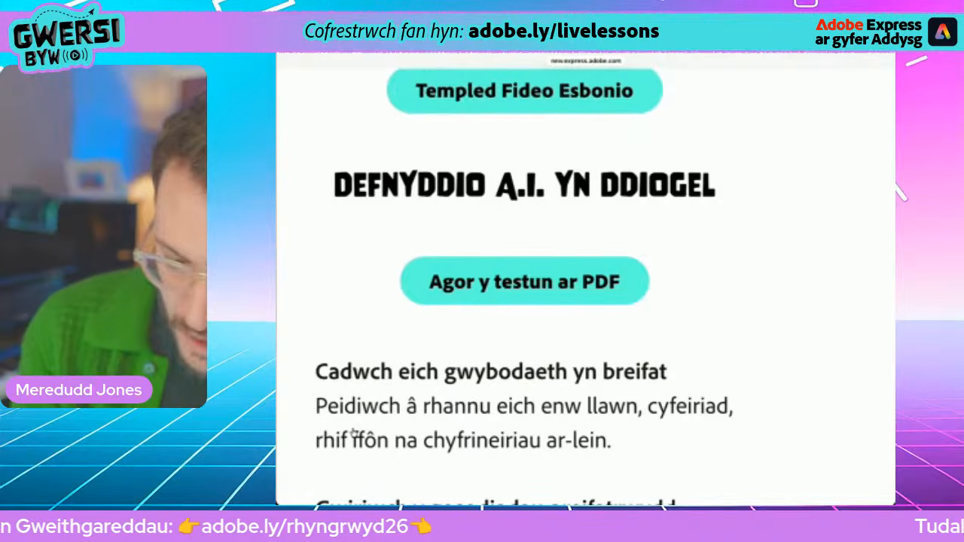
{"action": "right_click", "coordinate": [525, 281]}
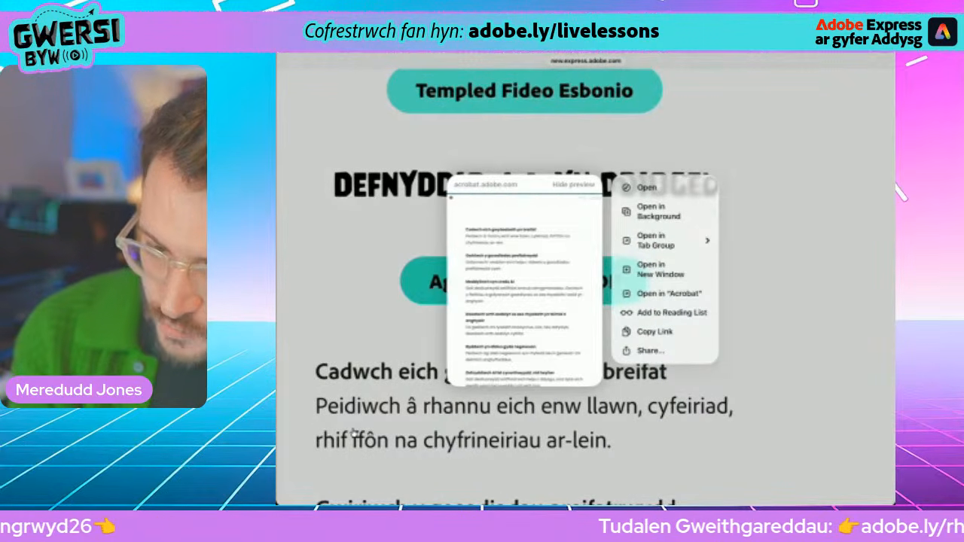
{"action": "left_click", "coordinate": [354, 431]}
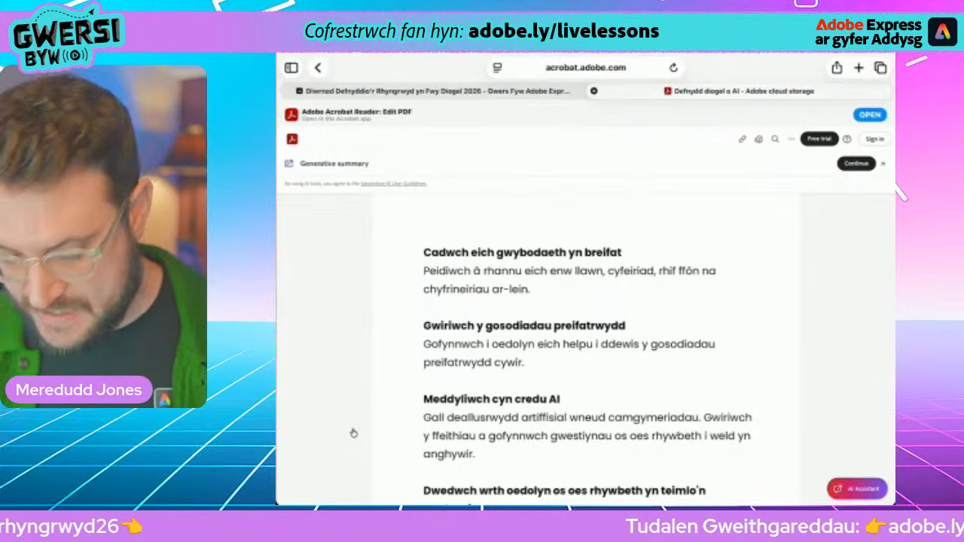
- Switch to the Adobe Express app on the iPad and search all content for "Explainer"
{"action": "key", "text": "super+Up"}
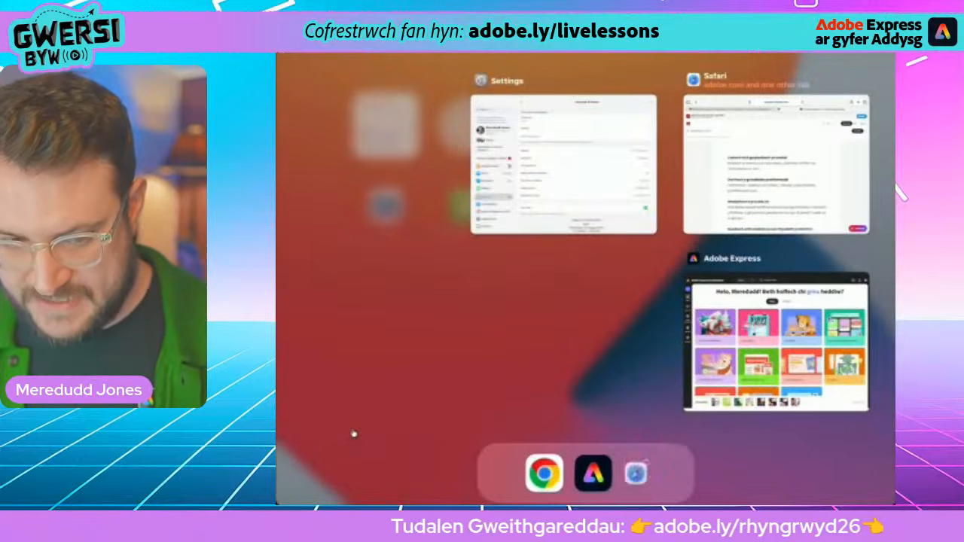
{"action": "left_click", "coordinate": [776, 340]}
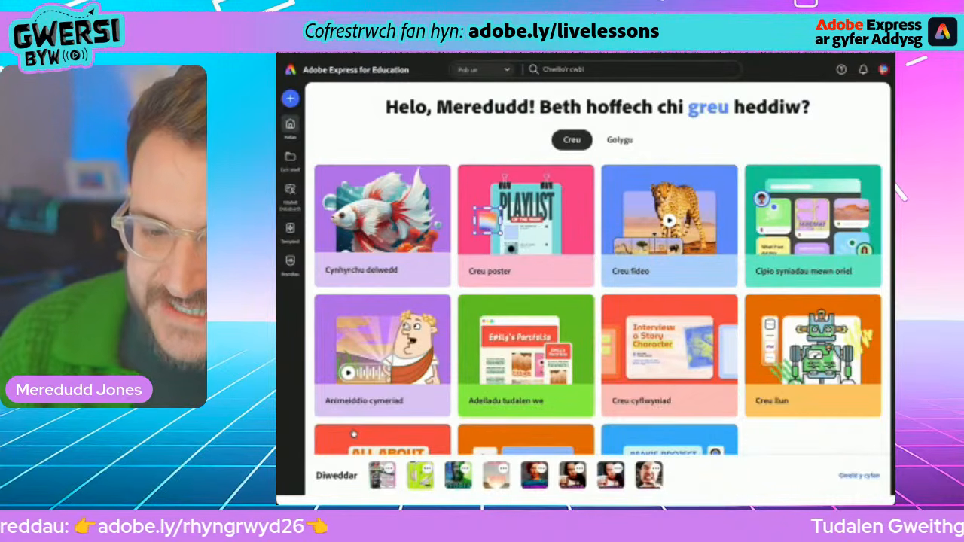
{"action": "left_click", "coordinate": [595, 70]}
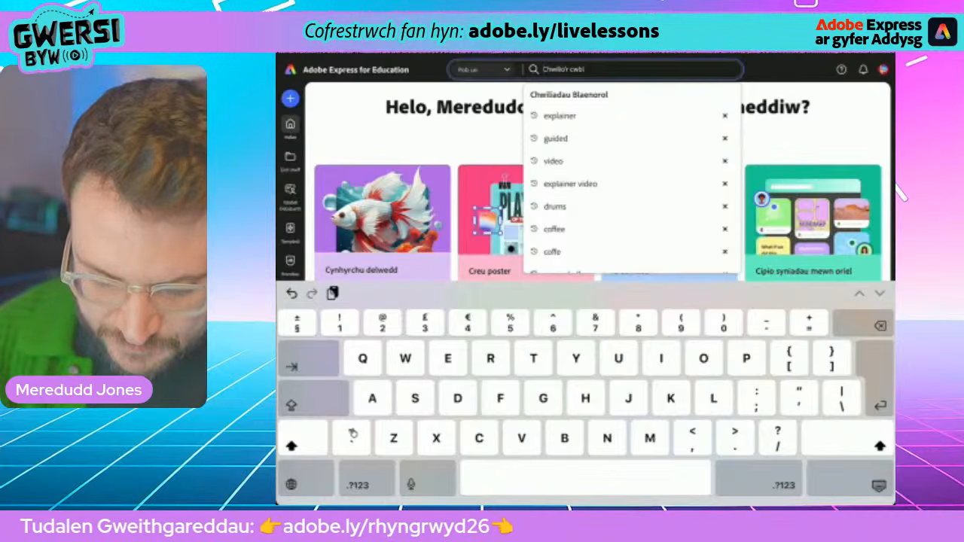
{"action": "type", "text": "E"}
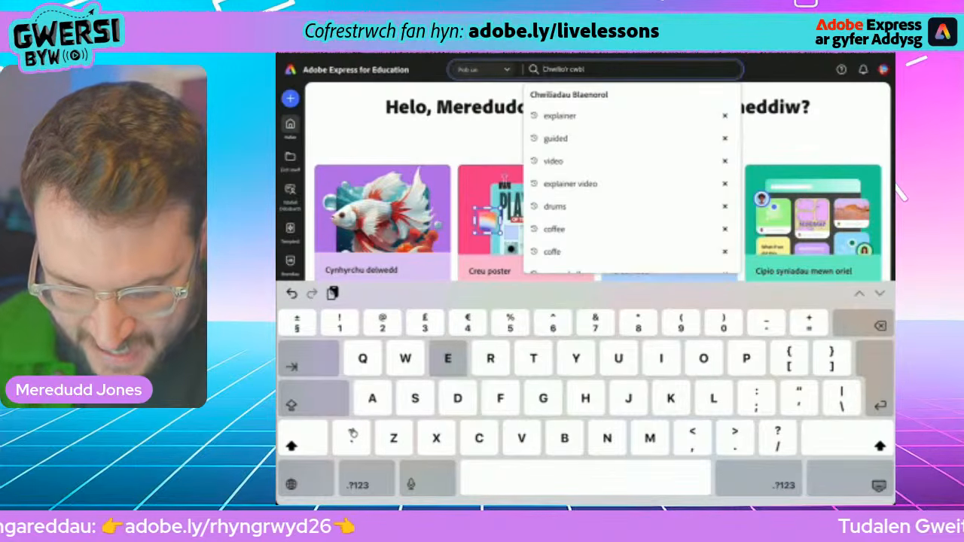
{"action": "type", "text": "xpl"}
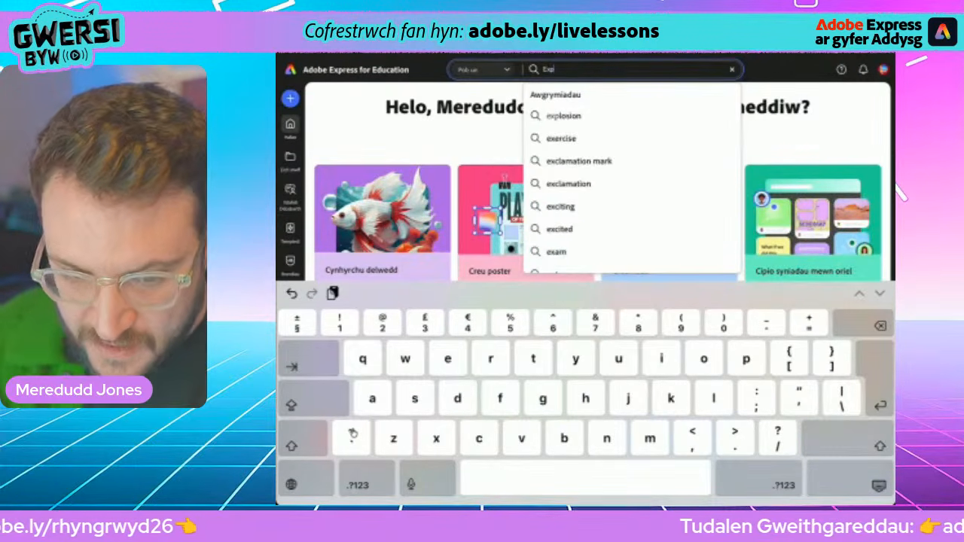
{"action": "type", "text": "ai"}
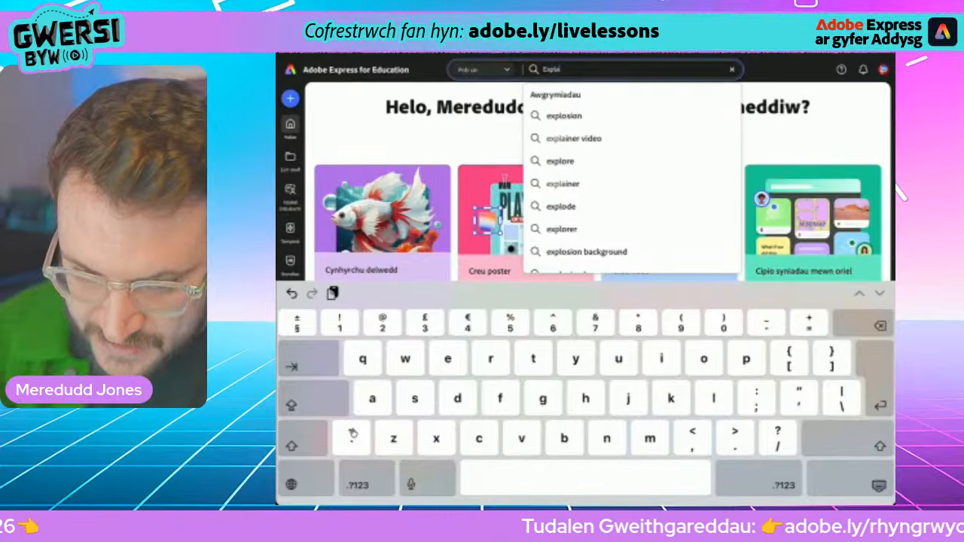
{"action": "type", "text": "n"}
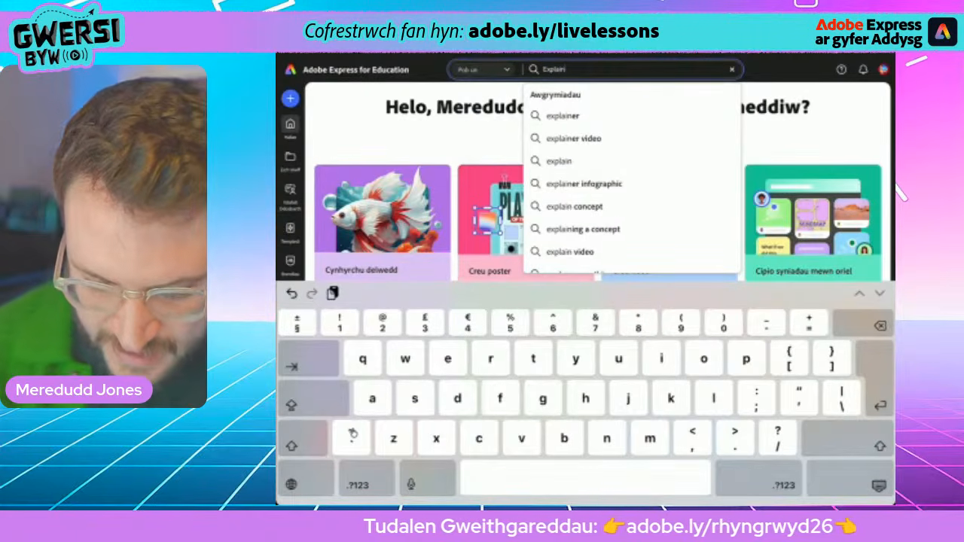
{"action": "type", "text": "er"}
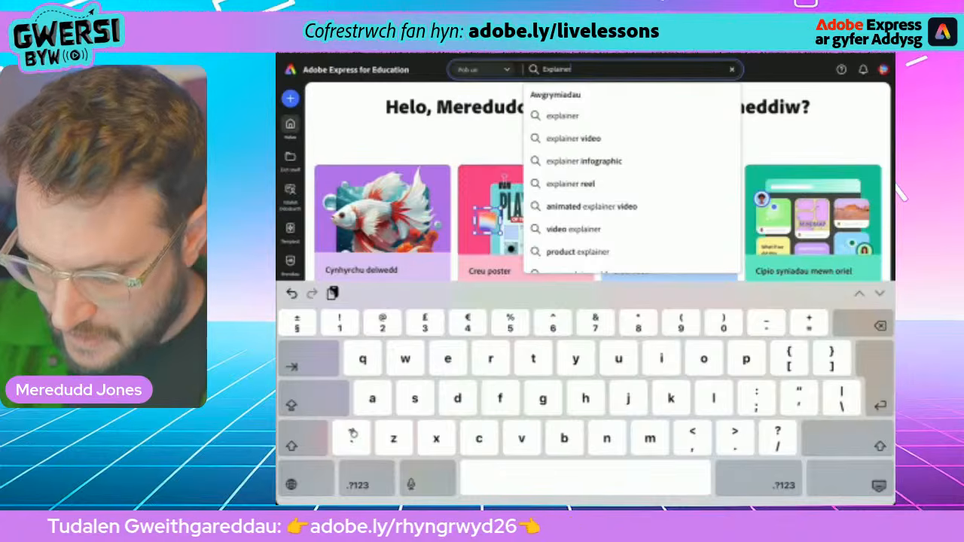
{"action": "key", "text": "Return"}
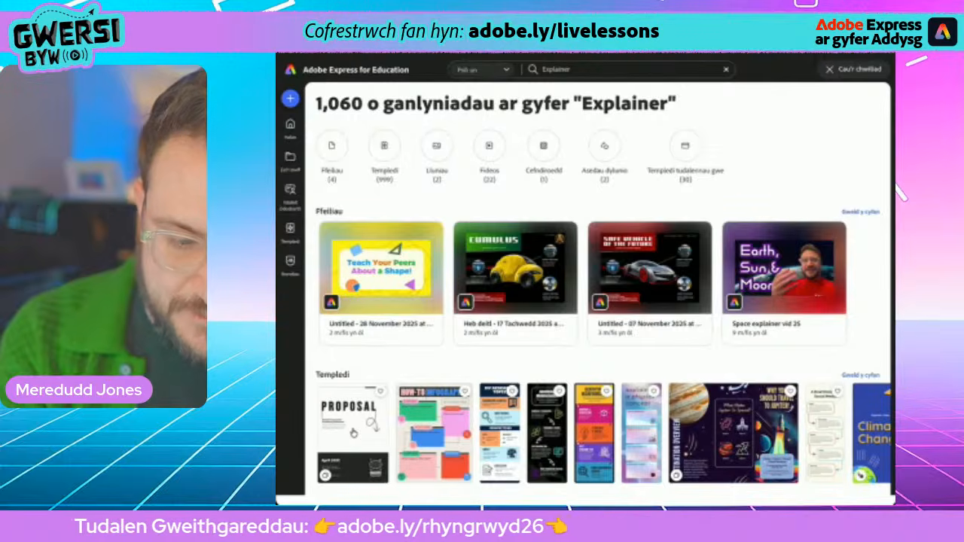
- Browse the Explainer video templates and open the Explainer Video Guided Activity template as an editable project
{"action": "left_click", "coordinate": [354, 433]}
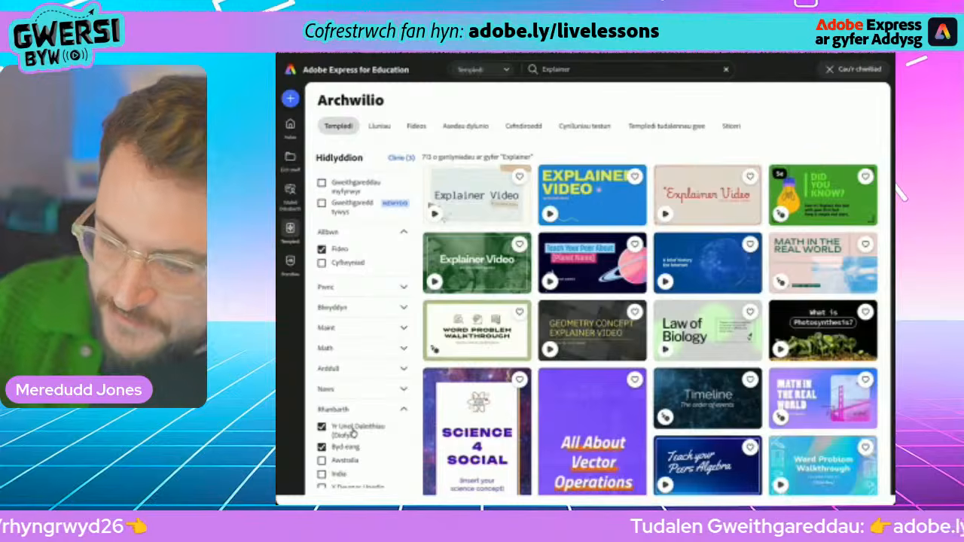
{"action": "left_click", "coordinate": [824, 196]}
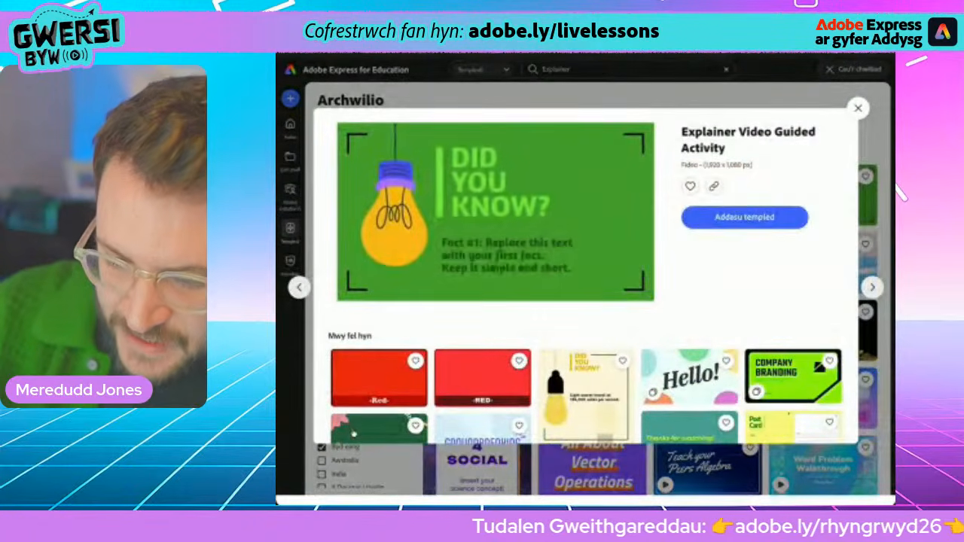
{"action": "left_click", "coordinate": [744, 218]}
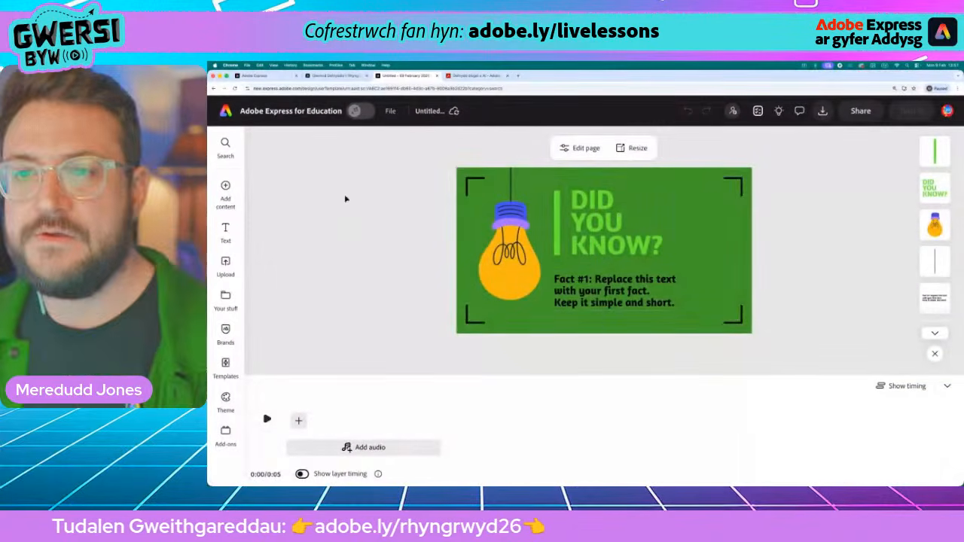
- In desktop Chrome, close the untitled explainer video project and go to the Adobe Express home page
{"action": "left_click", "coordinate": [948, 110]}
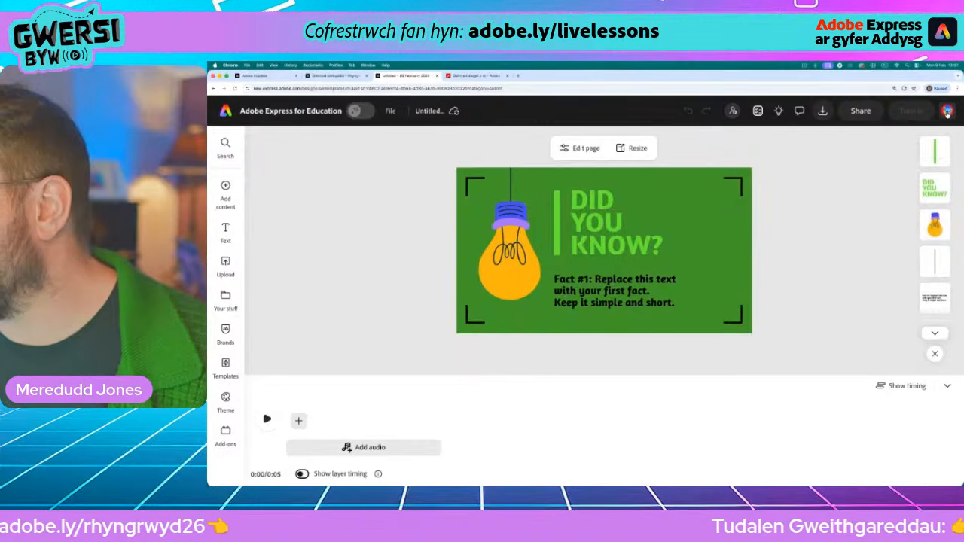
{"action": "left_click", "coordinate": [385, 152]}
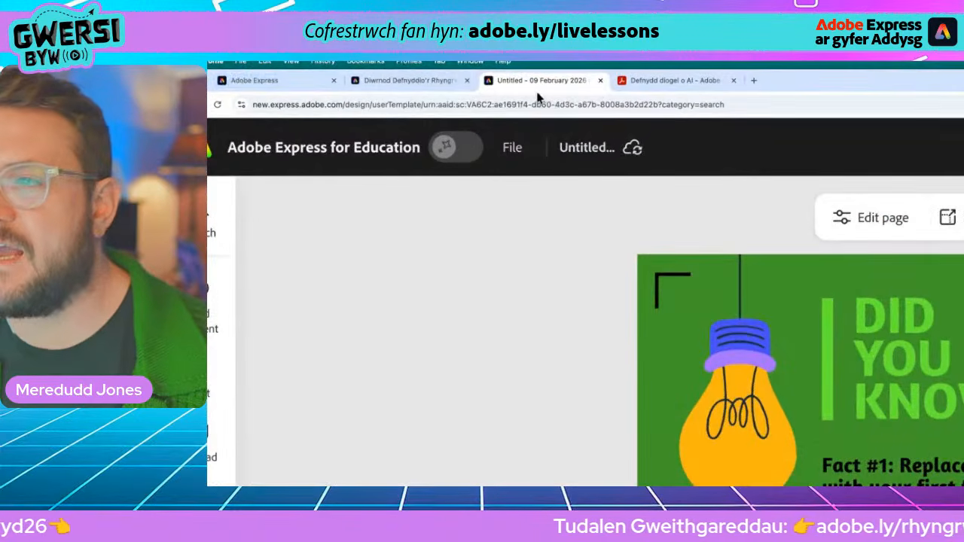
{"action": "left_click", "coordinate": [601, 81]}
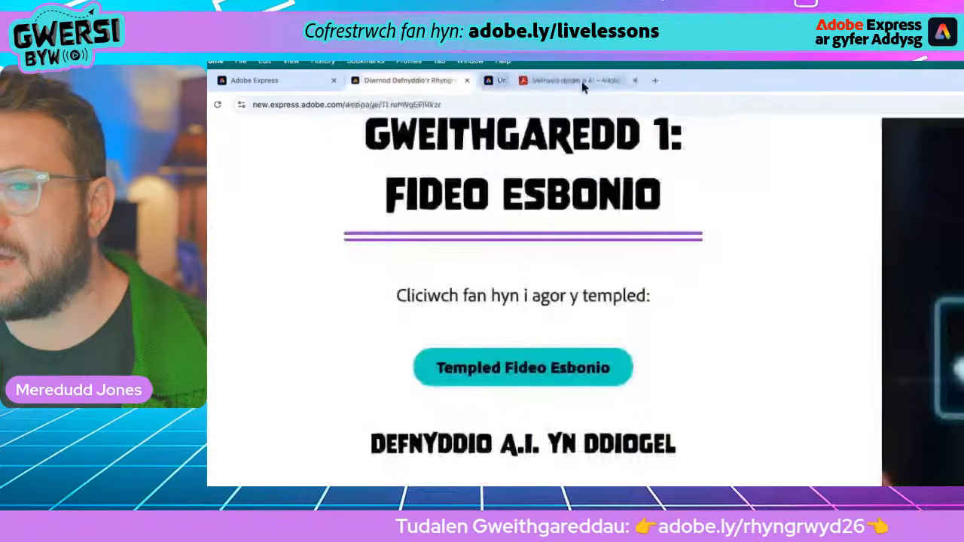
{"action": "left_click", "coordinate": [296, 83]}
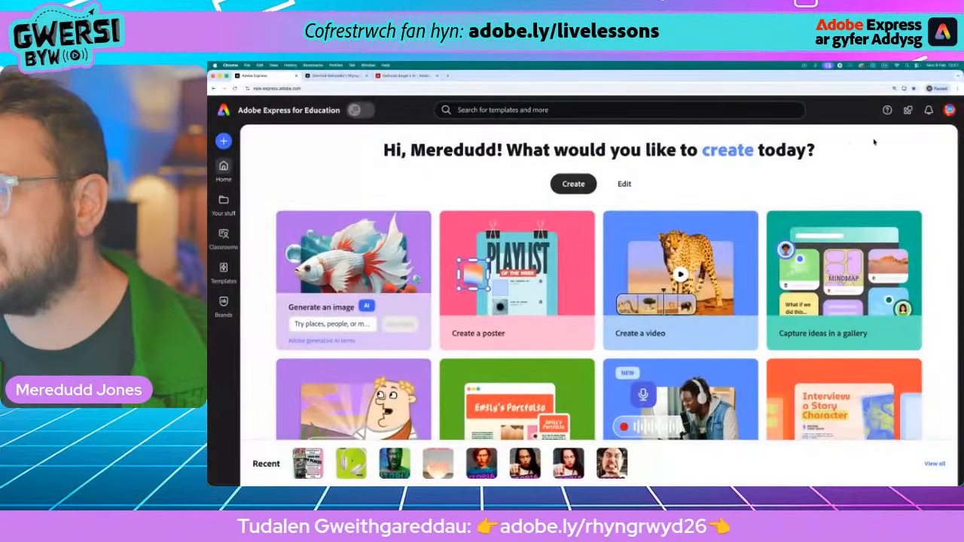
- Try to load the account settings on the Adobe Express home page, reloading the page between attempts
{"action": "left_click", "coordinate": [949, 110]}
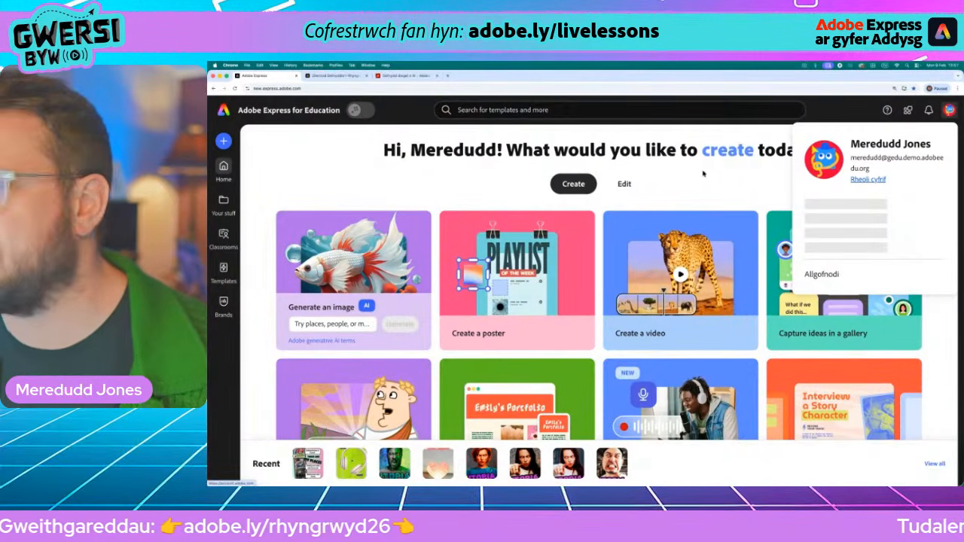
{"action": "left_click", "coordinate": [751, 183]}
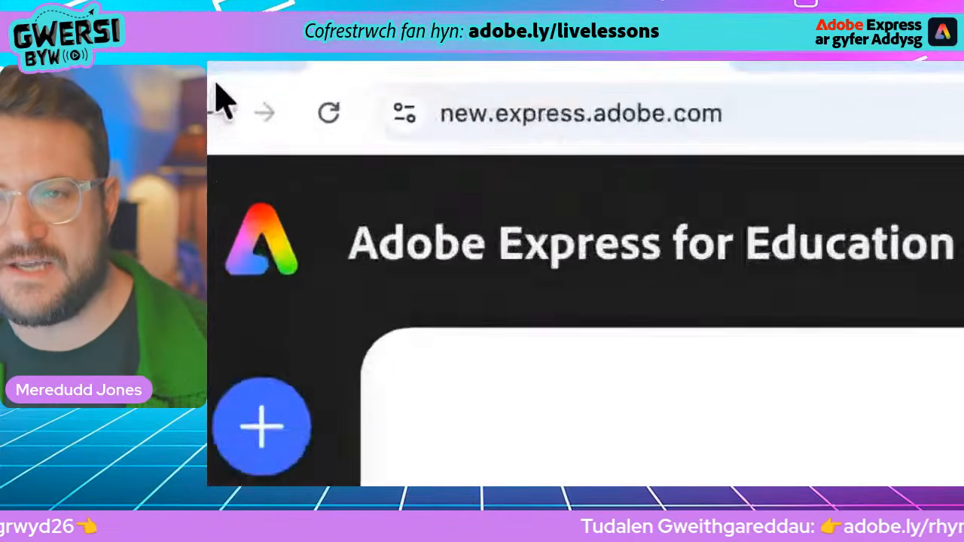
{"action": "left_click", "coordinate": [235, 88]}
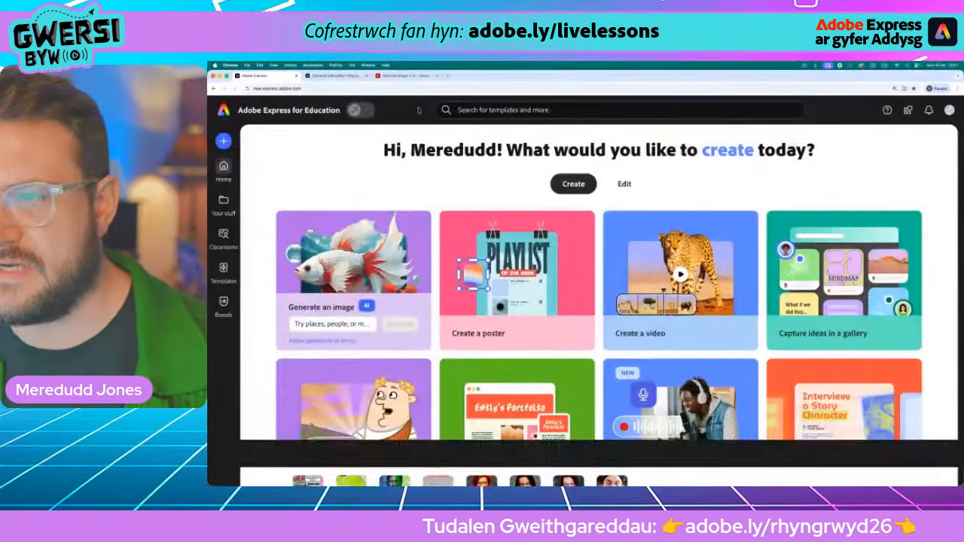
{"action": "left_click", "coordinate": [950, 110]}
{"action": "left_click", "coordinate": [952, 114]}
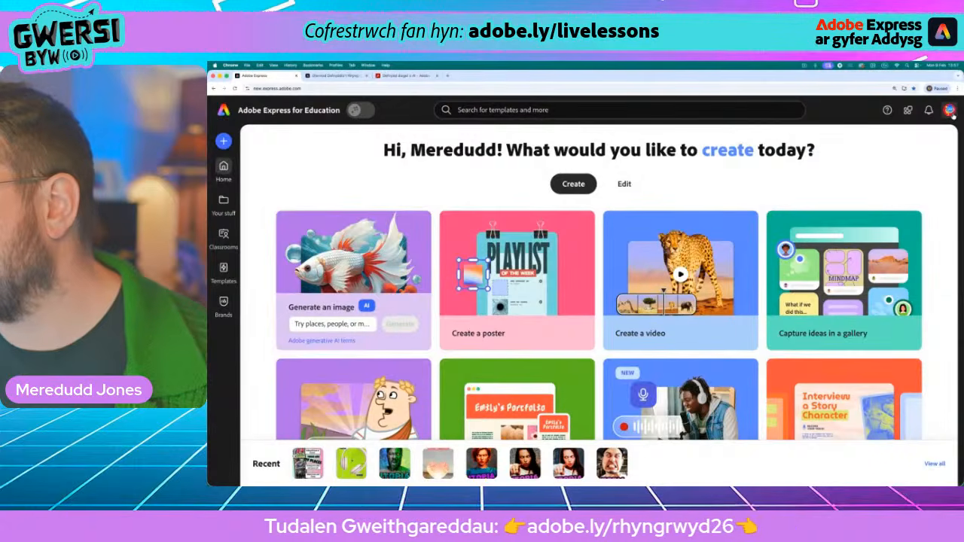
{"action": "left_click", "coordinate": [952, 114]}
{"action": "left_click", "coordinate": [952, 114]}
{"action": "left_click", "coordinate": [951, 114]}
{"action": "left_click", "coordinate": [950, 114]}
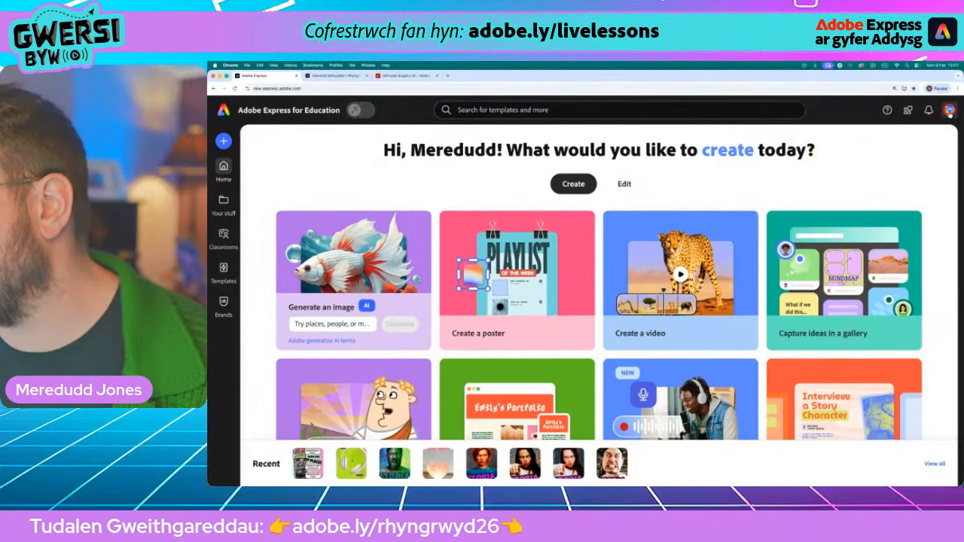
{"action": "left_click", "coordinate": [235, 89]}
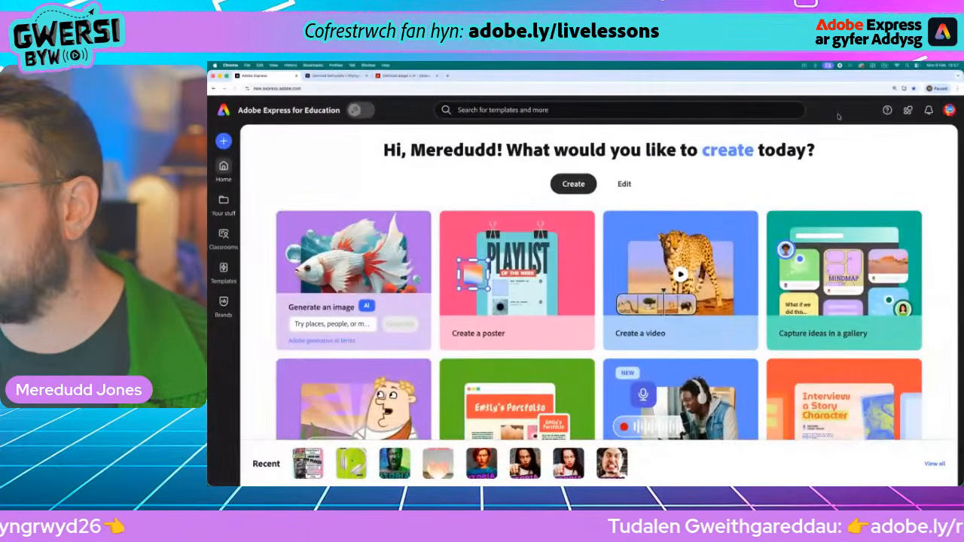
{"action": "left_click", "coordinate": [950, 112]}
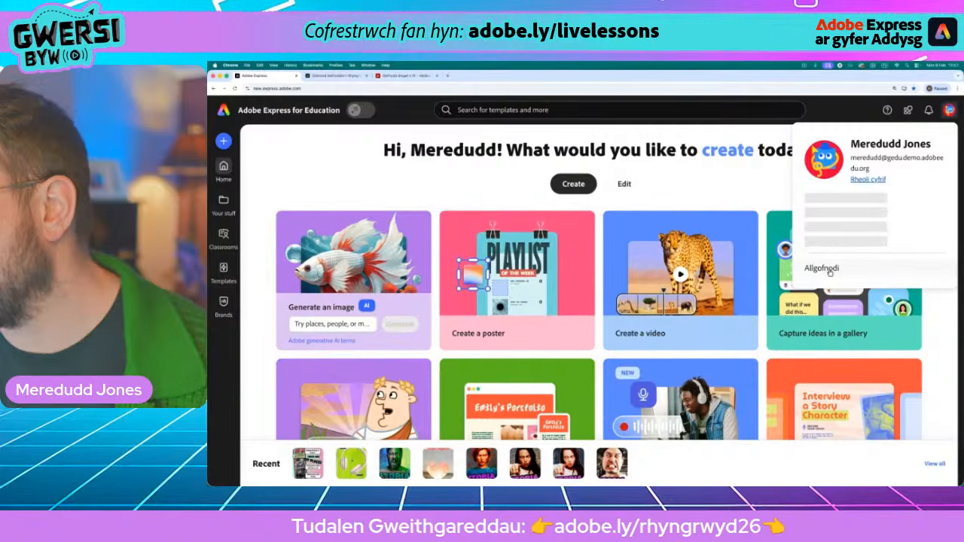
{"action": "left_click", "coordinate": [697, 180]}
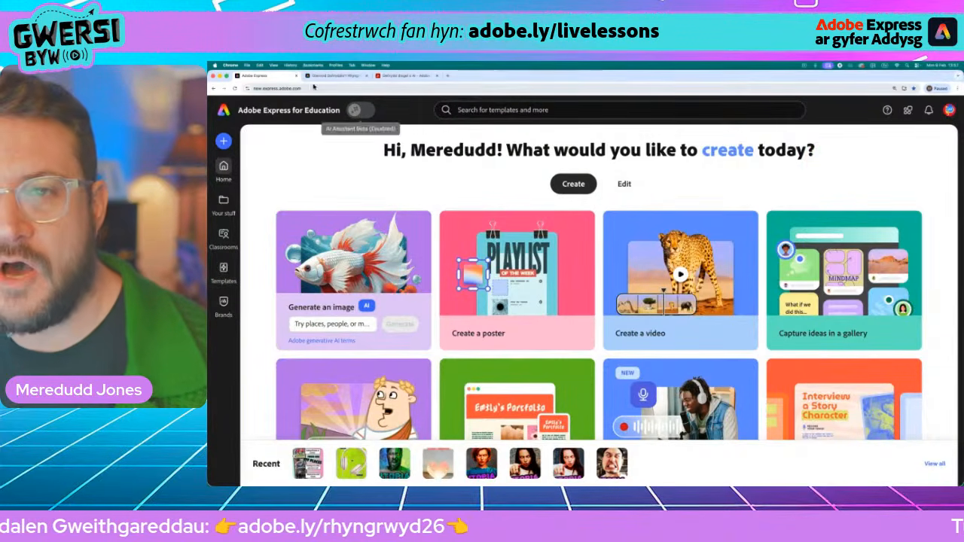
{"action": "left_click", "coordinate": [235, 88]}
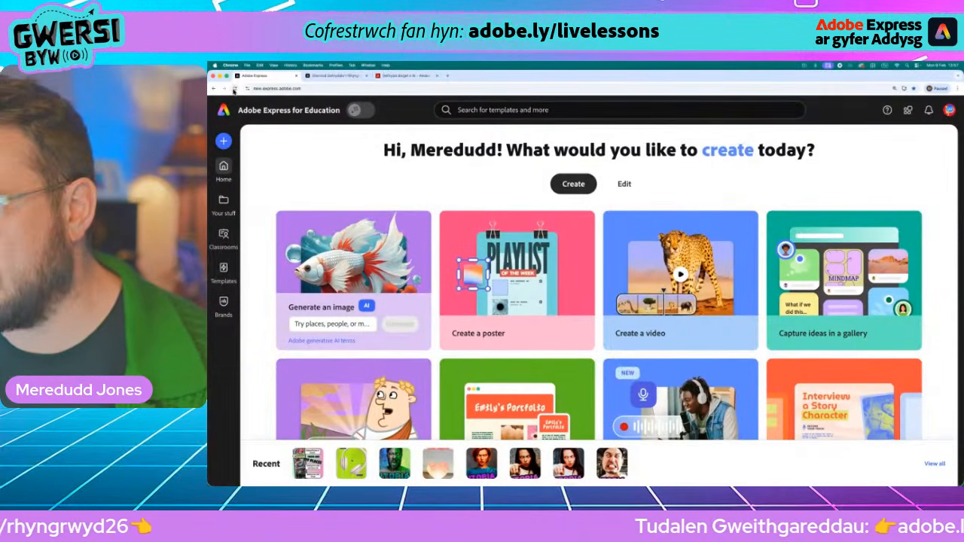
{"action": "left_click", "coordinate": [236, 89]}
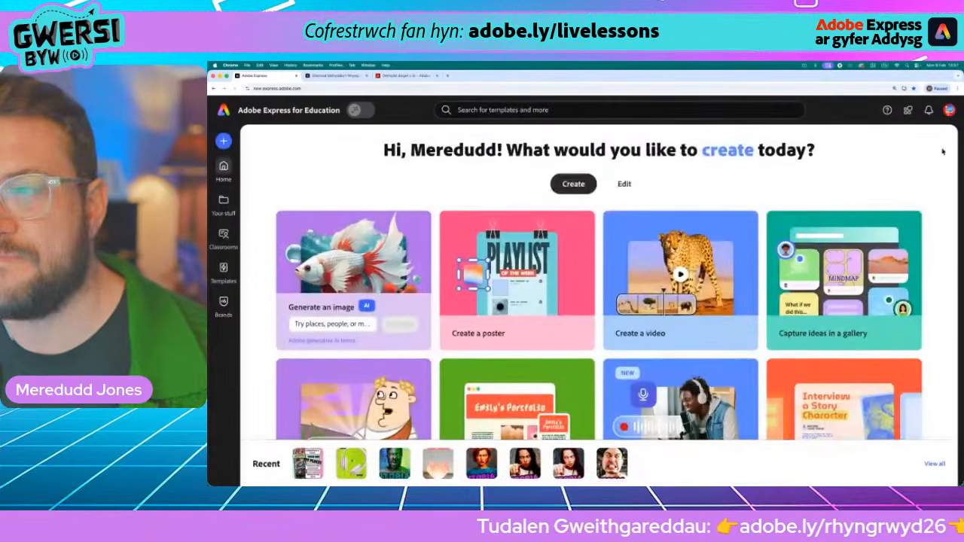
- Retry opening the account settings repeatedly on the reloaded home page
{"action": "left_click", "coordinate": [949, 110]}
{"action": "left_click", "coordinate": [949, 110]}
{"action": "left_click", "coordinate": [950, 110]}
{"action": "left_click", "coordinate": [949, 110]}
{"action": "left_click", "coordinate": [950, 110]}
{"action": "left_click", "coordinate": [949, 111]}
{"action": "left_click", "coordinate": [949, 111]}
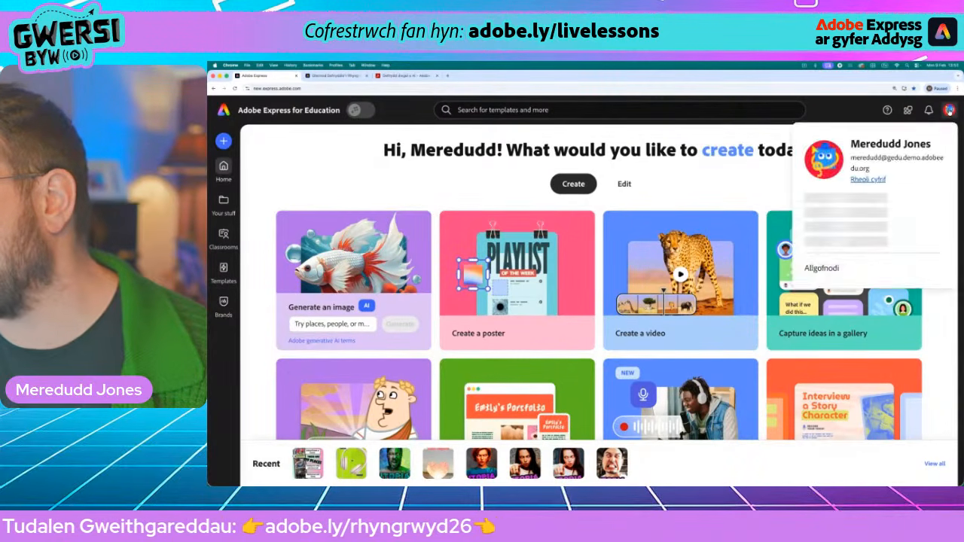
{"action": "left_click", "coordinate": [949, 110]}
{"action": "left_click", "coordinate": [949, 111]}
{"action": "left_click", "coordinate": [950, 111]}
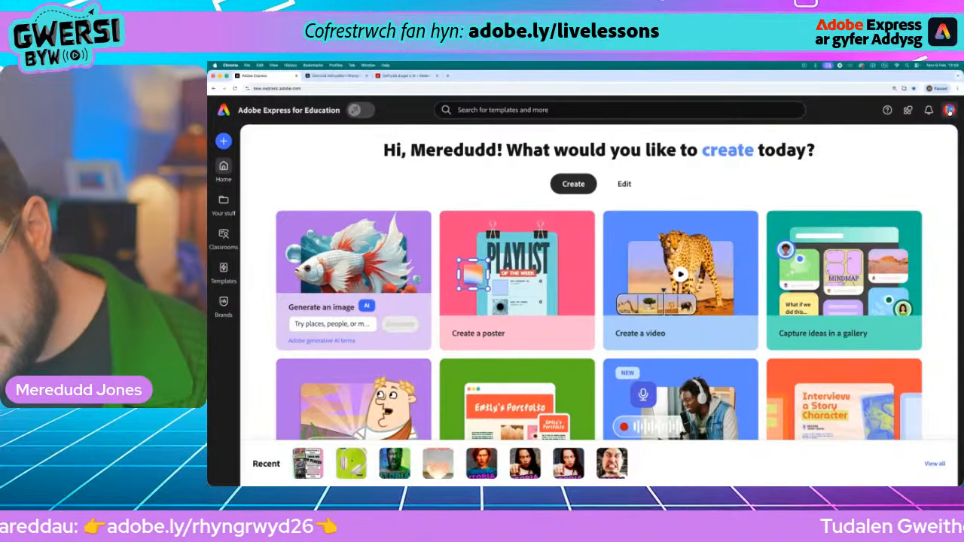
{"action": "left_click", "coordinate": [949, 110]}
{"action": "left_click", "coordinate": [950, 110]}
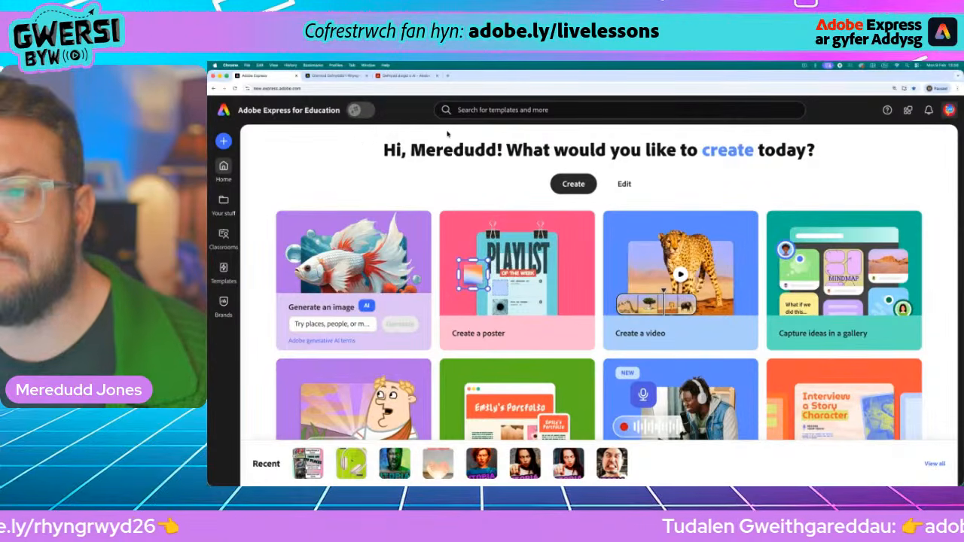
- Open the Templed Fideo Esbonio template from the activity page as an editable remix and dismiss the Instructions and Quick replace suggestions
{"action": "left_click", "coordinate": [297, 78]}
{"action": "left_click", "coordinate": [406, 232]}
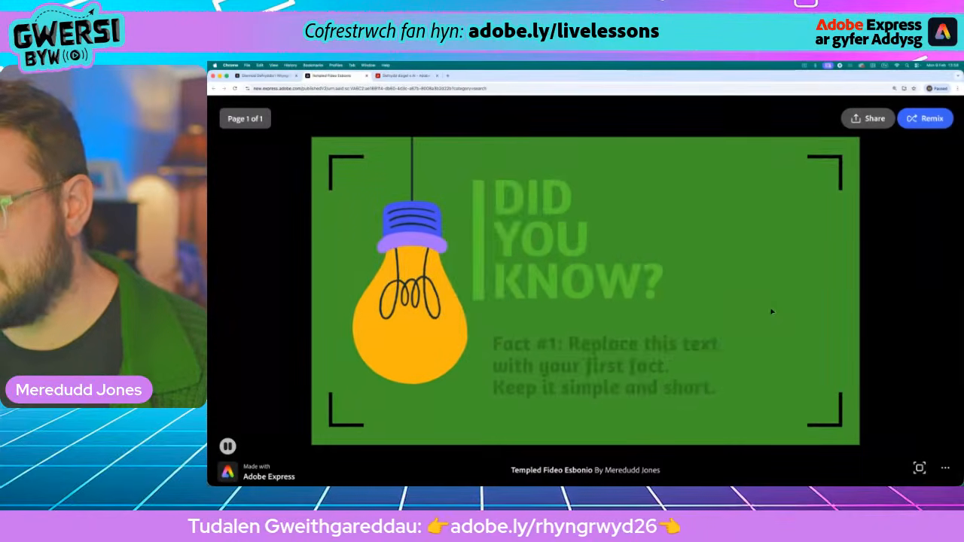
{"action": "left_click", "coordinate": [923, 118]}
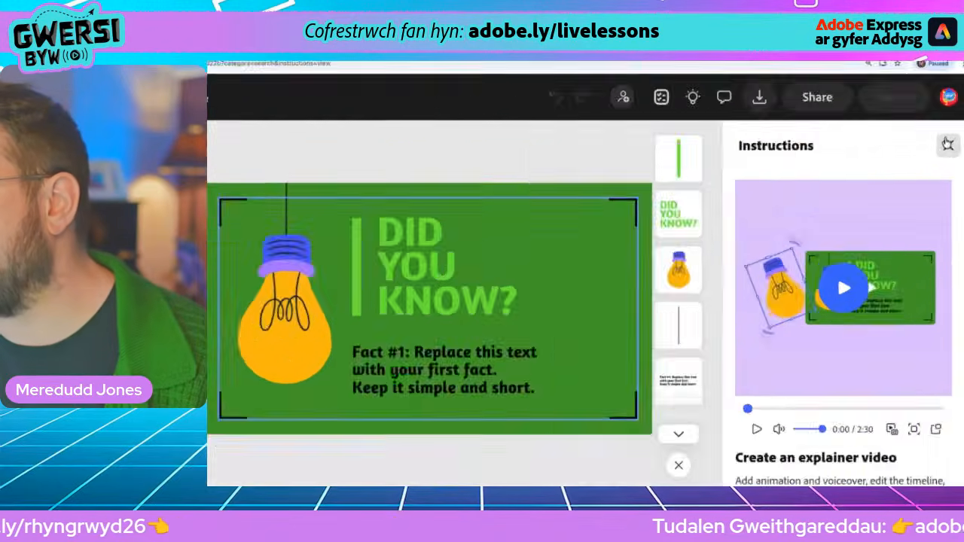
{"action": "left_click", "coordinate": [946, 141]}
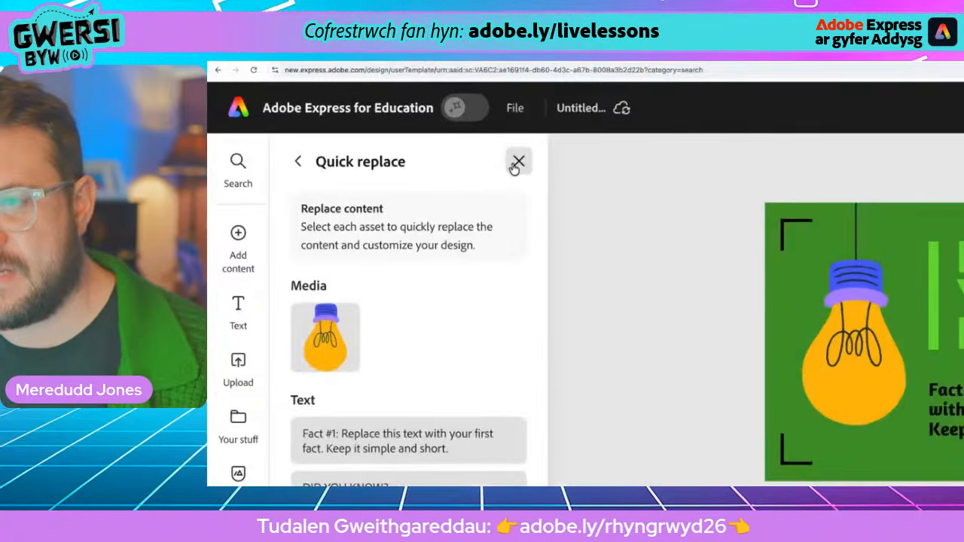
{"action": "left_click", "coordinate": [533, 172]}
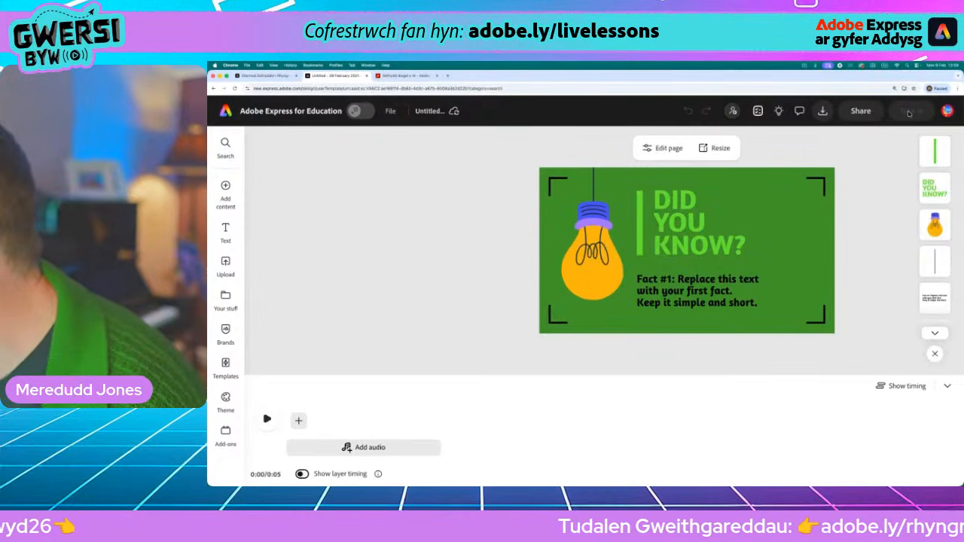
- Try to load the account settings from within the remixed video project
{"action": "left_click", "coordinate": [947, 112]}
{"action": "left_click", "coordinate": [945, 113]}
{"action": "left_click", "coordinate": [946, 113]}
{"action": "left_click", "coordinate": [946, 112]}
{"action": "left_click", "coordinate": [946, 112]}
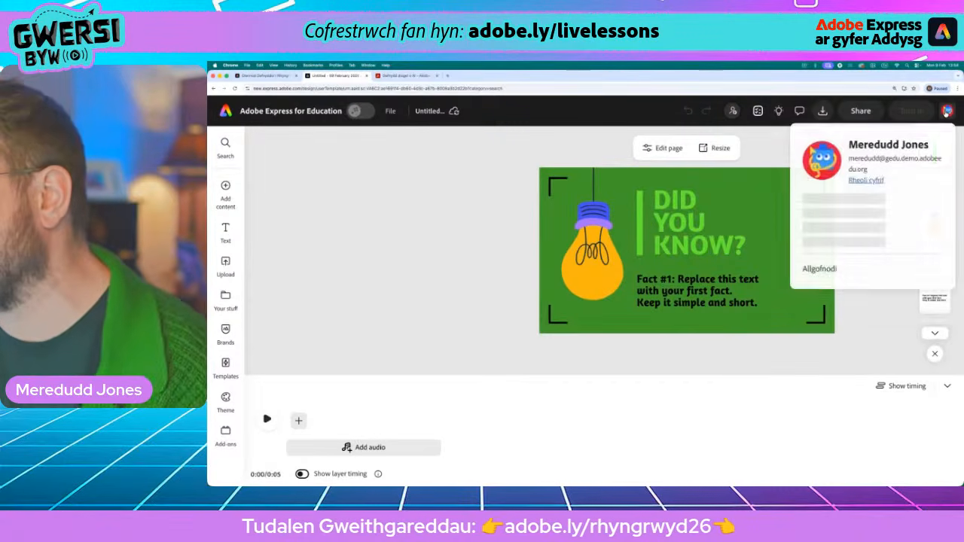
{"action": "left_click", "coordinate": [946, 112]}
{"action": "left_click", "coordinate": [947, 113]}
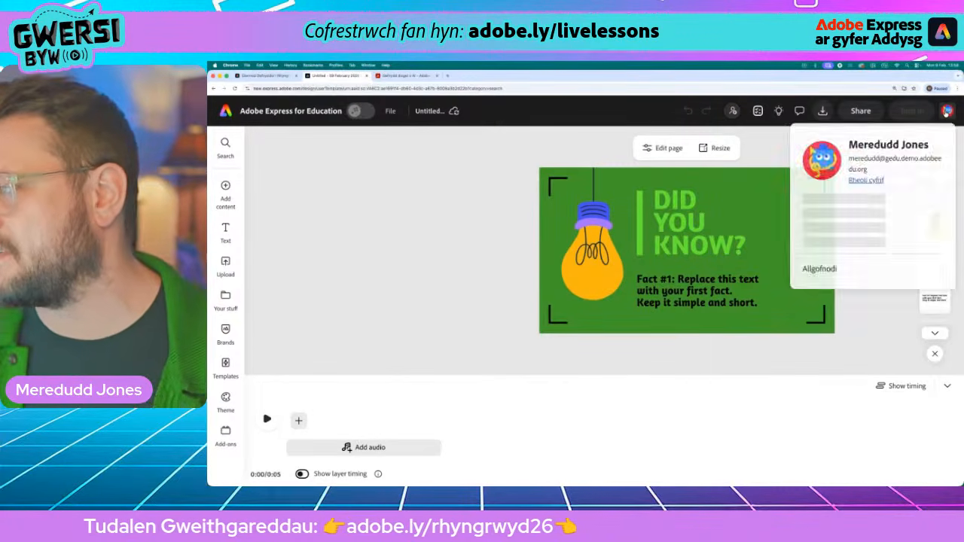
{"action": "left_click", "coordinate": [947, 112]}
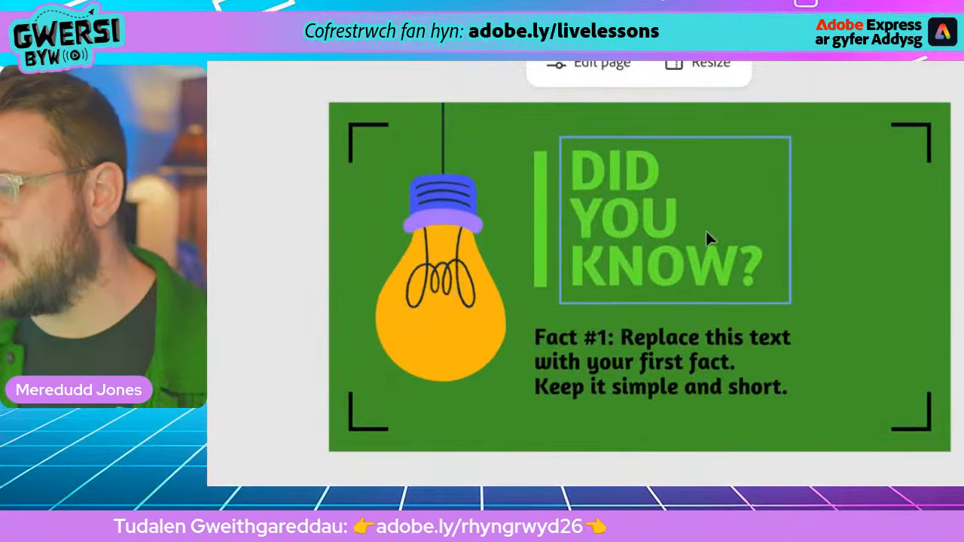
- Replace the "DID YOU KNOW?" heading with "Diwrnod Defnyddio'r Rhyngrwyd yn Fwy Diogel 2026"
{"action": "left_click", "coordinate": [723, 237]}
{"action": "double_click", "coordinate": [724, 238]}
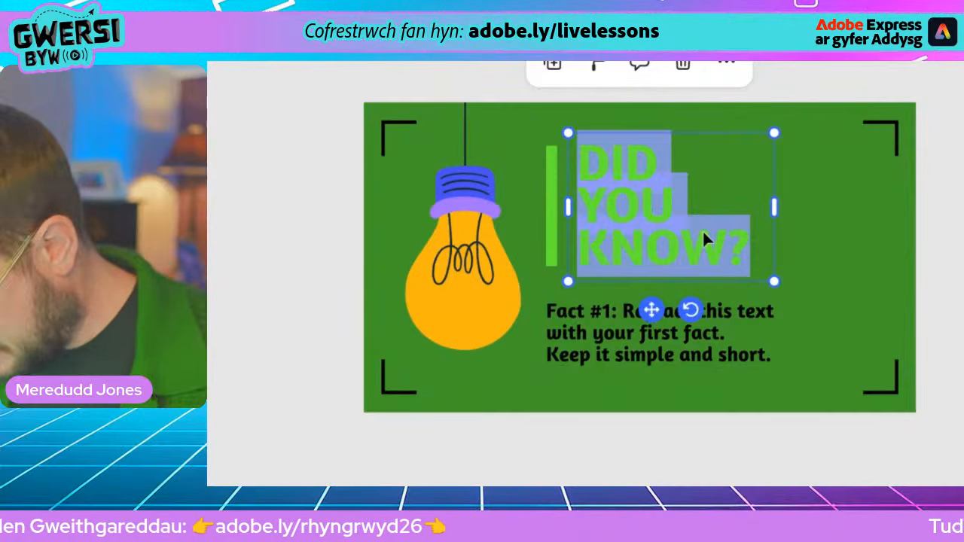
{"action": "type", "text": "Diwrnod"}
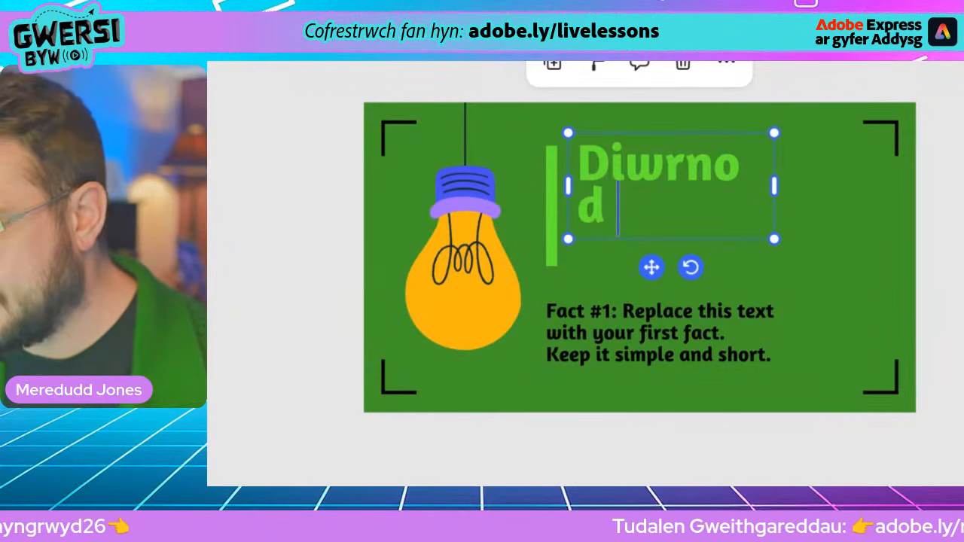
{"action": "type", "text": " Def"}
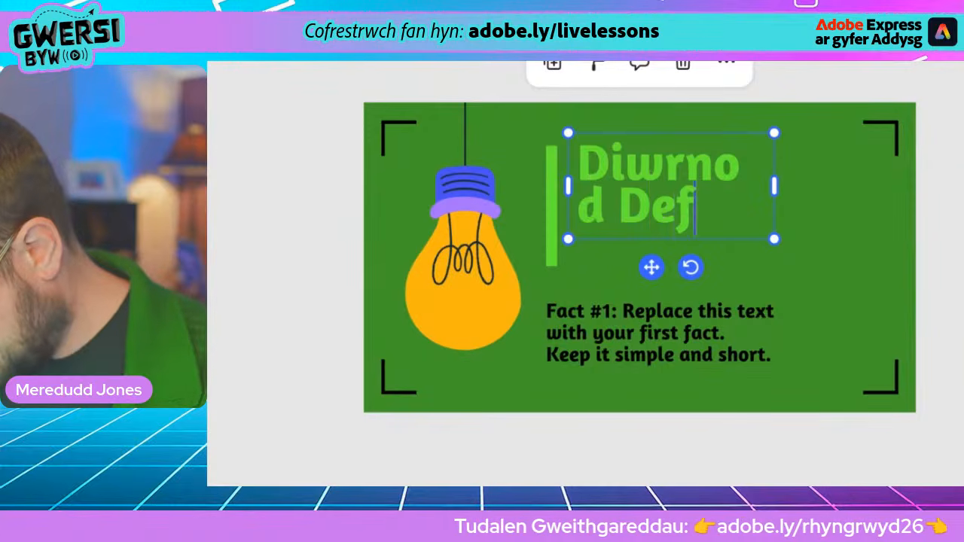
{"action": "type", "text": "nyddio'"}
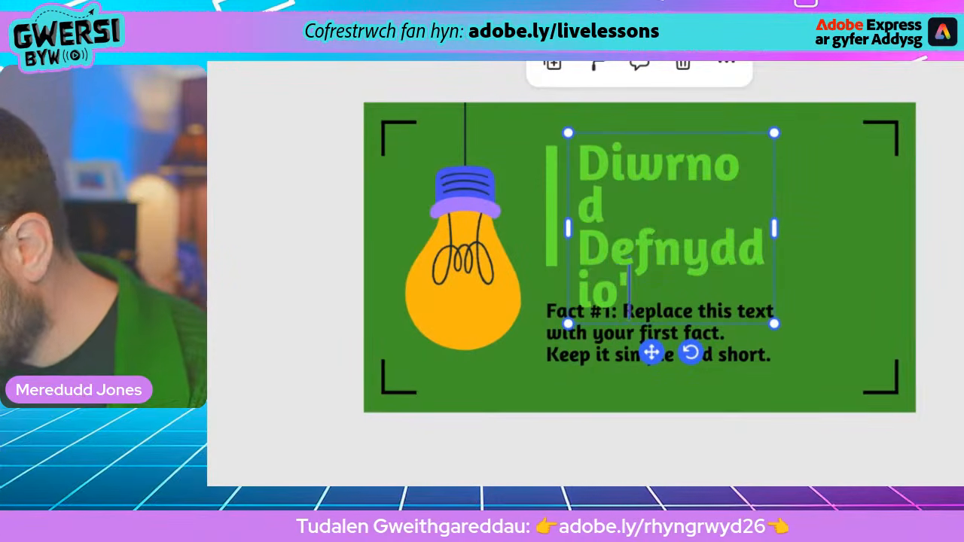
{"action": "type", "text": "r R"}
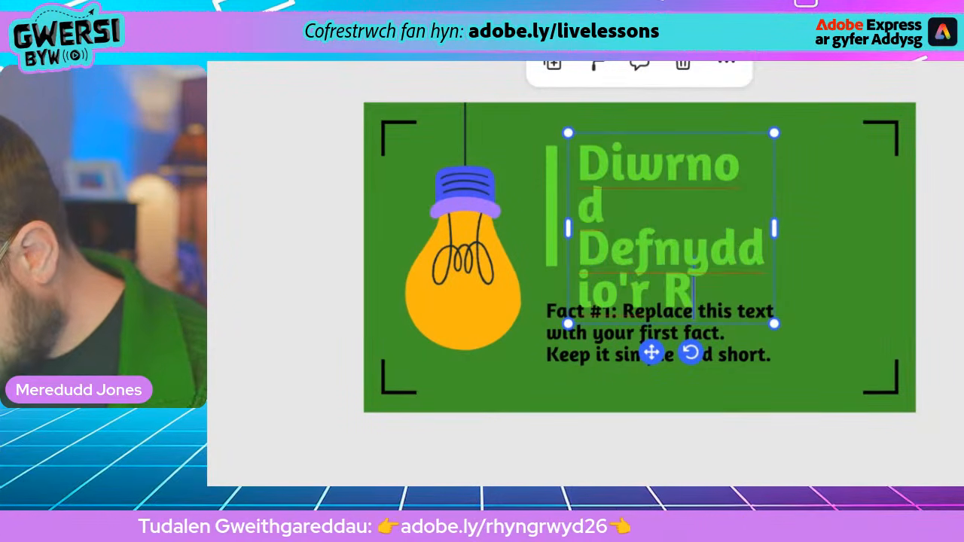
{"action": "type", "text": "hyngrwyd"}
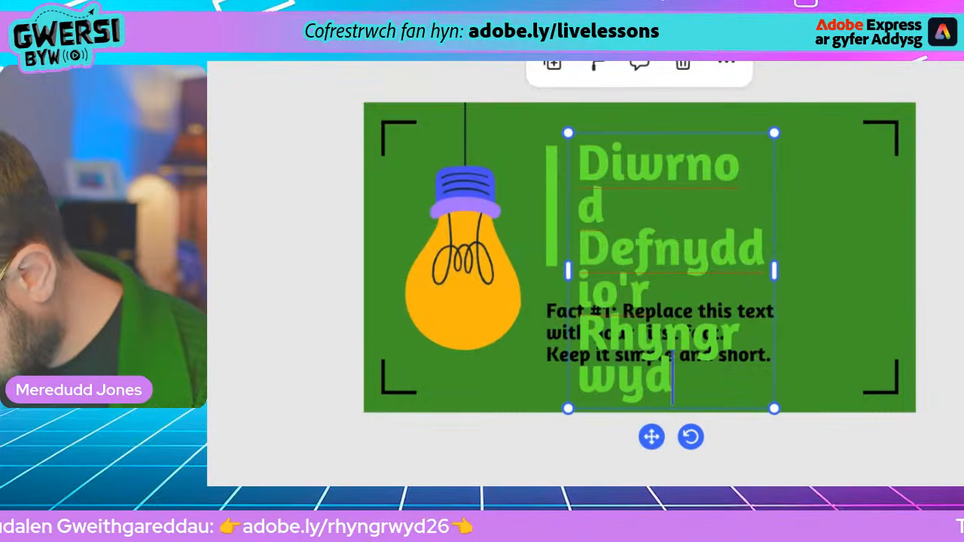
{"action": "type", "text": " yn Fwyd"}
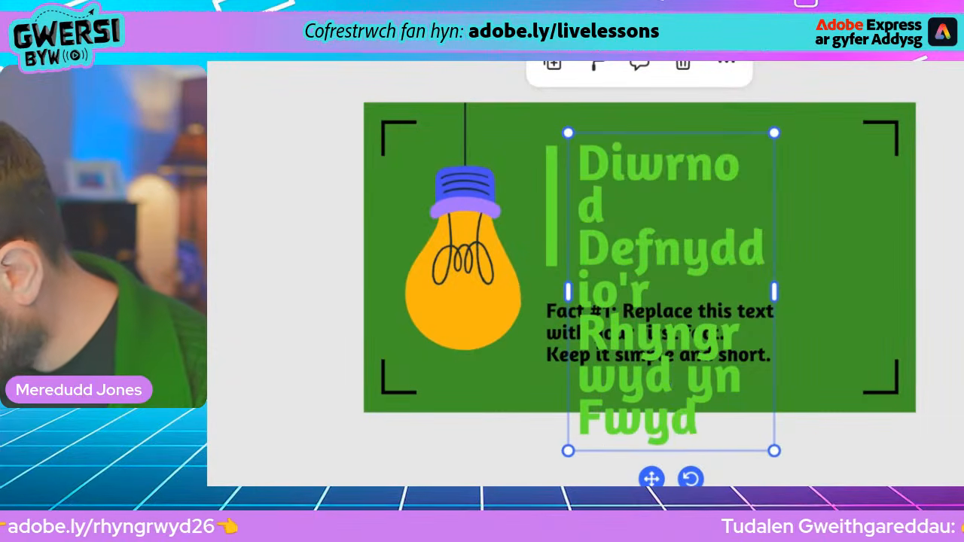
{"action": "key", "text": "BackSpace"}
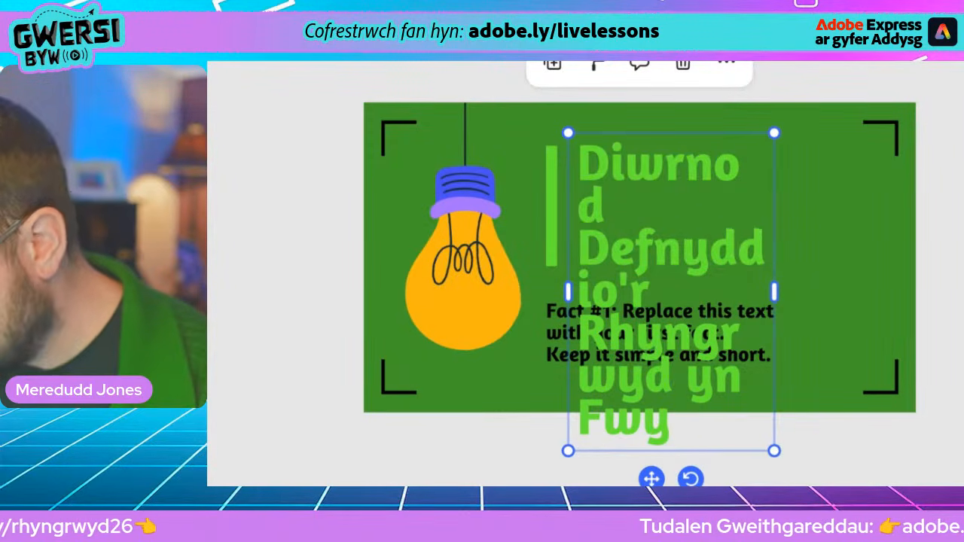
{"action": "type", "text": "Dioge"}
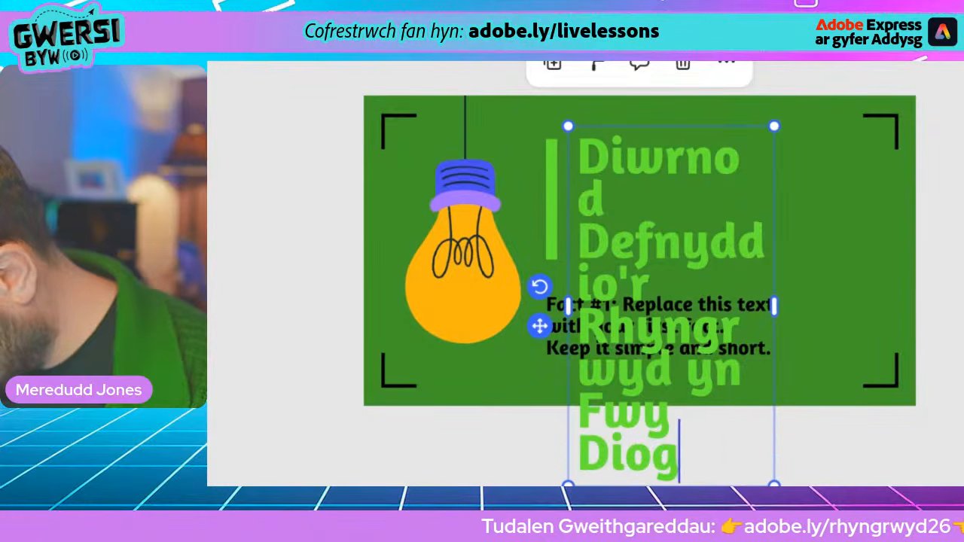
{"action": "type", "text": "l 2026"}
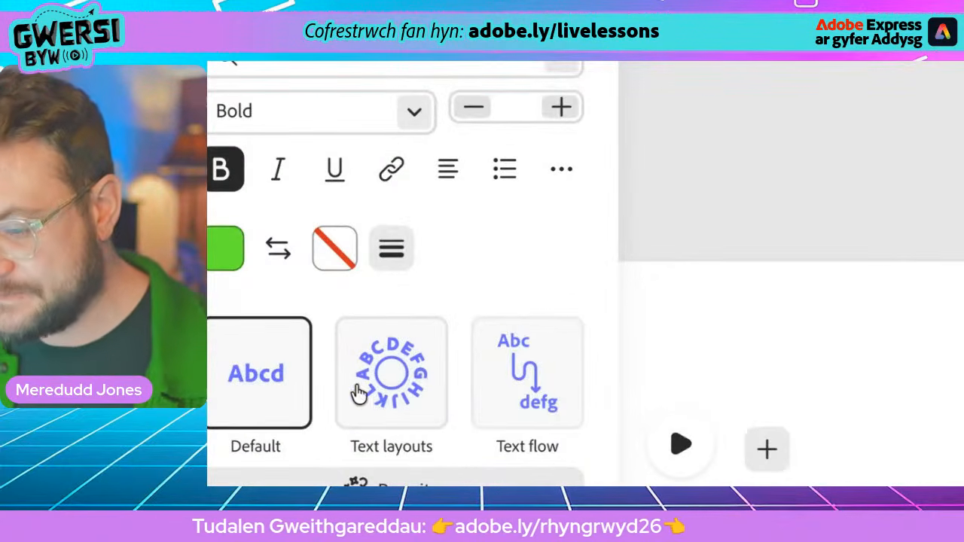
- Apply the Dynamic text layout to the heading and resize it to a wider, shorter block that fits beside the light bulb
{"action": "left_click", "coordinate": [403, 392]}
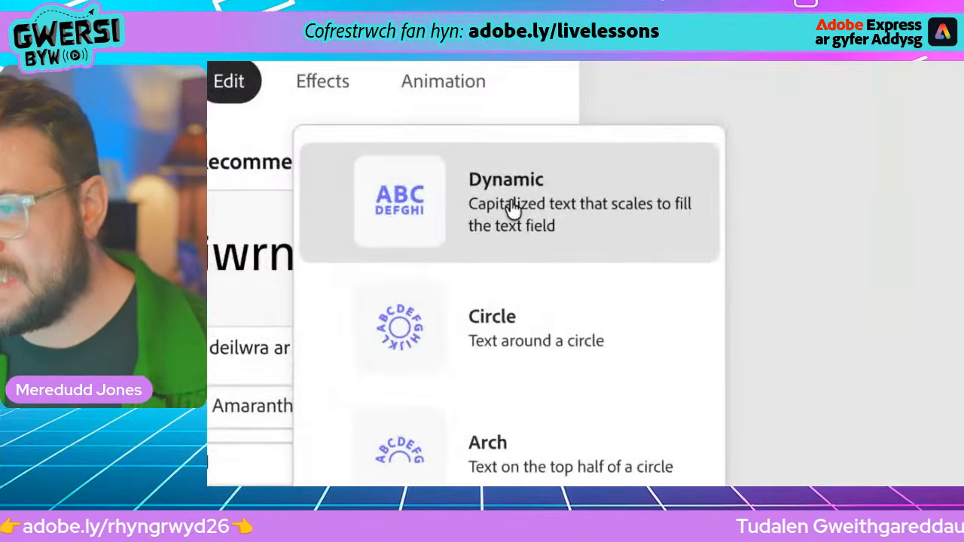
{"action": "left_click", "coordinate": [512, 209]}
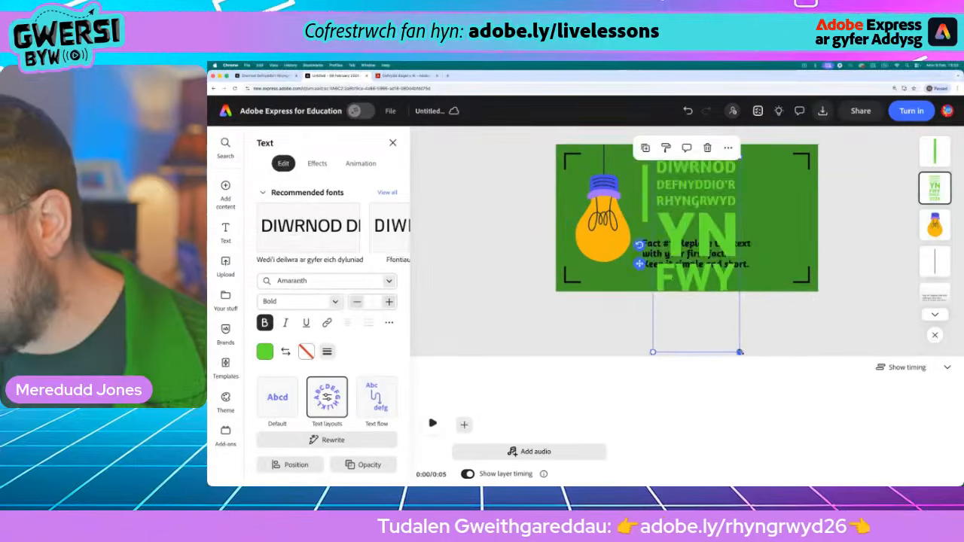
{"action": "left_click_drag", "start_coordinate": [740, 351], "coordinate": [801, 248]}
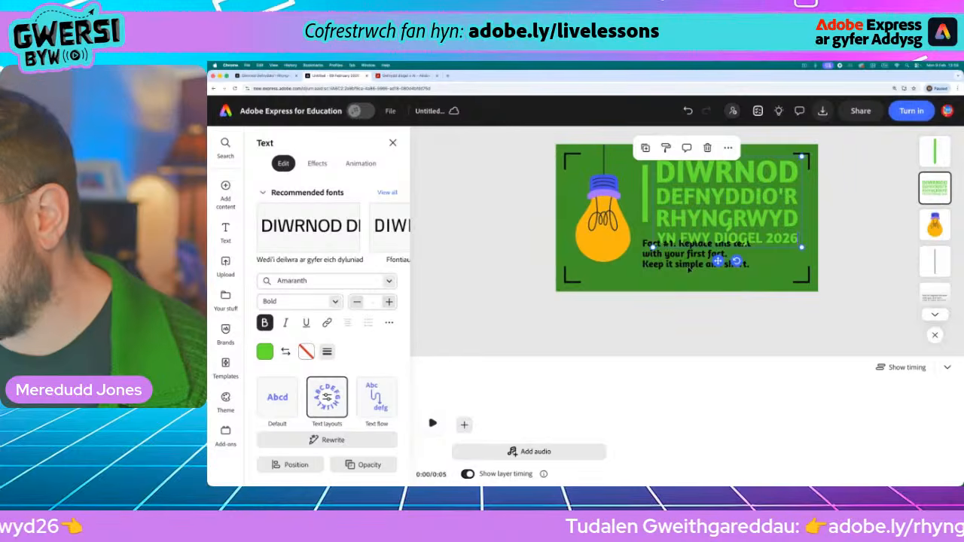
- Move the Fact #1 text block slightly down and across so it sits beneath the resized heading
{"action": "left_click", "coordinate": [692, 265]}
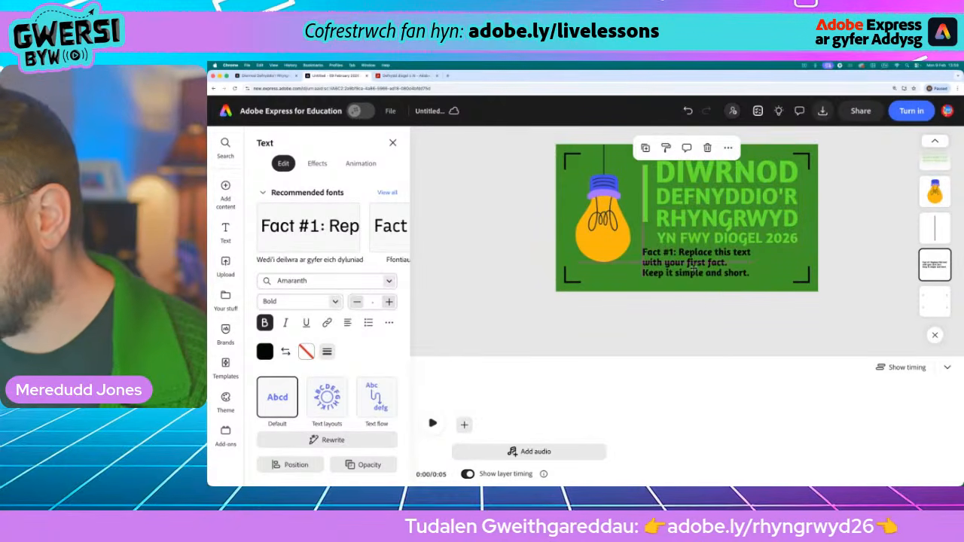
{"action": "left_click_drag", "start_coordinate": [685, 272], "coordinate": [694, 271]}
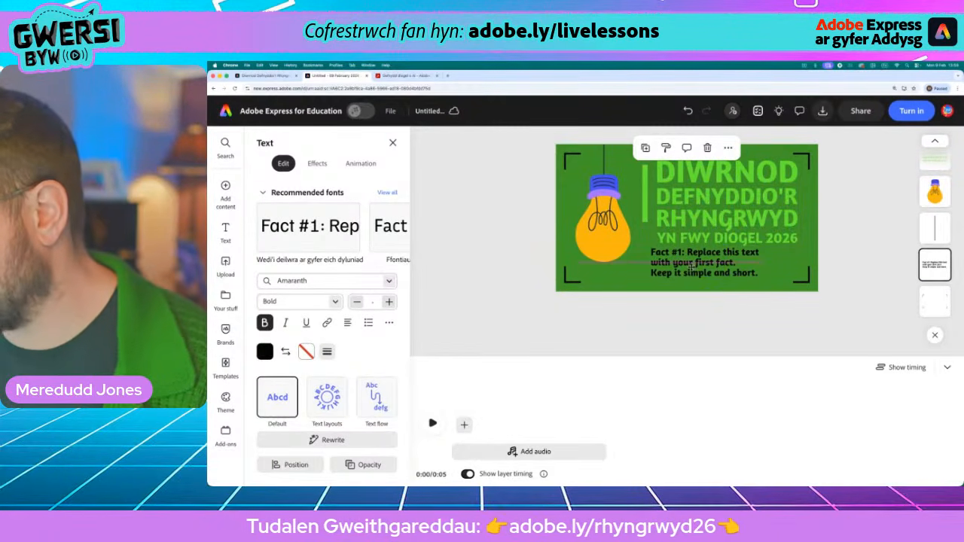
- Remove "2026" from the end of the heading text
{"action": "left_click", "coordinate": [721, 233]}
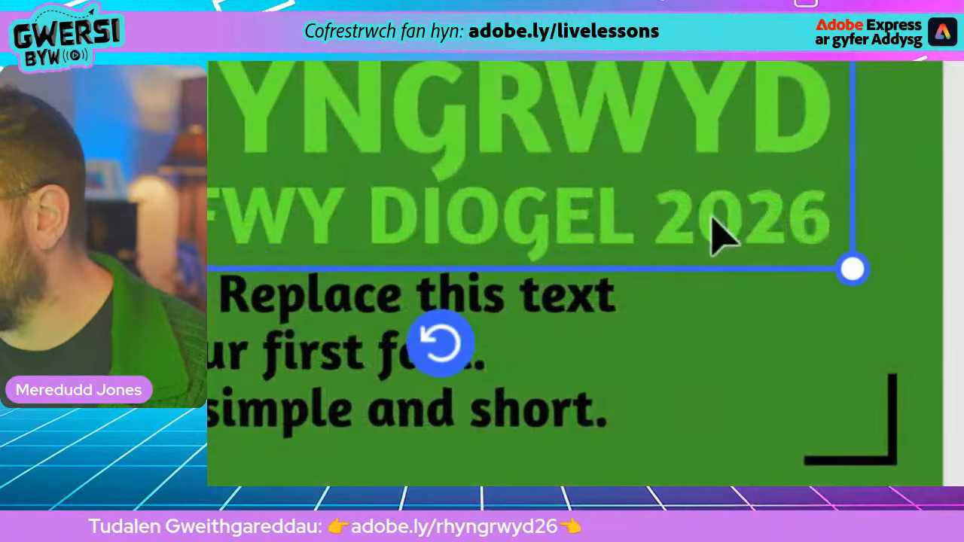
{"action": "double_click", "coordinate": [706, 215]}
{"action": "key", "text": "BackSpace"}
{"action": "key", "text": "BackSpace"}
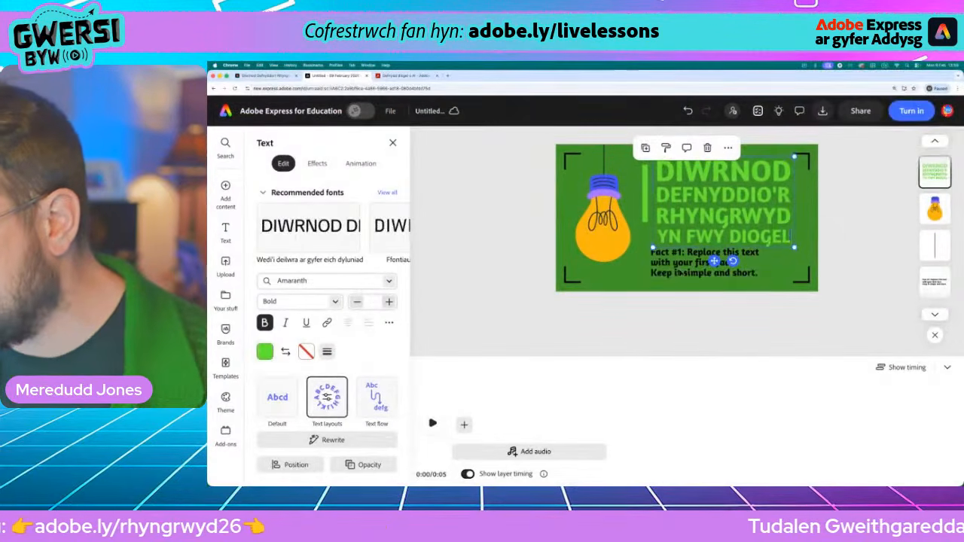
- Replace the Fact #1 text with "2026" and nudge it into line with the heading's starting edge
{"action": "left_click", "coordinate": [678, 273]}
{"action": "double_click", "coordinate": [678, 272]}
{"action": "key", "text": "ctrl+a"}
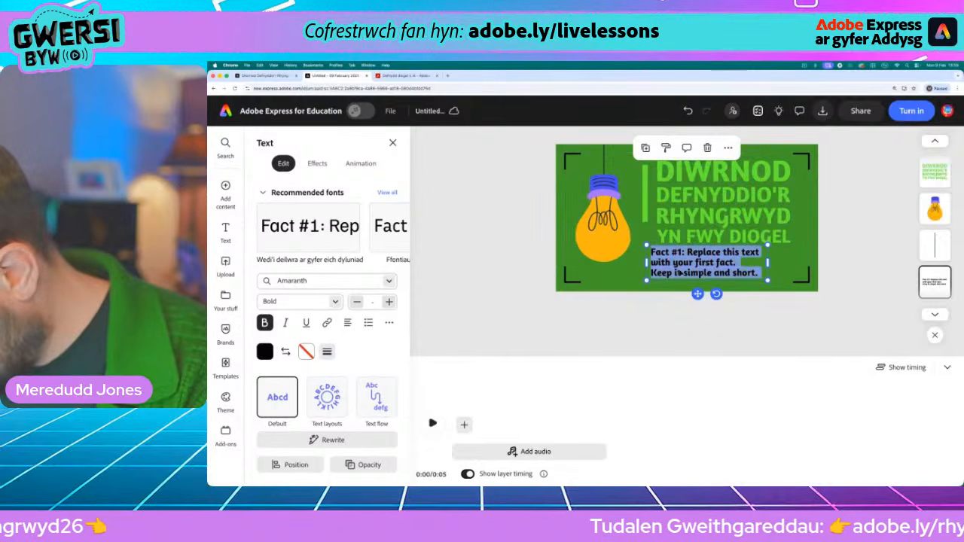
{"action": "type", "text": "2026"}
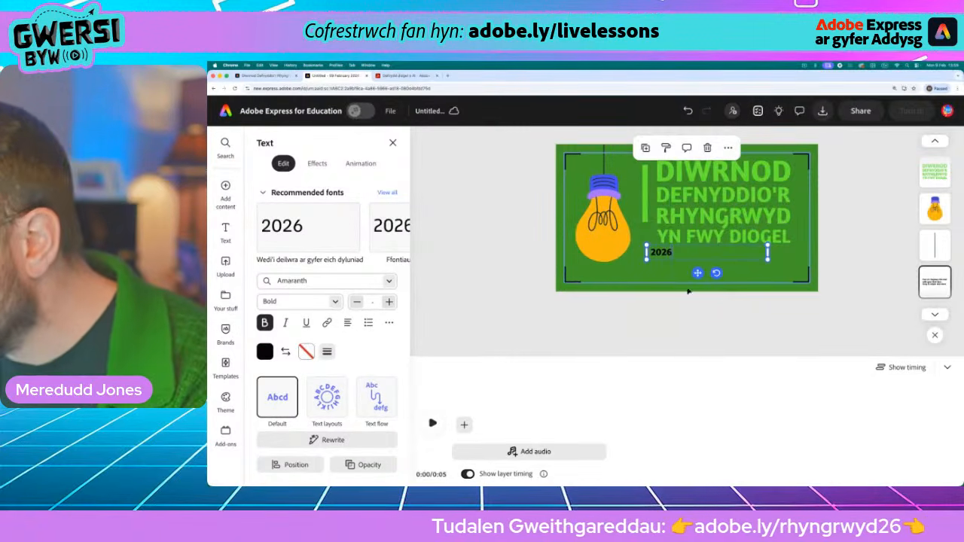
{"action": "scroll", "coordinate": [761, 277], "scroll_direction": "up", "scroll_amount": 1}
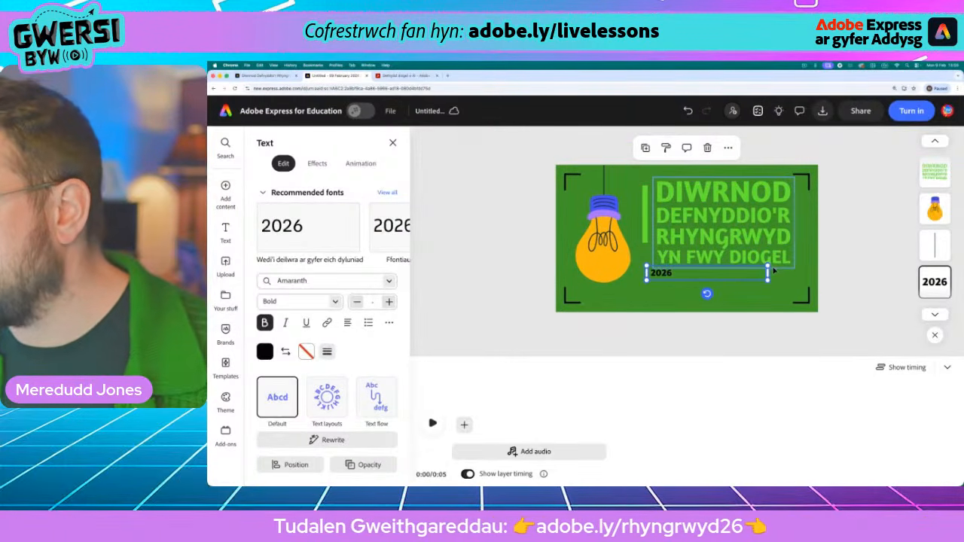
{"action": "mouse_move", "coordinate": [663, 278]}
{"action": "left_mouse_down"}
{"action": "mouse_move", "coordinate": [682, 276]}
{"action": "mouse_move", "coordinate": [670, 277]}
{"action": "left_mouse_up"}
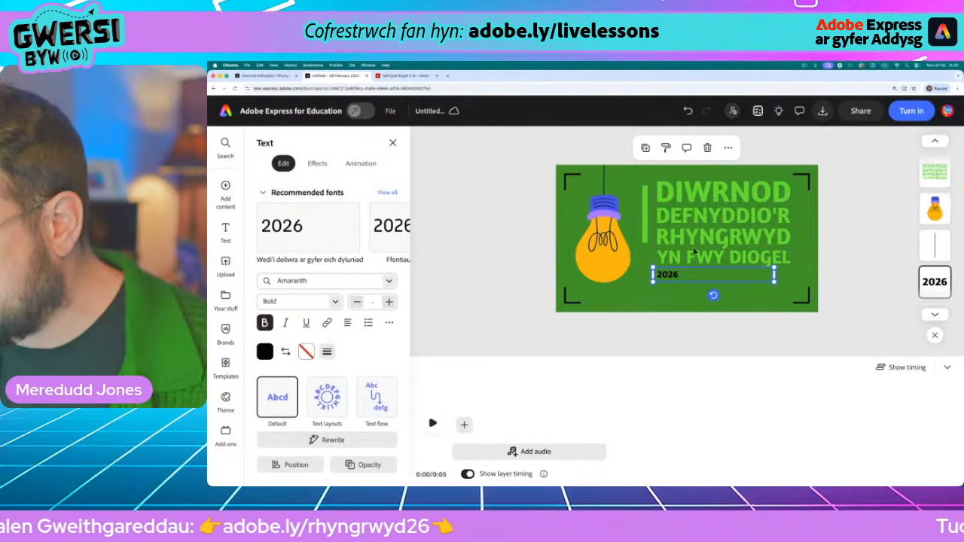
{"action": "left_click", "coordinate": [536, 250]}
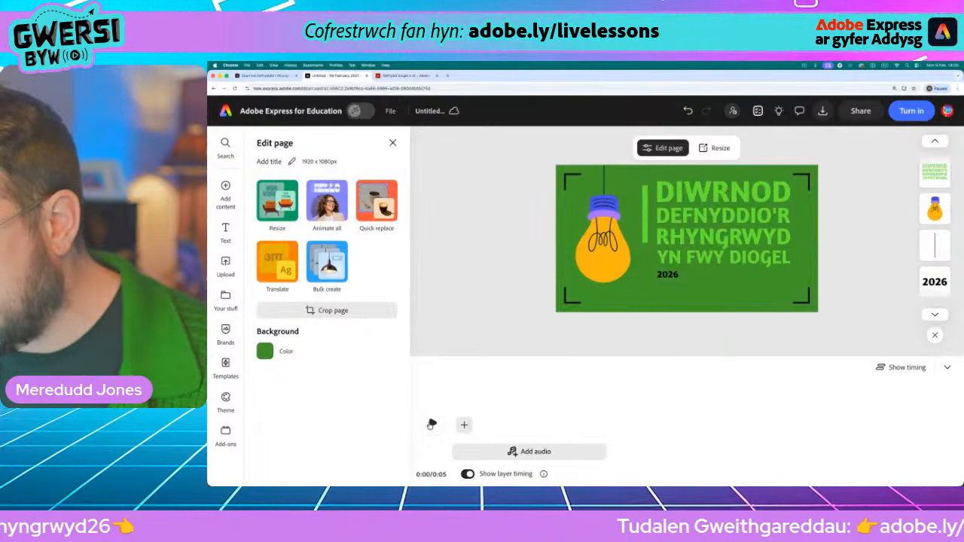
- Play the scene to preview its animation, and collapse and reopen the timeline
{"action": "left_click", "coordinate": [431, 425]}
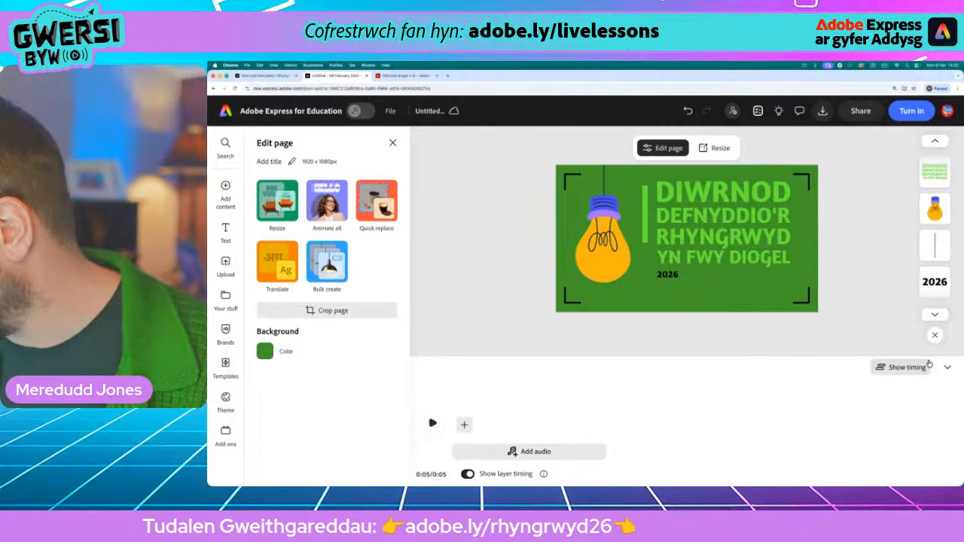
{"action": "left_click", "coordinate": [951, 369]}
{"action": "left_click", "coordinate": [473, 469]}
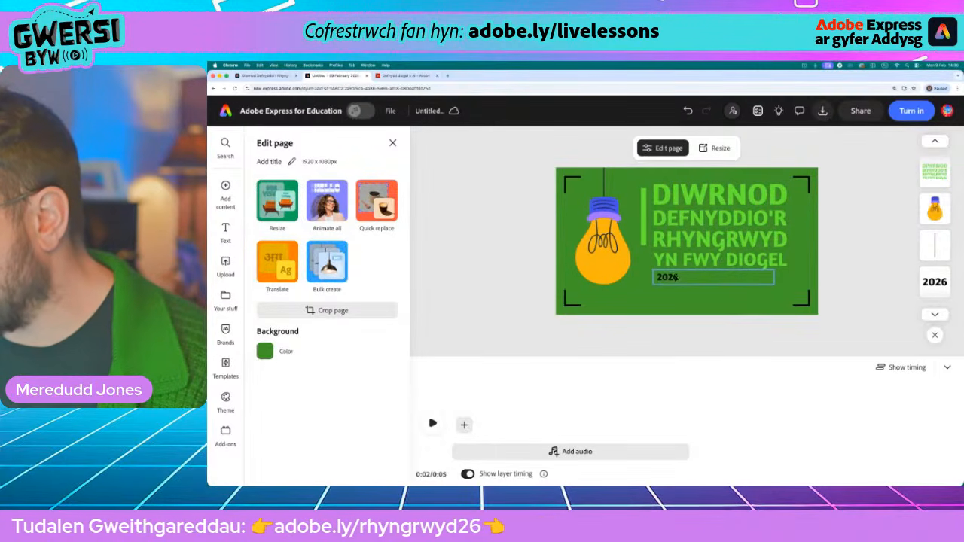
- Enlarge the heading slightly and place the "2026" text centred directly beneath it
{"action": "left_click", "coordinate": [668, 277]}
{"action": "left_click", "coordinate": [745, 238]}
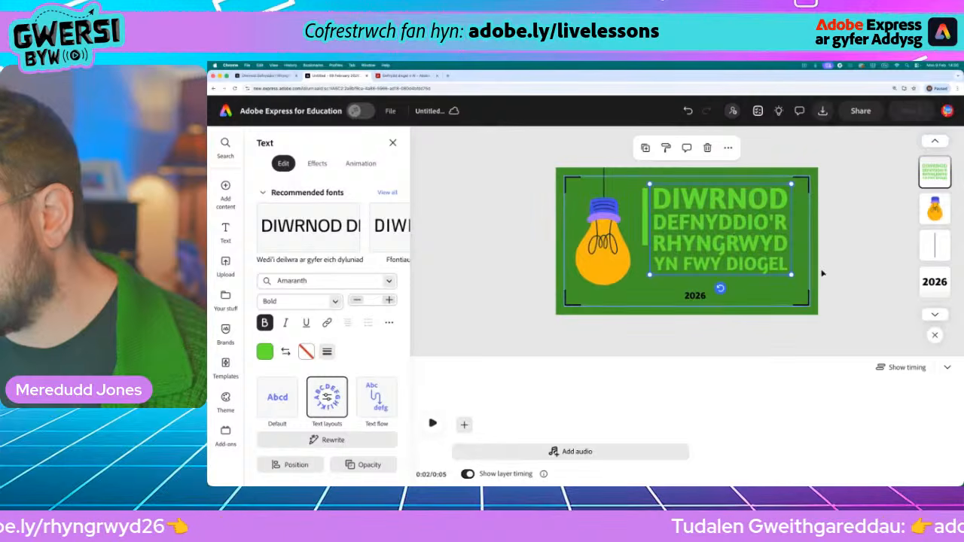
{"action": "left_click_drag", "start_coordinate": [791, 275], "coordinate": [801, 280]}
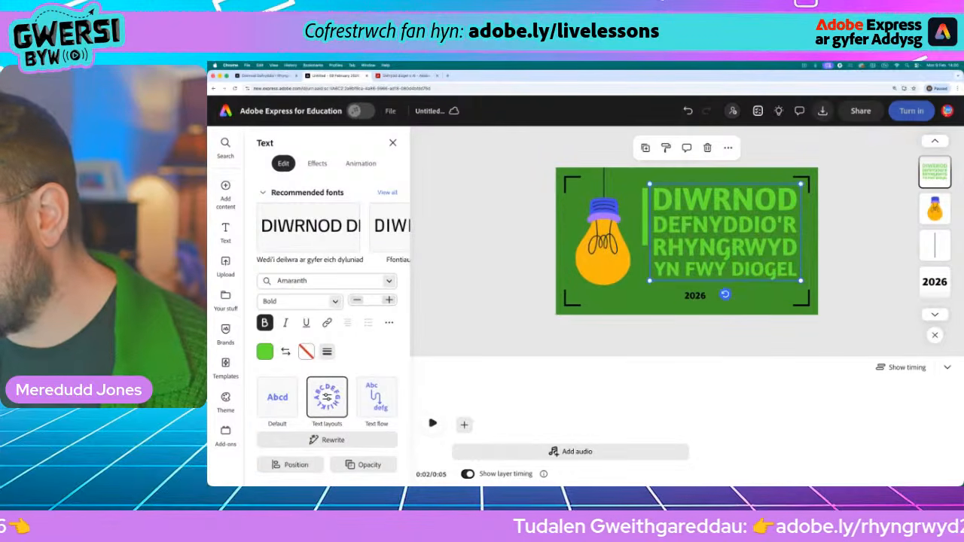
{"action": "left_click_drag", "start_coordinate": [690, 295], "coordinate": [669, 281]}
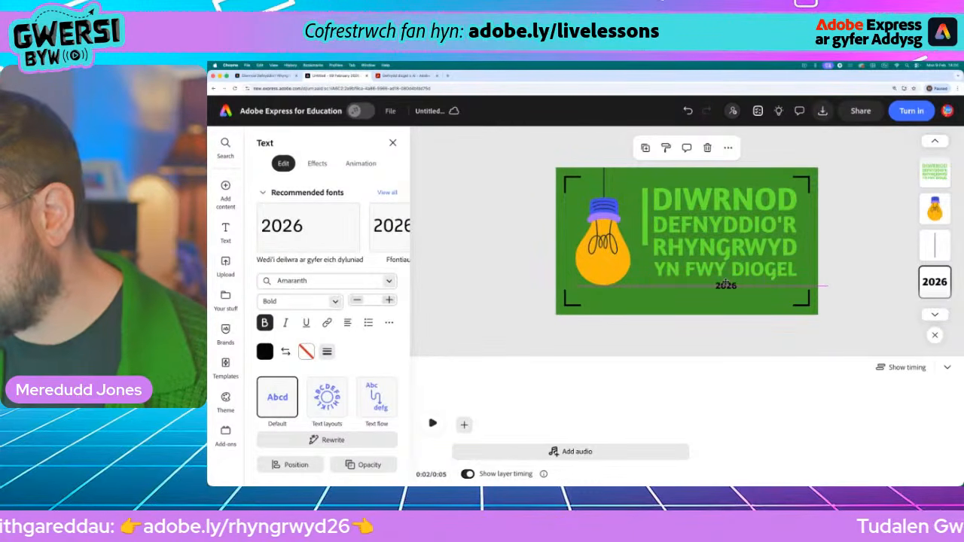
{"action": "left_click_drag", "start_coordinate": [725, 284], "coordinate": [723, 285]}
- Preview the rearranged scene and inspect the layer timing choices and the page with the timeline collapsed
{"action": "left_click", "coordinate": [433, 425]}
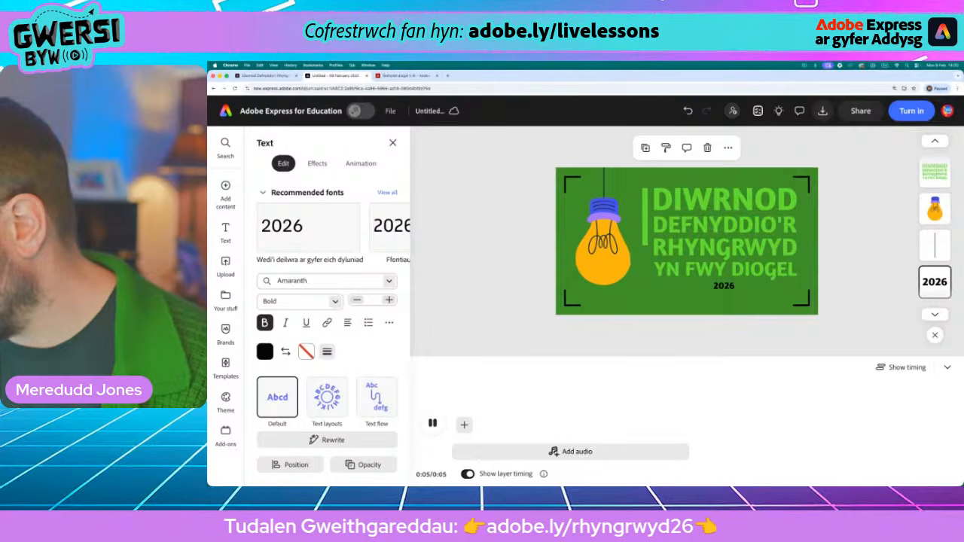
{"action": "left_click", "coordinate": [900, 370]}
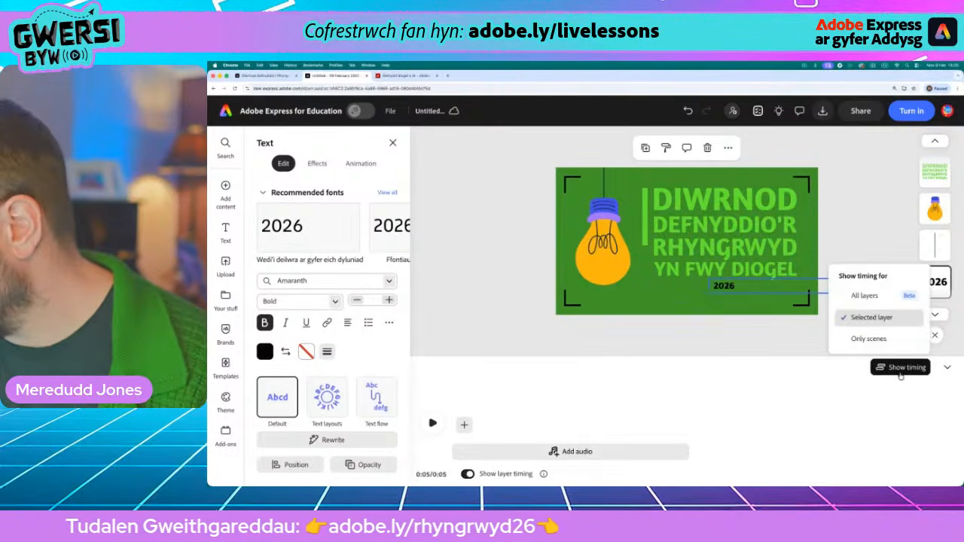
{"action": "left_click", "coordinate": [900, 372]}
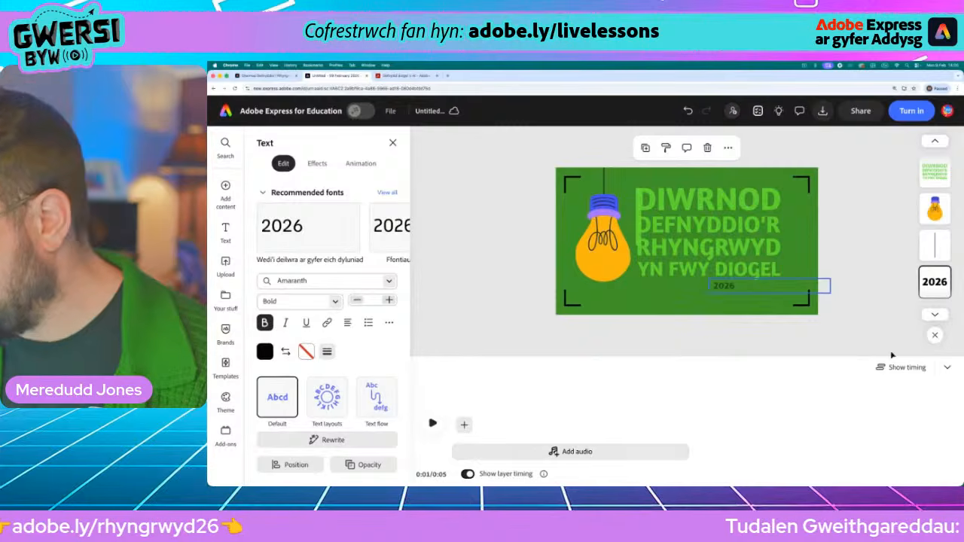
{"action": "left_click", "coordinate": [946, 366]}
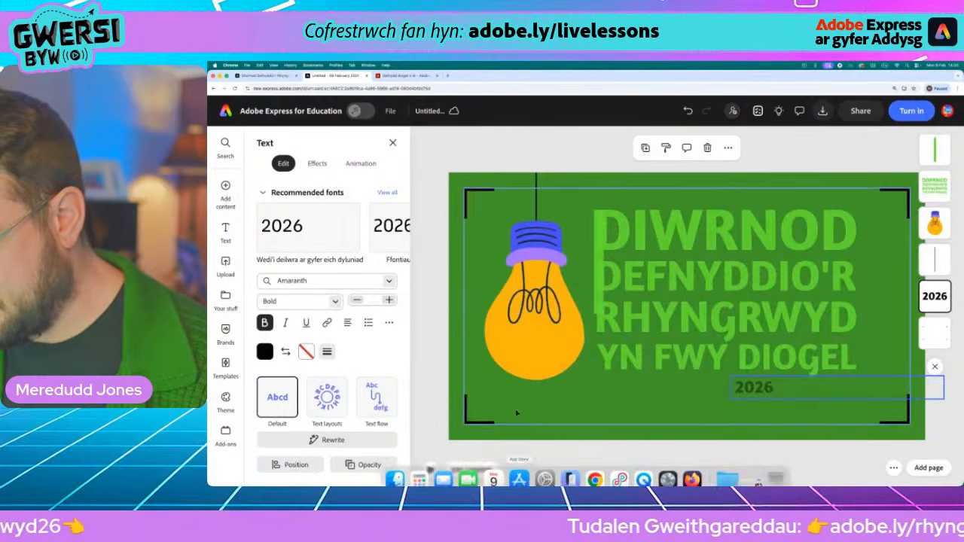
{"action": "left_click", "coordinate": [473, 470]}
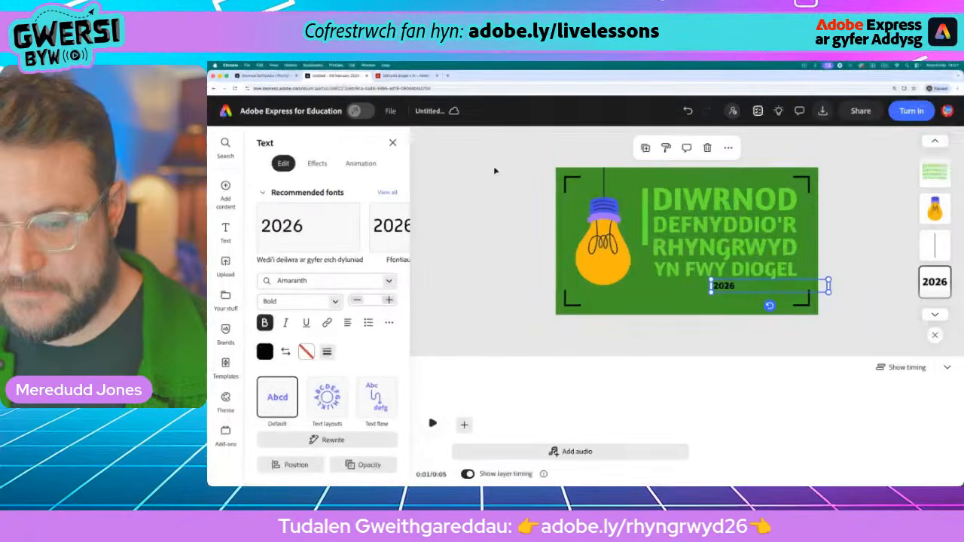
{"action": "left_click", "coordinate": [502, 167]}
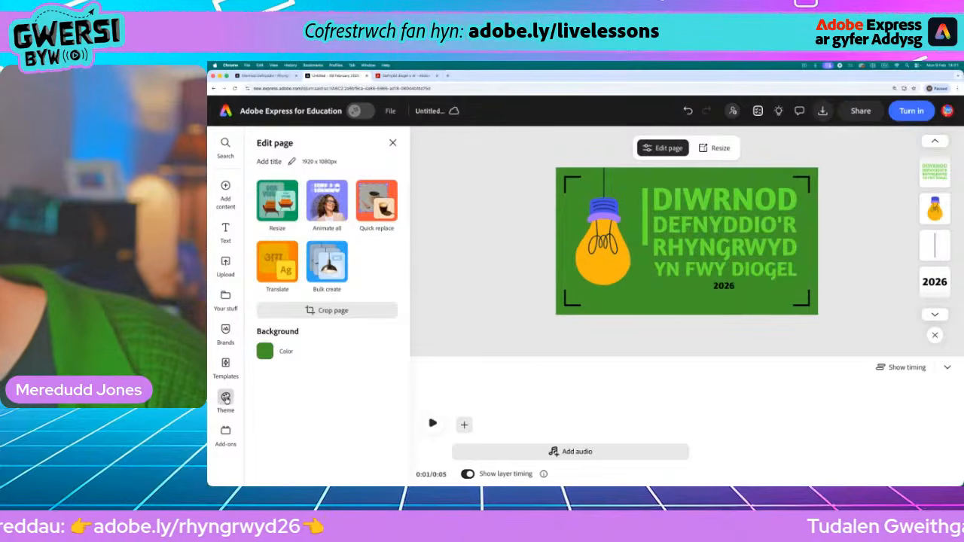
- Apply the pink, orange, yellow, blue and purple palette from the full Modern colour theme collection to the page
{"action": "left_click", "coordinate": [226, 398]}
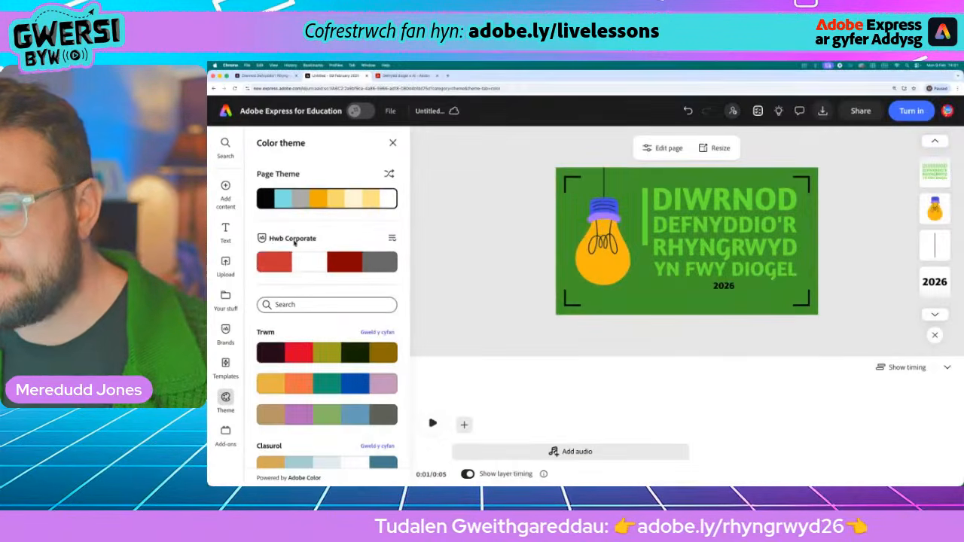
{"action": "scroll", "coordinate": [294, 241], "scroll_direction": "down", "scroll_amount": 5}
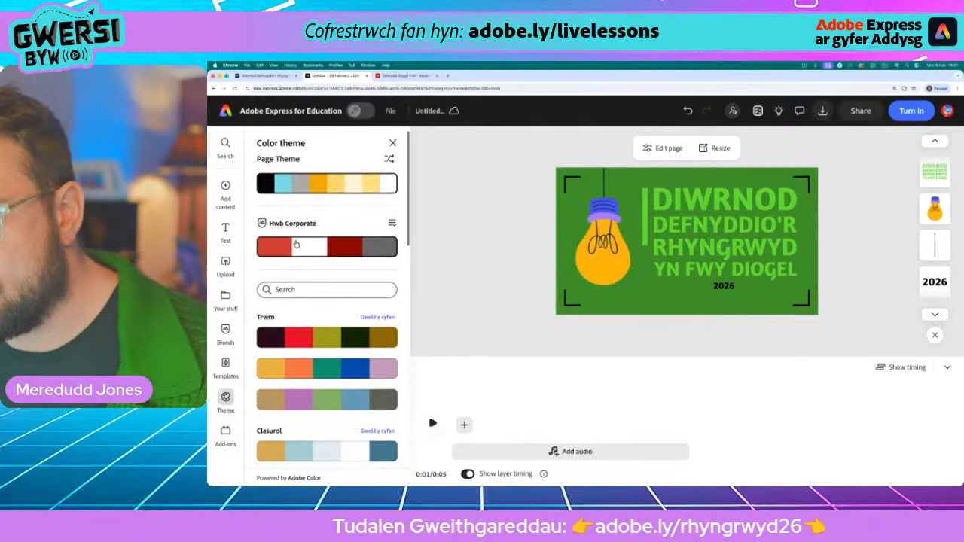
{"action": "scroll", "coordinate": [295, 243], "scroll_direction": "down", "scroll_amount": 3}
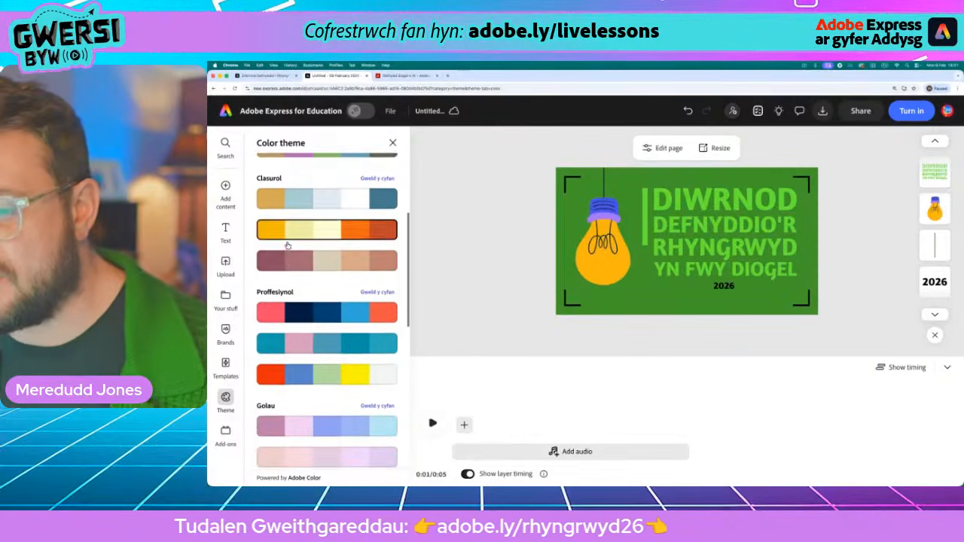
{"action": "scroll", "coordinate": [281, 247], "scroll_direction": "down", "scroll_amount": 2}
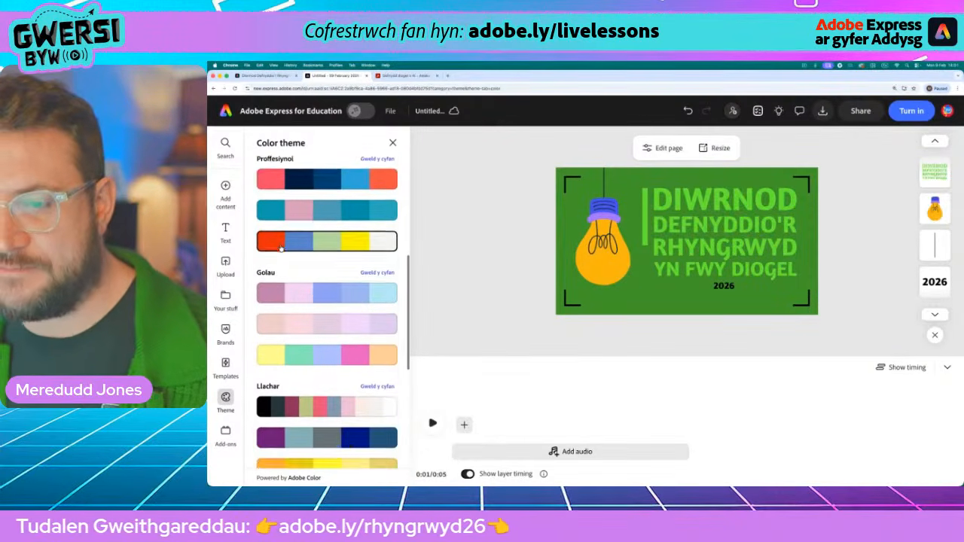
{"action": "scroll", "coordinate": [281, 248], "scroll_direction": "down", "scroll_amount": 5}
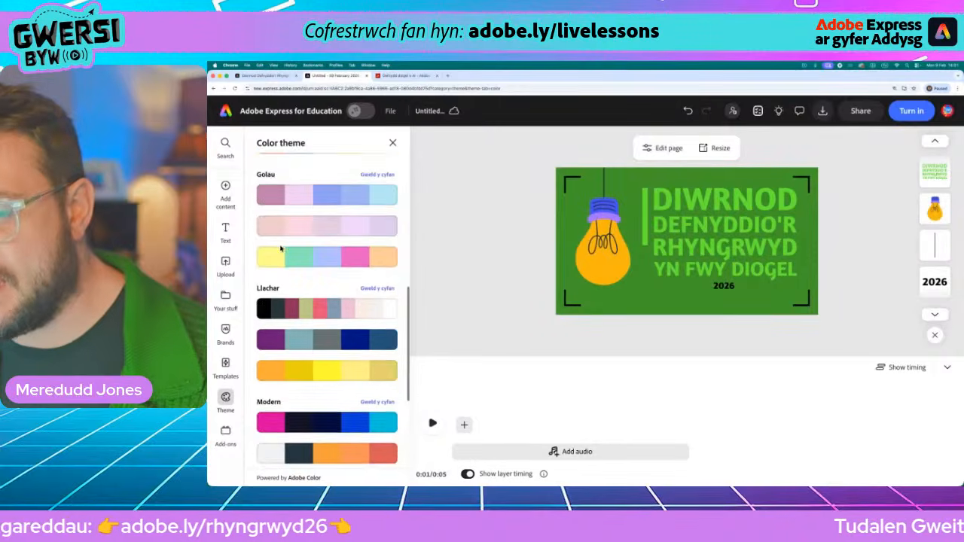
{"action": "scroll", "coordinate": [280, 249], "scroll_direction": "down", "scroll_amount": 2}
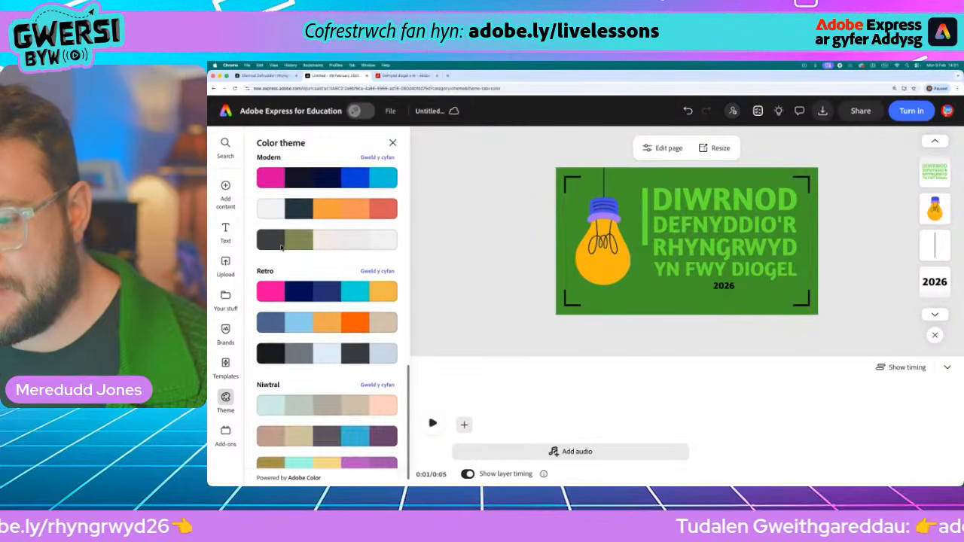
{"action": "left_click", "coordinate": [379, 202]}
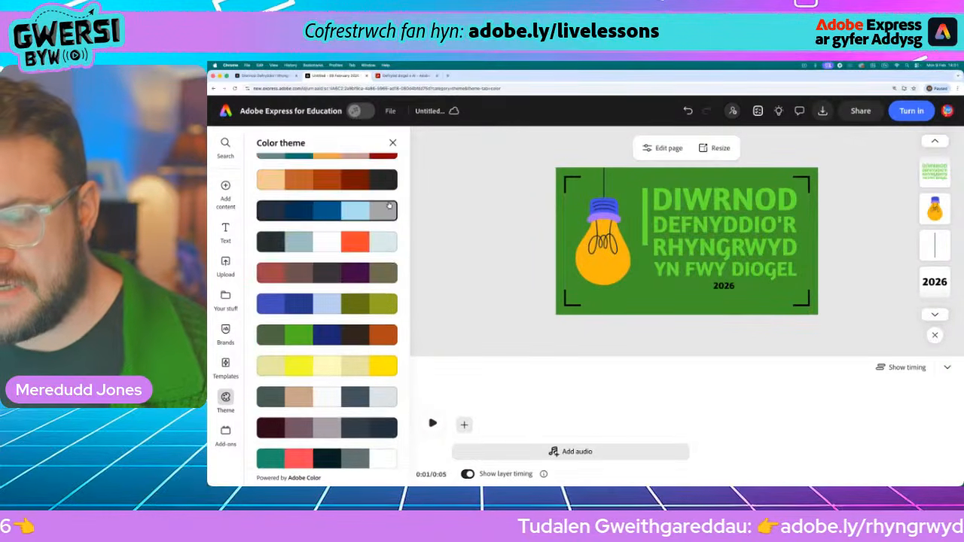
{"action": "scroll", "coordinate": [321, 223], "scroll_direction": "down", "scroll_amount": 3}
{"action": "scroll", "coordinate": [321, 223], "scroll_direction": "up", "scroll_amount": 4}
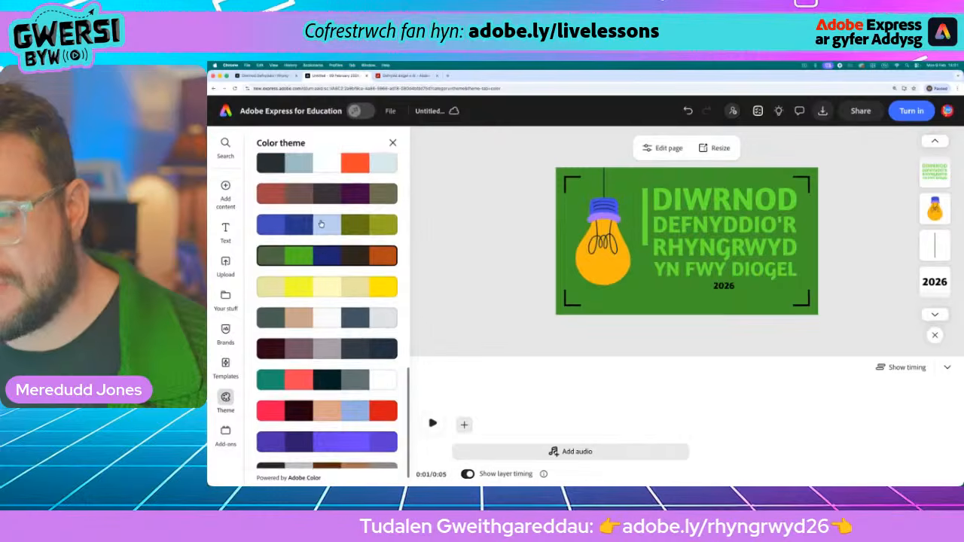
{"action": "scroll", "coordinate": [321, 224], "scroll_direction": "up", "scroll_amount": 3}
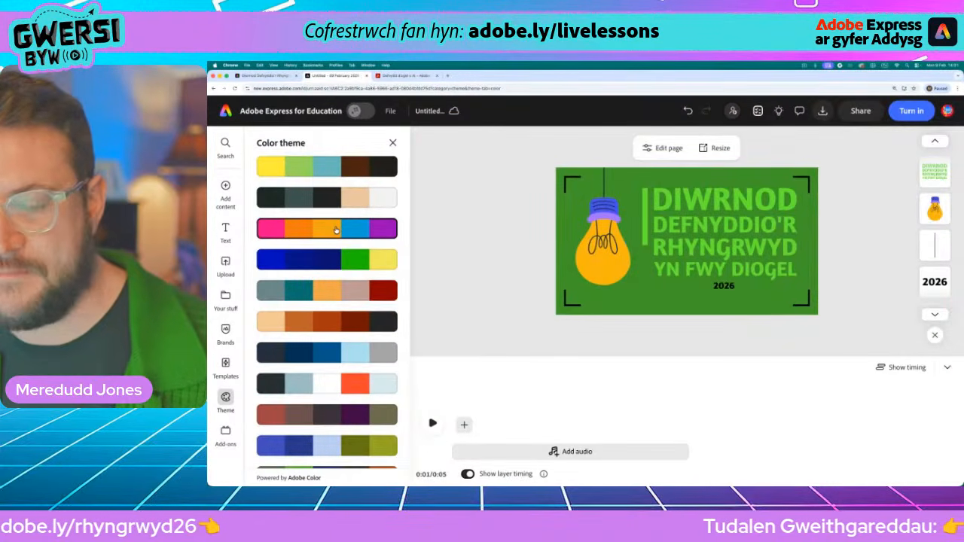
{"action": "left_click", "coordinate": [336, 231]}
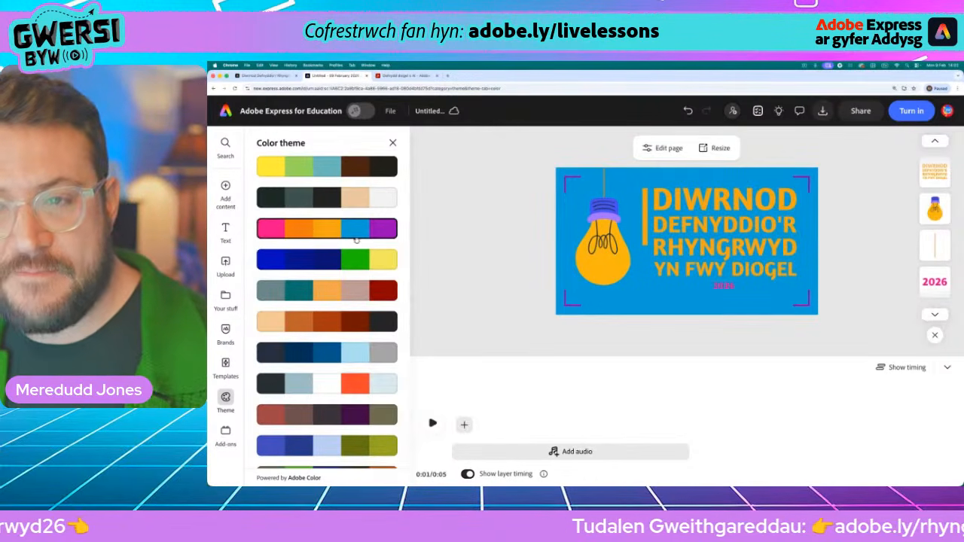
{"action": "left_click", "coordinate": [321, 230]}
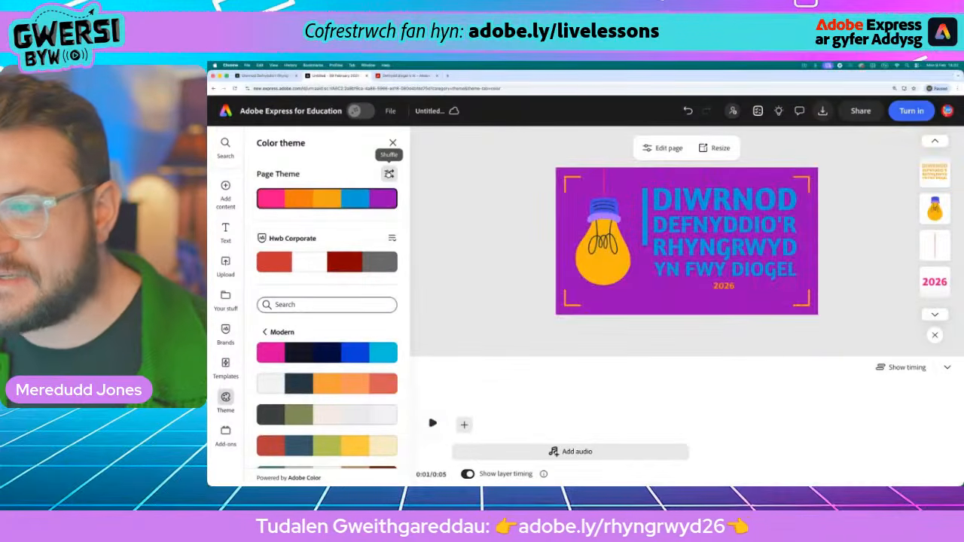
- Shuffle the page theme repeatedly to try different arrangements of its colours across the background, heading and frame
{"action": "left_click", "coordinate": [389, 173]}
{"action": "left_click", "coordinate": [389, 174]}
{"action": "left_click", "coordinate": [389, 173]}
{"action": "left_click", "coordinate": [389, 173]}
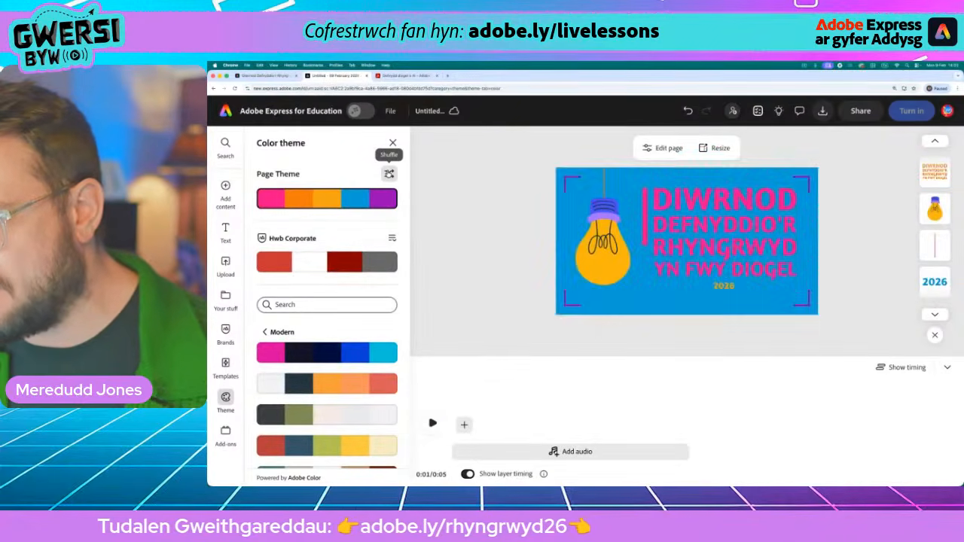
{"action": "left_click", "coordinate": [389, 173]}
{"action": "left_click", "coordinate": [389, 173]}
{"action": "left_click", "coordinate": [389, 173]}
{"action": "left_click", "coordinate": [388, 174]}
{"action": "left_click", "coordinate": [388, 173]}
{"action": "left_click", "coordinate": [389, 174]}
{"action": "left_click", "coordinate": [389, 174]}
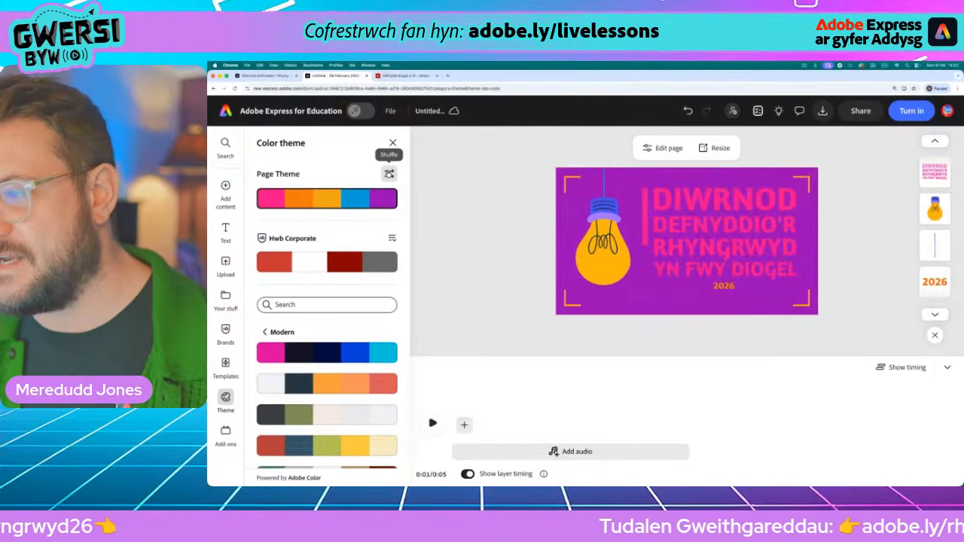
{"action": "left_click", "coordinate": [388, 173]}
{"action": "left_click", "coordinate": [389, 173]}
{"action": "left_click", "coordinate": [388, 173]}
{"action": "left_click", "coordinate": [389, 173]}
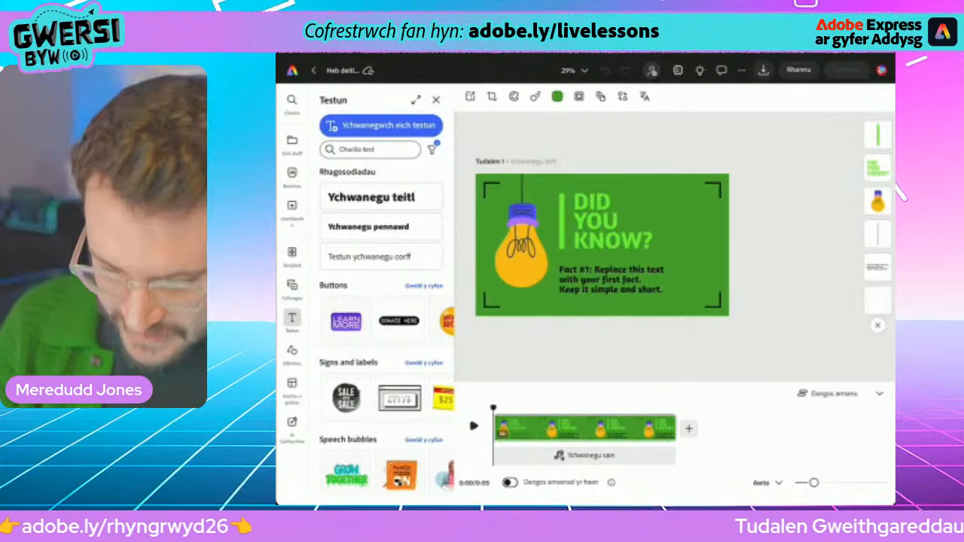
- Switch to Safari on the iPad and view the "Gweithgaredd 1: Fideo Esbonio" section of the activity page
{"action": "left_click_drag", "start_coordinate": [585, 503], "coordinate": [614, 324]}
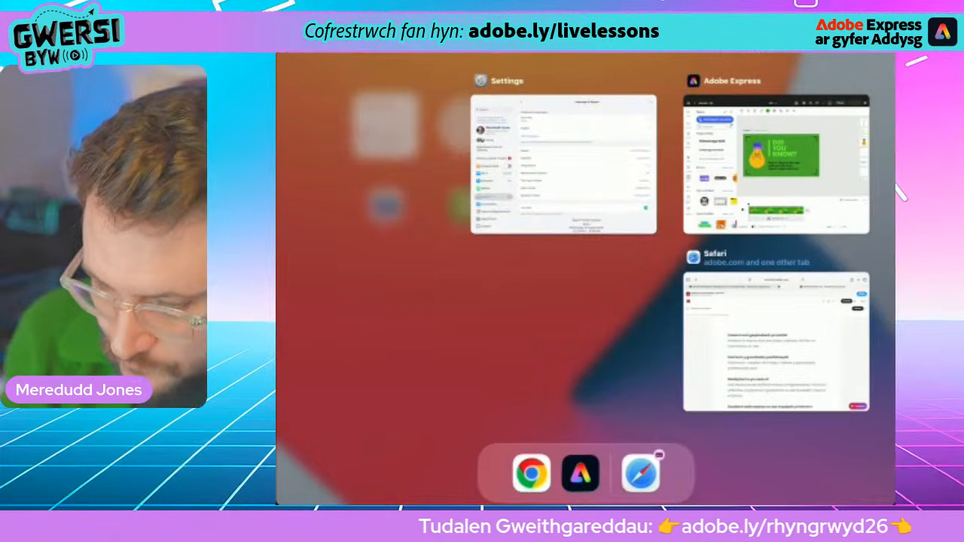
{"action": "left_click", "coordinate": [776, 342]}
{"action": "left_click", "coordinate": [437, 91]}
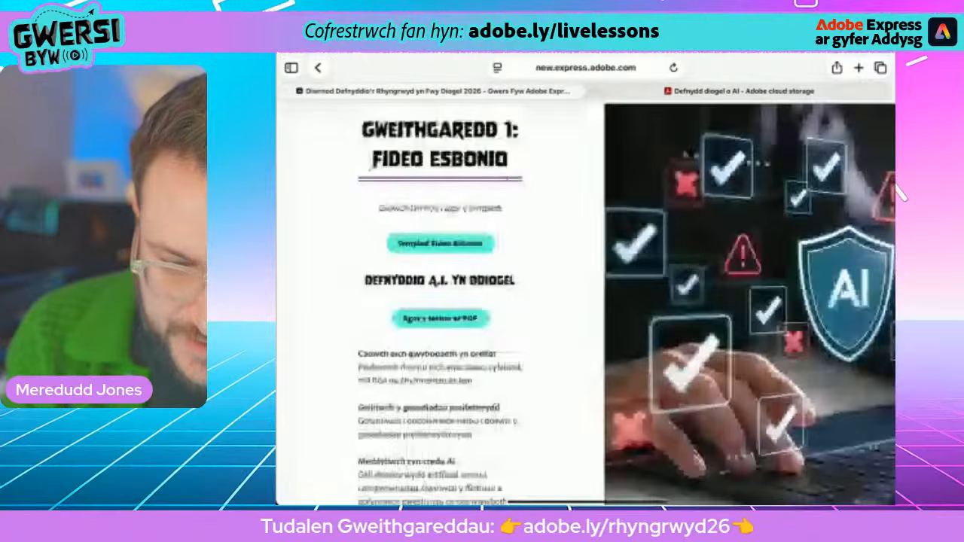
{"action": "scroll", "coordinate": [901, 193], "scroll_direction": "up", "scroll_amount": 3}
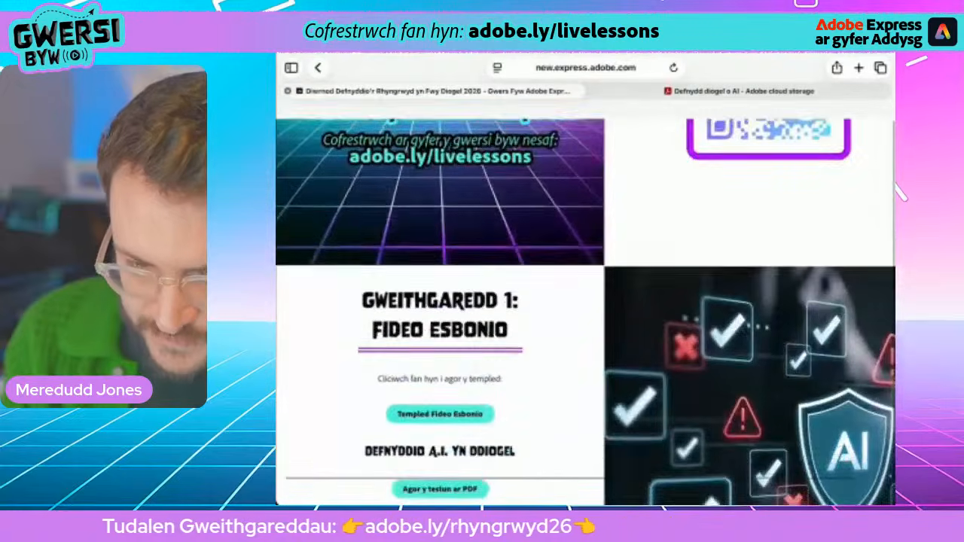
- Review the "Defnyddio A.I. yn ddiogel" text on the activity page and switch back to the Adobe Express video project
{"action": "scroll", "coordinate": [902, 194], "scroll_direction": "down", "scroll_amount": 5}
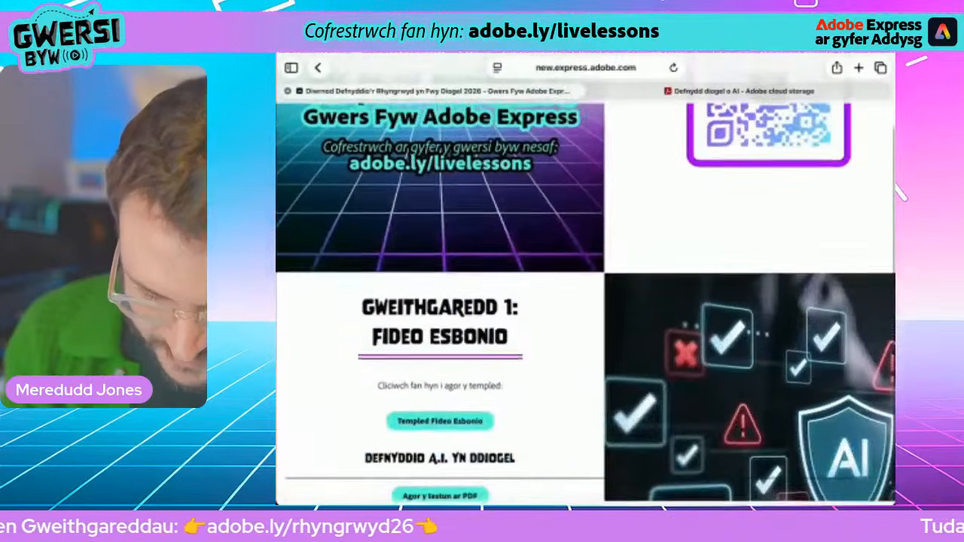
{"action": "scroll", "coordinate": [901, 194], "scroll_direction": "down", "scroll_amount": 4}
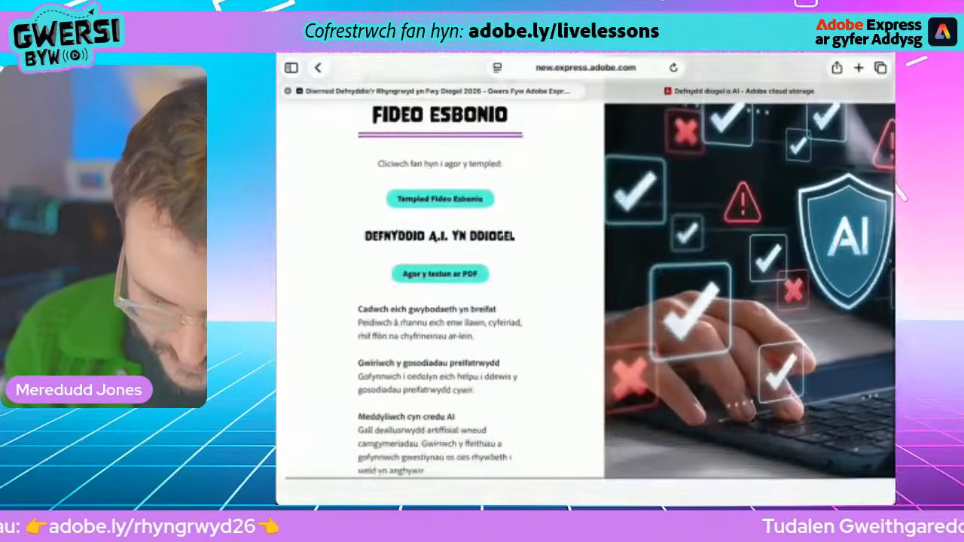
{"action": "scroll", "coordinate": [900, 194], "scroll_direction": "down", "scroll_amount": 6}
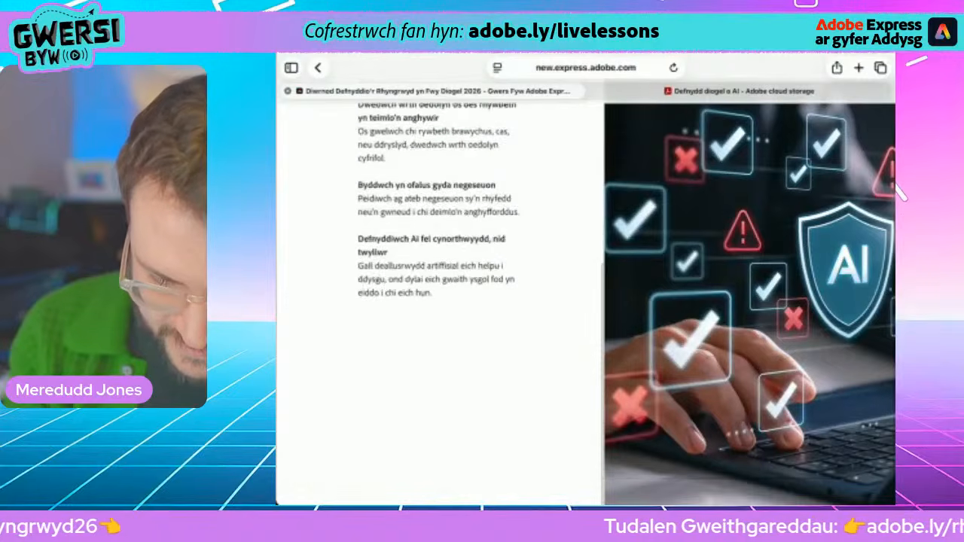
{"action": "scroll", "coordinate": [900, 193], "scroll_direction": "up", "scroll_amount": 8}
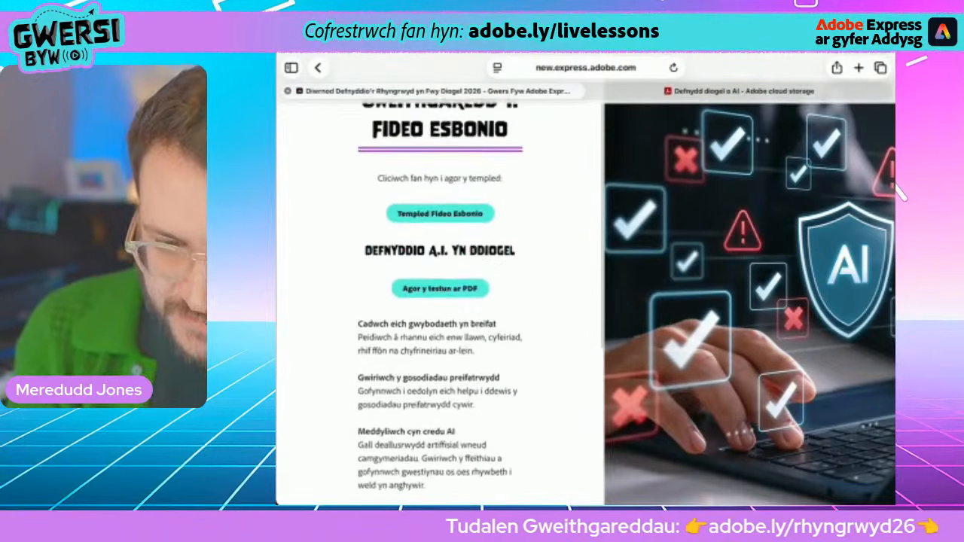
{"action": "scroll", "coordinate": [900, 194], "scroll_direction": "up", "scroll_amount": 1}
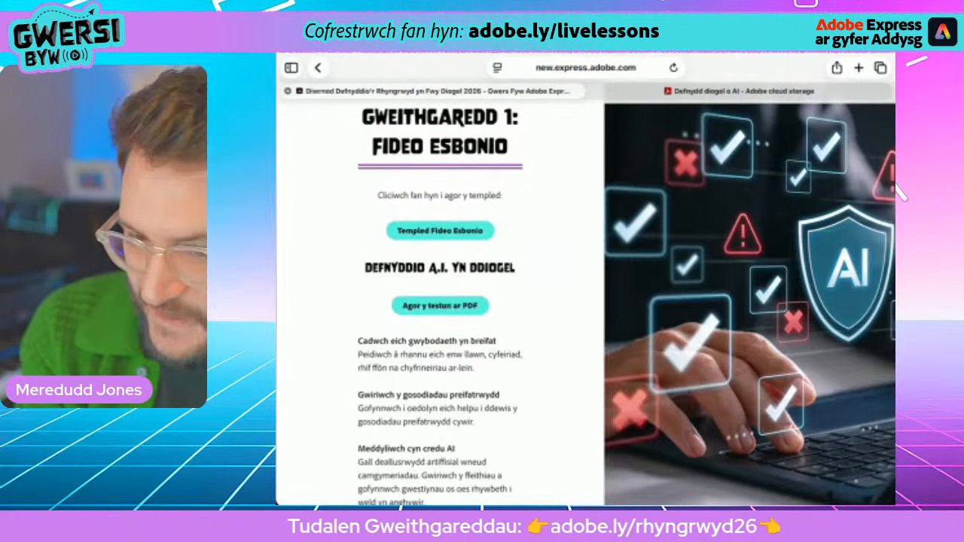
{"action": "left_click_drag", "start_coordinate": [586, 503], "coordinate": [586, 339]}
{"action": "left_click", "coordinate": [777, 344]}
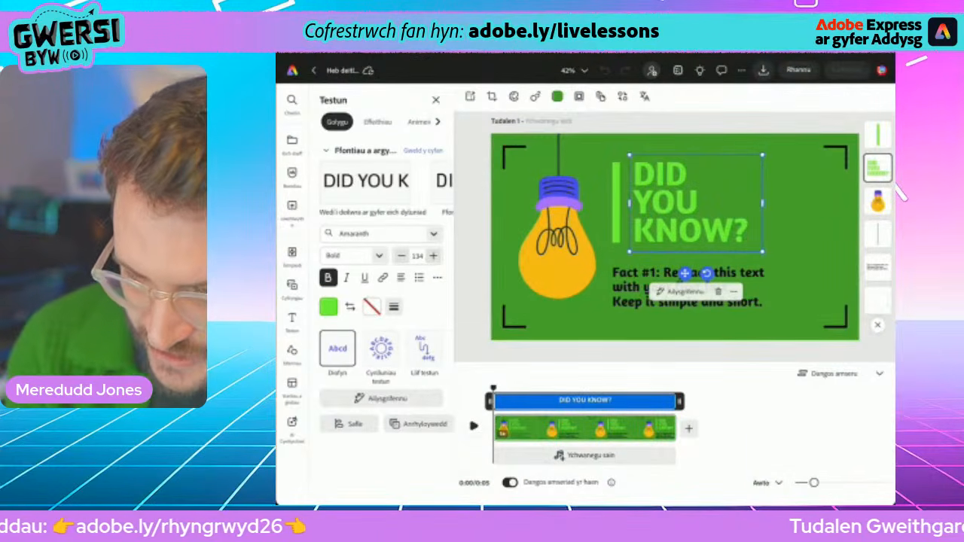
- Replace the "DID YOU KNOW?" heading with "Diwrnod defnyddio'r rhyngrwyd yn fwy diogel" and close the Cyfarwyddiadau instructions
{"action": "double_click", "coordinate": [666, 202]}
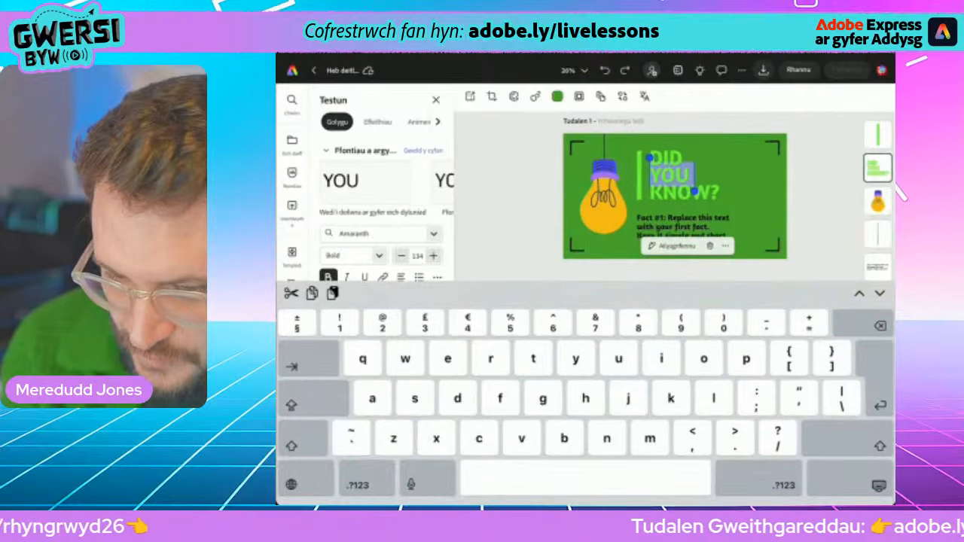
{"action": "triple_click", "coordinate": [671, 176]}
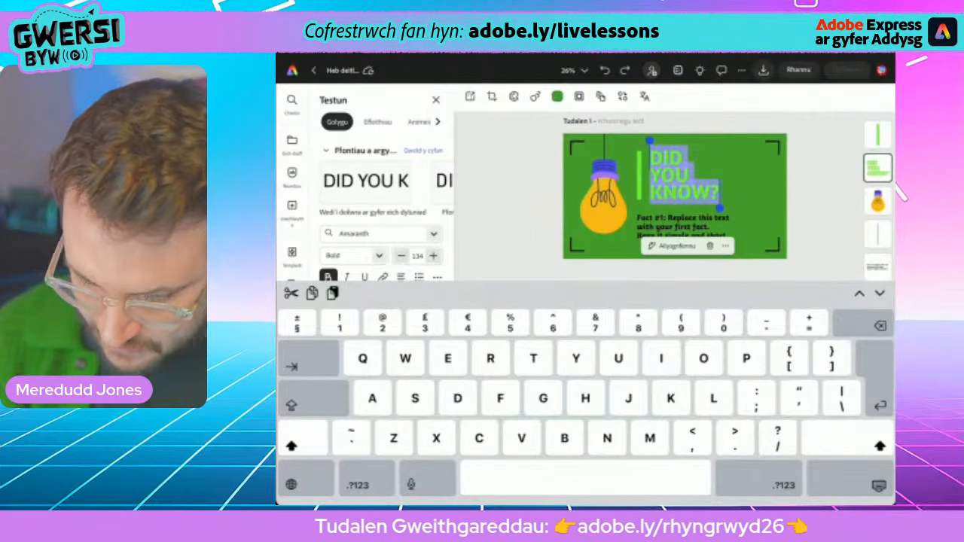
{"action": "type", "text": "Diwrnod"}
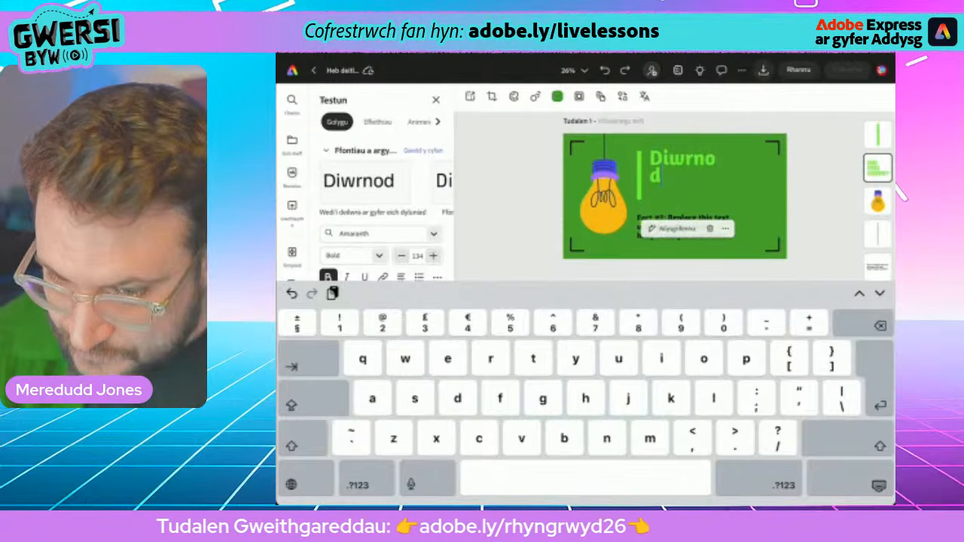
{"action": "type", "text": " d"}
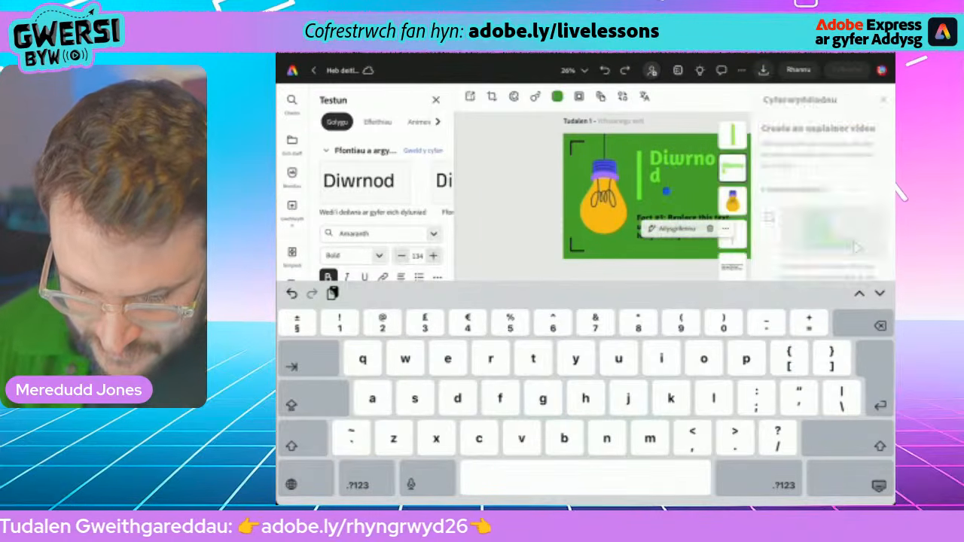
{"action": "type", "text": " defnydd"}
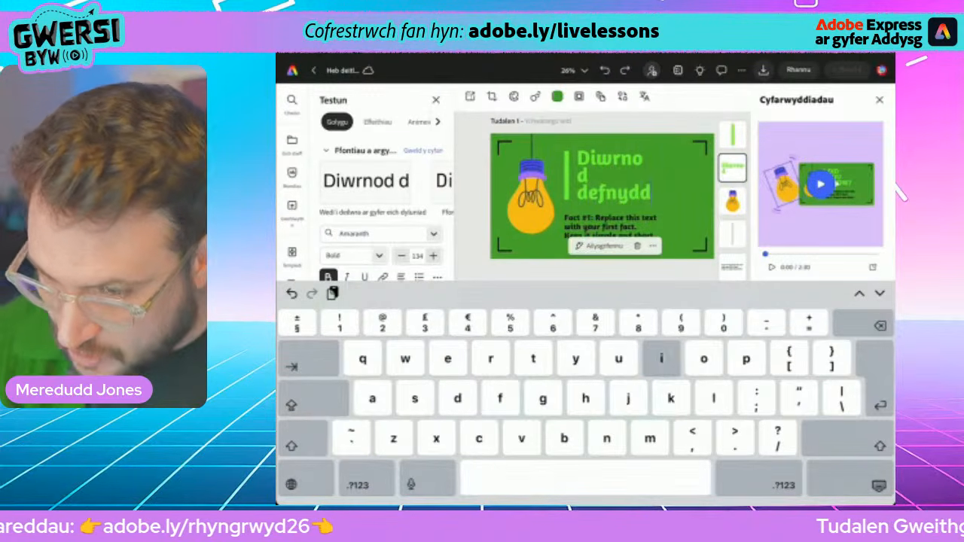
{"action": "type", "text": "io'r"}
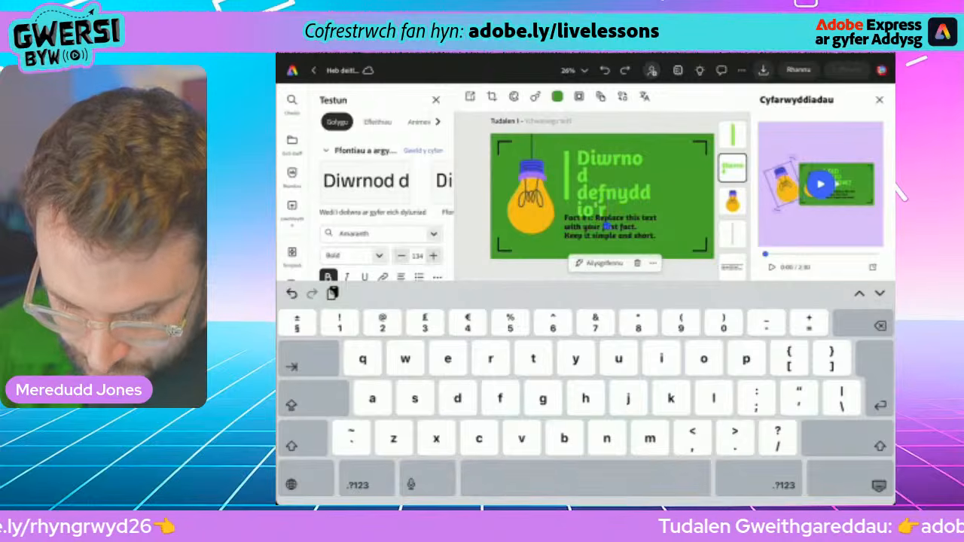
{"action": "type", "text": " rhyngrwyd yn f"}
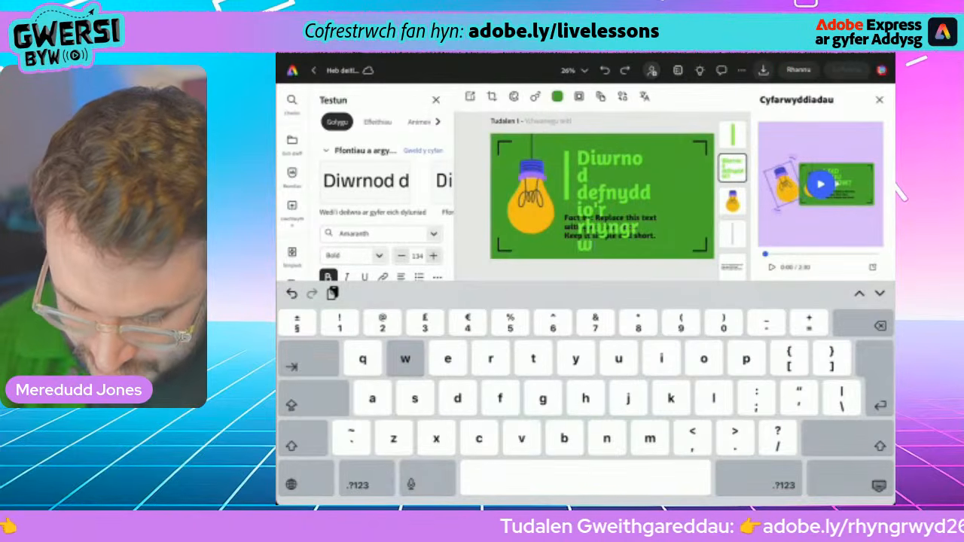
{"action": "type", "text": "wy diogel"}
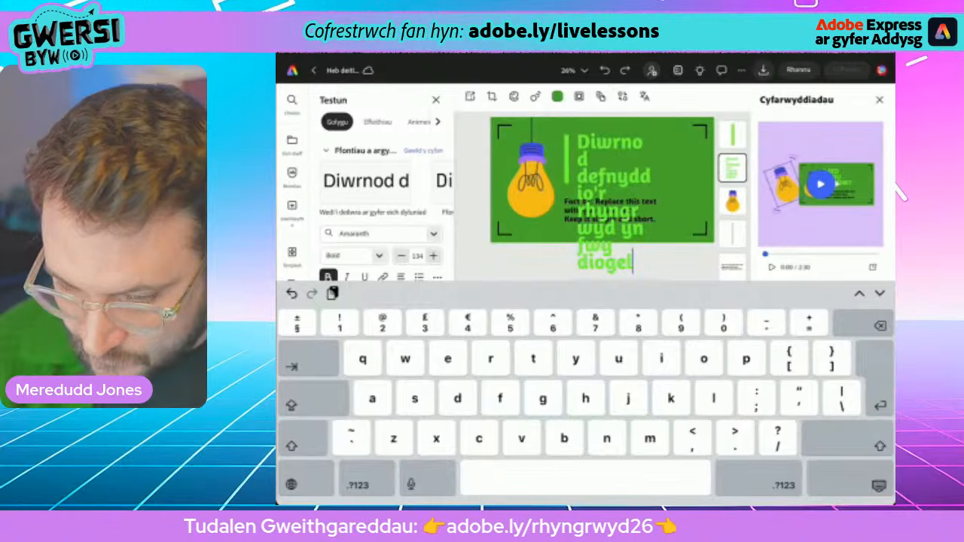
{"action": "left_click", "coordinate": [880, 486]}
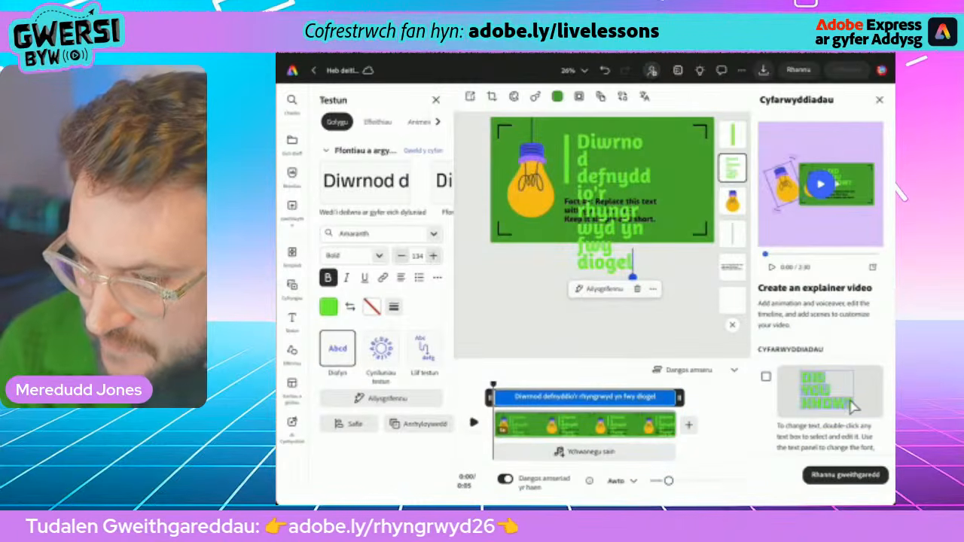
{"action": "left_click", "coordinate": [880, 100]}
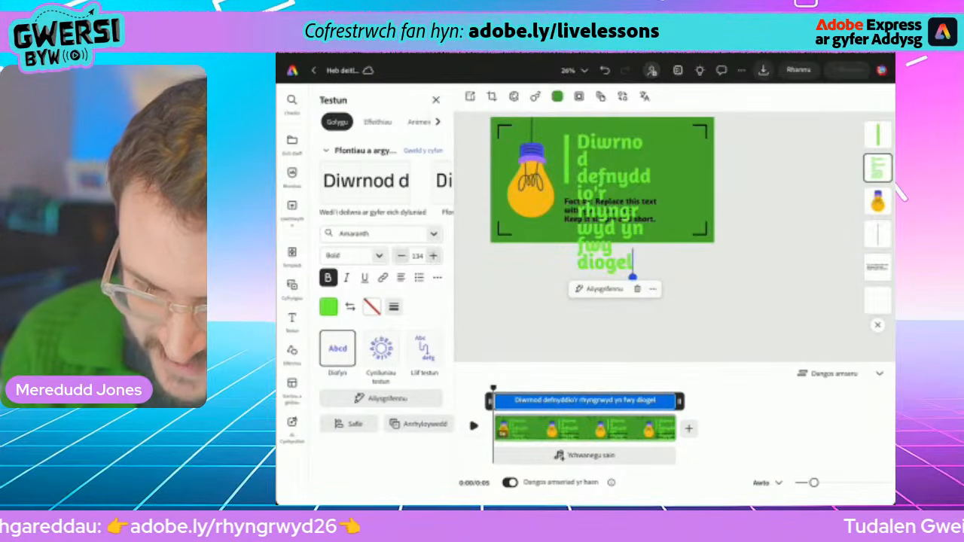
- Apply a stacked, all-capitals text layout to the heading and resize it to fit within the green page beside the light bulb
{"action": "left_click", "coordinate": [381, 348]}
{"action": "left_click", "coordinate": [435, 169]}
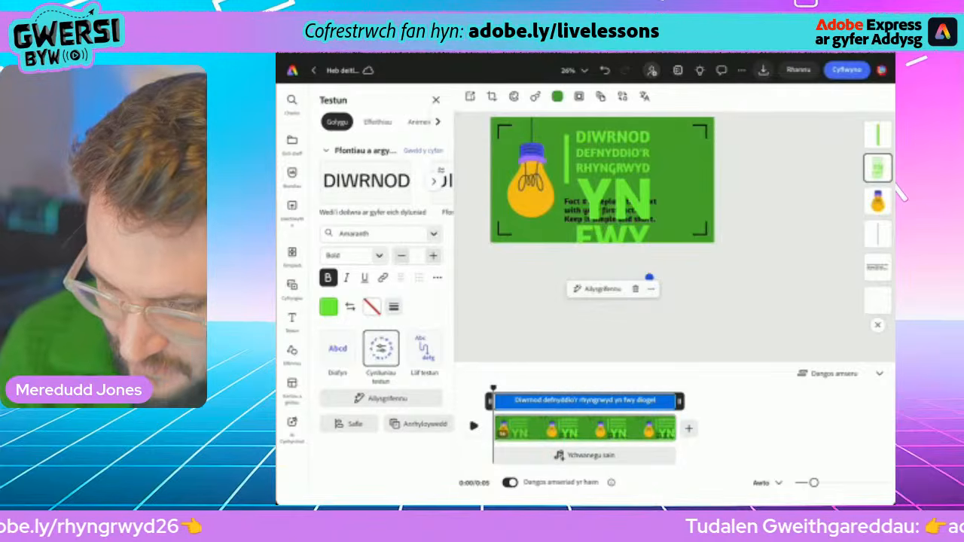
{"action": "left_click_drag", "start_coordinate": [722, 207], "coordinate": [703, 228]}
{"action": "left_click", "coordinate": [603, 302]}
- Replace the "Fact #1" placeholder text with "2026" and position it below the heading
{"action": "left_click", "coordinate": [612, 215]}
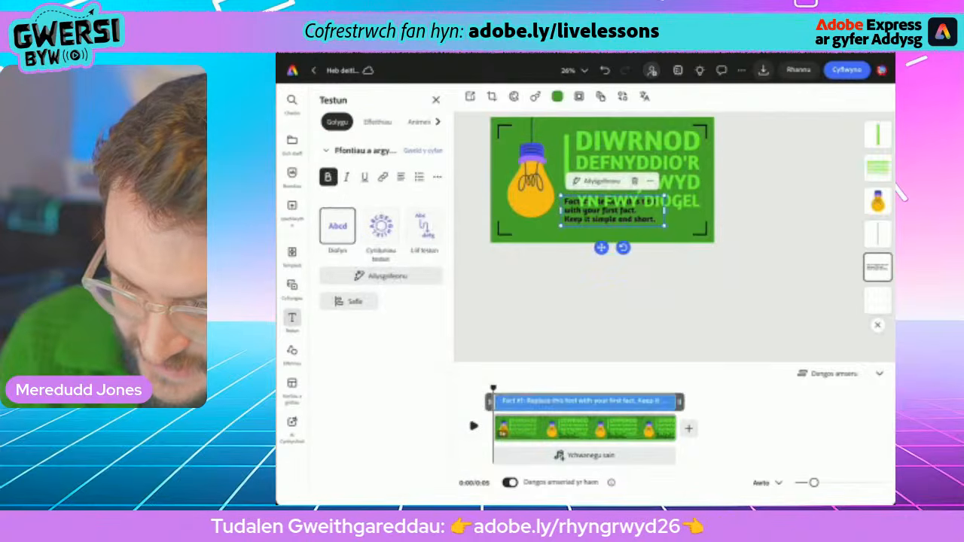
{"action": "left_click_drag", "start_coordinate": [616, 211], "coordinate": [640, 222]}
{"action": "left_click", "coordinate": [639, 222]}
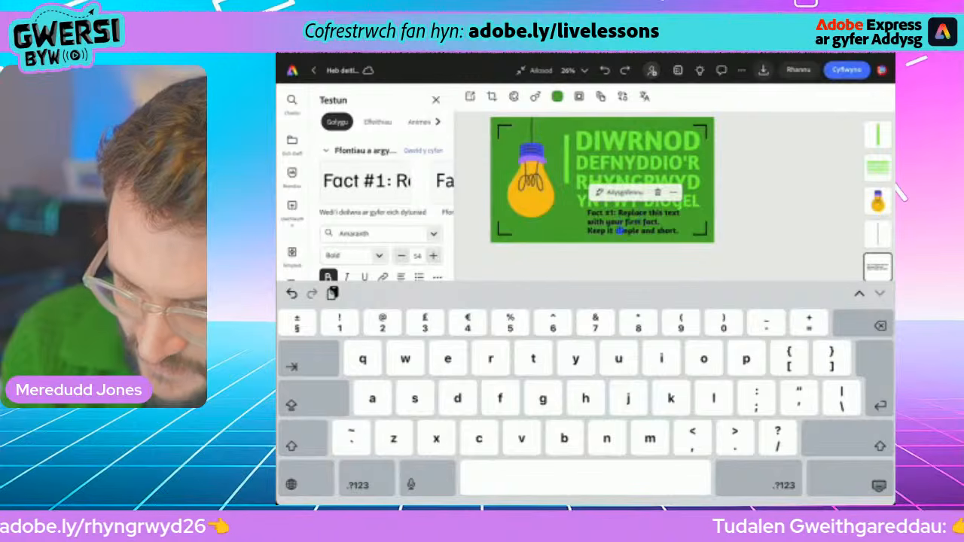
{"action": "triple_click", "coordinate": [624, 222]}
{"action": "left_click_drag", "start_coordinate": [661, 232], "coordinate": [682, 239]}
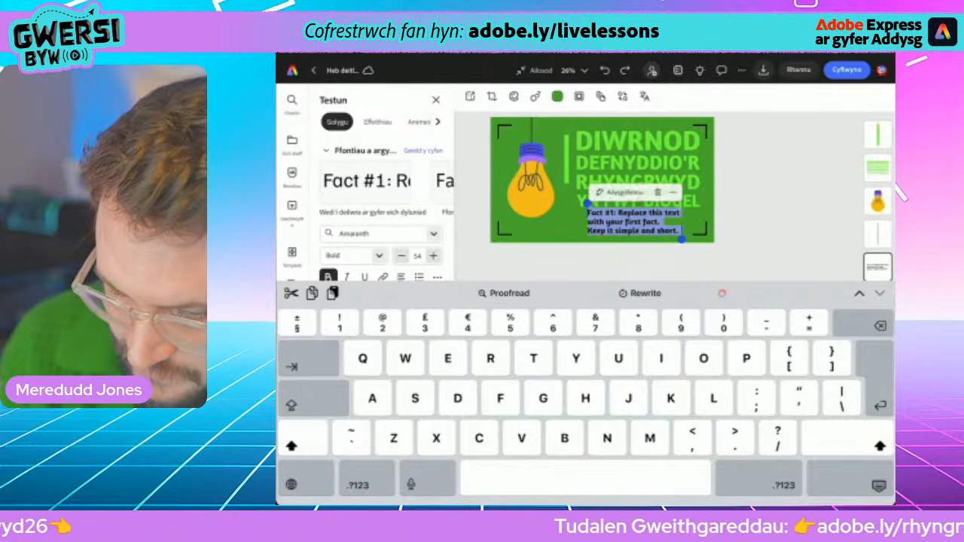
{"action": "type", "text": "2026"}
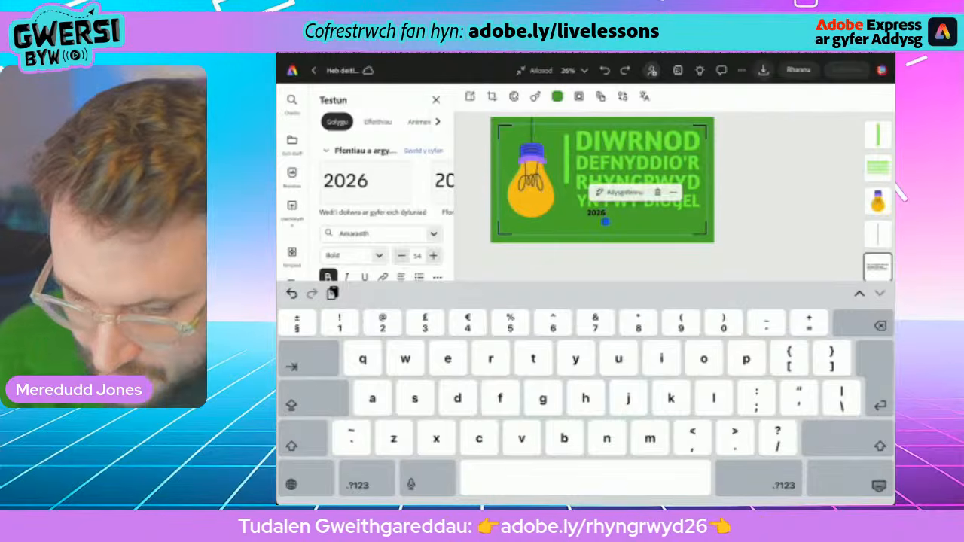
{"action": "left_click", "coordinate": [879, 486]}
{"action": "left_click_drag", "start_coordinate": [596, 214], "coordinate": [624, 218]}
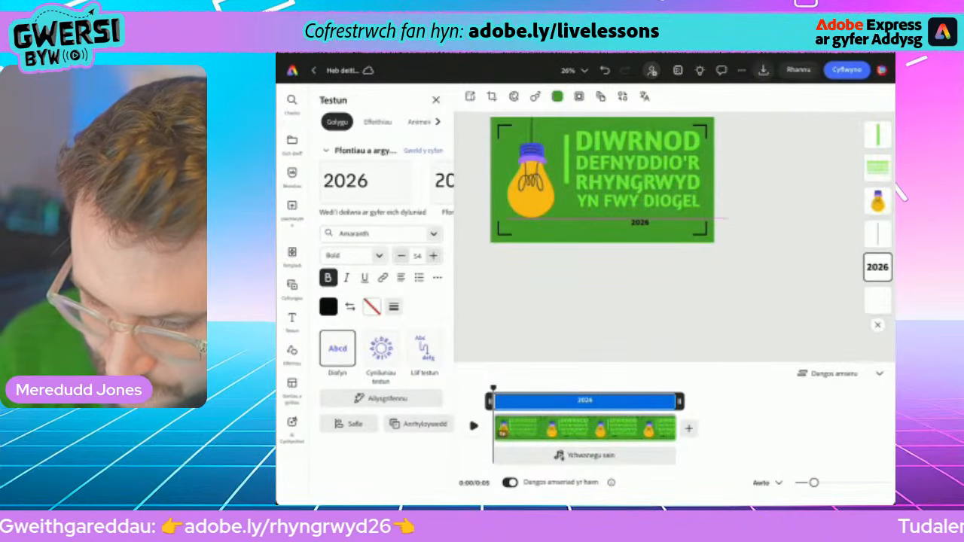
- Nudge the heading slightly and align the "2026" text beneath its last line
{"action": "left_click", "coordinate": [639, 172]}
{"action": "mouse_move", "coordinate": [639, 172]}
{"action": "left_mouse_down"}
{"action": "mouse_move", "coordinate": [650, 169]}
{"action": "mouse_move", "coordinate": [639, 173]}
{"action": "left_mouse_up"}
{"action": "left_click", "coordinate": [603, 302]}
{"action": "left_click", "coordinate": [639, 172]}
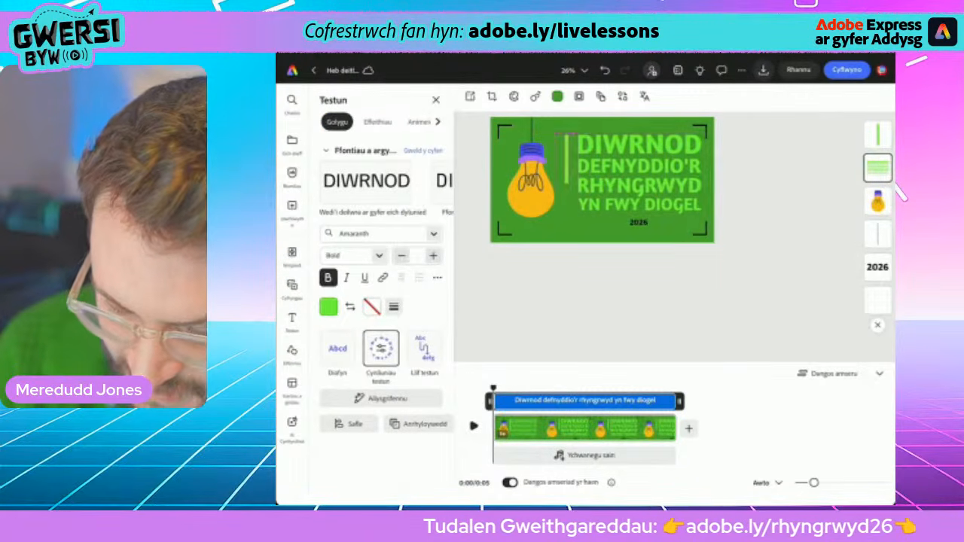
{"action": "left_click", "coordinate": [602, 301]}
{"action": "left_click", "coordinate": [639, 223]}
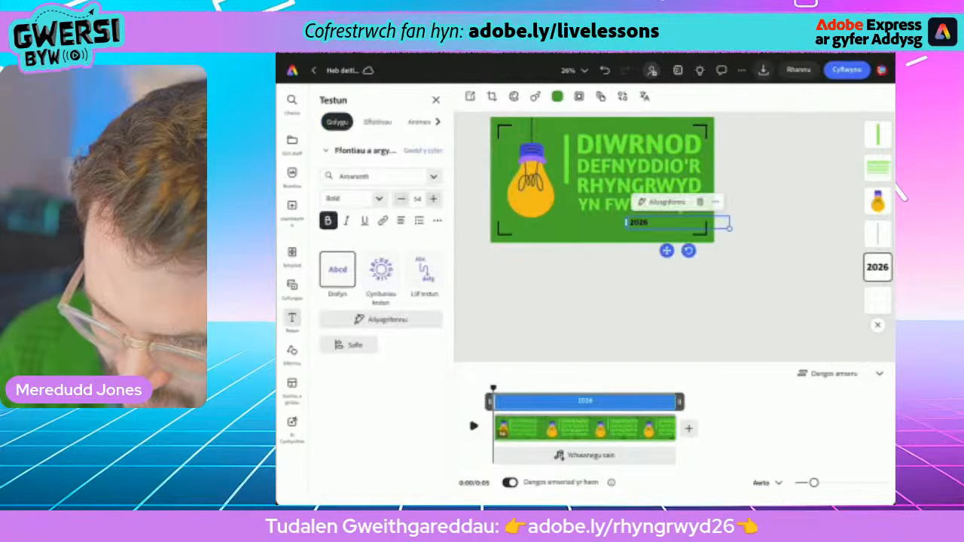
{"action": "left_click_drag", "start_coordinate": [639, 223], "coordinate": [634, 219]}
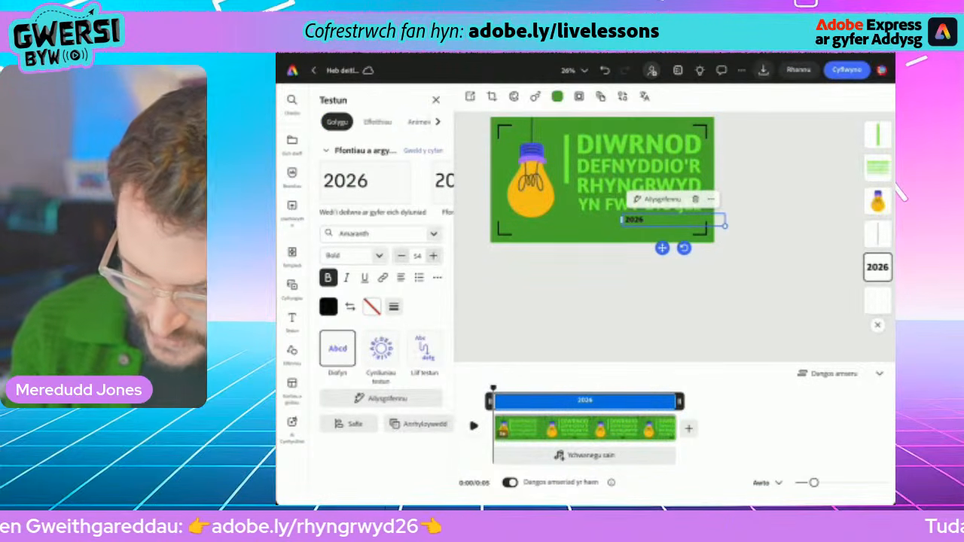
- Scrub through and play the scene to preview its animation, then return the playhead to the start
{"action": "mouse_move", "coordinate": [494, 388]}
{"action": "left_mouse_down"}
{"action": "mouse_move", "coordinate": [599, 389]}
{"action": "mouse_move", "coordinate": [493, 388]}
{"action": "left_mouse_up"}
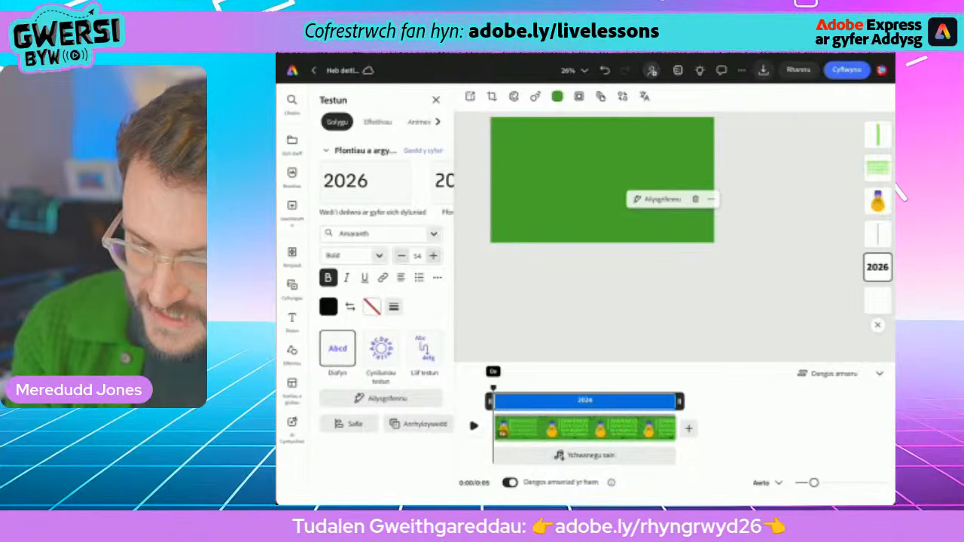
{"action": "left_click_drag", "start_coordinate": [494, 389], "coordinate": [579, 389]}
{"action": "left_click_drag", "start_coordinate": [676, 389], "coordinate": [493, 389]}
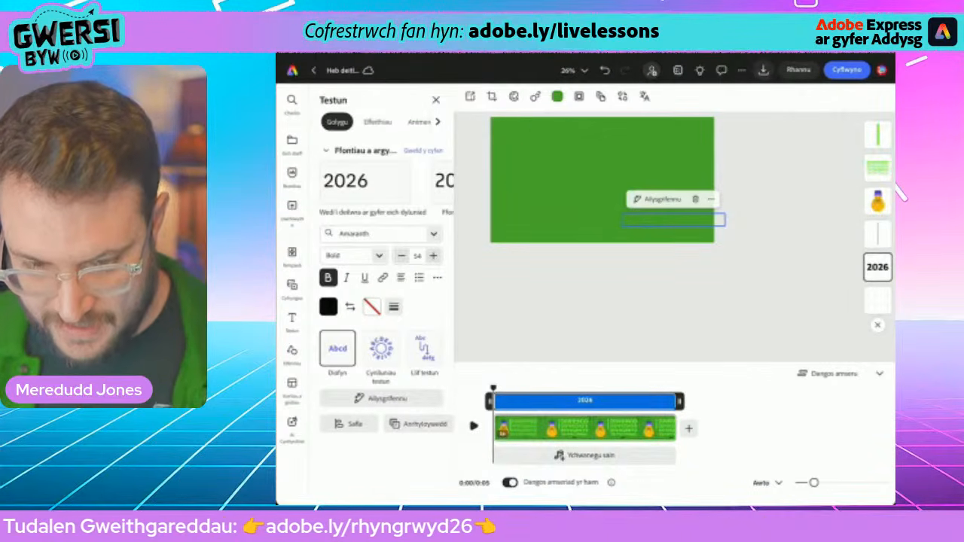
{"action": "key", "text": "space"}
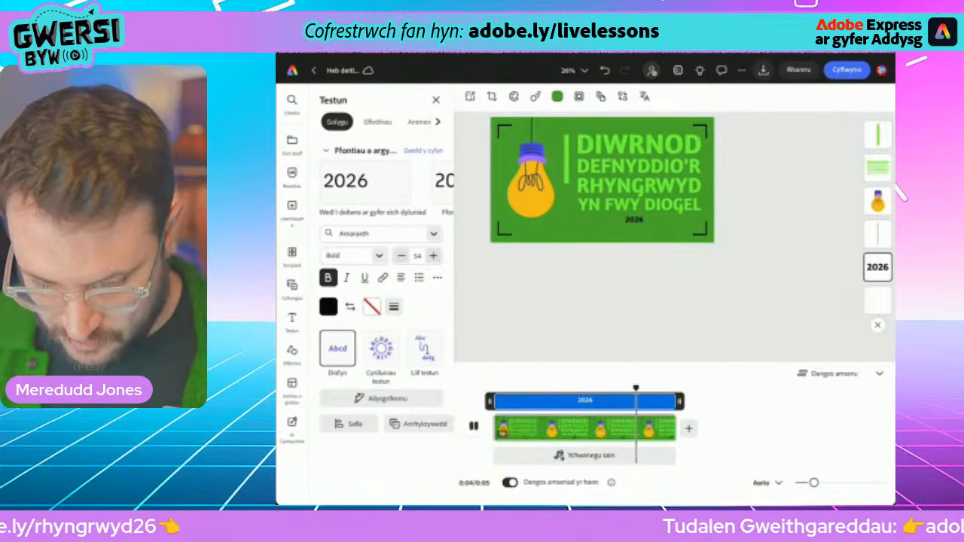
{"action": "key", "text": "space"}
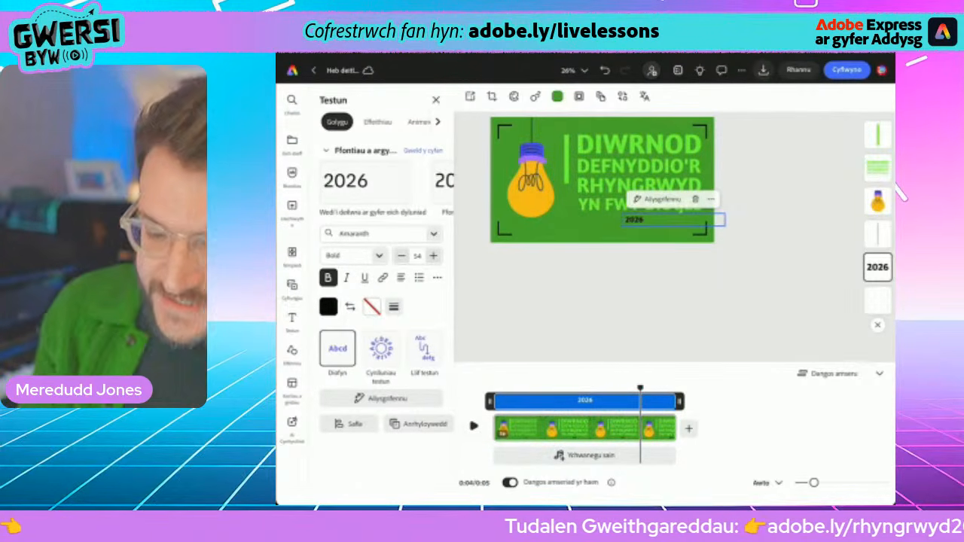
{"action": "left_click", "coordinate": [493, 389]}
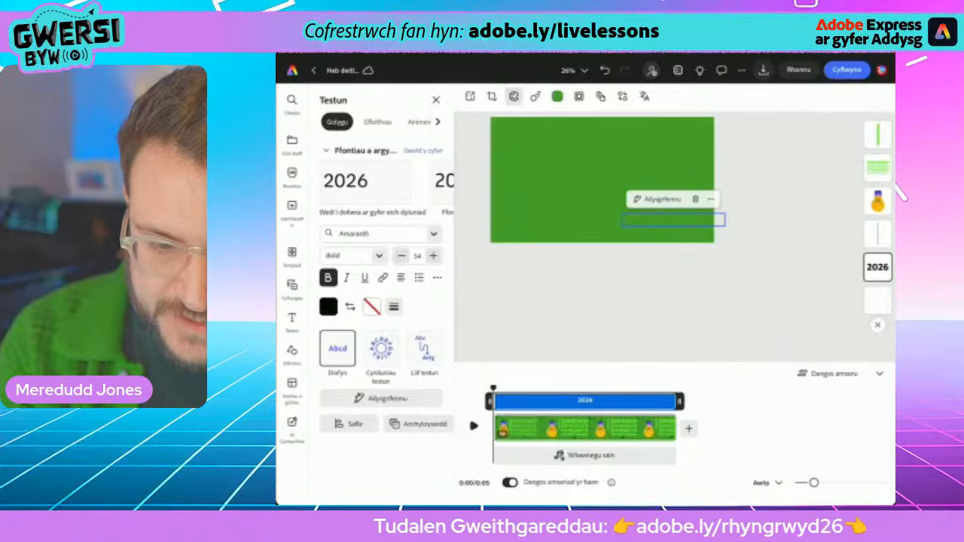
- Apply the teal, cyan, pink, mustard and yellow colour theme from the Professional (Proffesiynol) collection to the page
{"action": "left_click", "coordinate": [514, 96]}
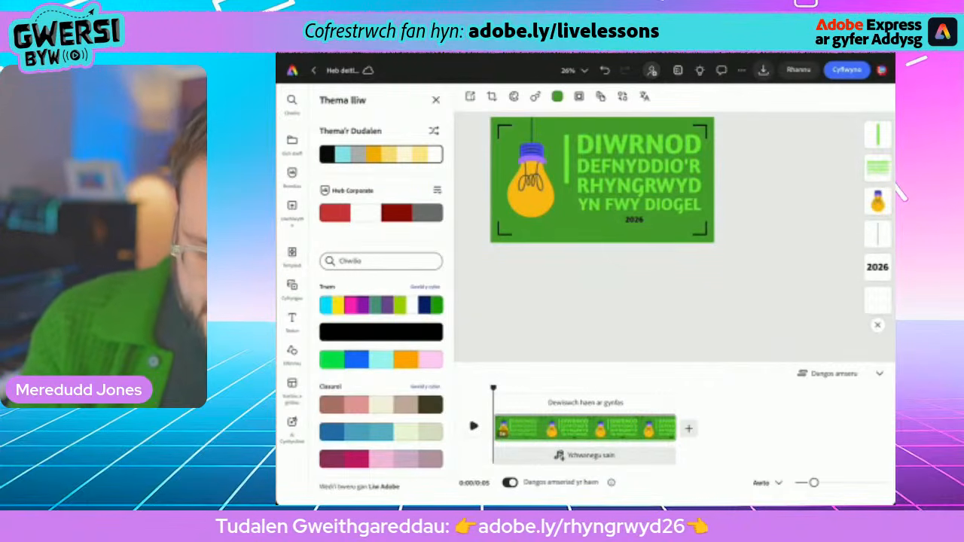
{"action": "scroll", "coordinate": [381, 301], "scroll_direction": "down", "scroll_amount": 5}
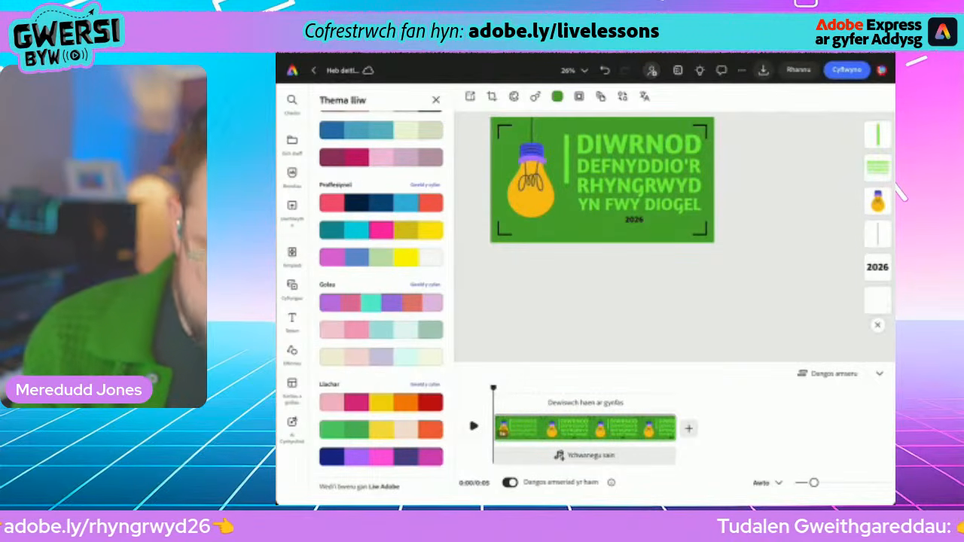
{"action": "scroll", "coordinate": [380, 301], "scroll_direction": "up", "scroll_amount": 1}
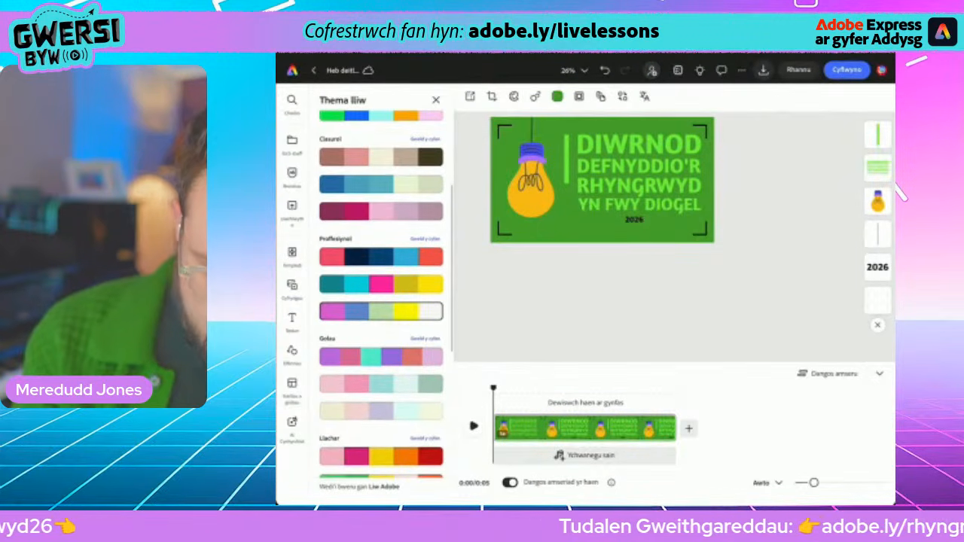
{"action": "left_click", "coordinate": [425, 238]}
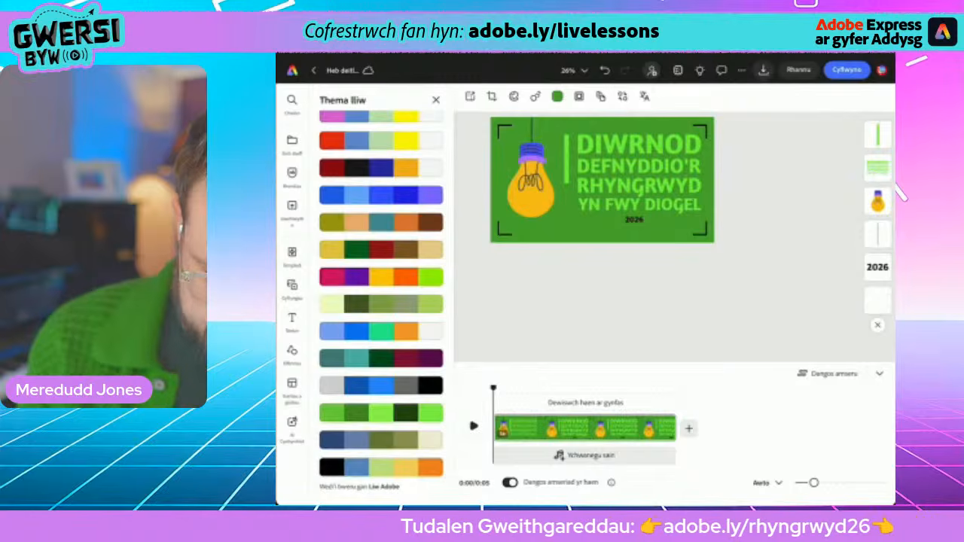
{"action": "scroll", "coordinate": [380, 294], "scroll_direction": "down", "scroll_amount": 10}
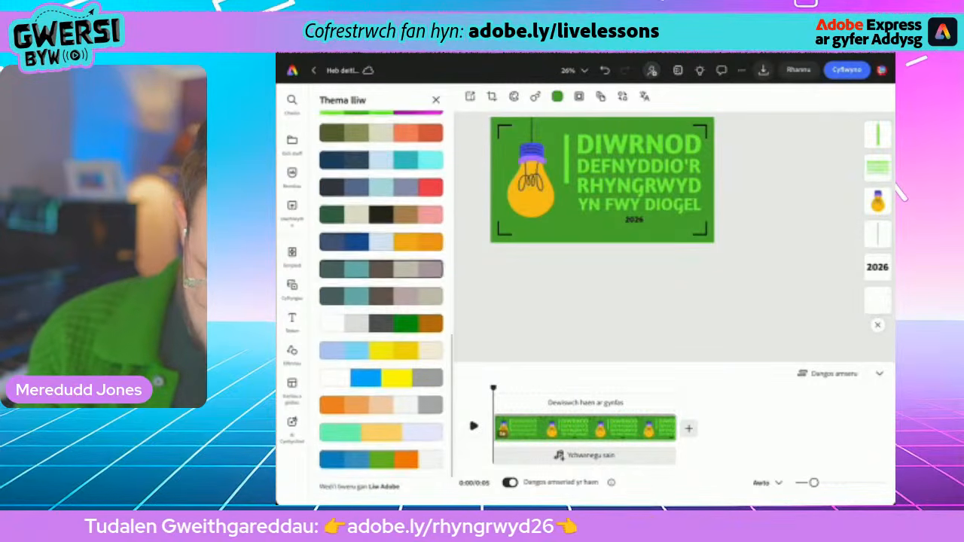
{"action": "scroll", "coordinate": [380, 294], "scroll_direction": "up", "scroll_amount": 3}
{"action": "scroll", "coordinate": [380, 293], "scroll_direction": "up", "scroll_amount": 4}
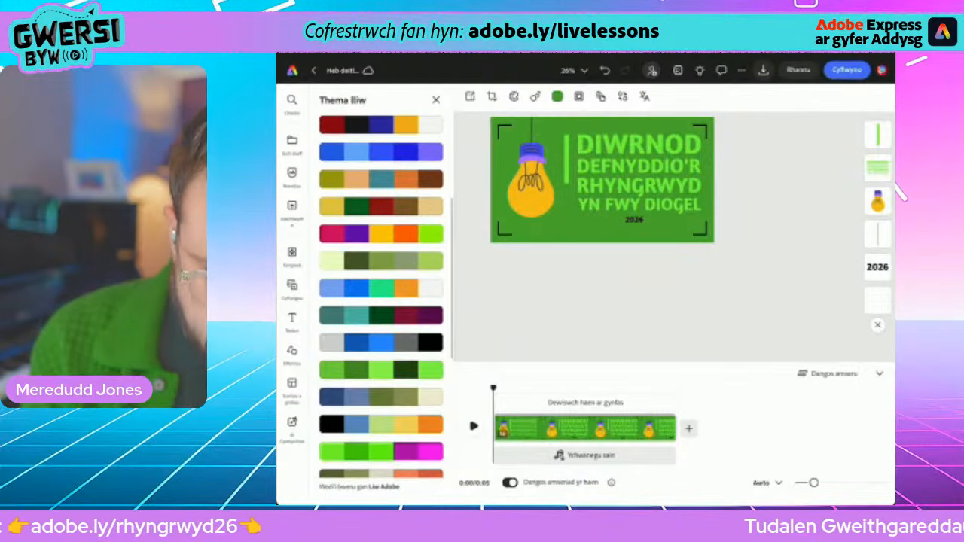
{"action": "scroll", "coordinate": [380, 293], "scroll_direction": "up", "scroll_amount": 3}
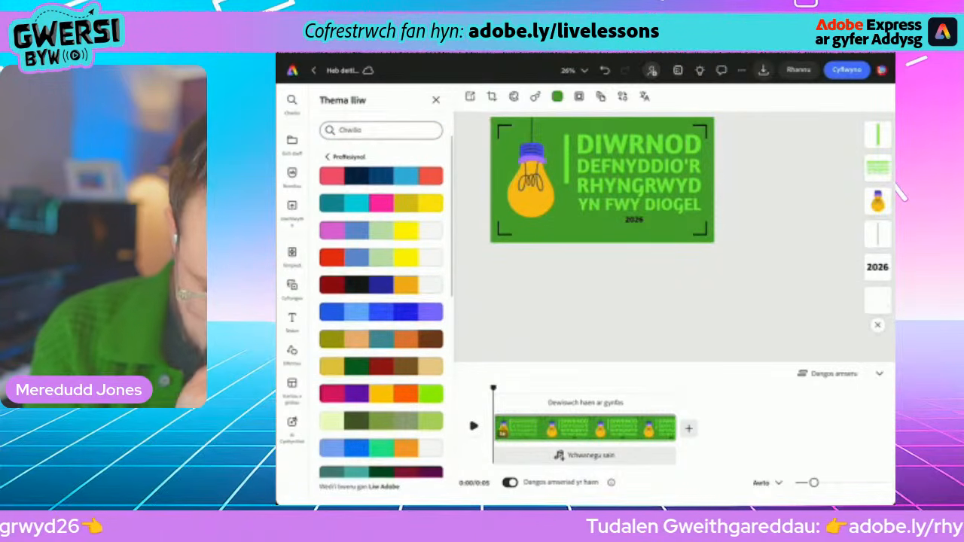
{"action": "left_click", "coordinate": [380, 203]}
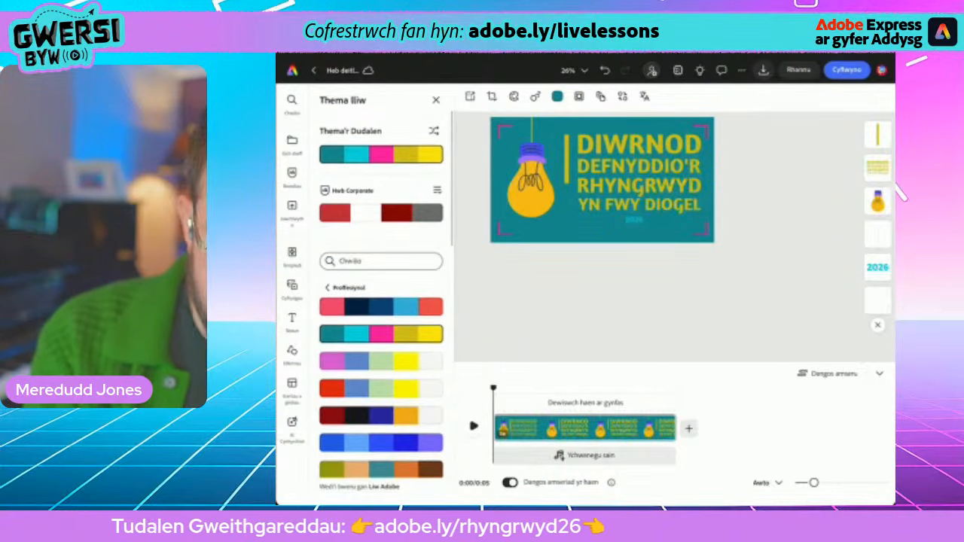
- Shuffle the page theme's colours repeatedly to try different combinations for the background, heading, frame and "2026" text
{"action": "left_click", "coordinate": [434, 131]}
{"action": "left_click", "coordinate": [434, 130]}
{"action": "left_click", "coordinate": [434, 130]}
{"action": "left_click", "coordinate": [434, 130]}
{"action": "left_click", "coordinate": [434, 130]}
{"action": "left_click", "coordinate": [434, 131]}
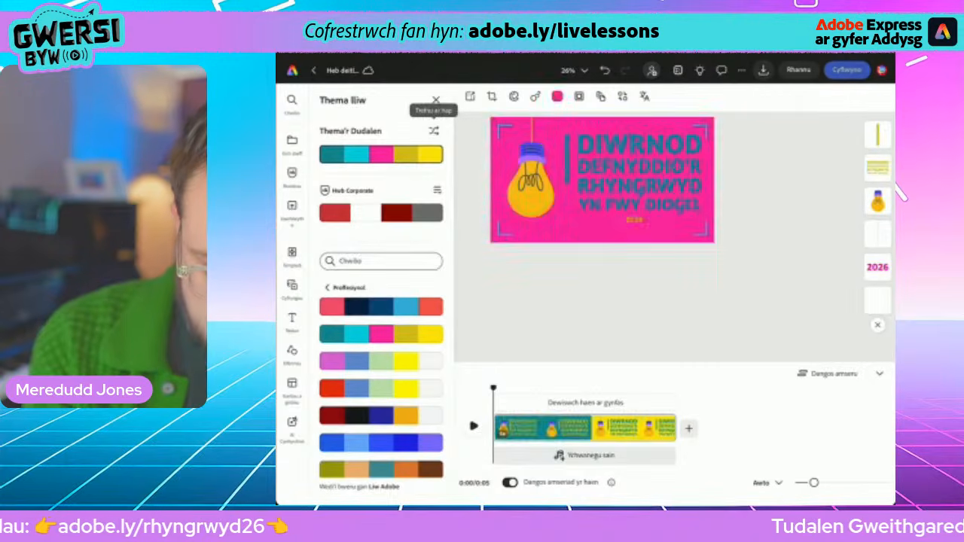
{"action": "left_click", "coordinate": [434, 131]}
{"action": "left_click", "coordinate": [434, 131]}
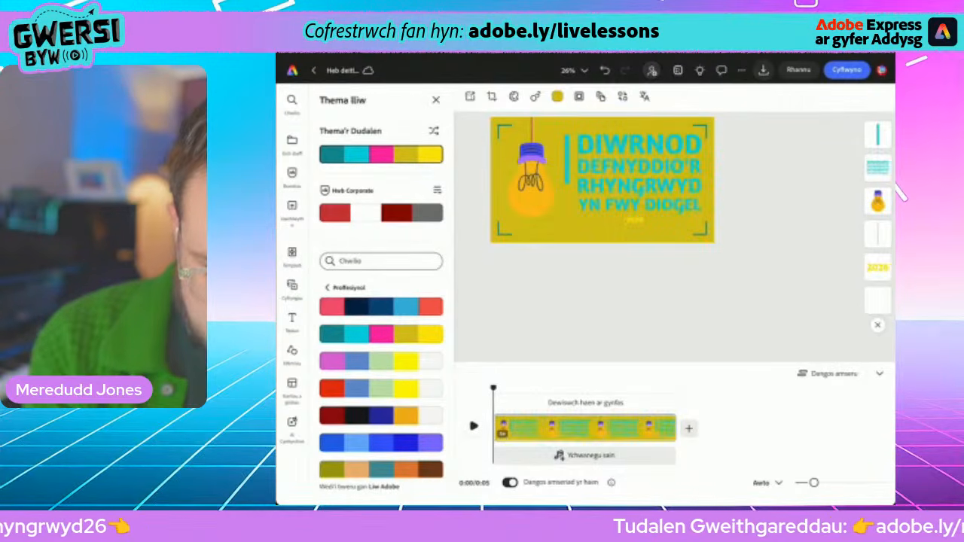
{"action": "left_click", "coordinate": [434, 130]}
{"action": "left_click", "coordinate": [434, 130]}
{"action": "left_click", "coordinate": [434, 131]}
{"action": "left_click", "coordinate": [434, 131]}
{"action": "left_click", "coordinate": [434, 131]}
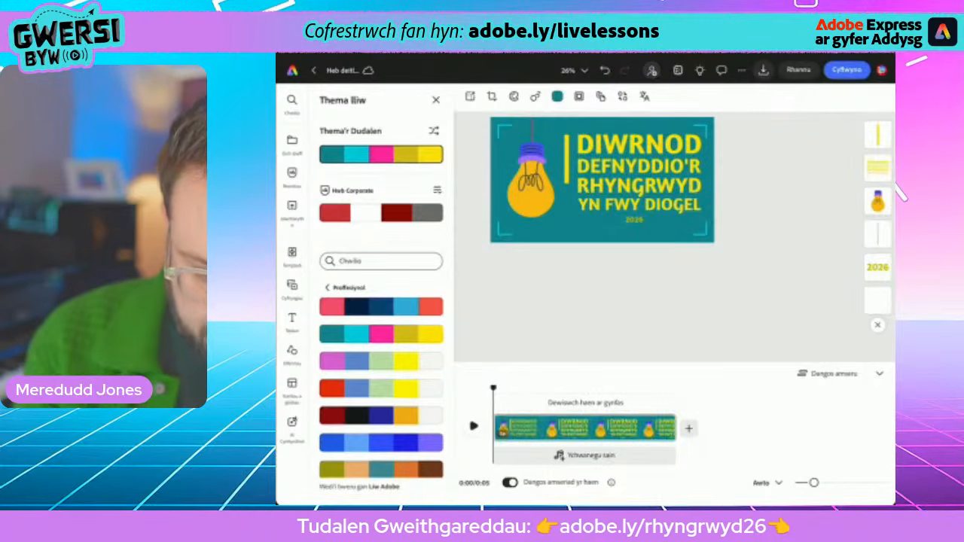
{"action": "left_click", "coordinate": [433, 130]}
{"action": "left_click", "coordinate": [434, 131]}
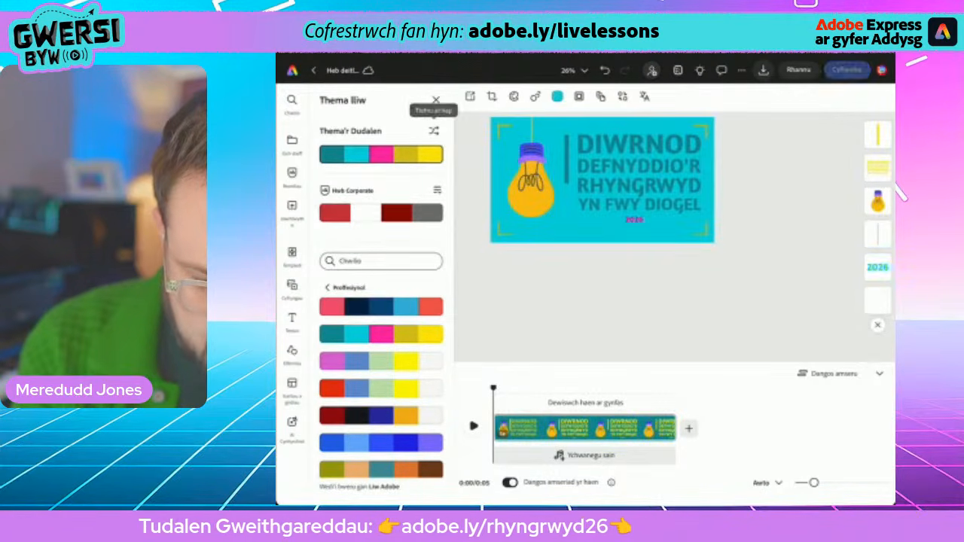
{"action": "left_click", "coordinate": [434, 130]}
{"action": "left_click", "coordinate": [434, 131]}
{"action": "left_click", "coordinate": [434, 131]}
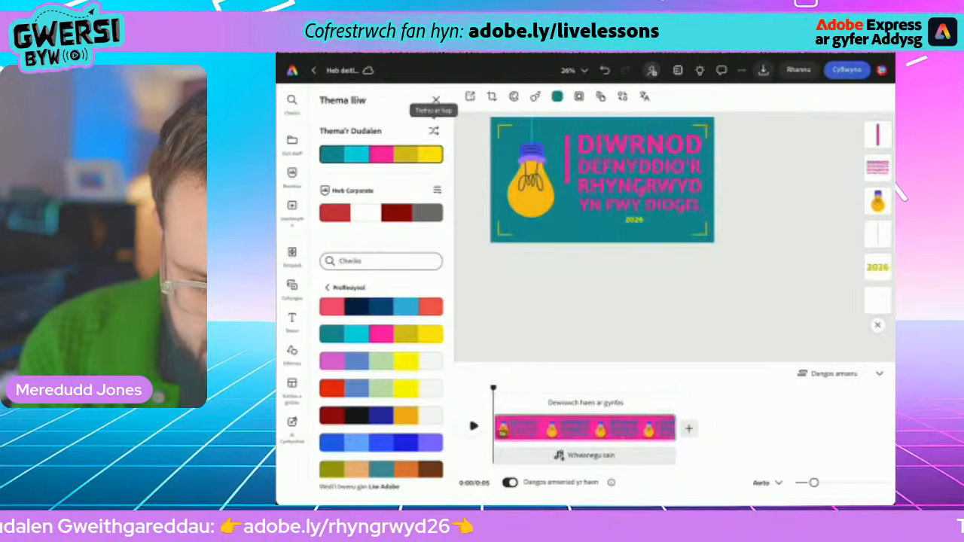
{"action": "left_click", "coordinate": [434, 130]}
{"action": "left_click", "coordinate": [434, 131]}
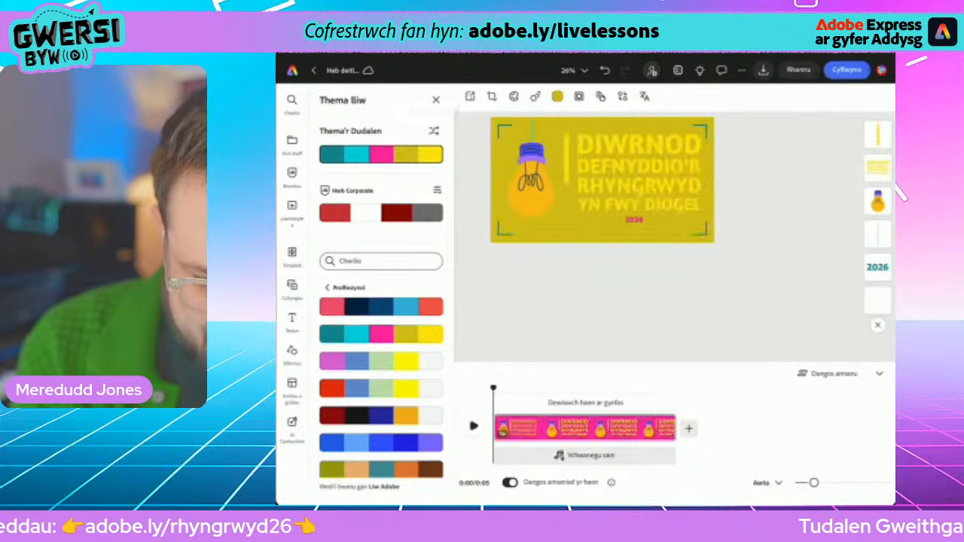
{"action": "left_click", "coordinate": [434, 131]}
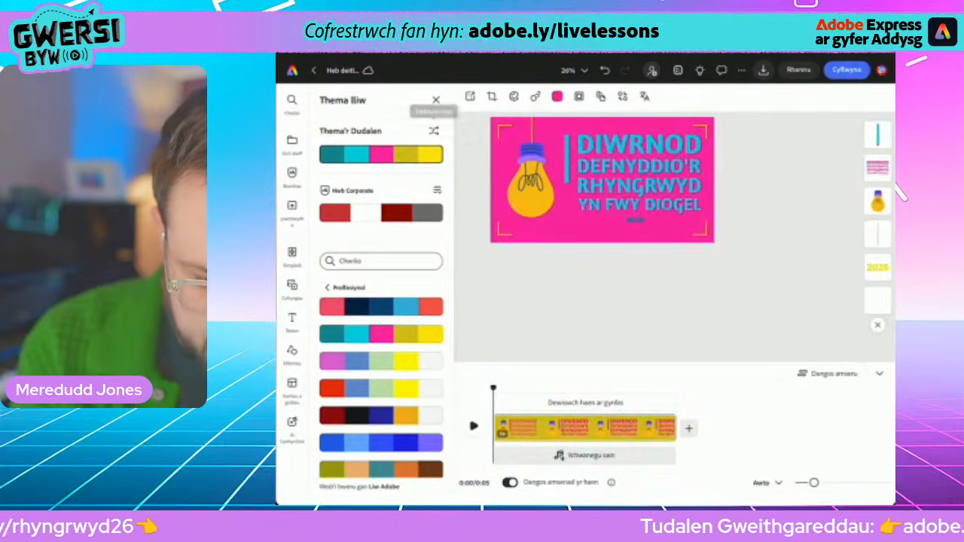
{"action": "left_click", "coordinate": [434, 130]}
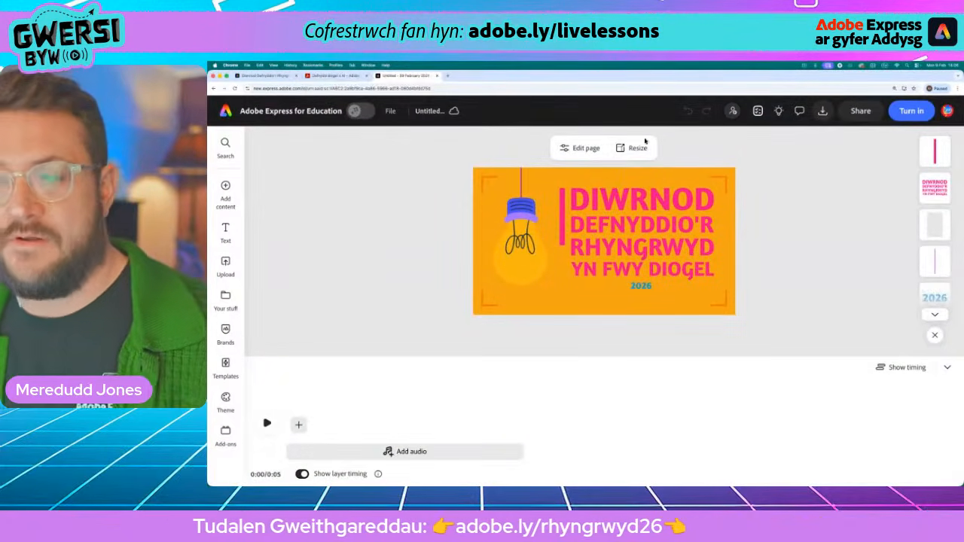
{"action": "left_click", "coordinate": [948, 110]}
{"action": "left_click", "coordinate": [950, 111]}
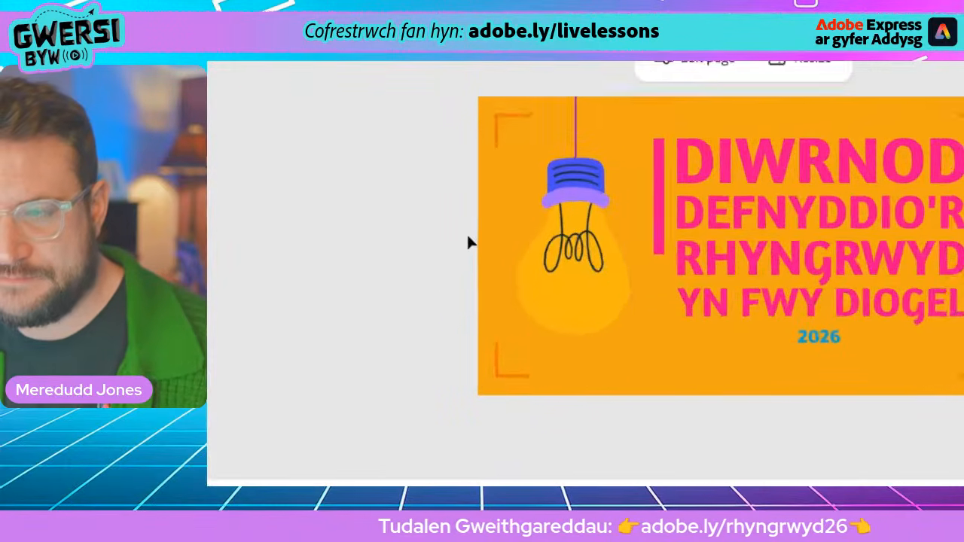
- Start replacing the light bulb image with a design asset and search the design assets for "laptop"
{"action": "left_click", "coordinate": [532, 257]}
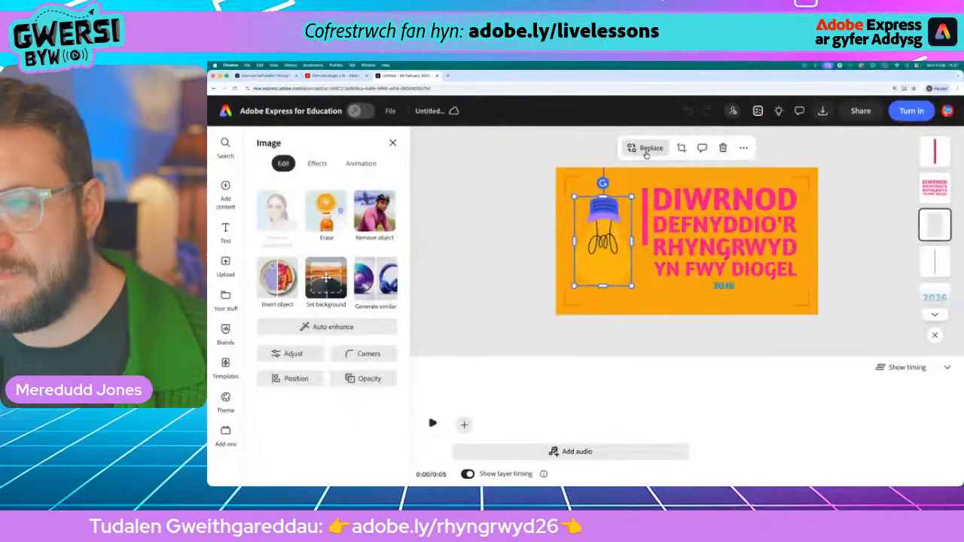
{"action": "left_click", "coordinate": [684, 188]}
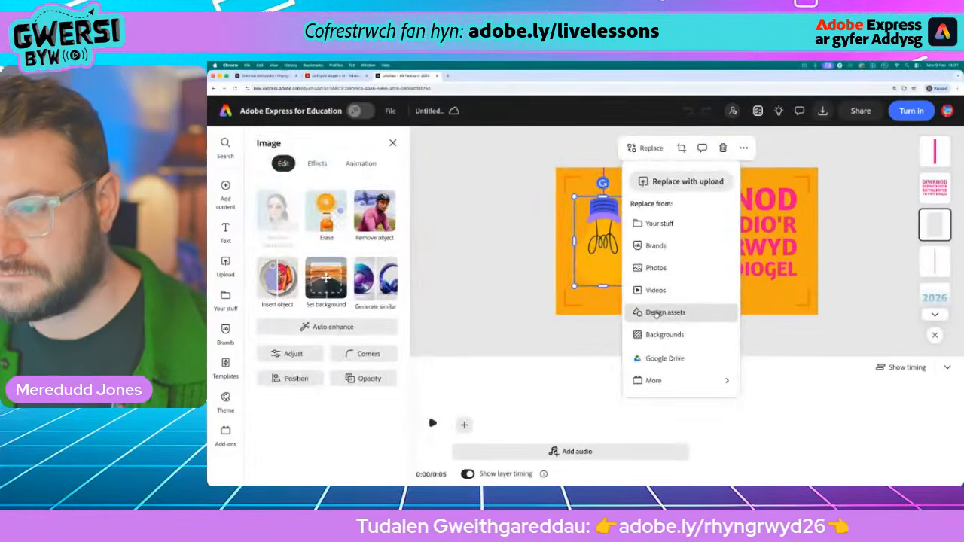
{"action": "left_click", "coordinate": [657, 313]}
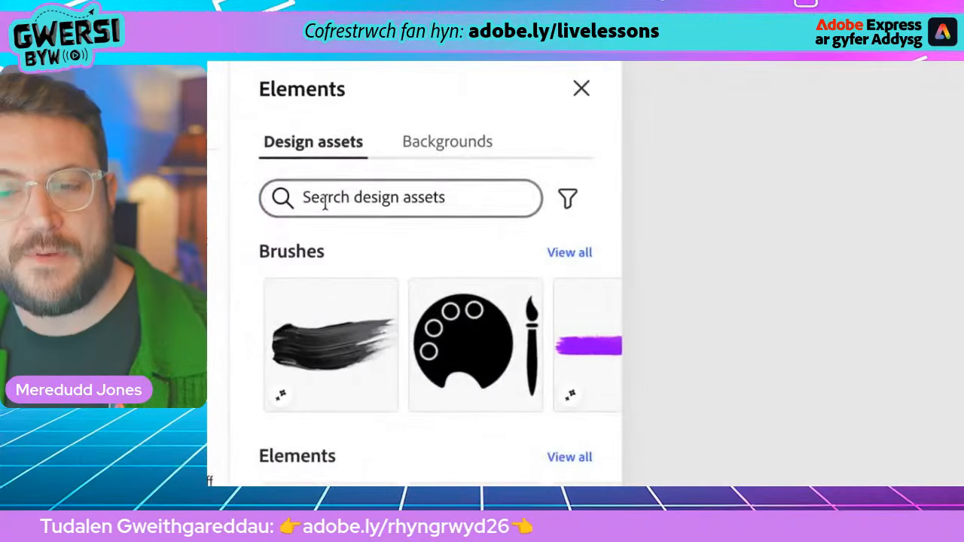
{"action": "left_click", "coordinate": [285, 190]}
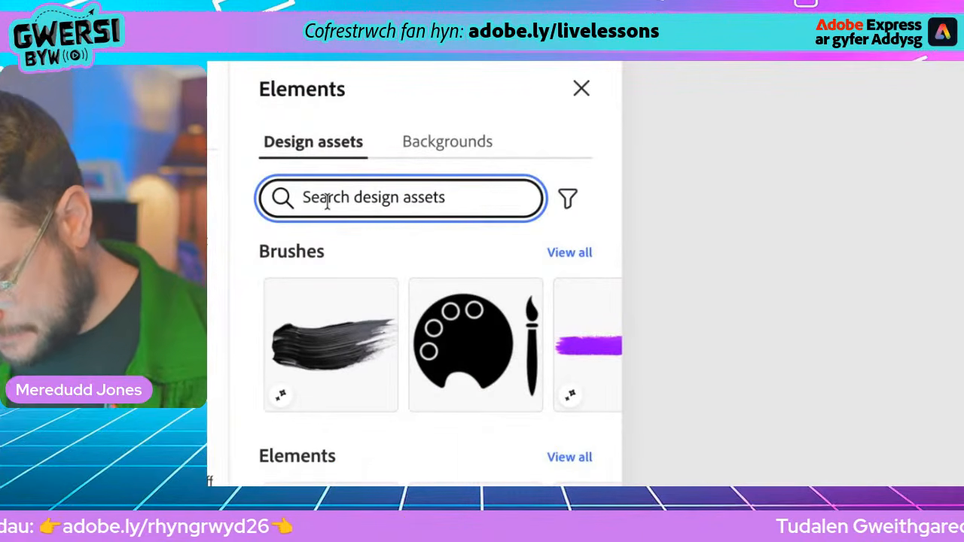
{"action": "type", "text": "lap"}
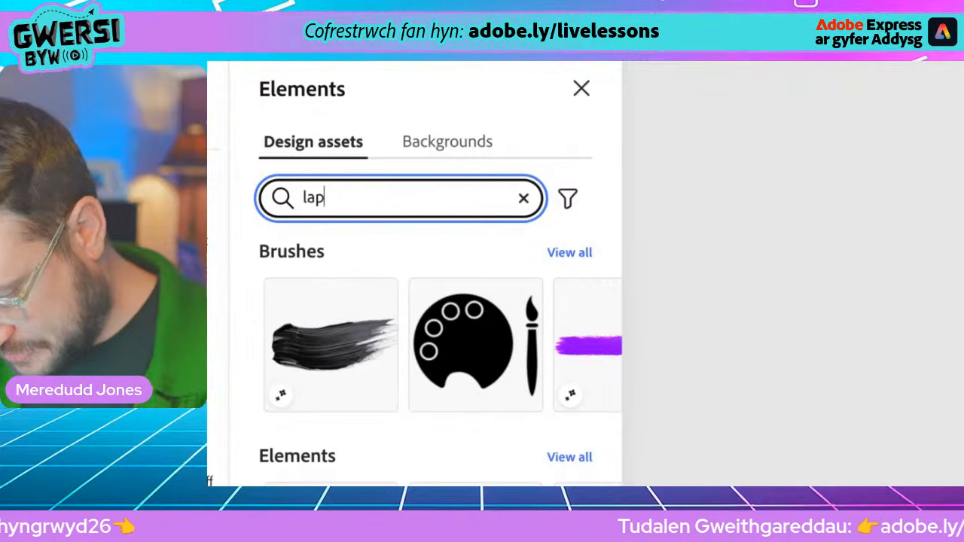
{"action": "key", "text": "Return"}
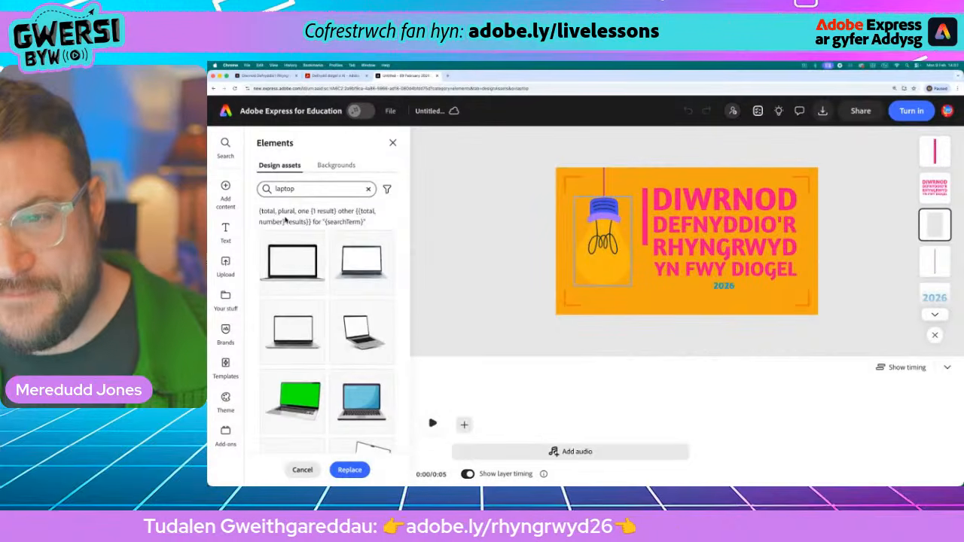
- Look through the laptop design assets for a suitable replacement image
{"action": "scroll", "coordinate": [285, 223], "scroll_direction": "down", "scroll_amount": 10}
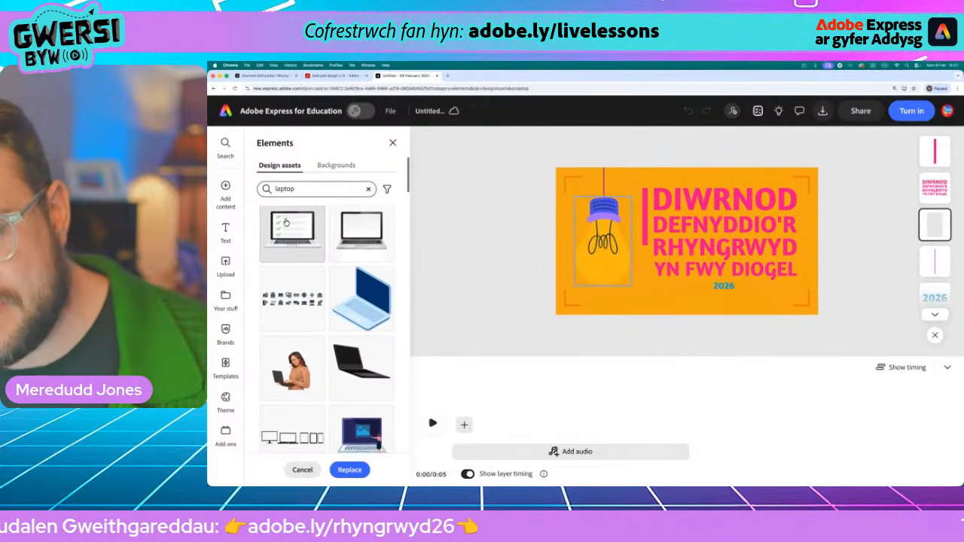
{"action": "scroll", "coordinate": [285, 223], "scroll_direction": "down", "scroll_amount": 3}
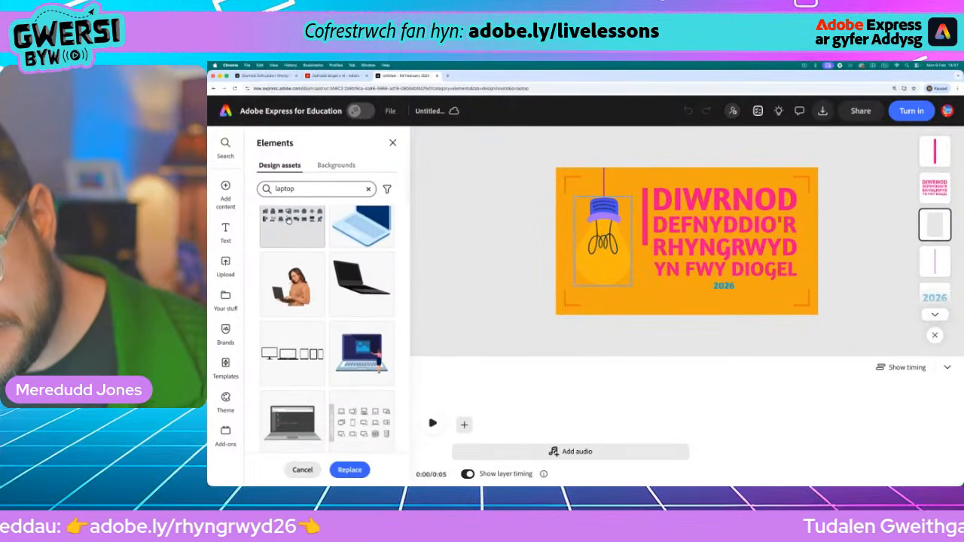
{"action": "scroll", "coordinate": [287, 220], "scroll_direction": "up", "scroll_amount": 12}
{"action": "scroll", "coordinate": [287, 222], "scroll_direction": "down", "scroll_amount": 8}
{"action": "scroll", "coordinate": [296, 228], "scroll_direction": "down", "scroll_amount": 3}
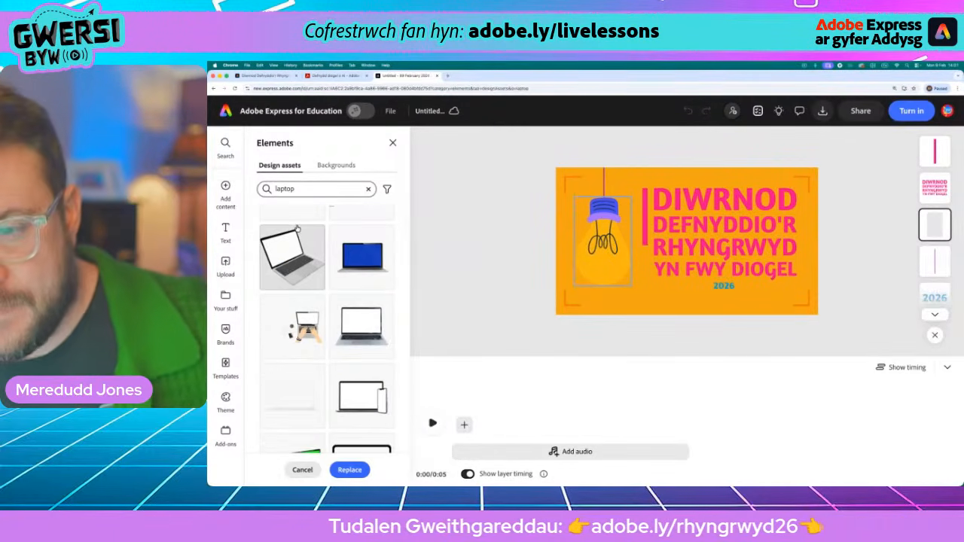
{"action": "scroll", "coordinate": [297, 228], "scroll_direction": "down", "scroll_amount": 8}
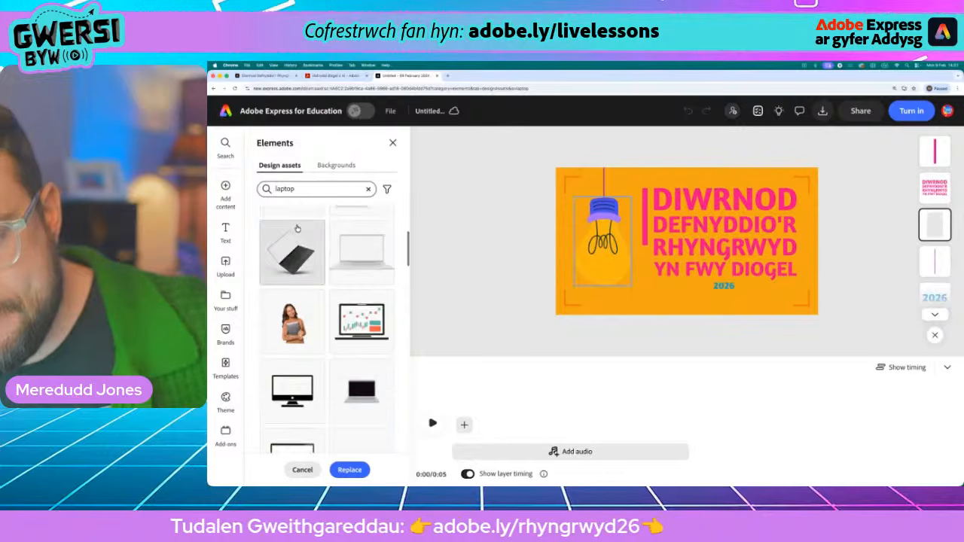
{"action": "scroll", "coordinate": [296, 228], "scroll_direction": "down", "scroll_amount": 3}
- Search the design assets for "ai" to find a replacement for the light bulb image
{"action": "left_click", "coordinate": [294, 189]}
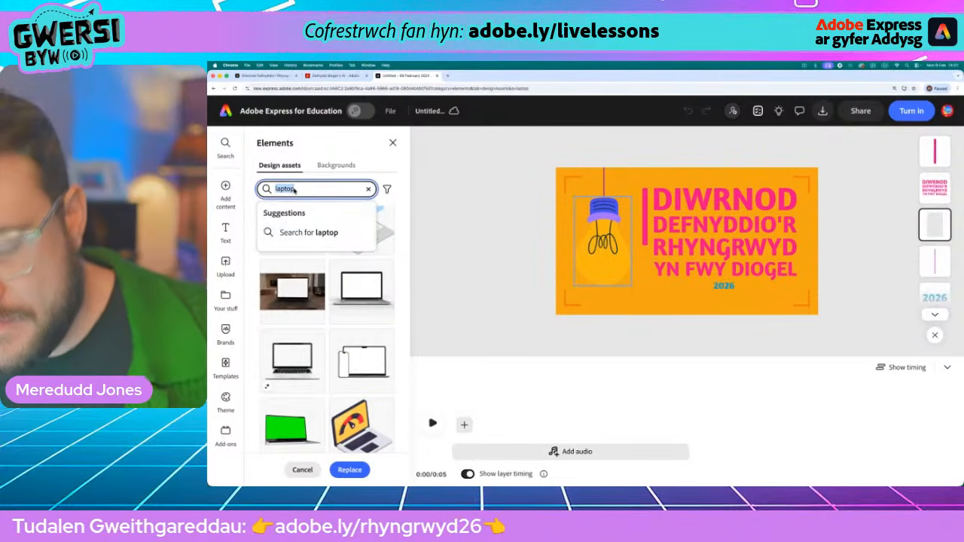
{"action": "type", "text": "ai"}
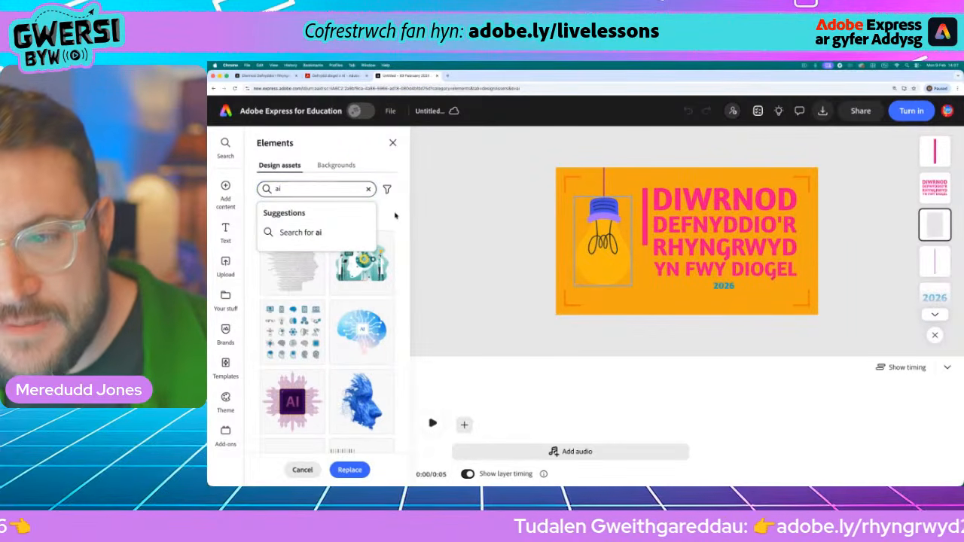
{"action": "left_click", "coordinate": [297, 232]}
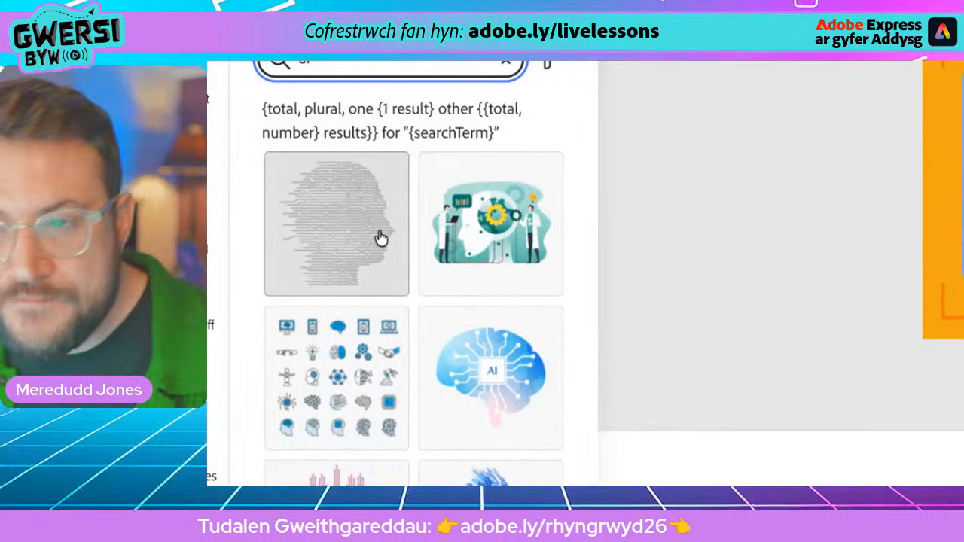
- Replace the light bulb with the pink and purple "AI" speech bubble from the design assets
{"action": "scroll", "coordinate": [507, 283], "scroll_direction": "down", "scroll_amount": 2}
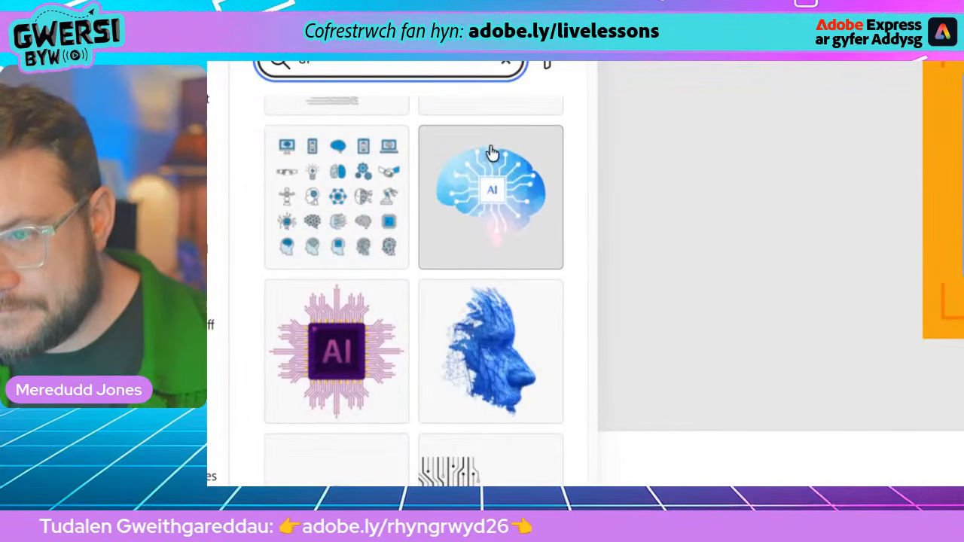
{"action": "scroll", "coordinate": [471, 220], "scroll_direction": "down", "scroll_amount": 2}
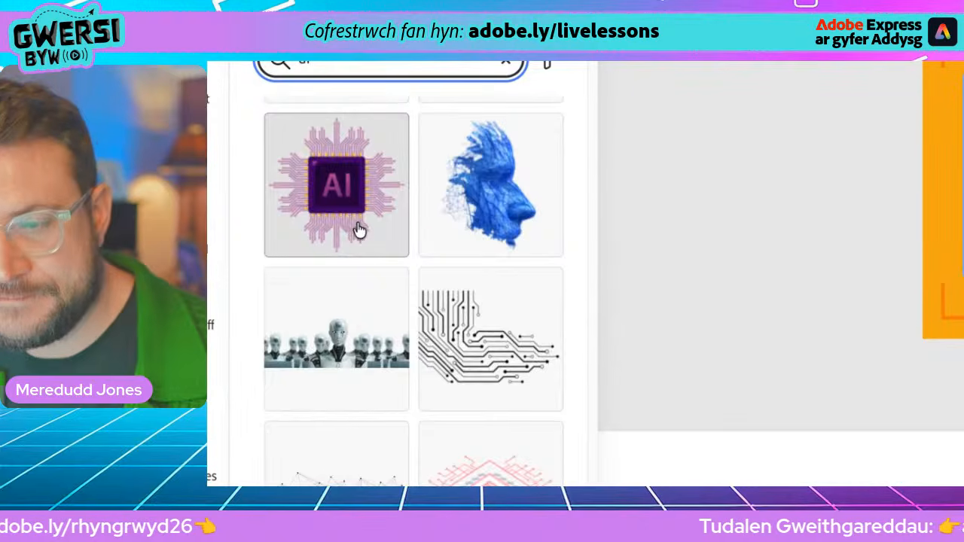
{"action": "scroll", "coordinate": [359, 230], "scroll_direction": "down", "scroll_amount": 8}
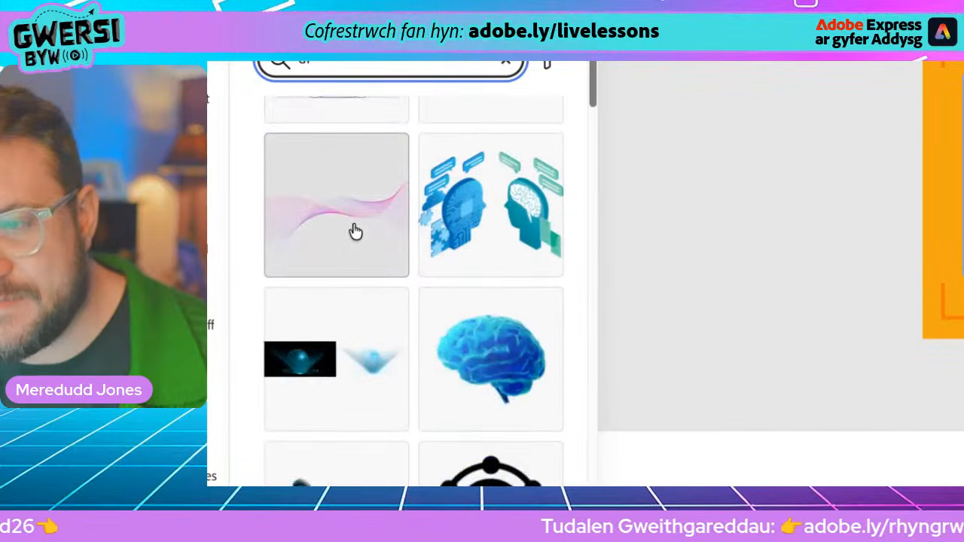
{"action": "scroll", "coordinate": [355, 231], "scroll_direction": "down", "scroll_amount": 6}
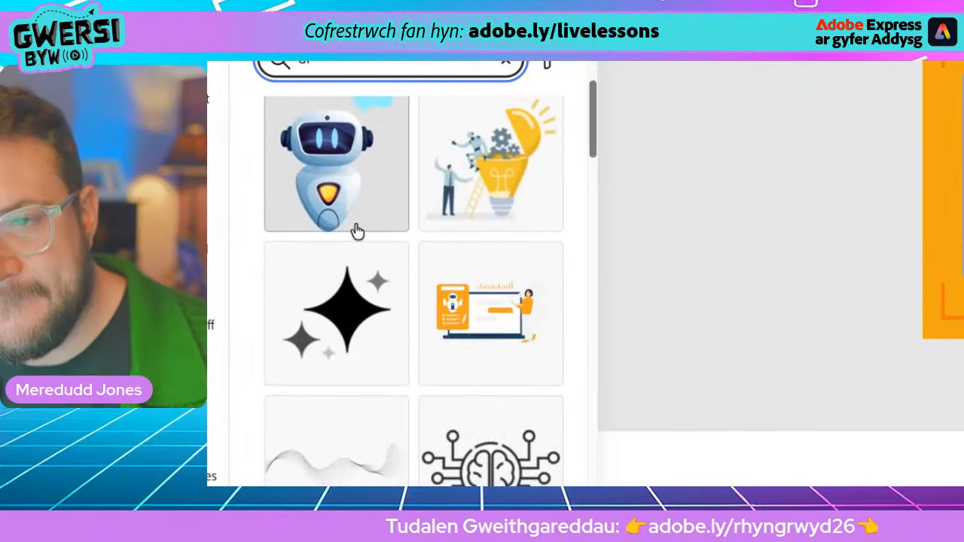
{"action": "scroll", "coordinate": [358, 231], "scroll_direction": "up", "scroll_amount": 2}
{"action": "scroll", "coordinate": [367, 280], "scroll_direction": "down", "scroll_amount": 7}
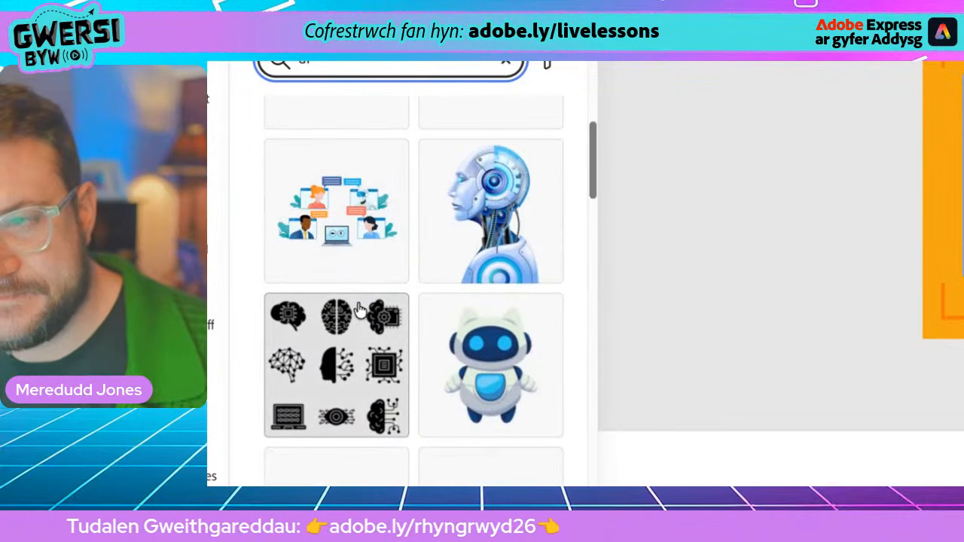
{"action": "scroll", "coordinate": [360, 310], "scroll_direction": "down", "scroll_amount": 11}
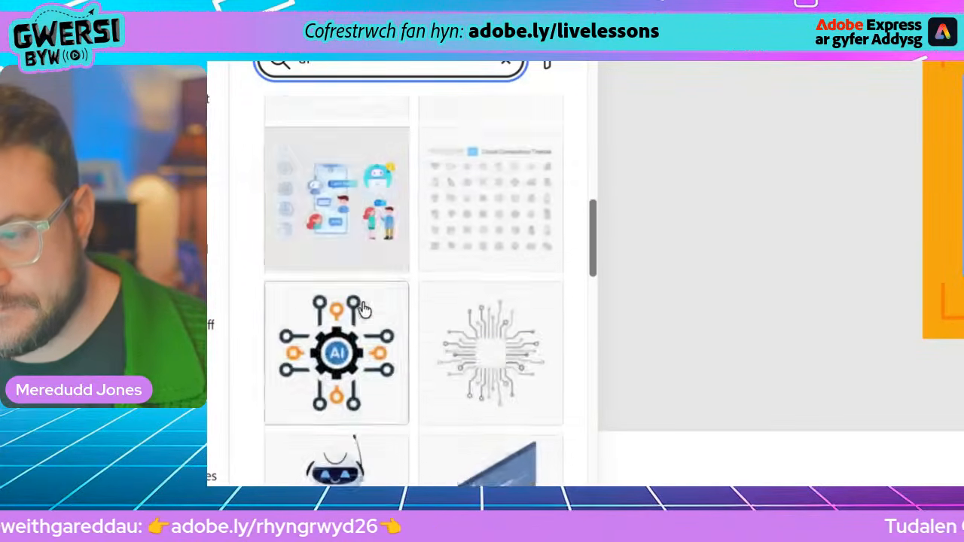
{"action": "scroll", "coordinate": [364, 309], "scroll_direction": "down", "scroll_amount": 9}
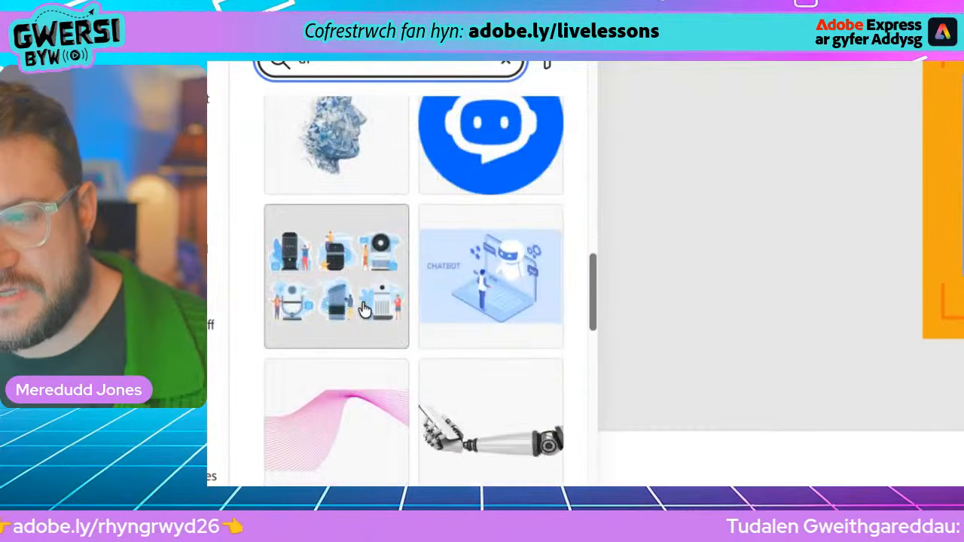
{"action": "scroll", "coordinate": [364, 309], "scroll_direction": "down", "scroll_amount": 8}
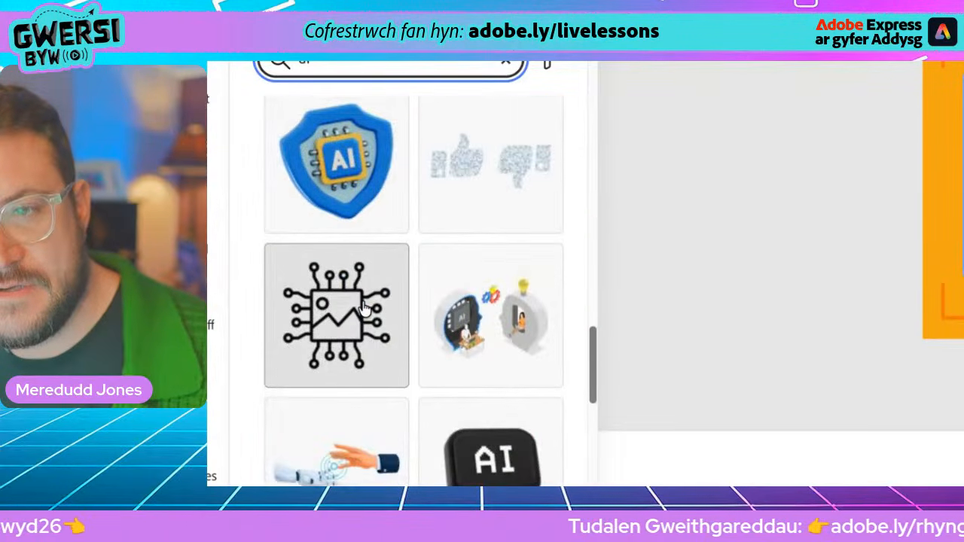
{"action": "scroll", "coordinate": [364, 309], "scroll_direction": "down", "scroll_amount": 4}
{"action": "scroll", "coordinate": [364, 309], "scroll_direction": "down", "scroll_amount": 2}
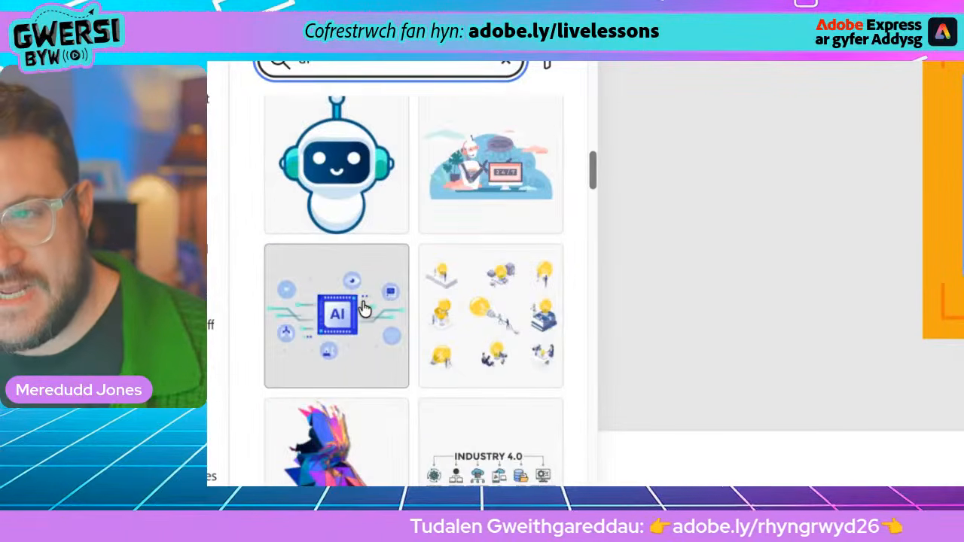
{"action": "scroll", "coordinate": [364, 308], "scroll_direction": "down", "scroll_amount": 3}
{"action": "scroll", "coordinate": [364, 308], "scroll_direction": "down", "scroll_amount": 10}
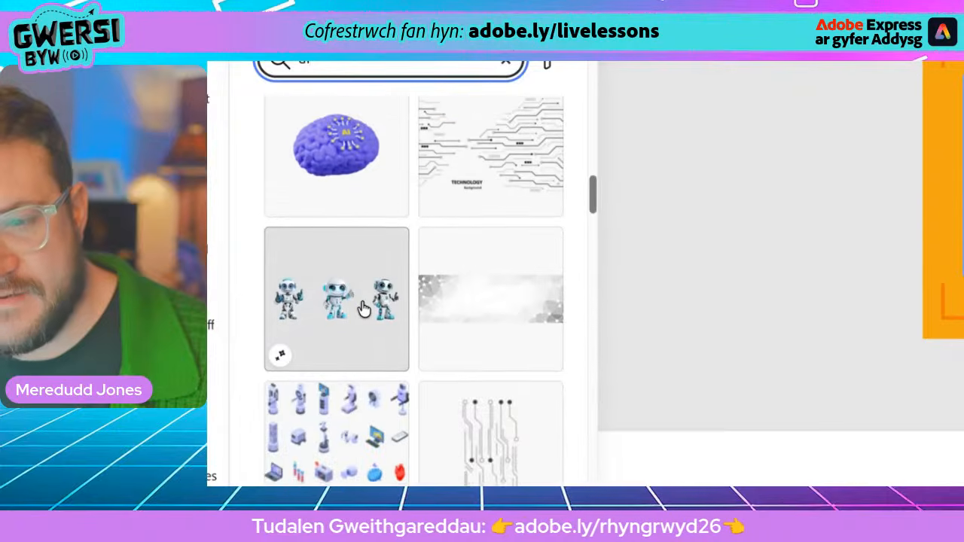
{"action": "scroll", "coordinate": [364, 309], "scroll_direction": "down", "scroll_amount": 4}
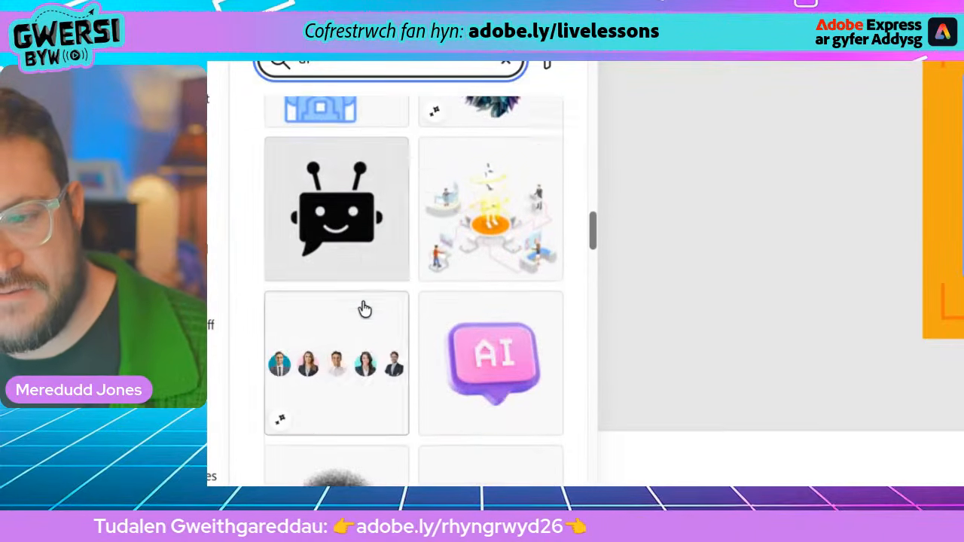
{"action": "scroll", "coordinate": [367, 308], "scroll_direction": "up", "scroll_amount": 1}
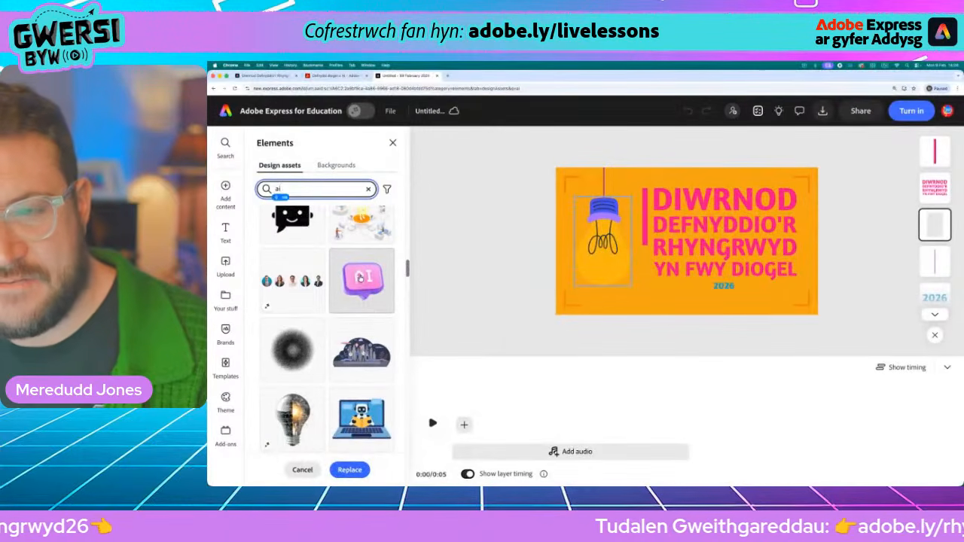
{"action": "left_click", "coordinate": [361, 281]}
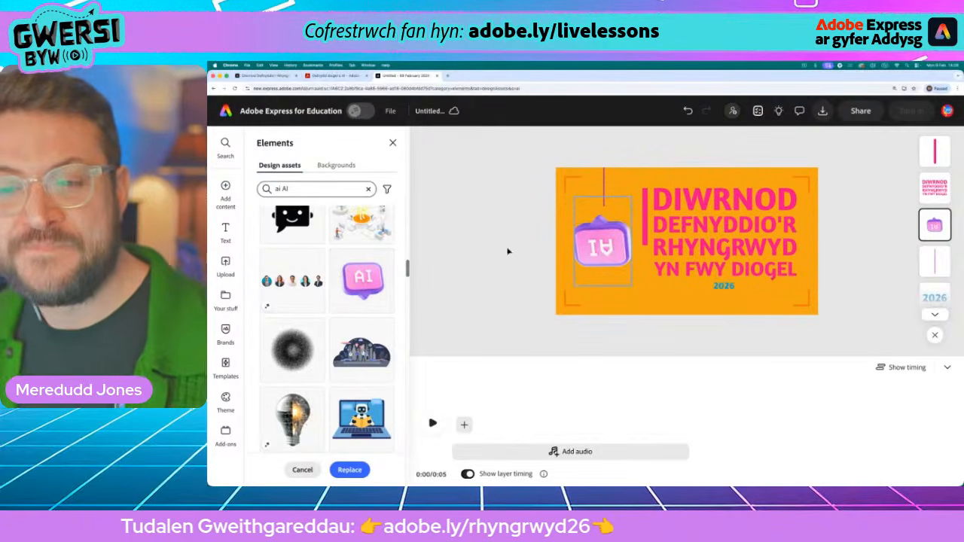
- Rotate the upside-down AI speech bubble upright and extend the purple hanging line down to meet it
{"action": "left_click", "coordinate": [600, 252]}
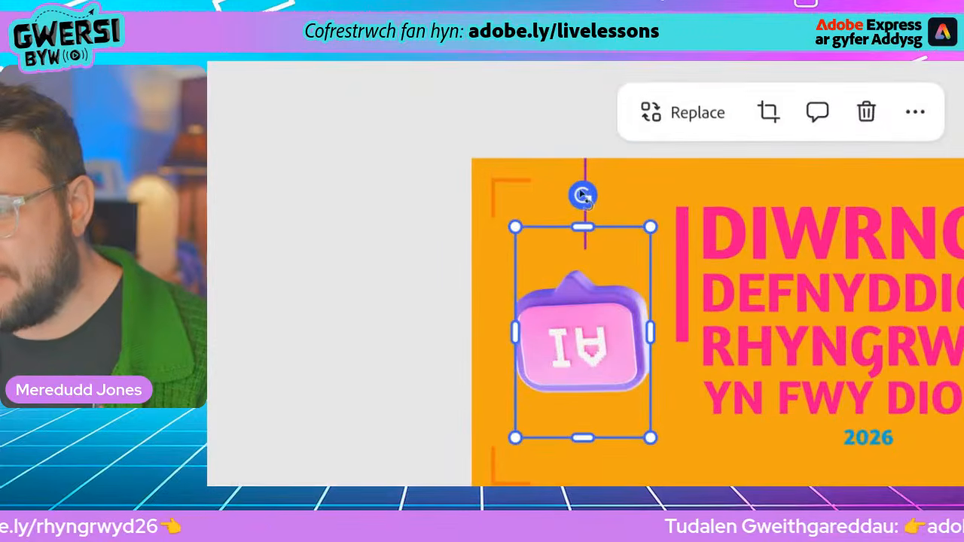
{"action": "left_click_drag", "start_coordinate": [582, 196], "coordinate": [583, 458]}
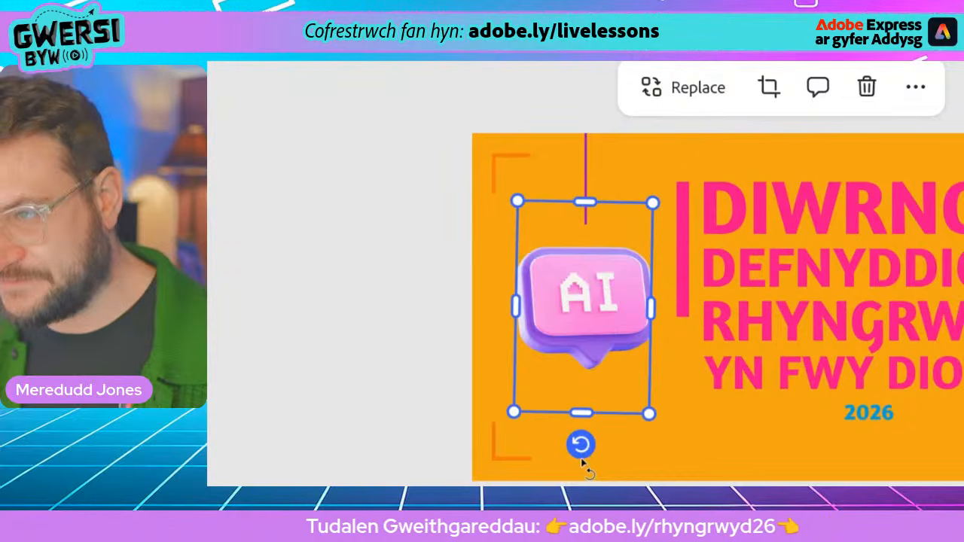
{"action": "left_click", "coordinate": [587, 162]}
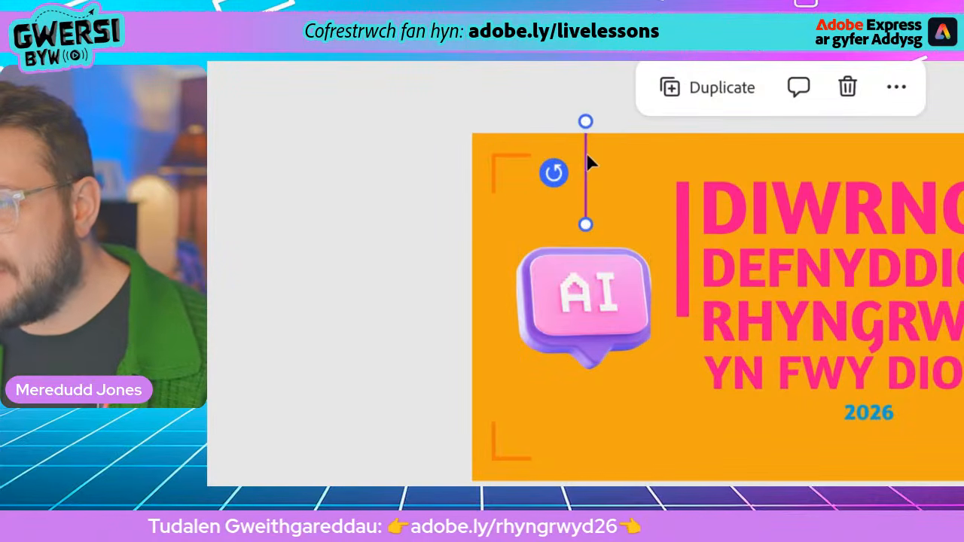
{"action": "left_click_drag", "start_coordinate": [586, 225], "coordinate": [586, 256]}
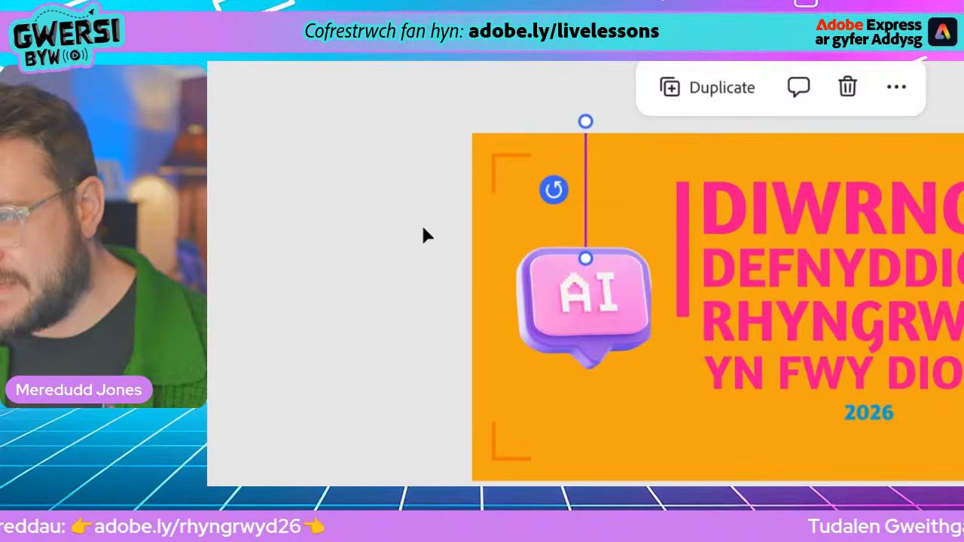
{"action": "left_click", "coordinate": [422, 223]}
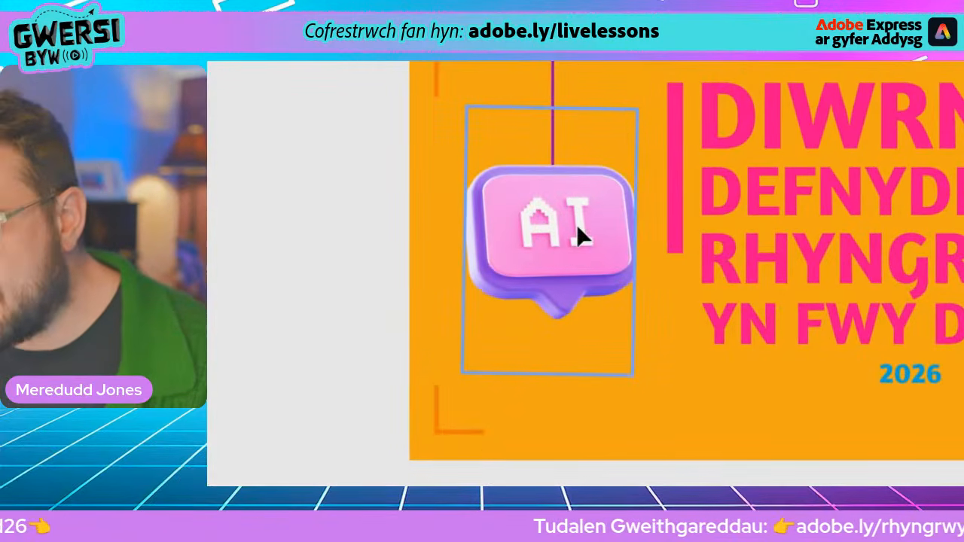
- Widen and shorten the frame around the AI speech bubble, enlarge it beneath the hanging line, and preview the page animation
{"action": "left_click", "coordinate": [576, 224]}
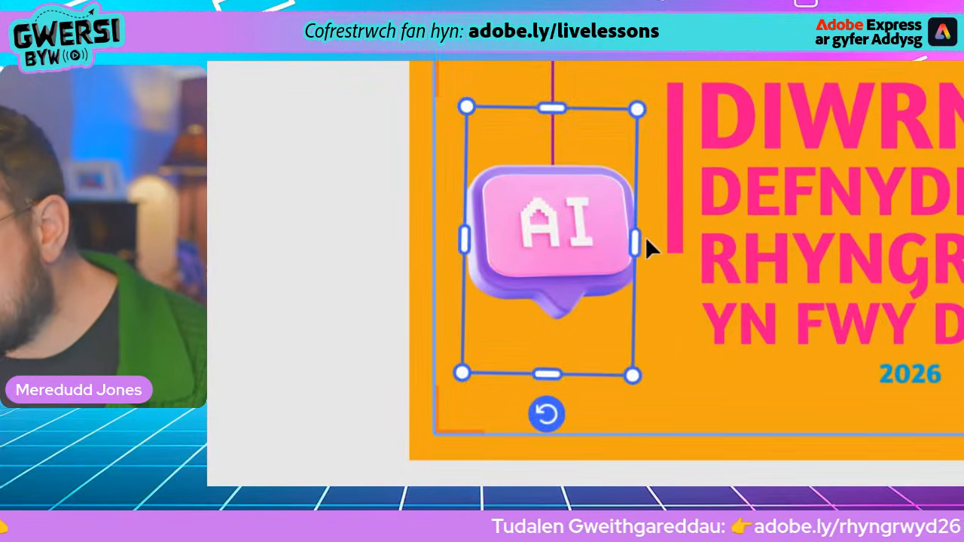
{"action": "left_click", "coordinate": [302, 219]}
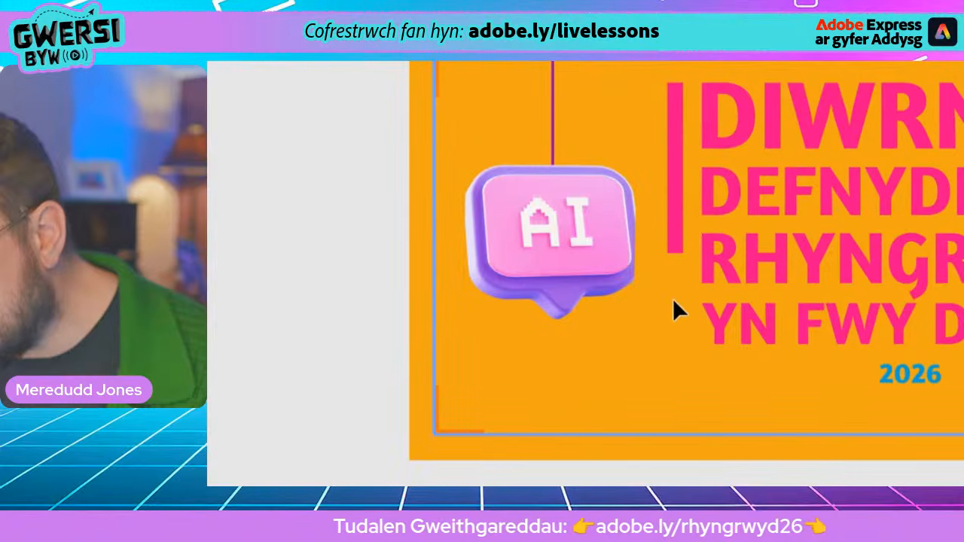
{"action": "left_click", "coordinate": [577, 269]}
{"action": "left_click_drag", "start_coordinate": [633, 243], "coordinate": [661, 245]}
{"action": "left_click_drag", "start_coordinate": [465, 238], "coordinate": [433, 239]}
{"action": "left_click_drag", "start_coordinate": [557, 371], "coordinate": [558, 350]}
{"action": "left_click_drag", "start_coordinate": [550, 107], "coordinate": [550, 144]}
{"action": "left_click_drag", "start_coordinate": [660, 257], "coordinate": [682, 256]}
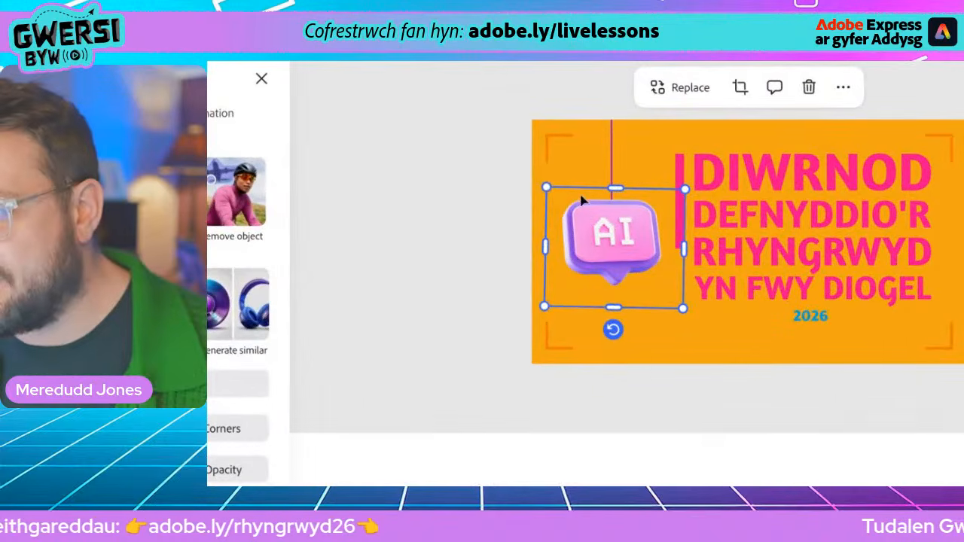
{"action": "left_click_drag", "start_coordinate": [545, 186], "coordinate": [521, 164]}
{"action": "left_click_drag", "start_coordinate": [588, 224], "coordinate": [594, 223]}
{"action": "left_click", "coordinate": [521, 229]}
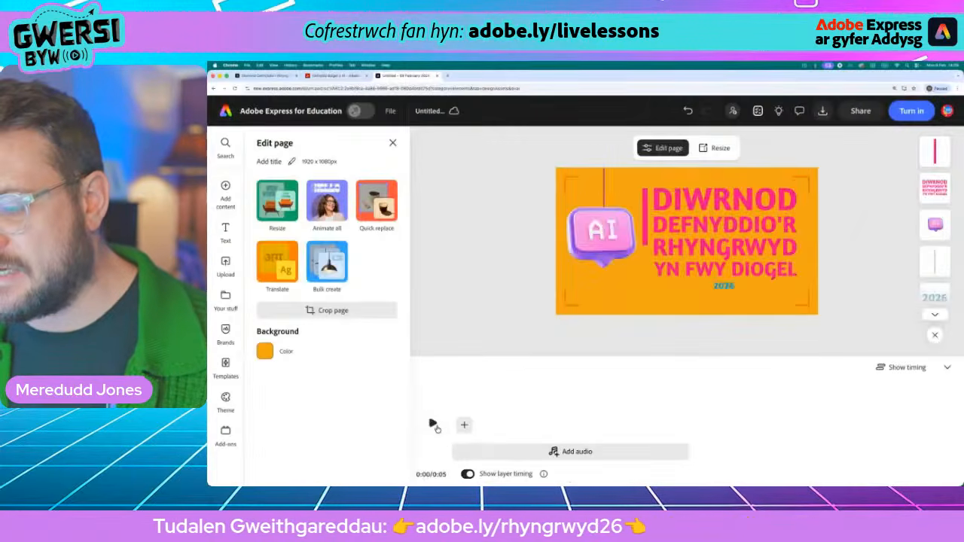
{"action": "left_click", "coordinate": [435, 427]}
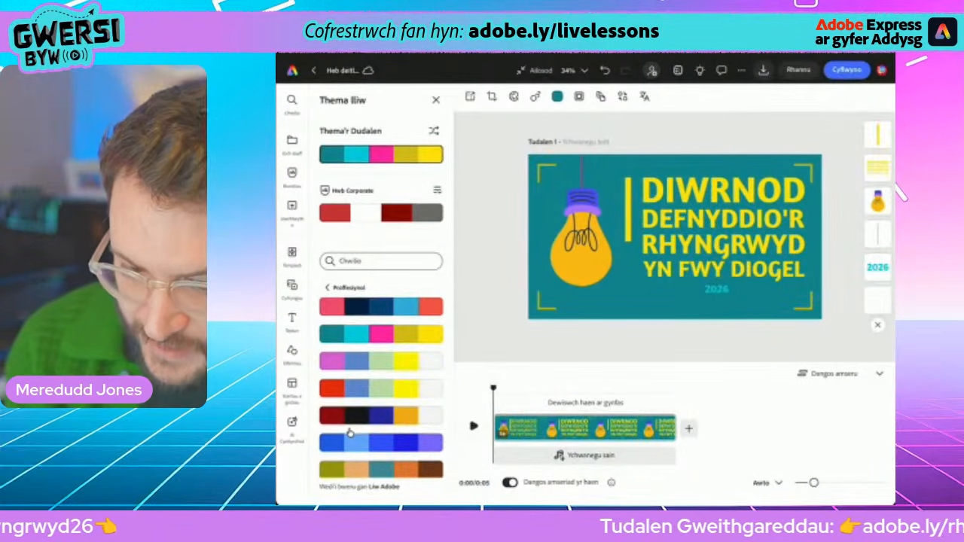
{"action": "left_click", "coordinate": [580, 237]}
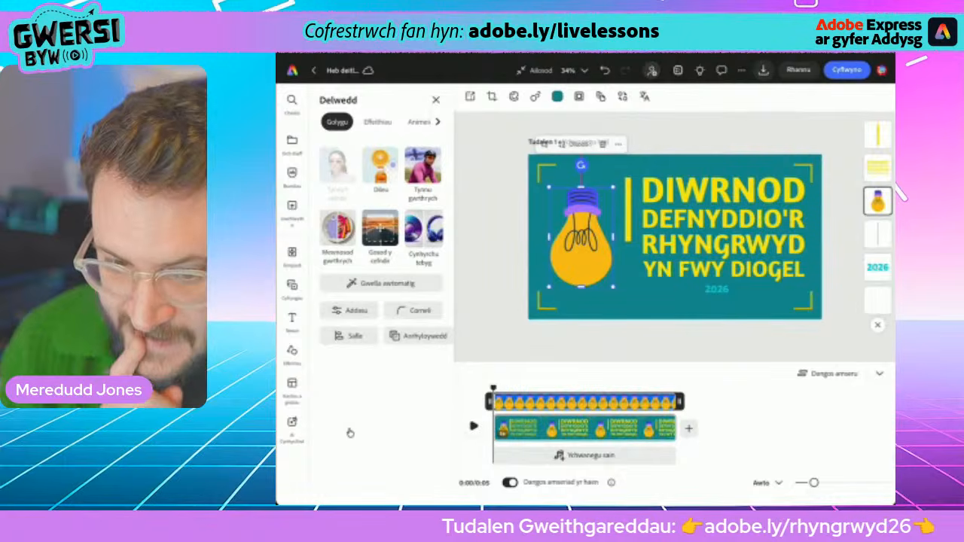
{"action": "key", "text": "Escape"}
{"action": "scroll", "coordinate": [675, 238], "scroll_direction": "up", "scroll_amount": 2}
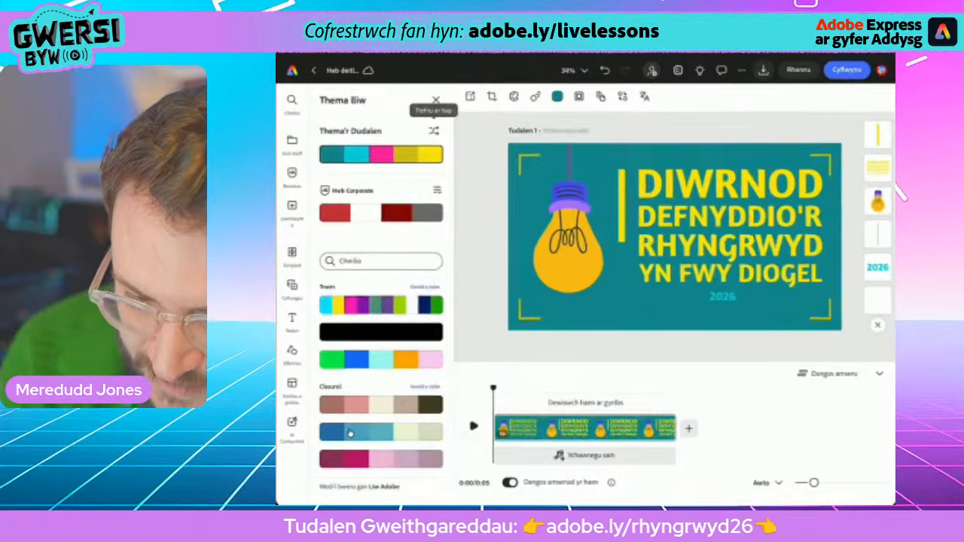
{"action": "left_click", "coordinate": [561, 238]}
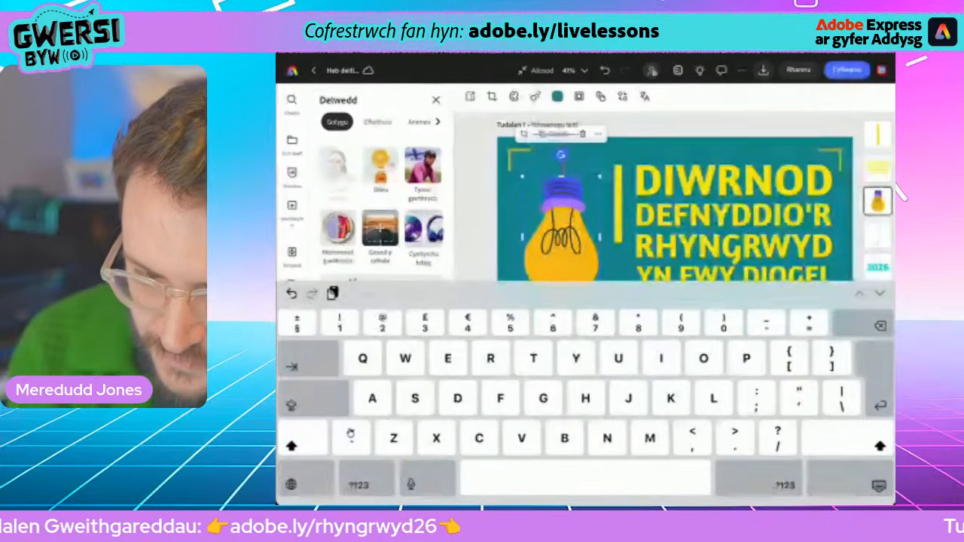
{"action": "key", "text": "Escape"}
{"action": "scroll", "coordinate": [675, 238], "scroll_direction": "down", "scroll_amount": 3}
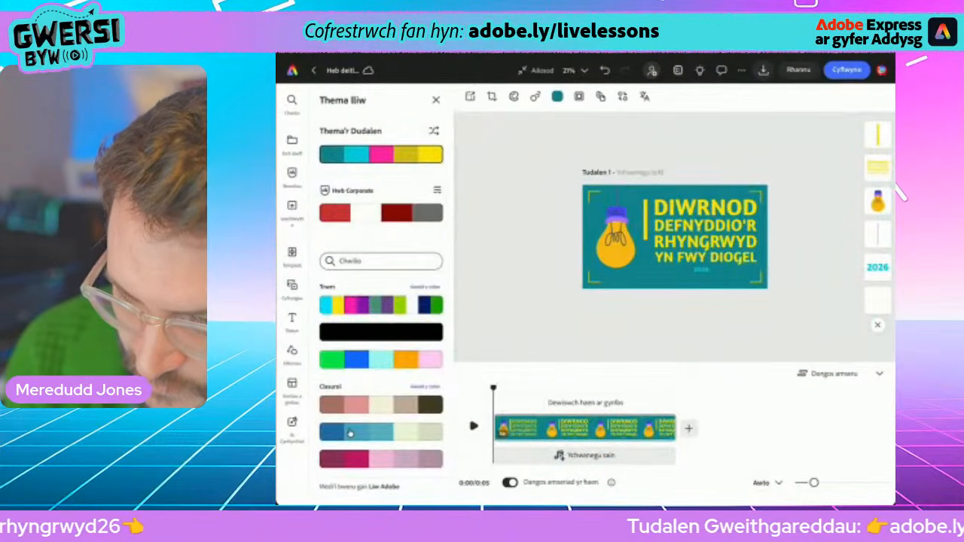
- In the Welsh-language version of the page, start replacing the light bulb with a design asset (Asedau dylunio) and search for "Ai"
{"action": "left_click", "coordinate": [615, 239]}
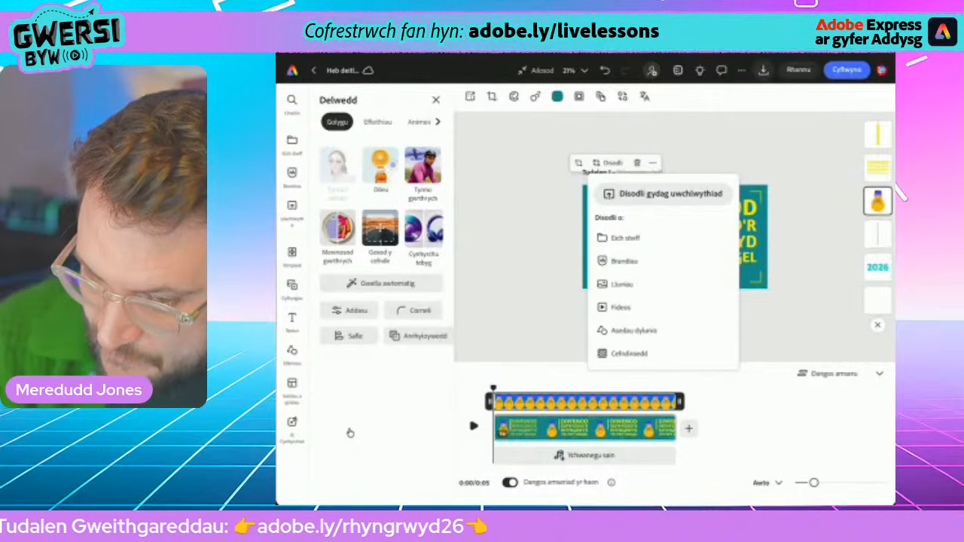
{"action": "left_click", "coordinate": [634, 330]}
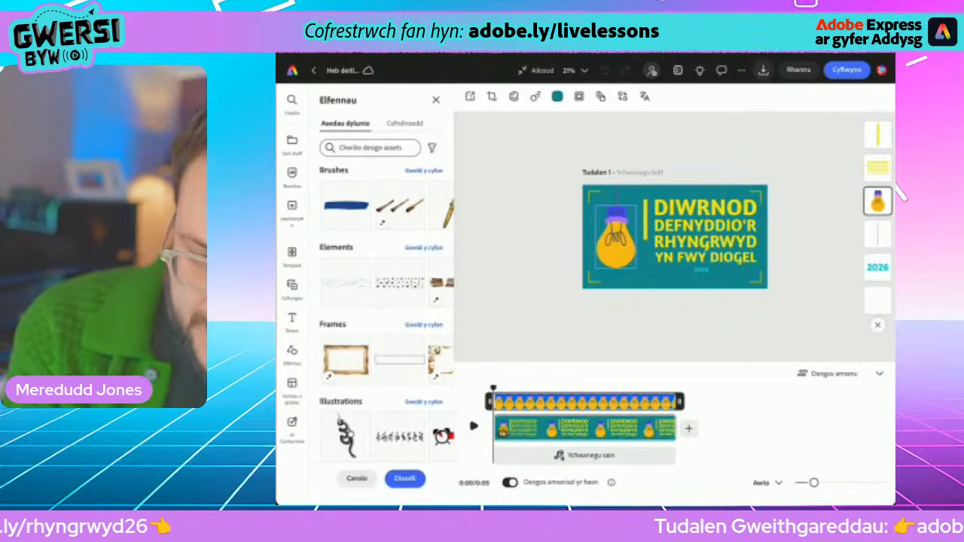
{"action": "left_click", "coordinate": [369, 148]}
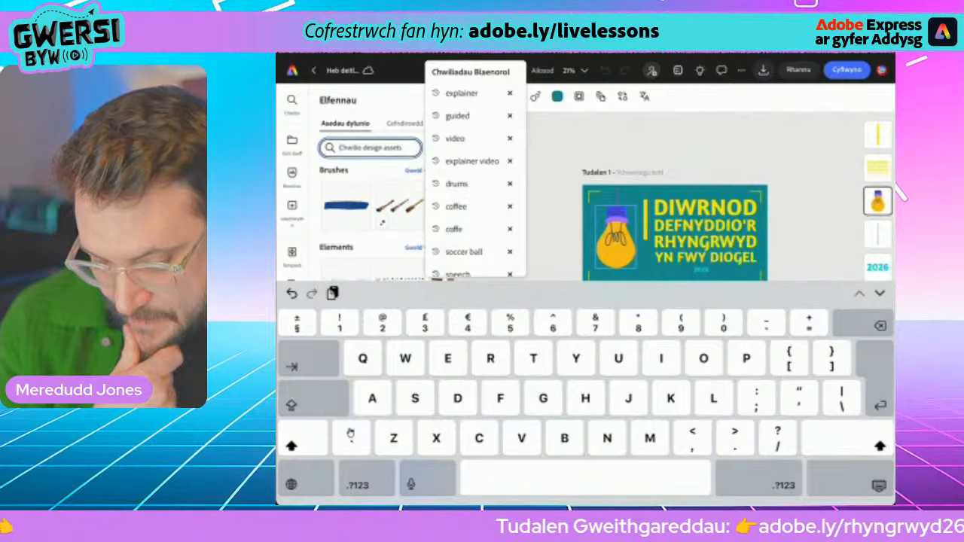
{"action": "type", "text": "Ai"}
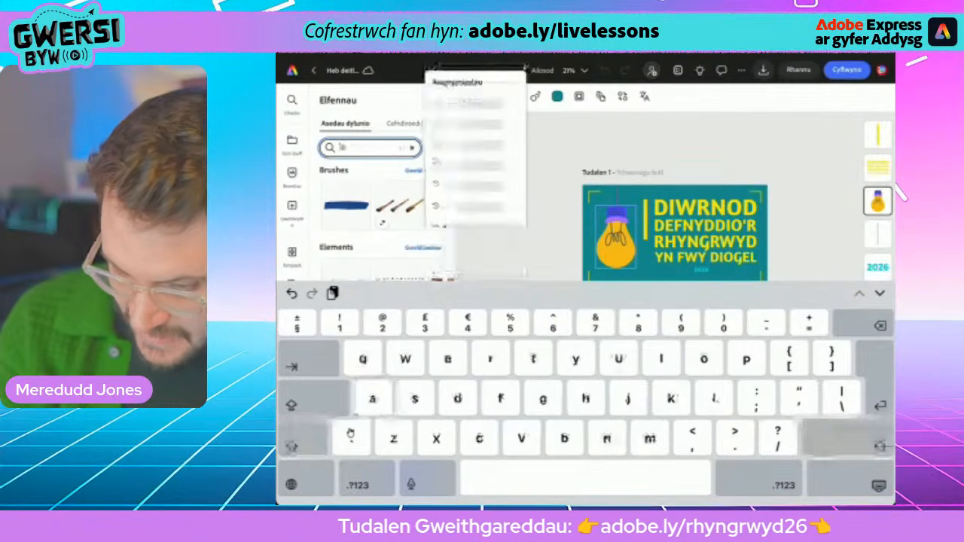
{"action": "key", "text": "Return"}
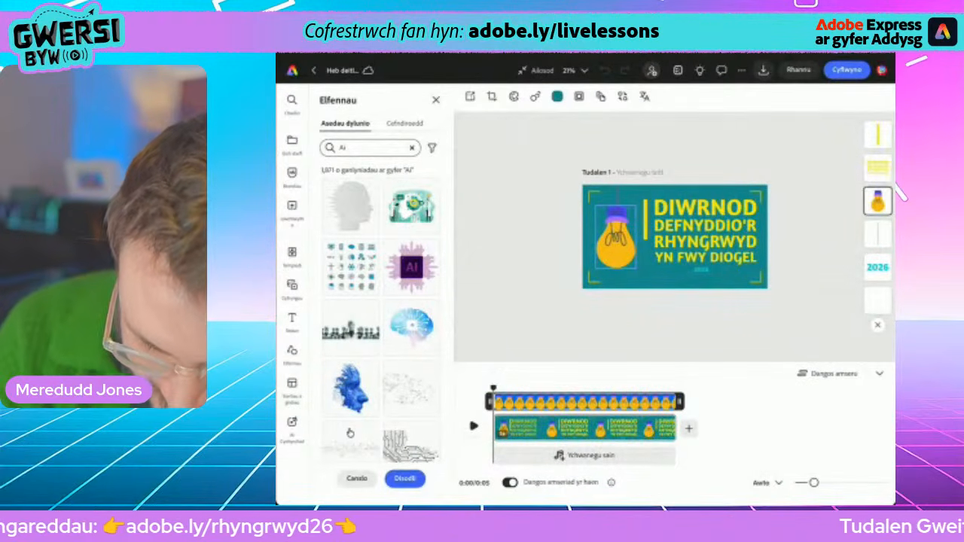
- Replace the light bulb with the blue AI brain illustration on the Welsh-language page and preview the page animation
{"action": "left_click", "coordinate": [412, 325]}
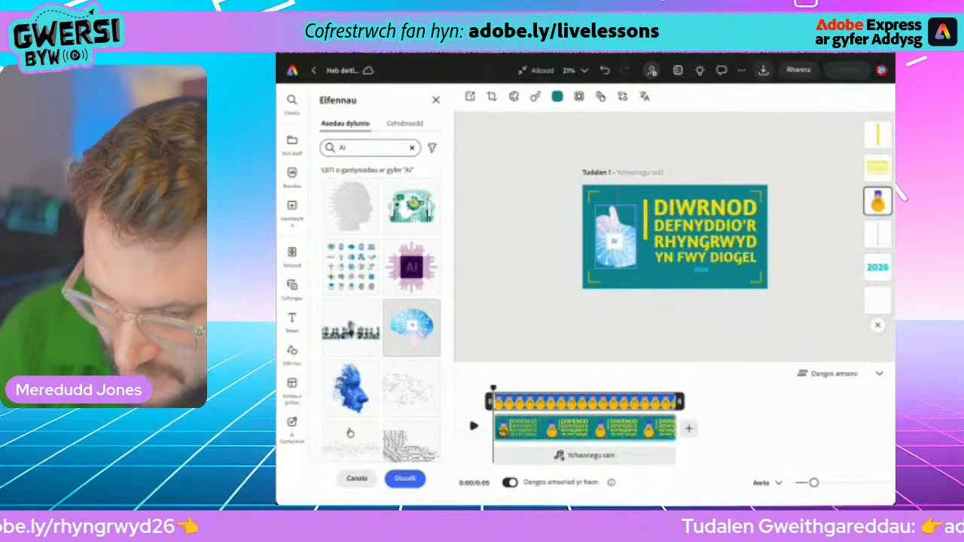
{"action": "left_click", "coordinate": [406, 479]}
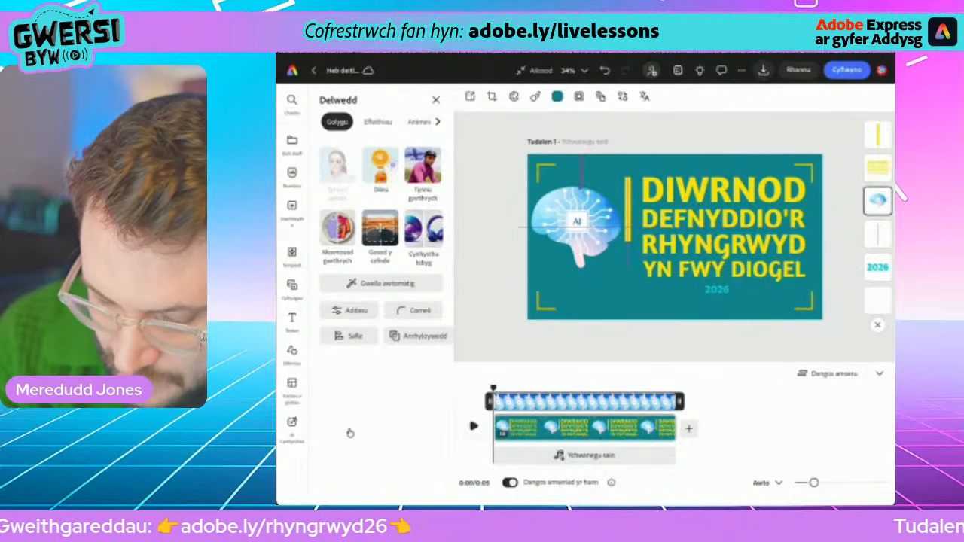
{"action": "key", "text": "Escape"}
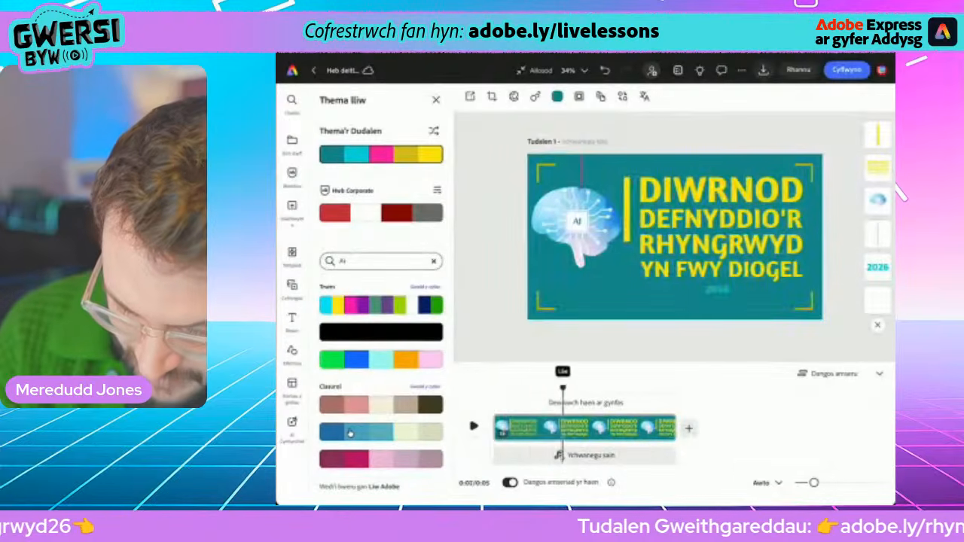
{"action": "key", "text": "space"}
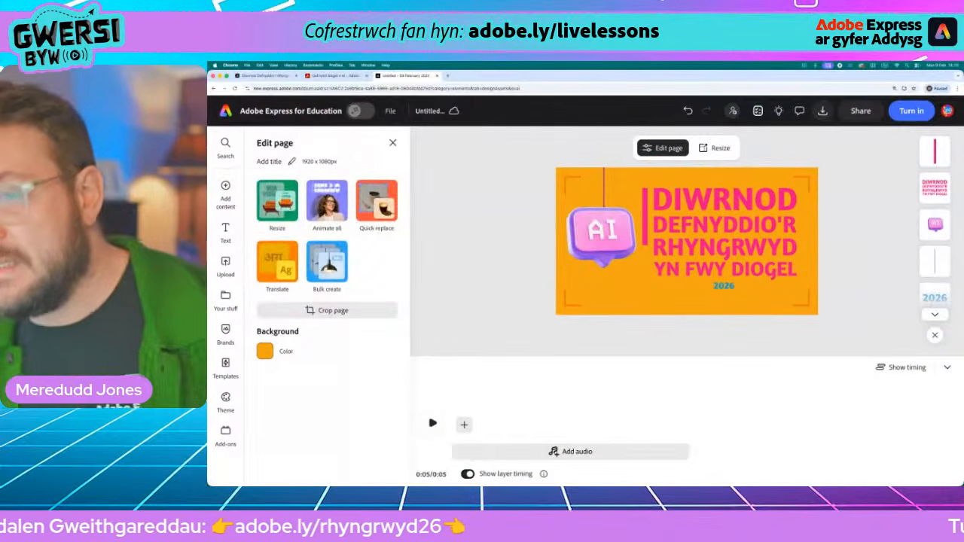
- Reload the orange AI speech bubble design, close its instructions, and set the timeline to show timing for all layers
{"action": "left_click", "coordinate": [234, 89]}
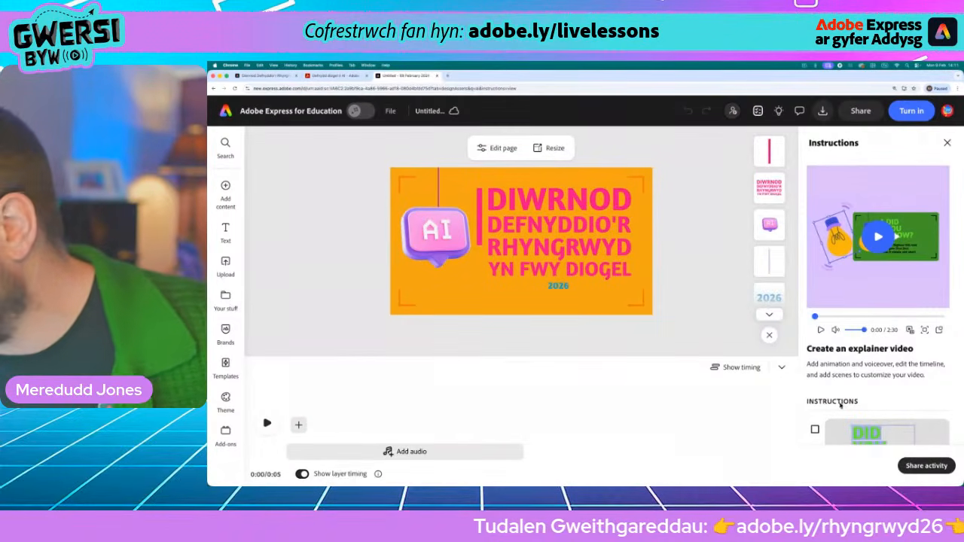
{"action": "left_click", "coordinate": [947, 143]}
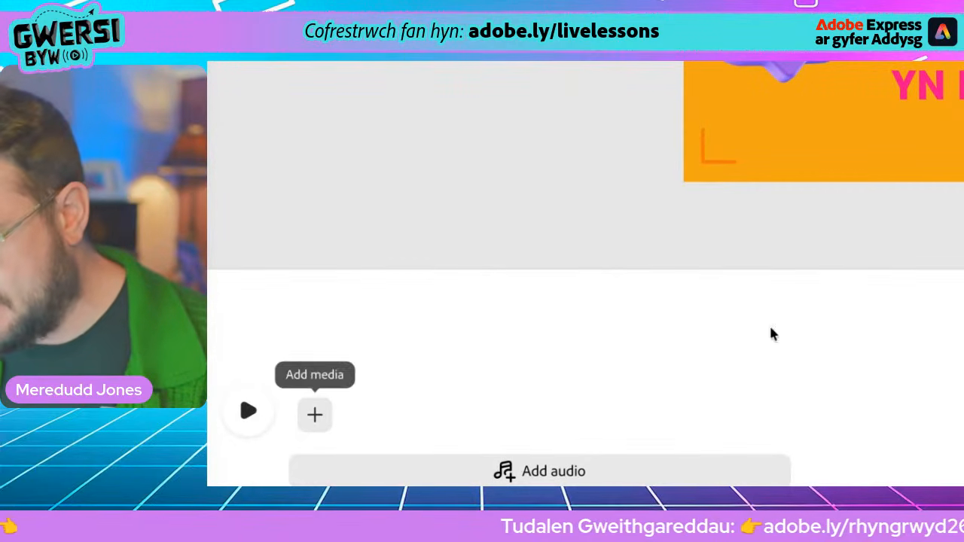
{"action": "left_click", "coordinate": [315, 415]}
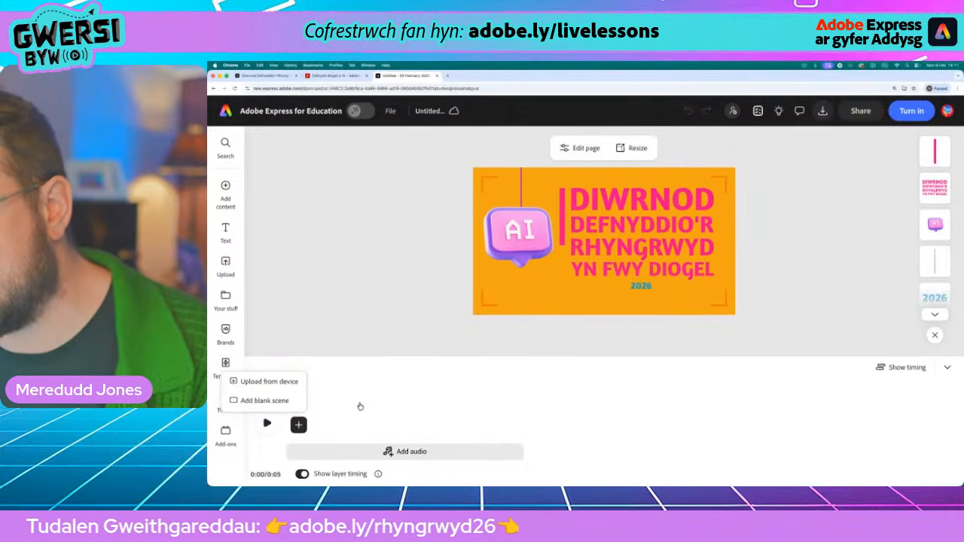
{"action": "left_click", "coordinate": [360, 407]}
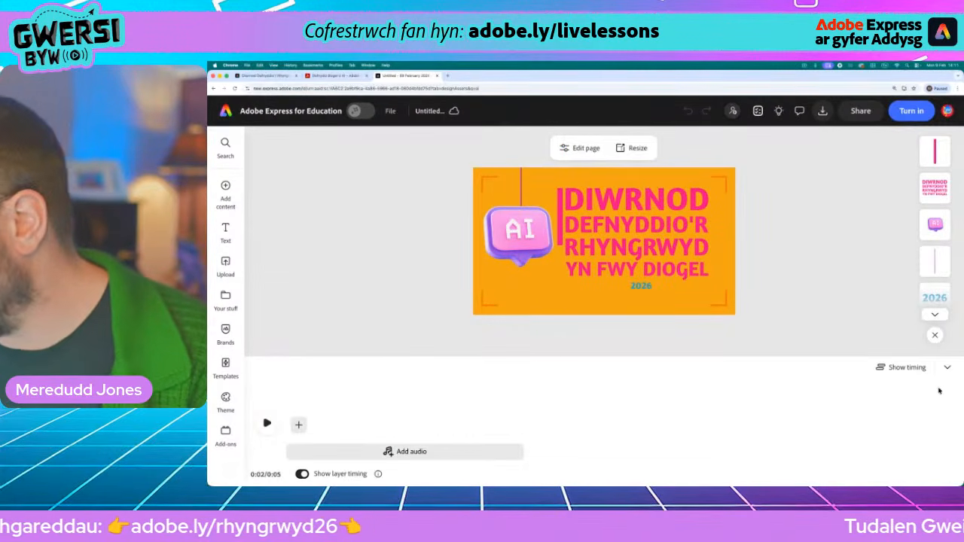
{"action": "left_click", "coordinate": [907, 369]}
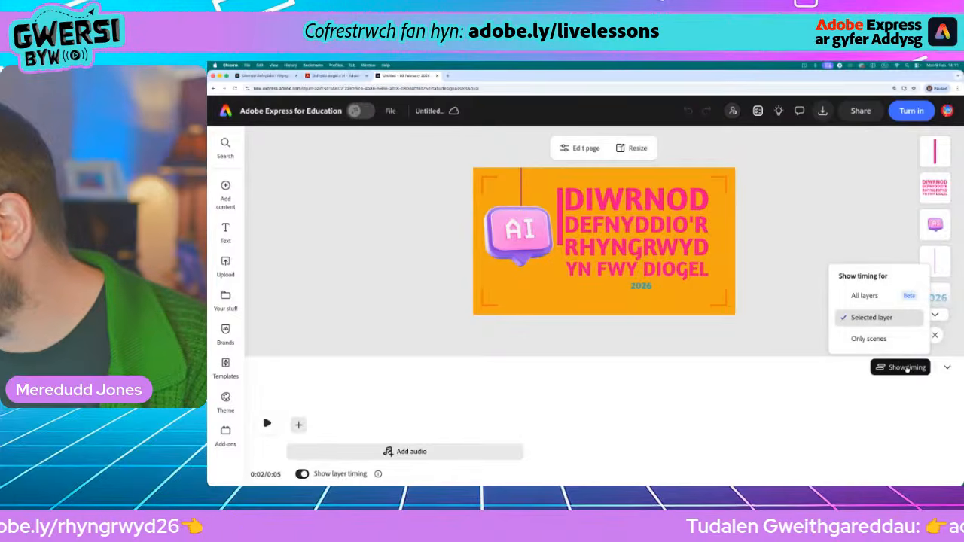
{"action": "left_click", "coordinate": [872, 297]}
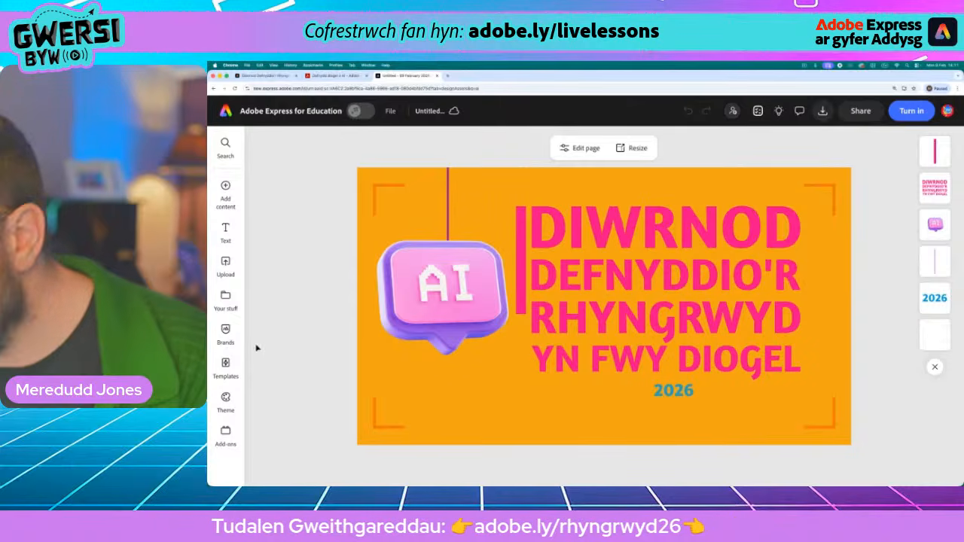
- Reopen the orange design from the home page's recent files, close its instructions, and show timing for all layers
{"action": "mouse_move", "coordinate": [937, 486]}
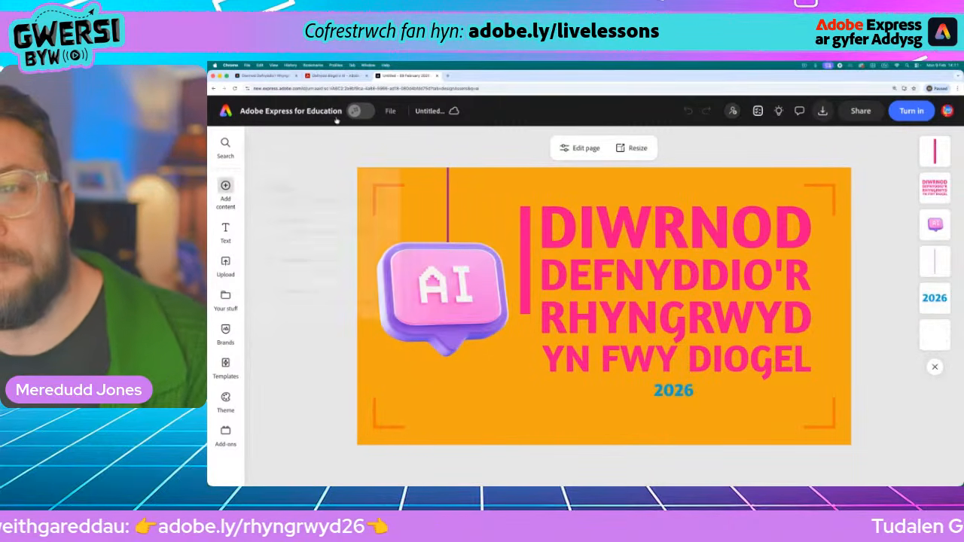
{"action": "left_click", "coordinate": [225, 112]}
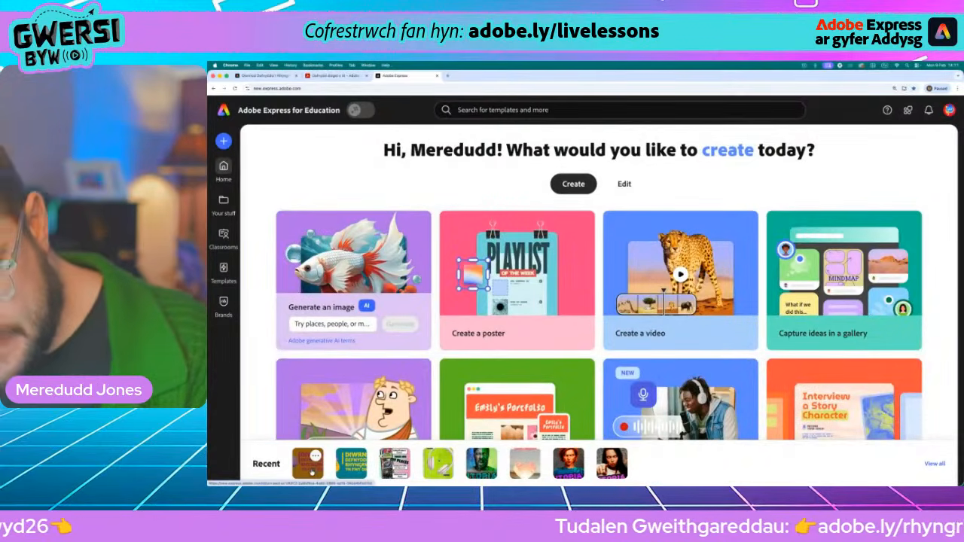
{"action": "left_click", "coordinate": [311, 472]}
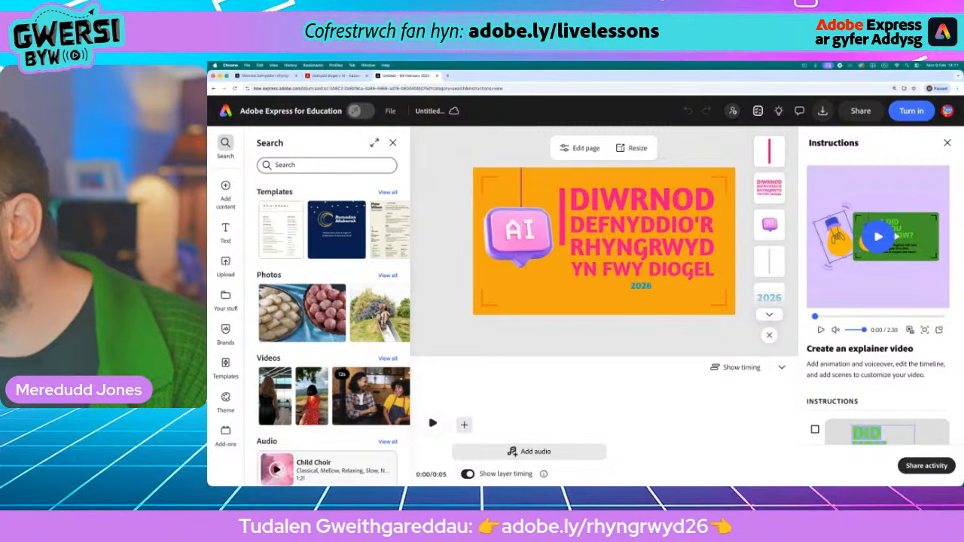
{"action": "left_click", "coordinate": [948, 143]}
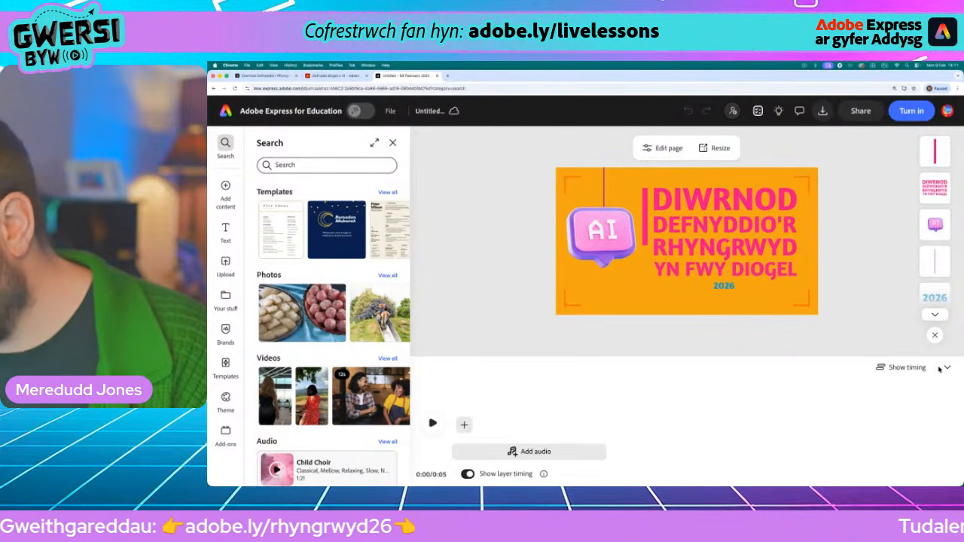
{"action": "left_click", "coordinate": [894, 369]}
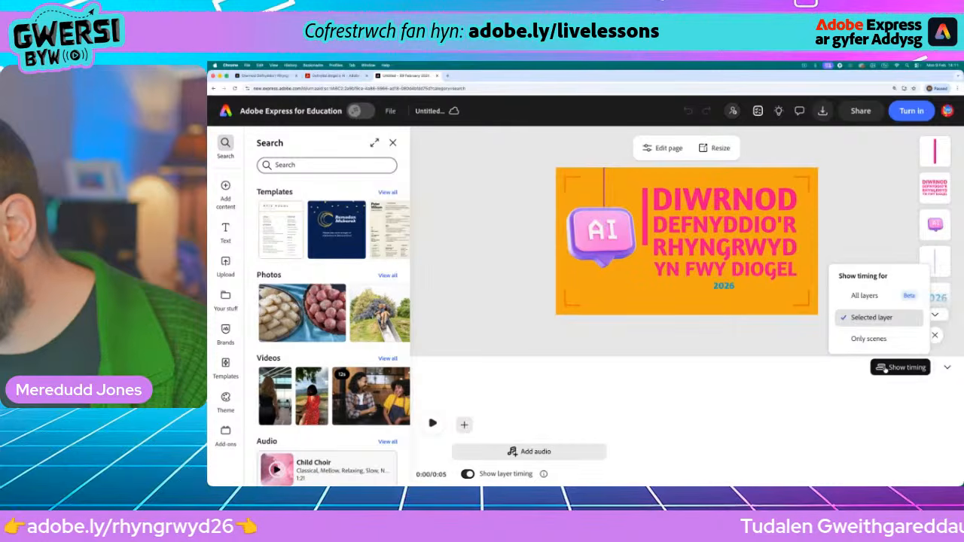
{"action": "left_click", "coordinate": [865, 295]}
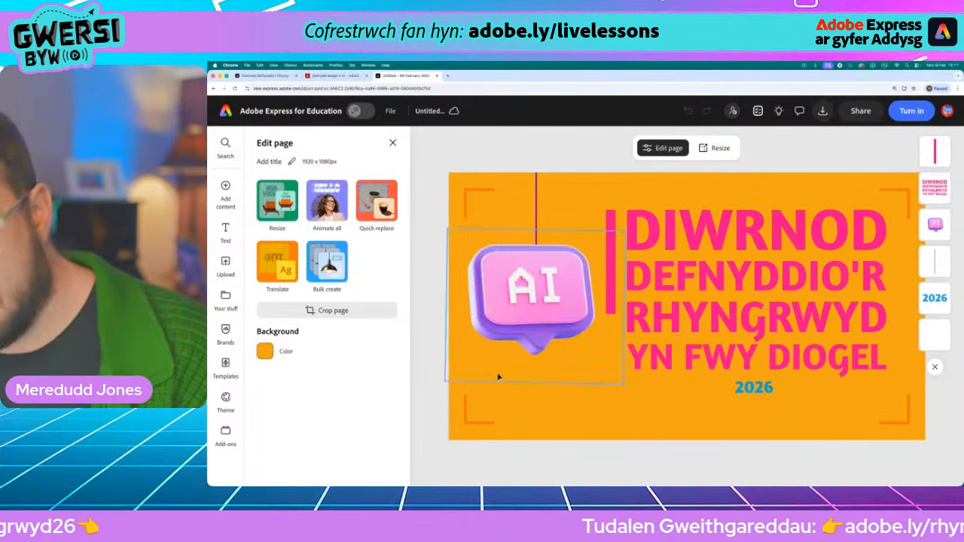
{"action": "left_click", "coordinate": [392, 143]}
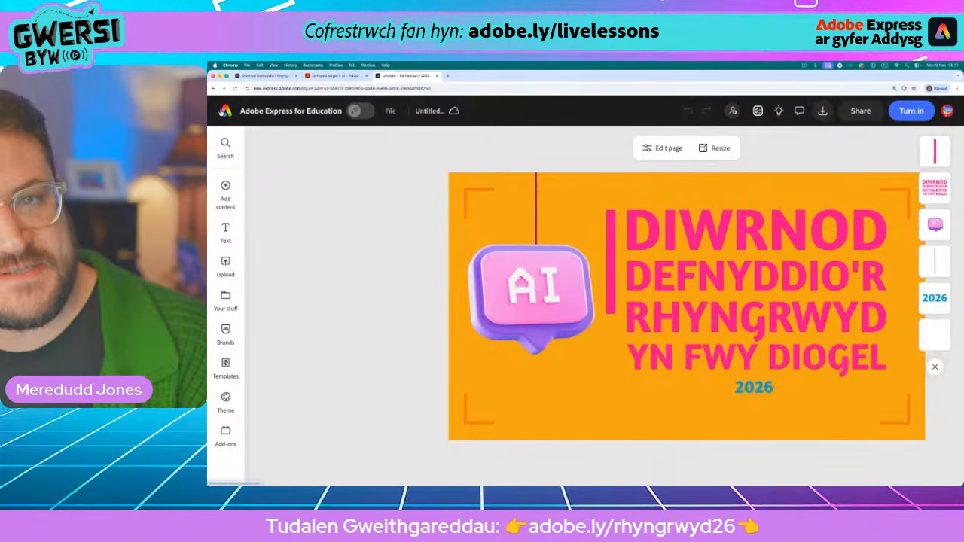
- Open the recent teal AI brain design from the home page, show its timeline, and close the instructions
{"action": "left_click", "coordinate": [223, 111]}
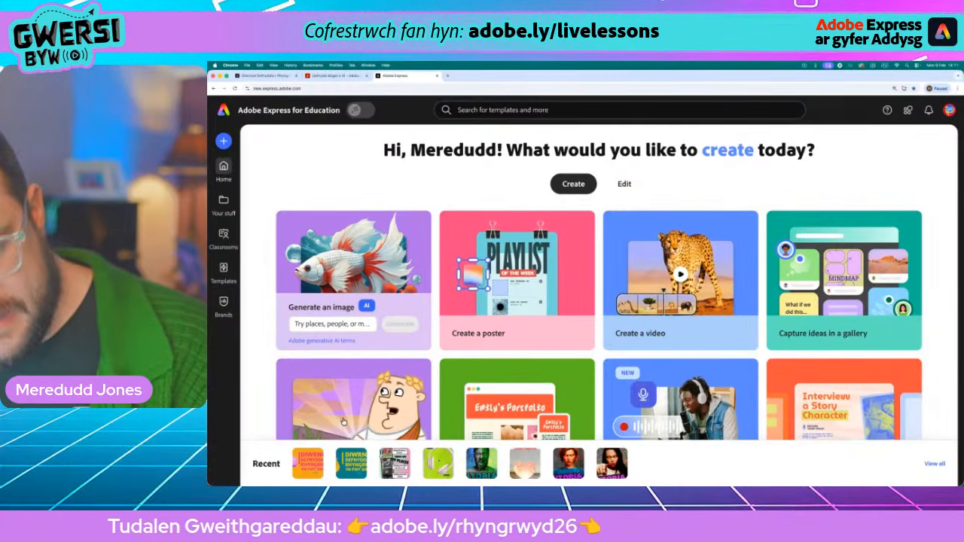
{"action": "left_click", "coordinate": [353, 469]}
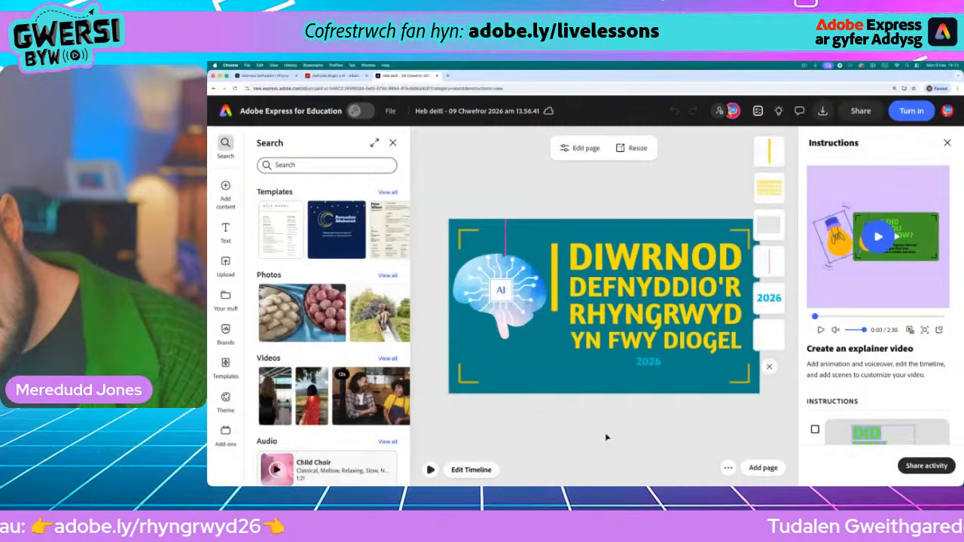
{"action": "left_click", "coordinate": [472, 470]}
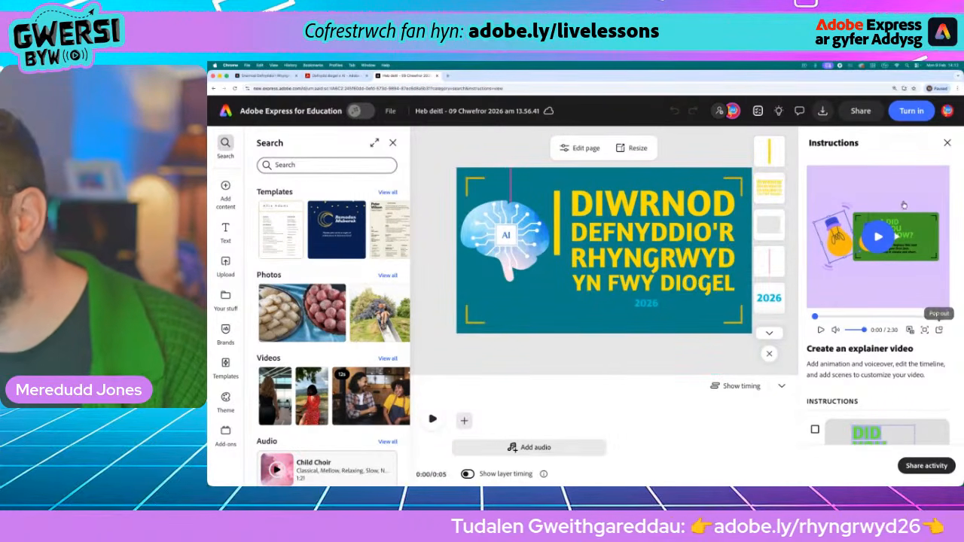
{"action": "left_click", "coordinate": [947, 143]}
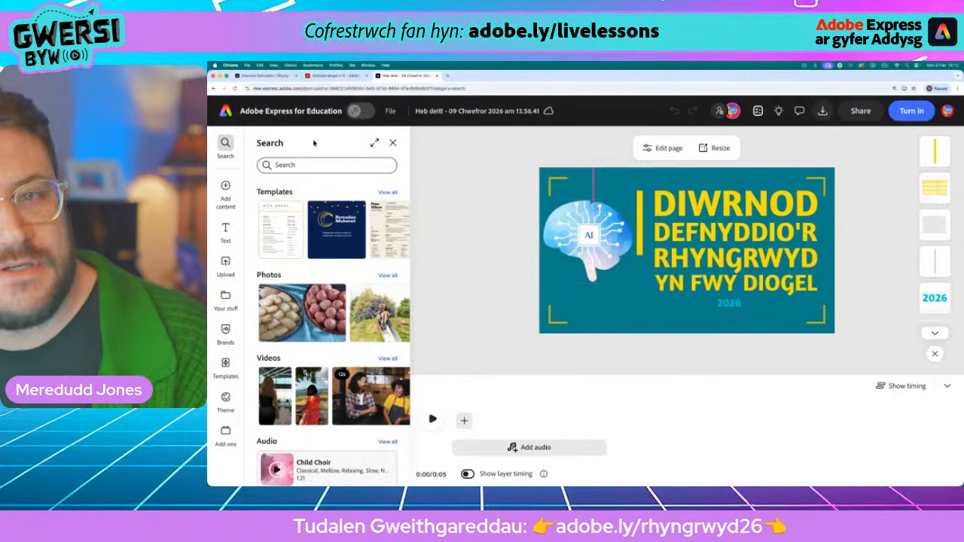
- Return to the home page, create a new blank video, and add the stock clip of someone writing in a classroom
{"action": "left_click", "coordinate": [224, 116]}
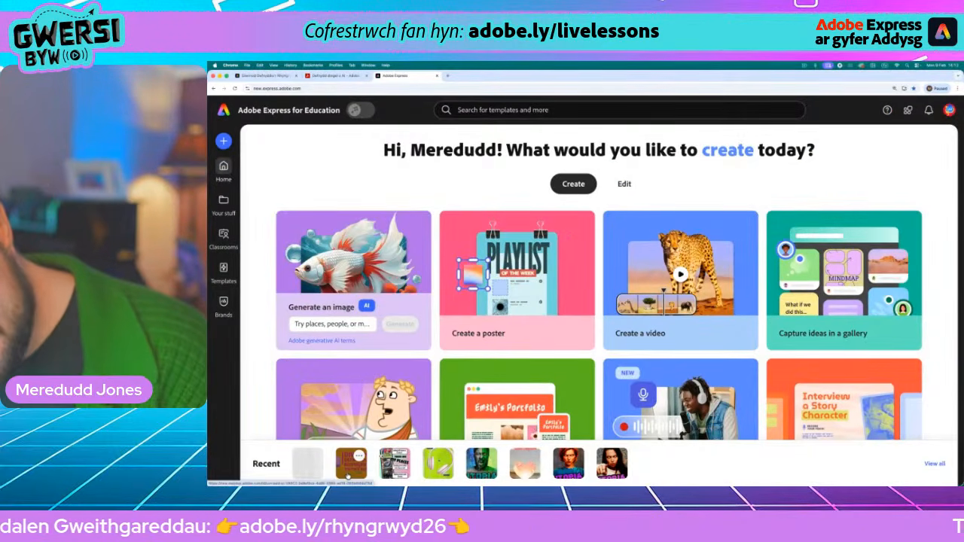
{"action": "left_click", "coordinate": [224, 141]}
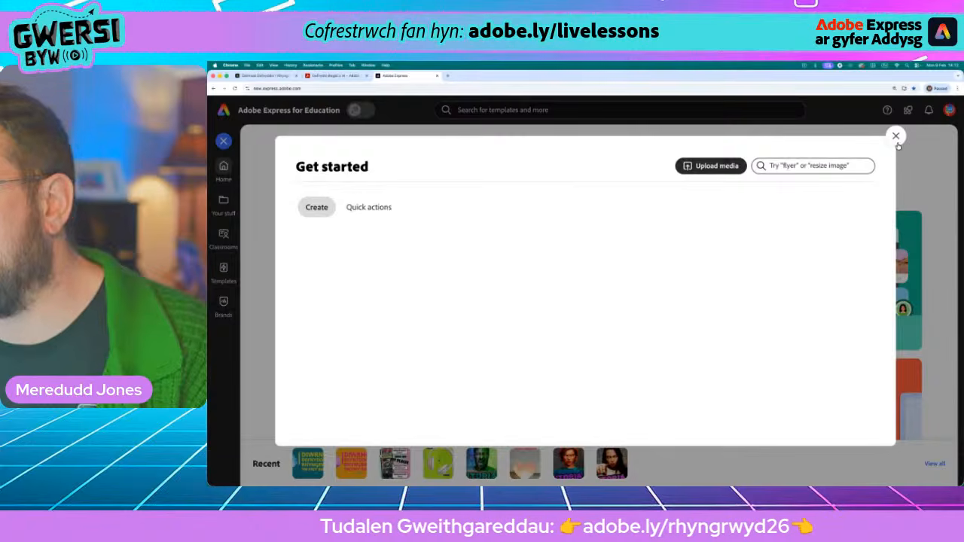
{"action": "left_click", "coordinate": [235, 89]}
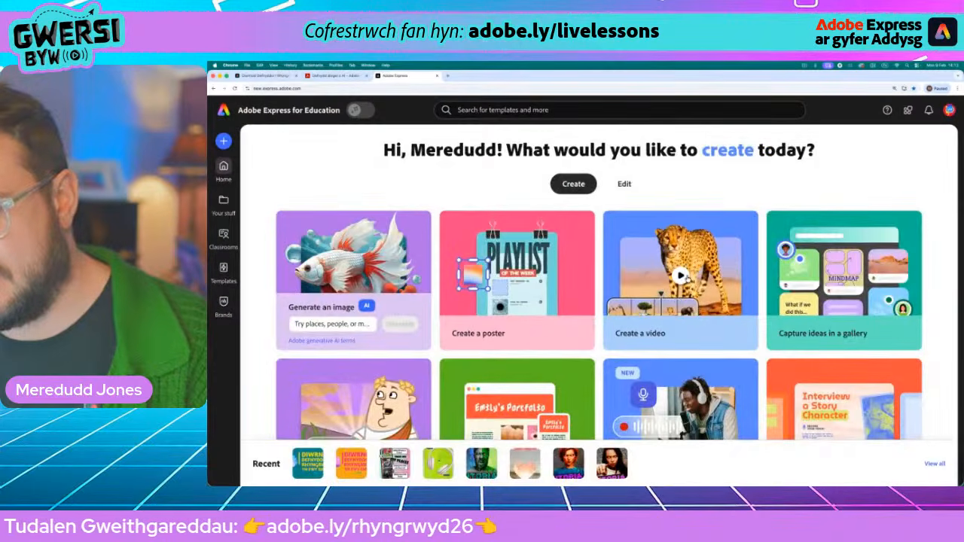
{"action": "left_click", "coordinate": [688, 277]}
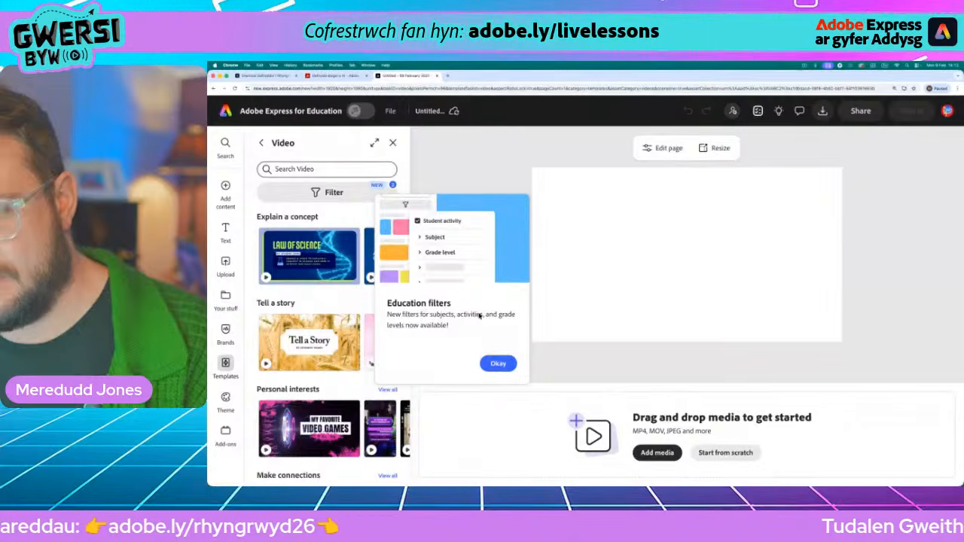
{"action": "left_click", "coordinate": [498, 364]}
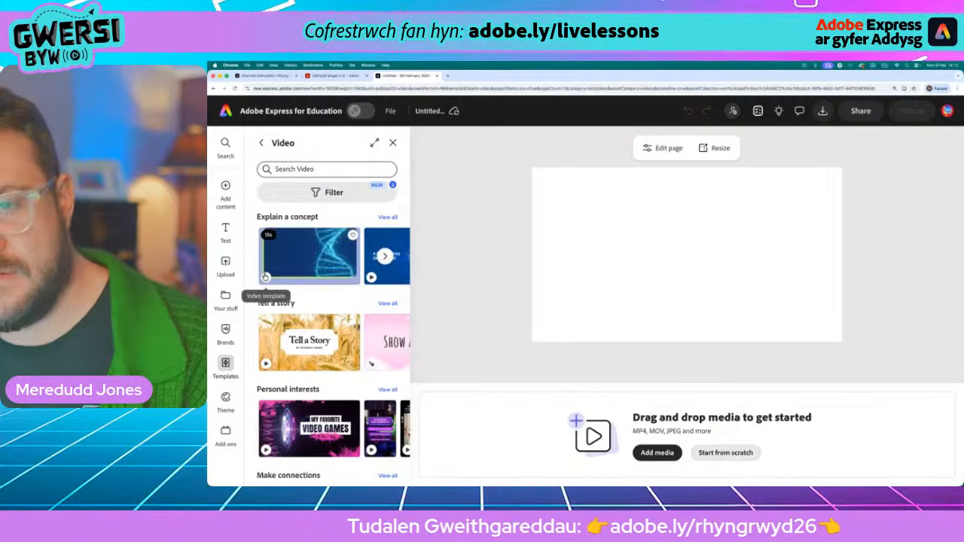
{"action": "left_click", "coordinate": [225, 189]}
{"action": "left_click", "coordinate": [362, 194]}
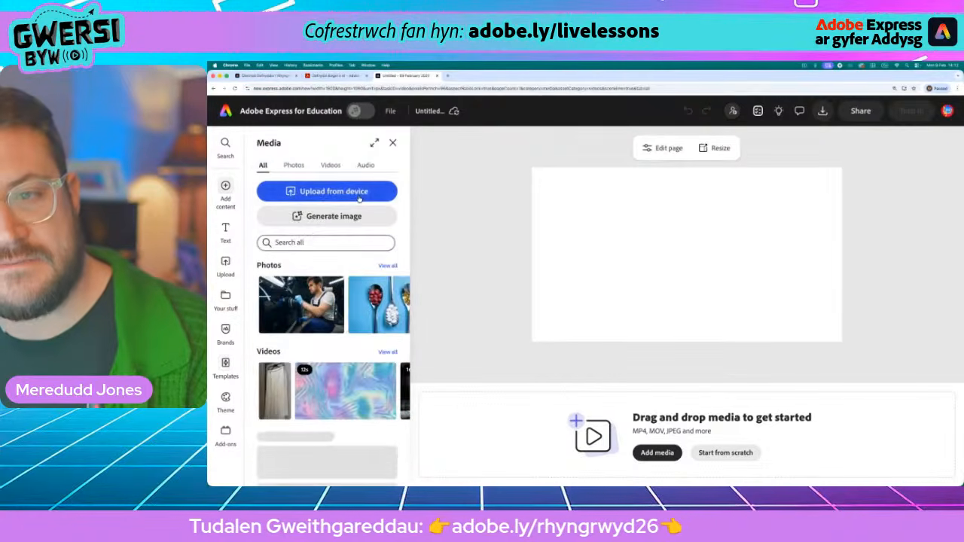
{"action": "left_click", "coordinate": [330, 165]}
{"action": "left_click", "coordinate": [309, 334]}
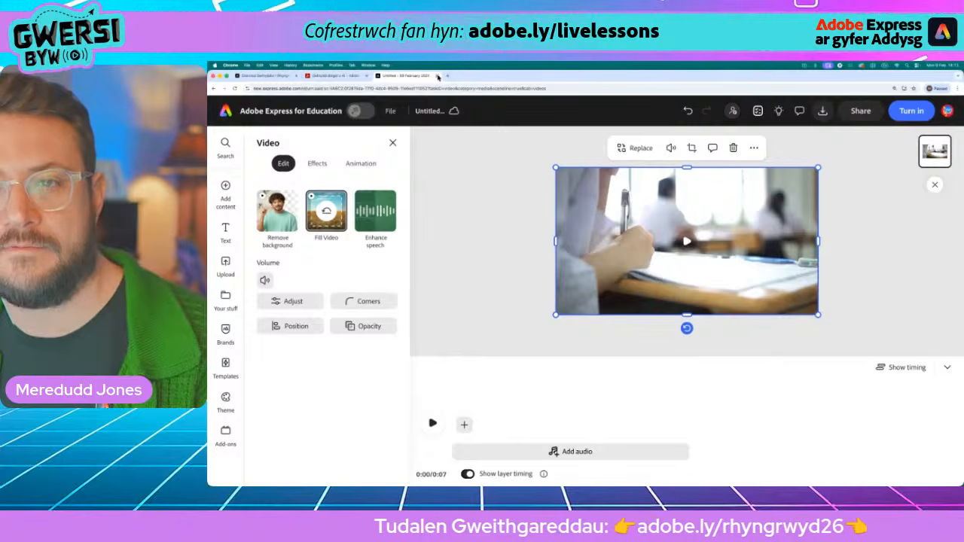
- Close the classroom video's tab, reopen the teal AI brain design in a new tab from recent files, and close its instructions
{"action": "left_click", "coordinate": [440, 76]}
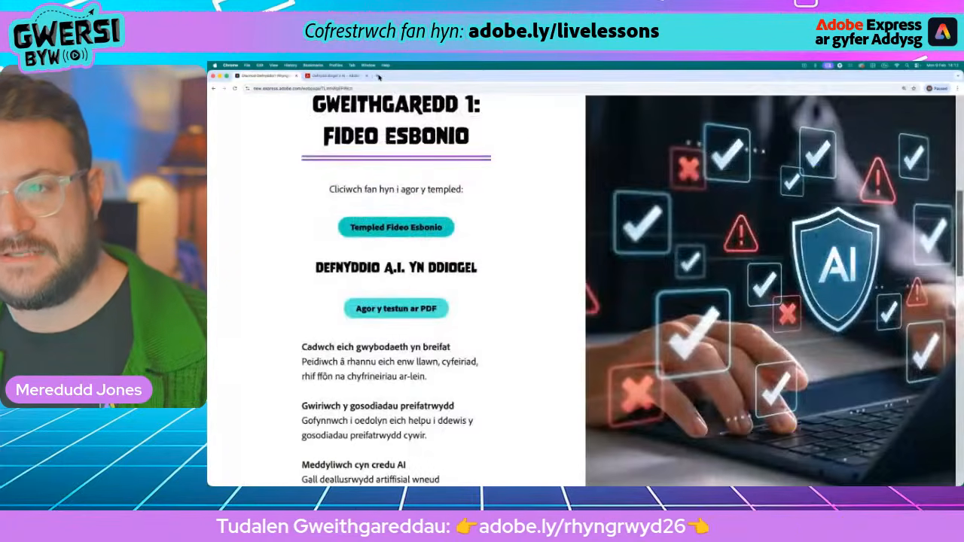
{"action": "left_click", "coordinate": [378, 76]}
{"action": "left_click", "coordinate": [239, 99]}
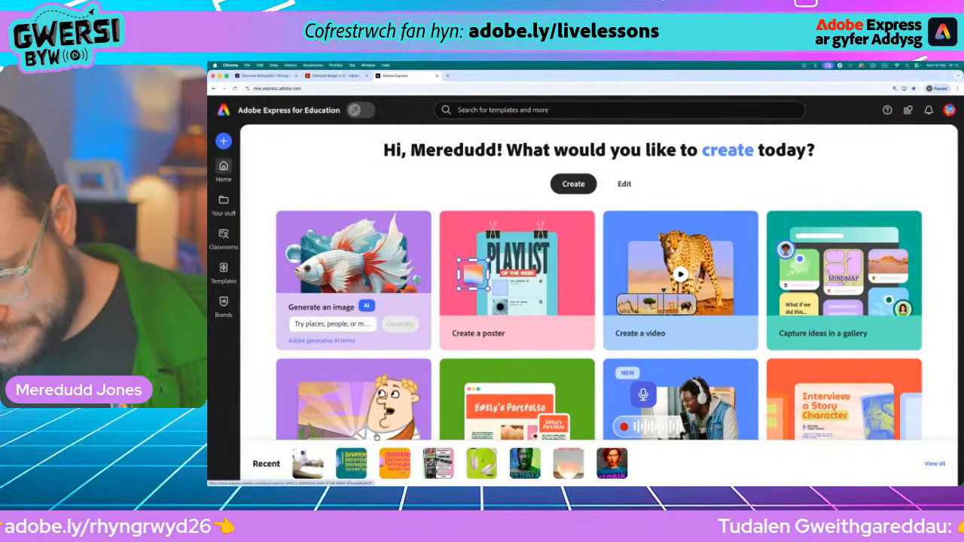
{"action": "left_click", "coordinate": [400, 461]}
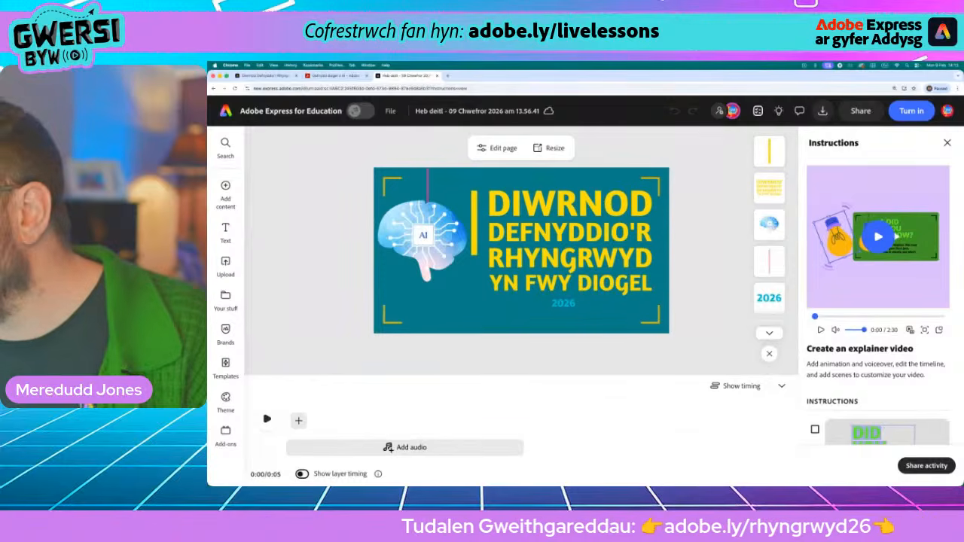
{"action": "left_click", "coordinate": [948, 143]}
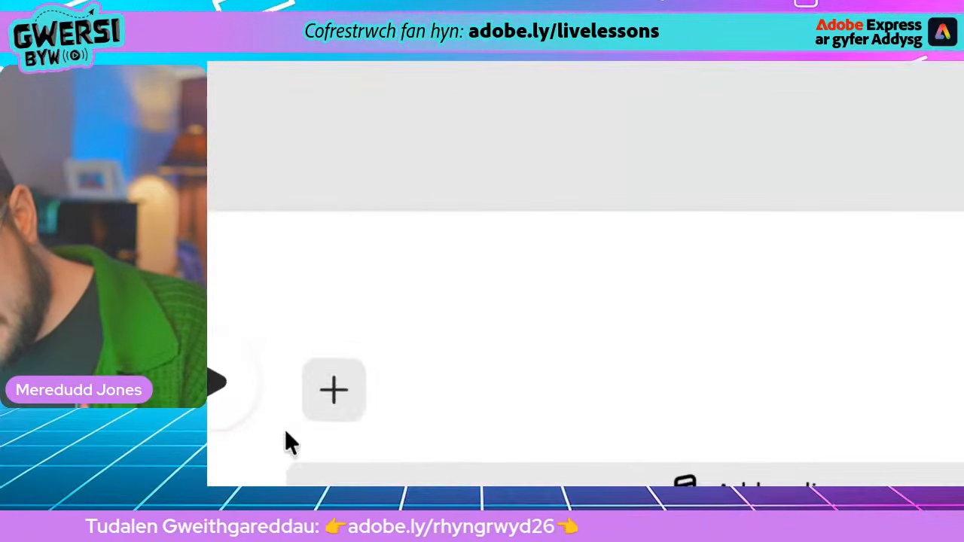
- Add a blank scene after the teal title scene and undo the addition
{"action": "left_click", "coordinate": [300, 422]}
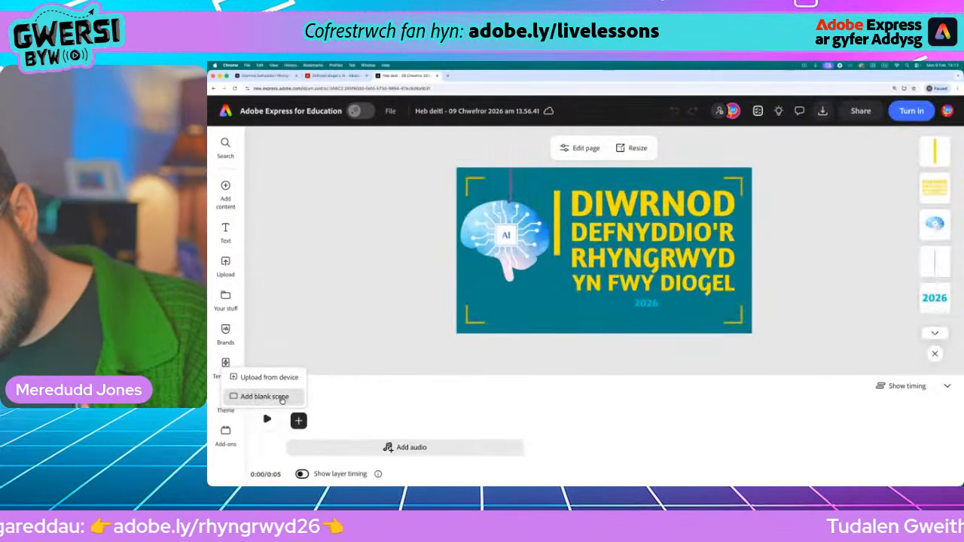
{"action": "left_click", "coordinate": [298, 345]}
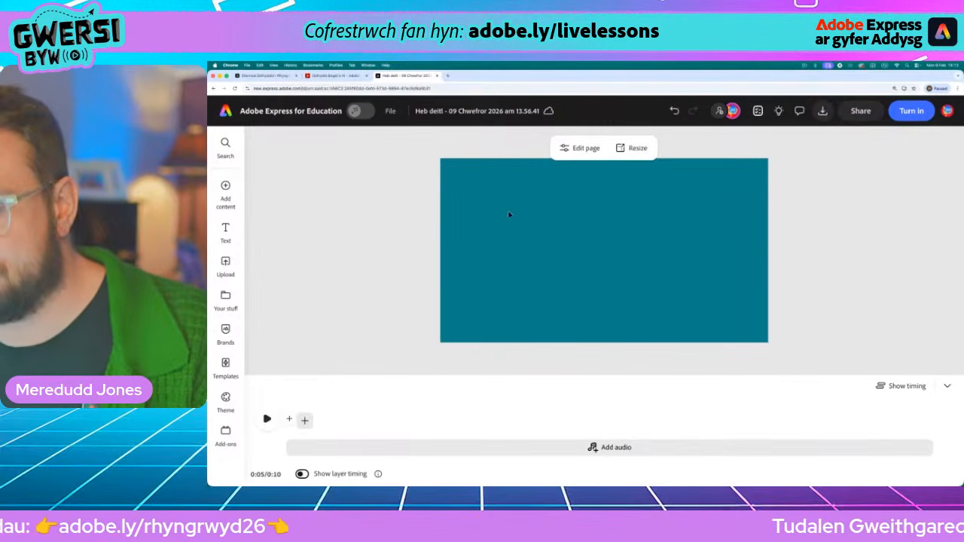
{"action": "left_click", "coordinate": [676, 111]}
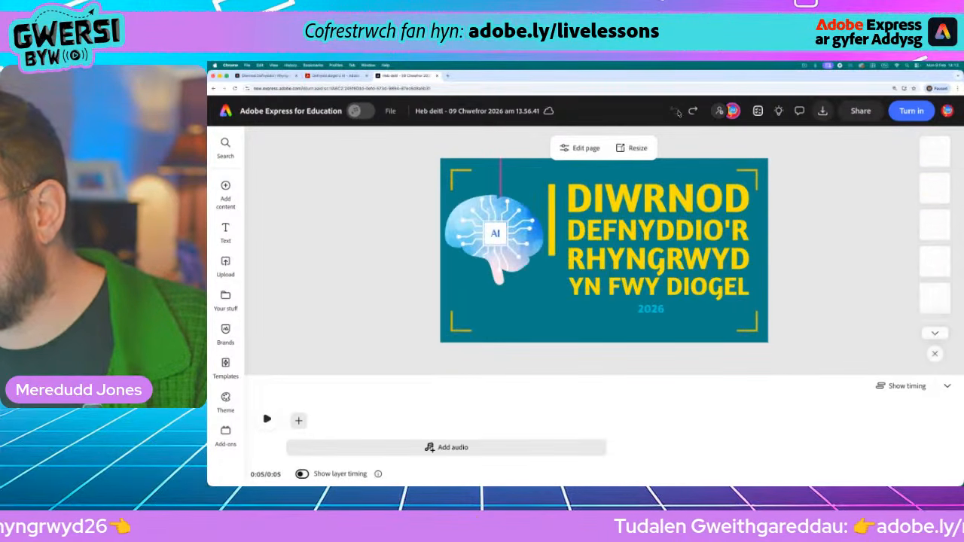
- Return to the home page, open the recent orange AI design, and close its instructions
{"action": "left_click", "coordinate": [225, 111]}
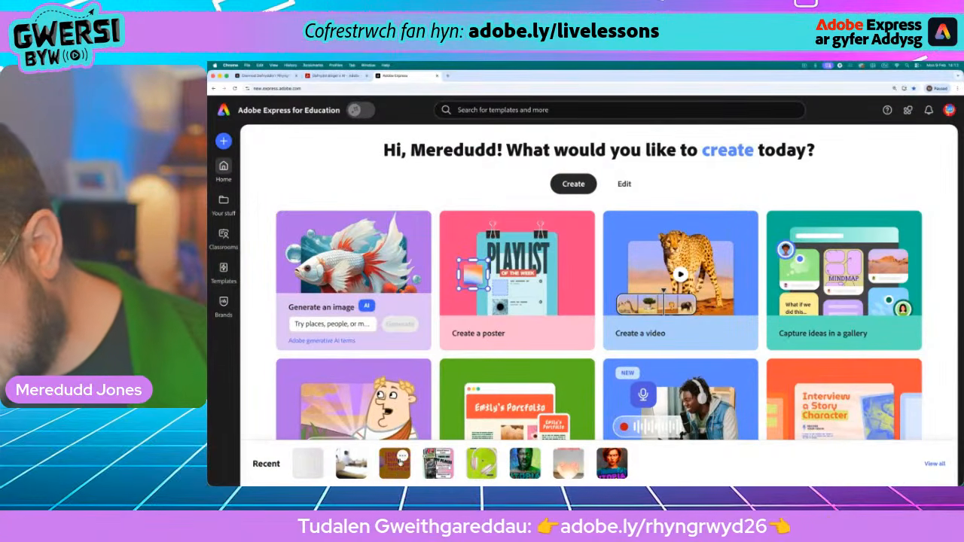
{"action": "left_click", "coordinate": [397, 468]}
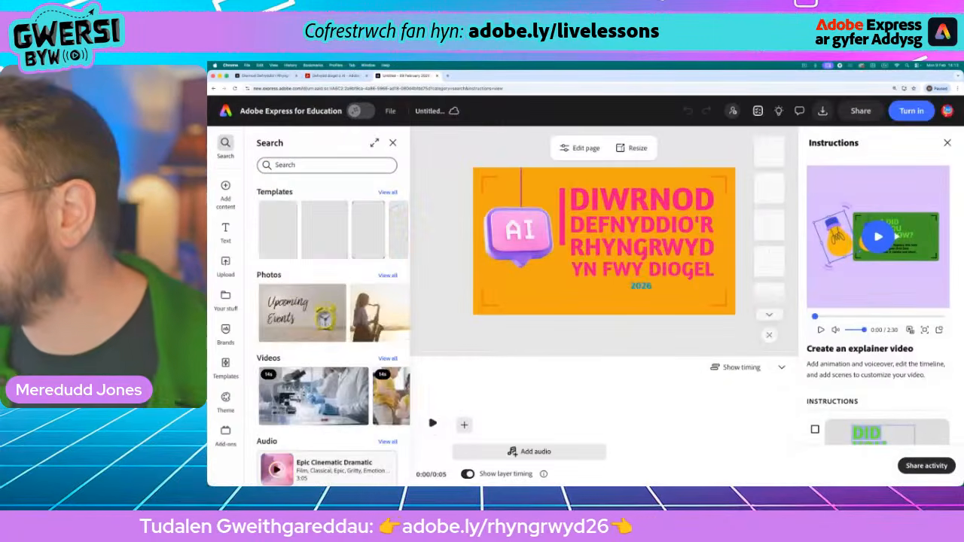
{"action": "left_click", "coordinate": [948, 142]}
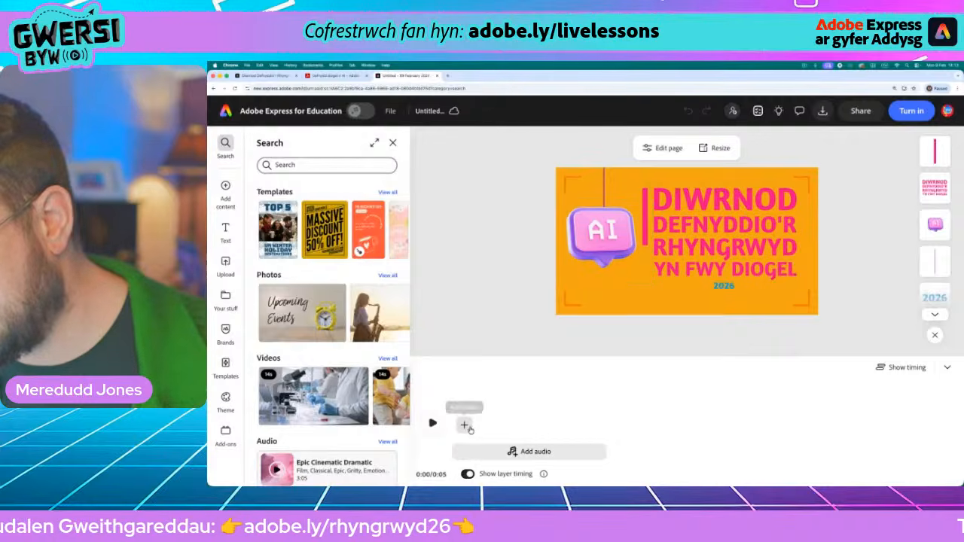
- Add a blank scene after the orange title scene and go back to the title scene in the timeline
{"action": "left_click", "coordinate": [465, 426]}
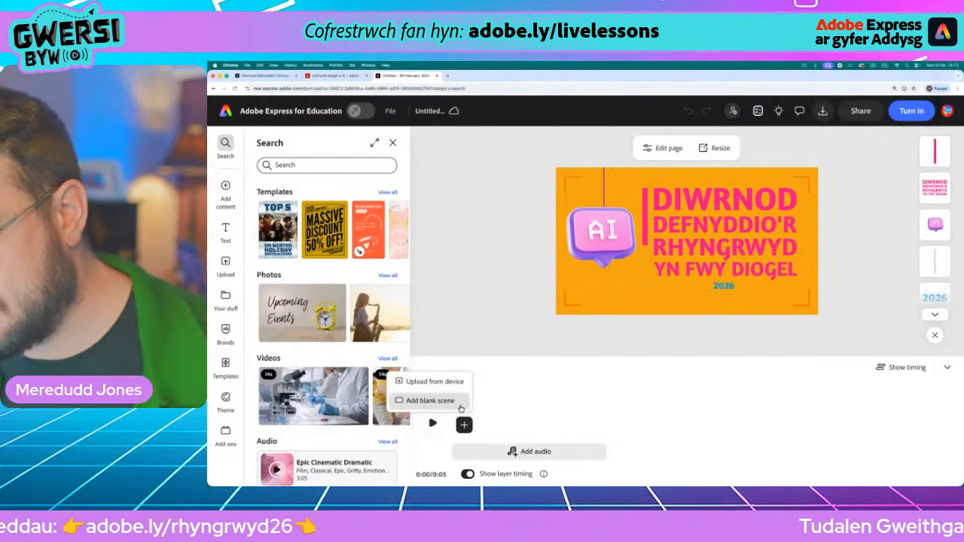
{"action": "left_click", "coordinate": [430, 401]}
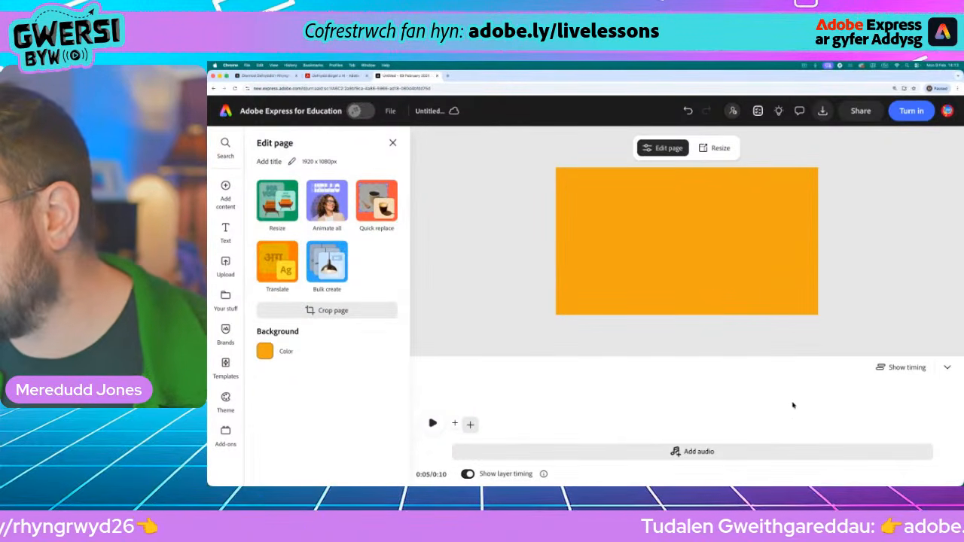
{"action": "left_click", "coordinate": [545, 394]}
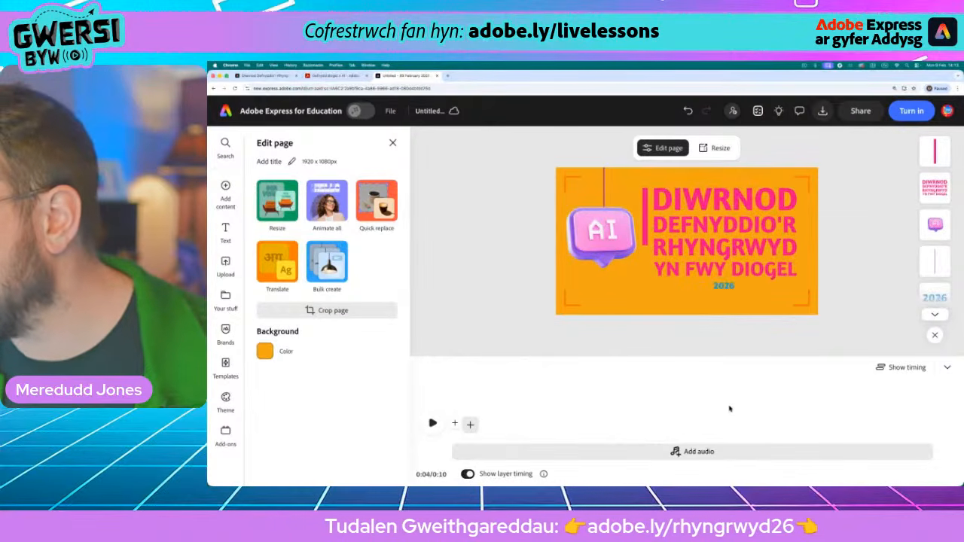
- Try lower browser zoom levels on the editor page, restore the original zoom, and reload the page
{"action": "left_click", "coordinate": [896, 89]}
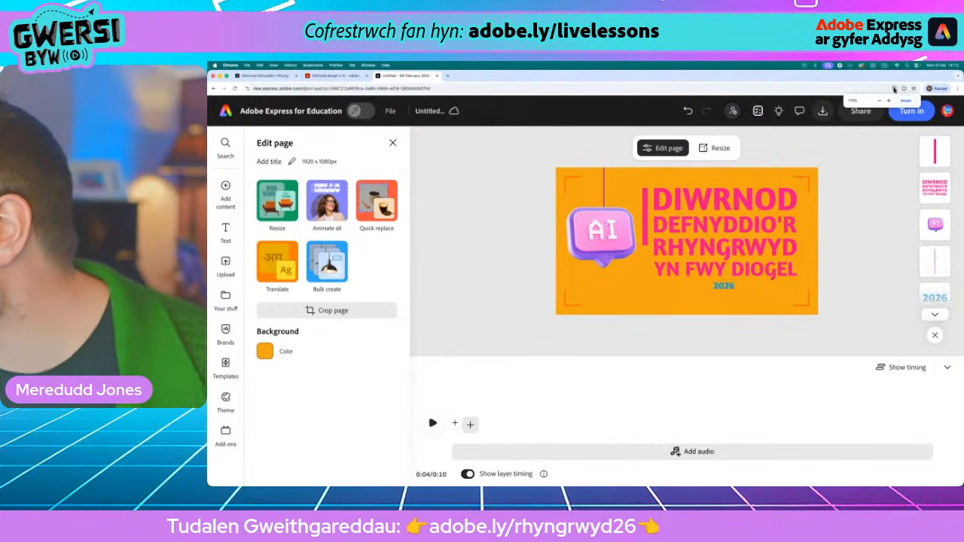
{"action": "left_click", "coordinate": [880, 101]}
{"action": "left_click", "coordinate": [880, 101]}
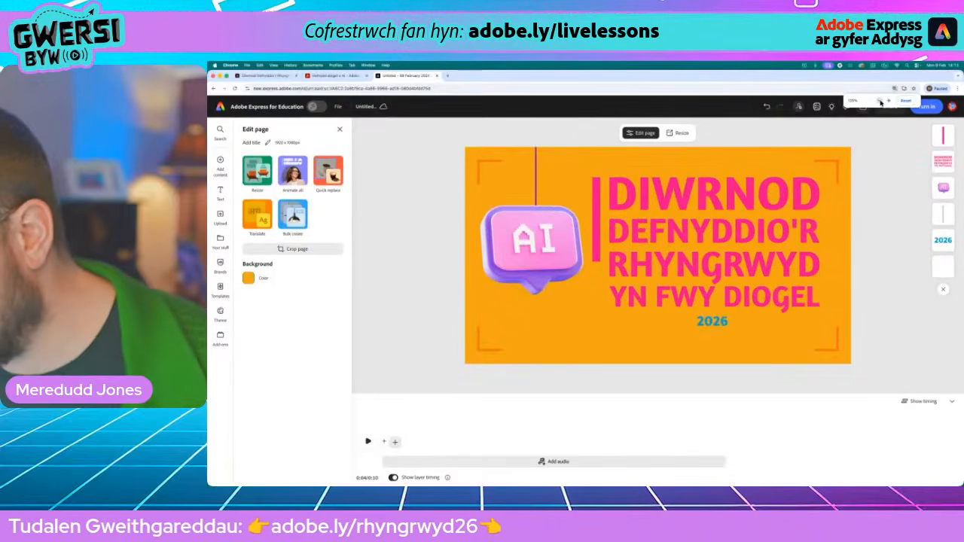
{"action": "left_click", "coordinate": [880, 101]}
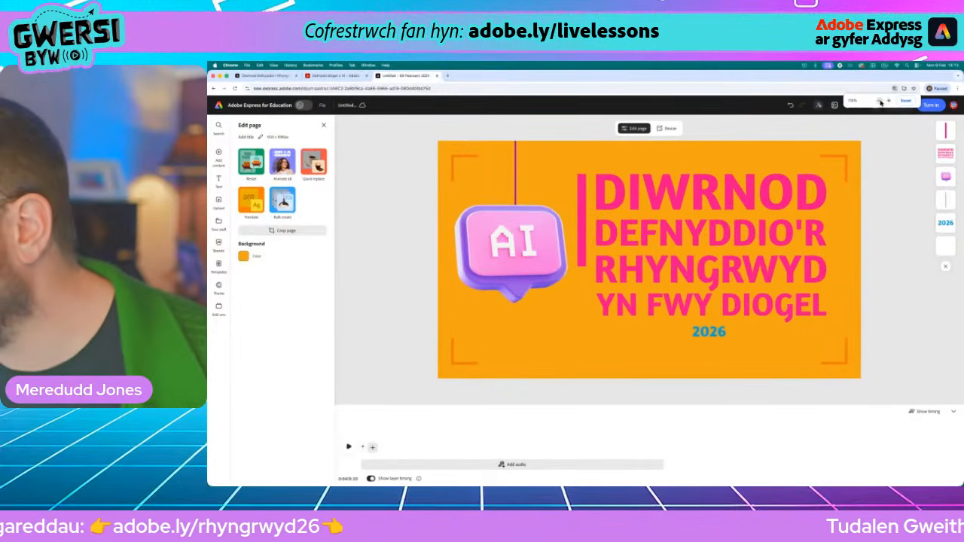
{"action": "left_click", "coordinate": [889, 101]}
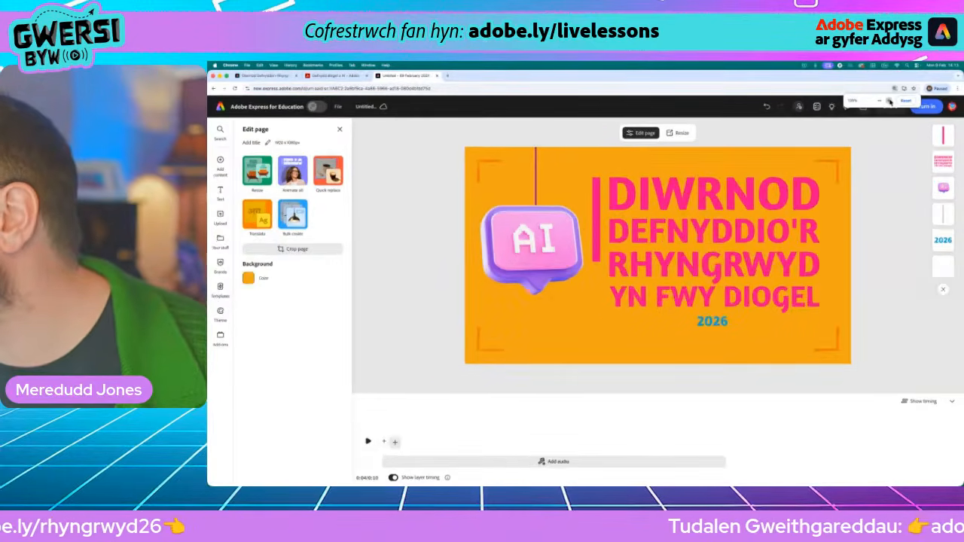
{"action": "left_click", "coordinate": [889, 101]}
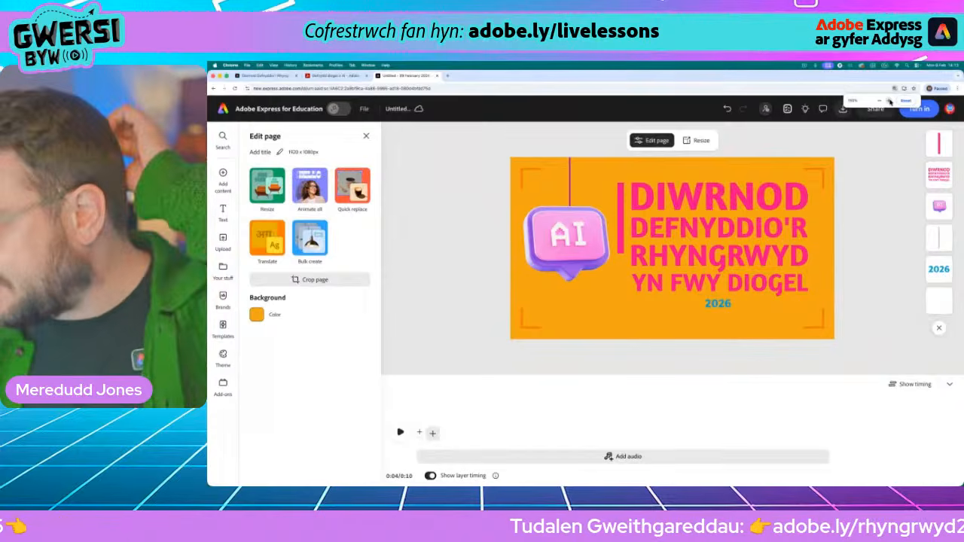
{"action": "left_click", "coordinate": [889, 101]}
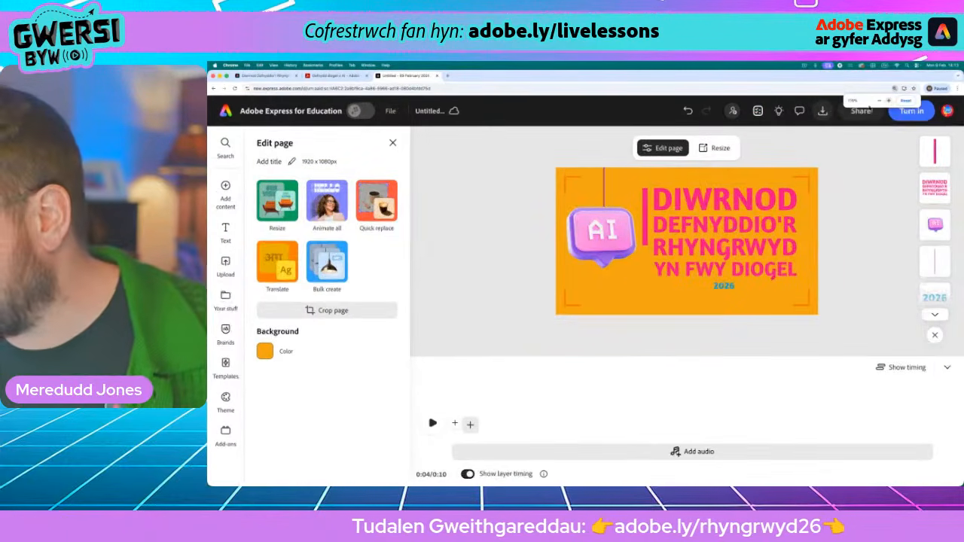
{"action": "left_click", "coordinate": [235, 89]}
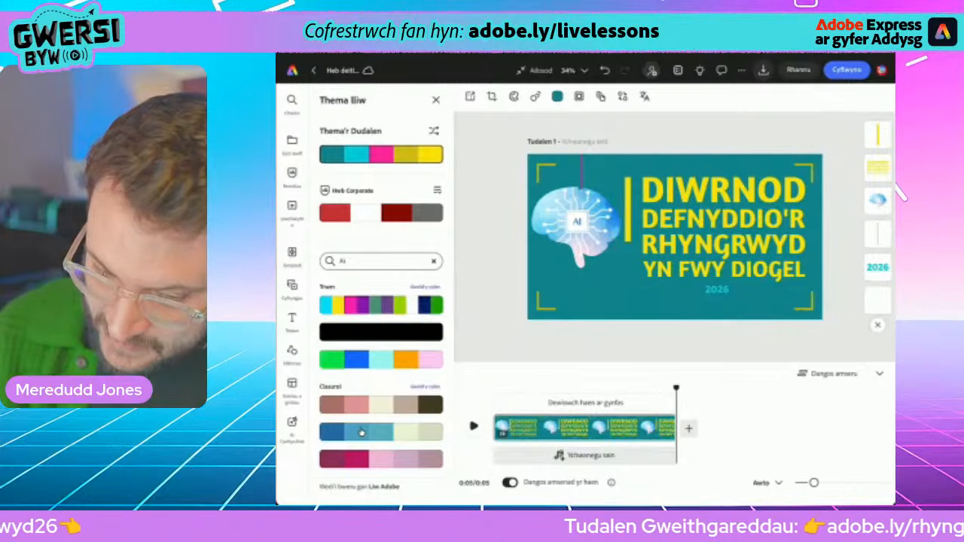
- On the iPad, duplicate the teal AI brain title scene and move the playhead into the copy at 0:06
{"action": "left_click", "coordinate": [576, 222]}
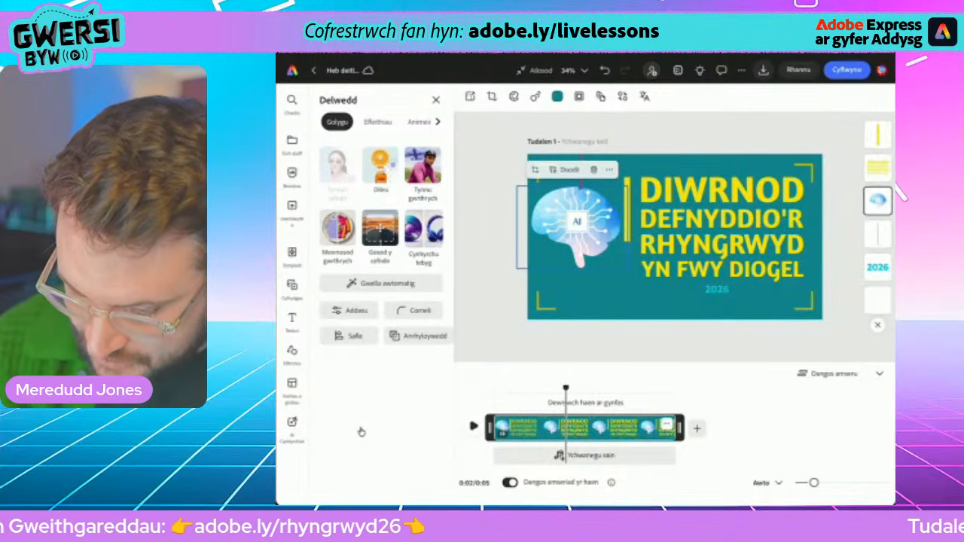
{"action": "left_click", "coordinate": [667, 425]}
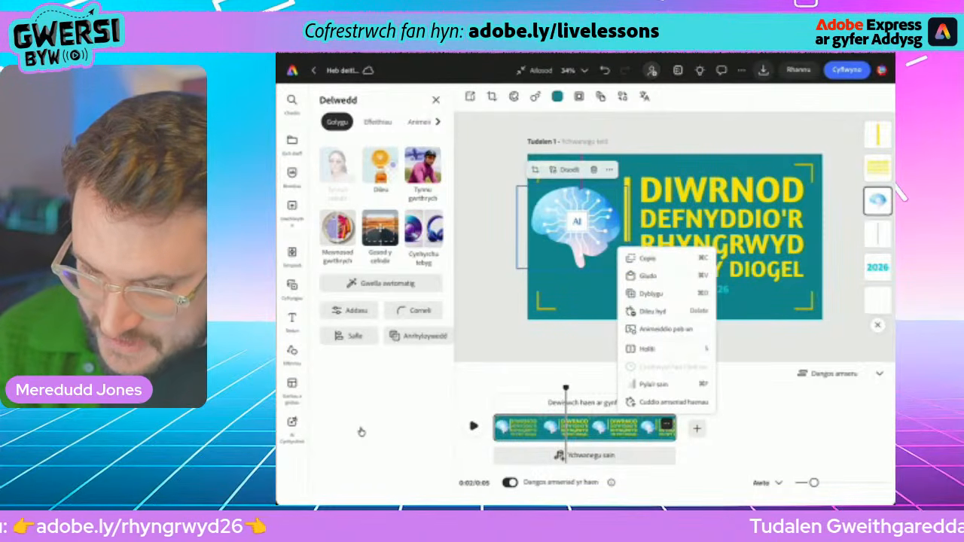
{"action": "left_click", "coordinate": [651, 294]}
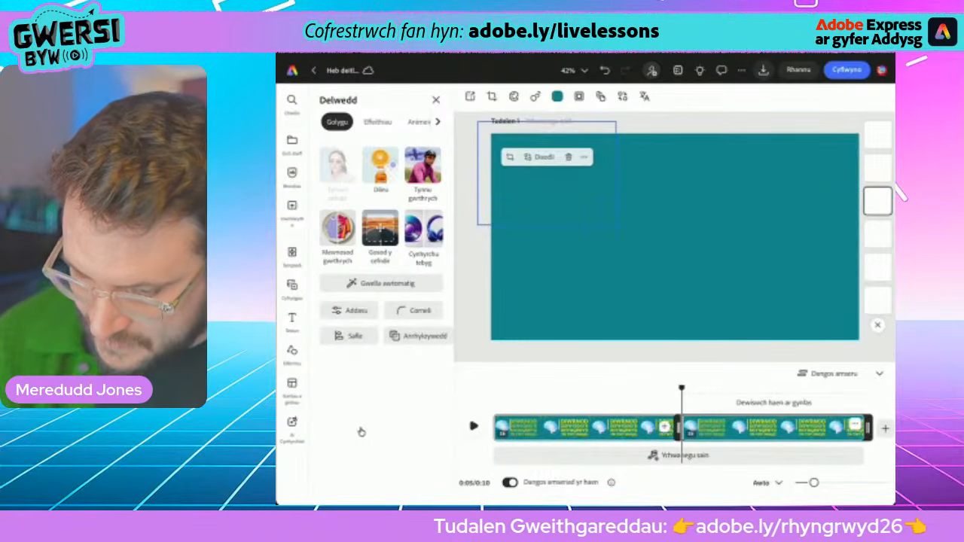
{"action": "mouse_move", "coordinate": [682, 388]}
{"action": "left_mouse_down"}
{"action": "mouse_move", "coordinate": [575, 388]}
{"action": "mouse_move", "coordinate": [771, 388]}
{"action": "mouse_move", "coordinate": [558, 388]}
{"action": "mouse_move", "coordinate": [750, 388]}
{"action": "mouse_move", "coordinate": [570, 388]}
{"action": "mouse_move", "coordinate": [736, 388]}
{"action": "left_mouse_up"}
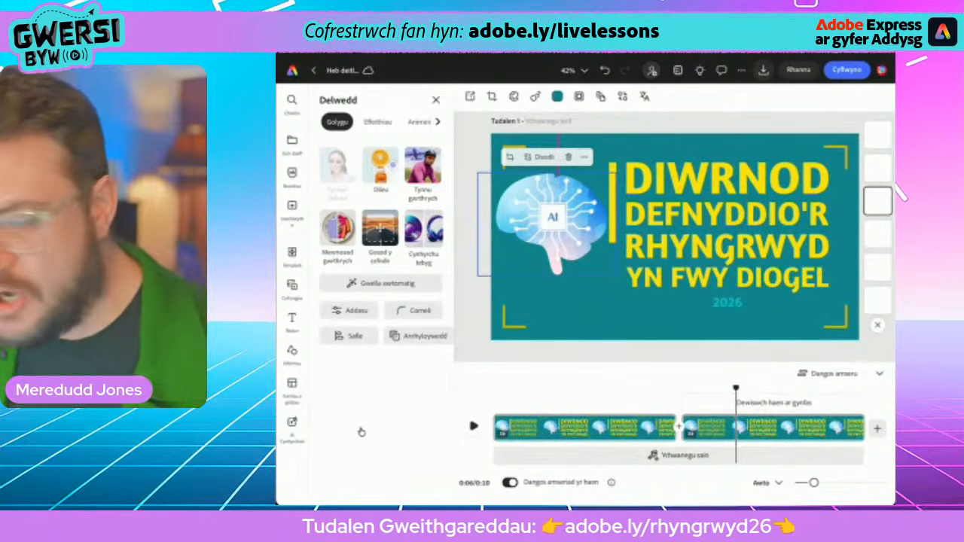
- Switch to the browser, open the "Defnydd diogel o AI" PDF, and copy its heading "Meddyliwch cyn credu AI"
{"action": "left_click_drag", "start_coordinate": [586, 503], "coordinate": [603, 377]}
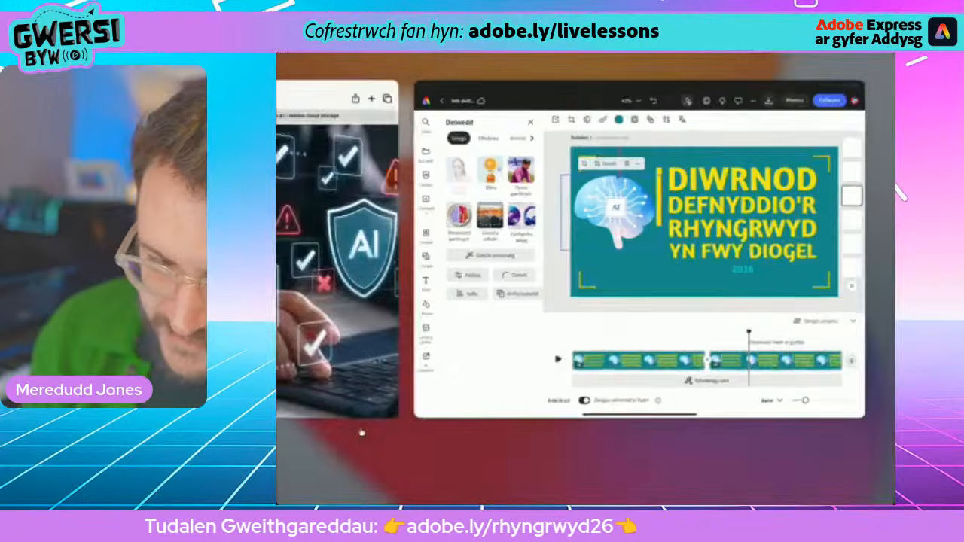
{"action": "left_click", "coordinate": [775, 341]}
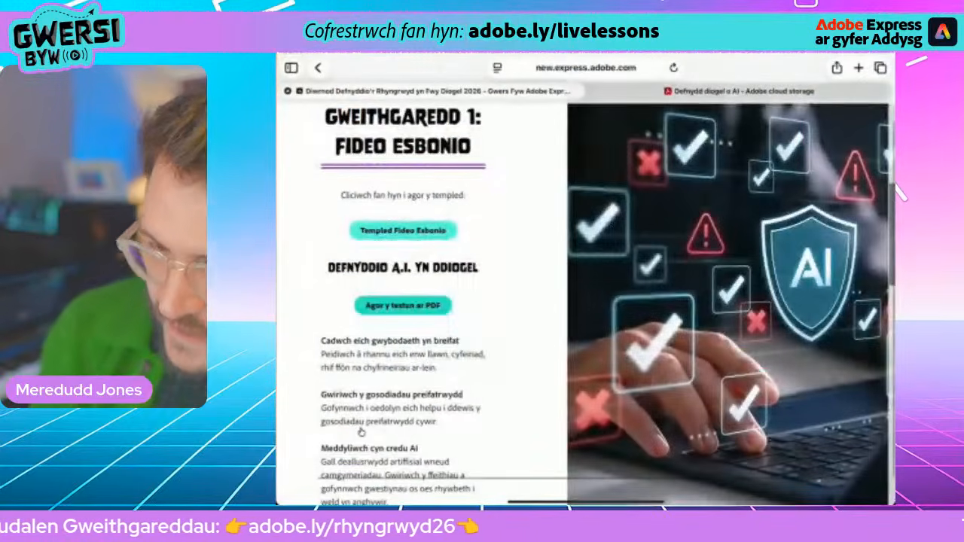
{"action": "left_click", "coordinate": [739, 91]}
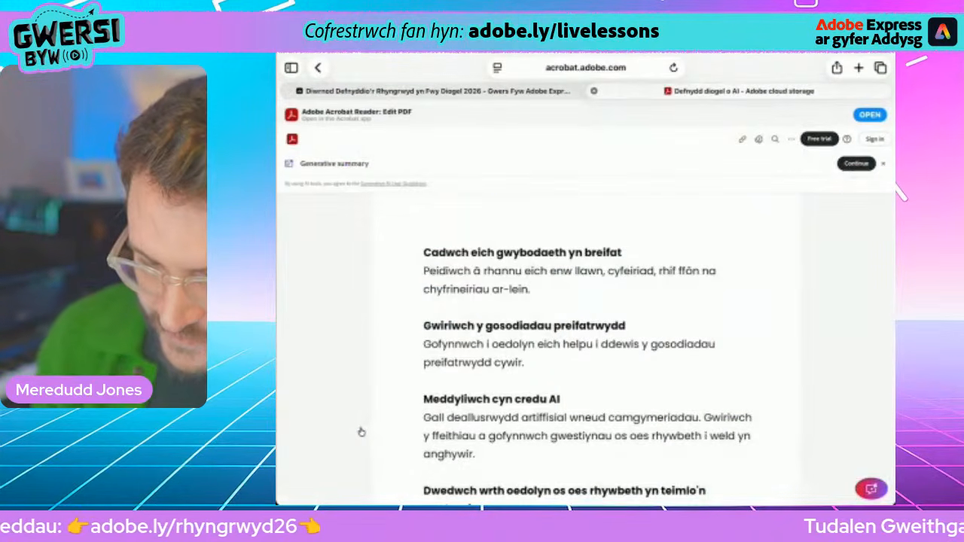
{"action": "scroll", "coordinate": [361, 431], "scroll_direction": "down", "scroll_amount": 10}
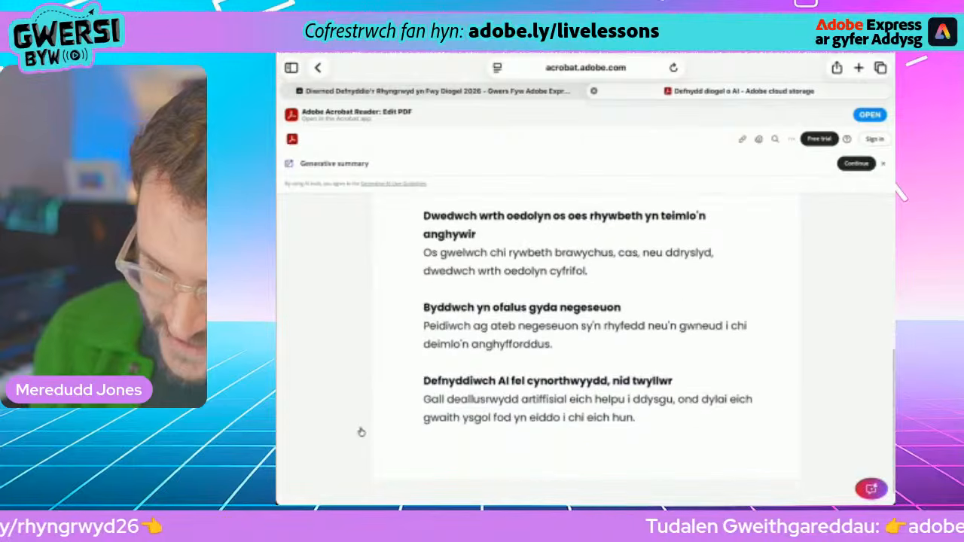
{"action": "scroll", "coordinate": [361, 432], "scroll_direction": "up", "scroll_amount": 5}
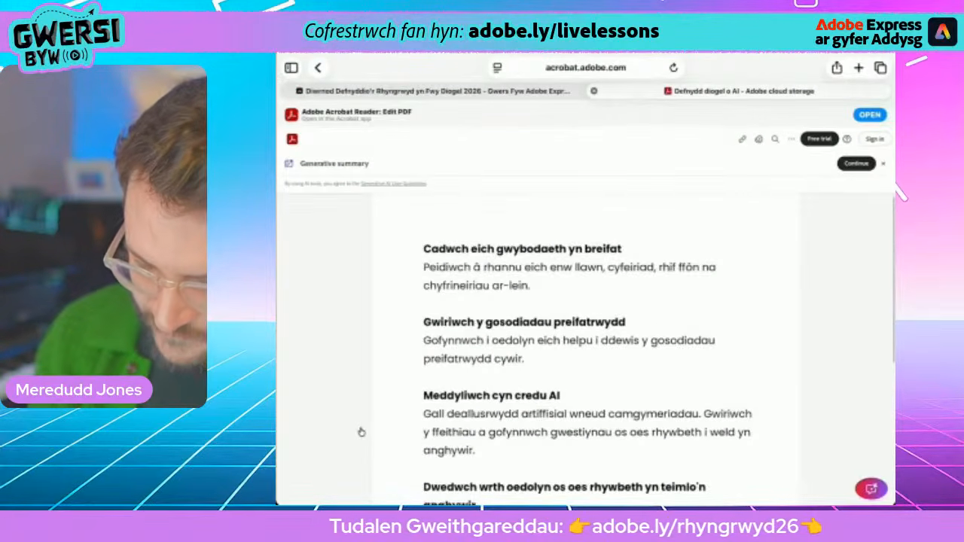
{"action": "scroll", "coordinate": [361, 432], "scroll_direction": "down", "scroll_amount": 3}
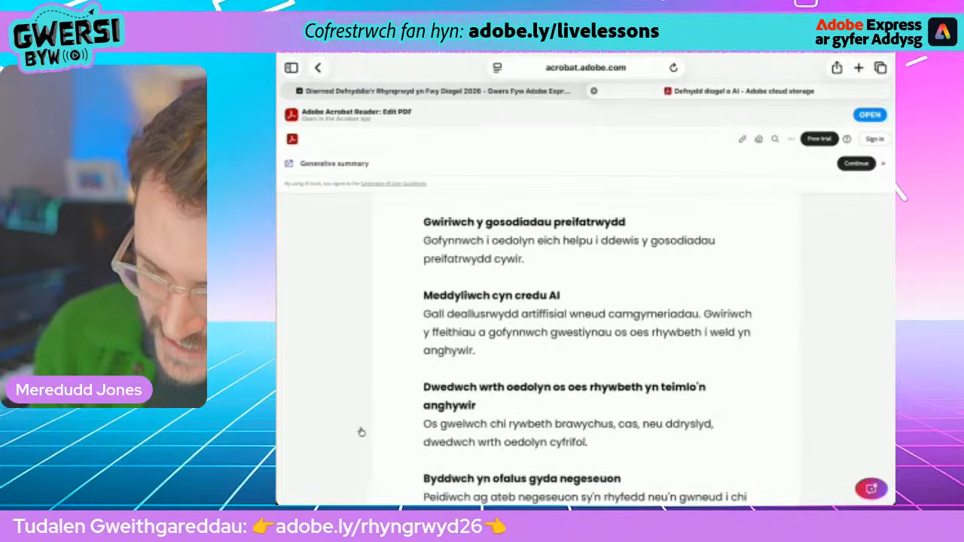
{"action": "left_click_drag", "start_coordinate": [417, 285], "coordinate": [566, 307]}
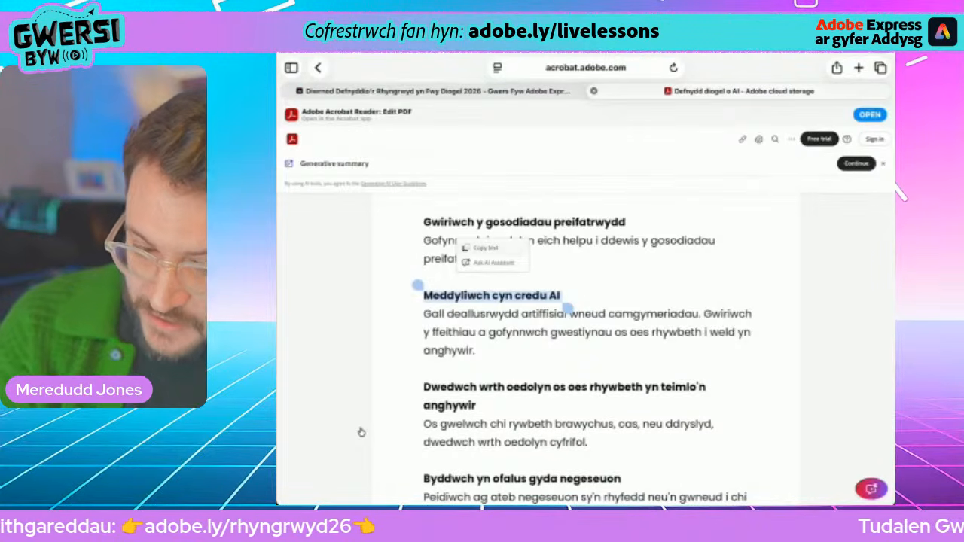
{"action": "left_click", "coordinate": [361, 432]}
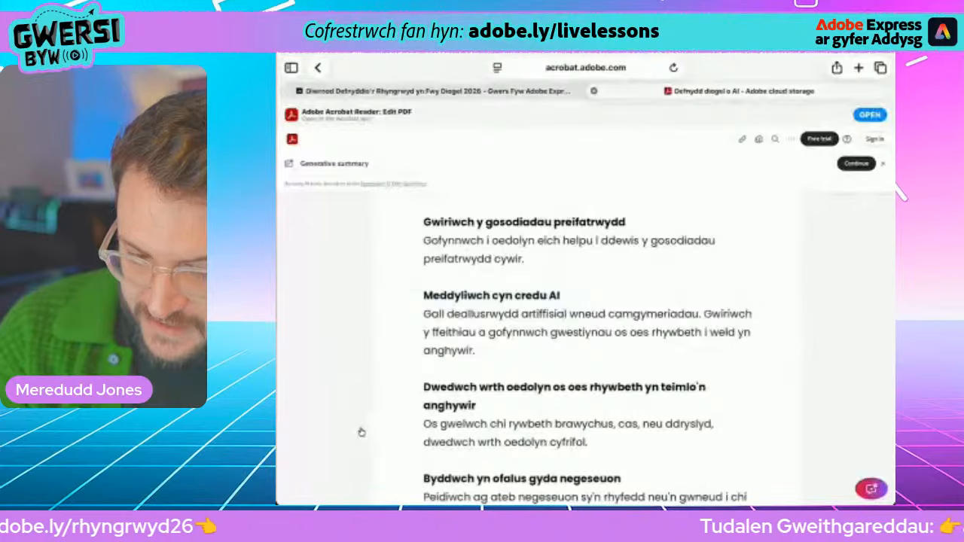
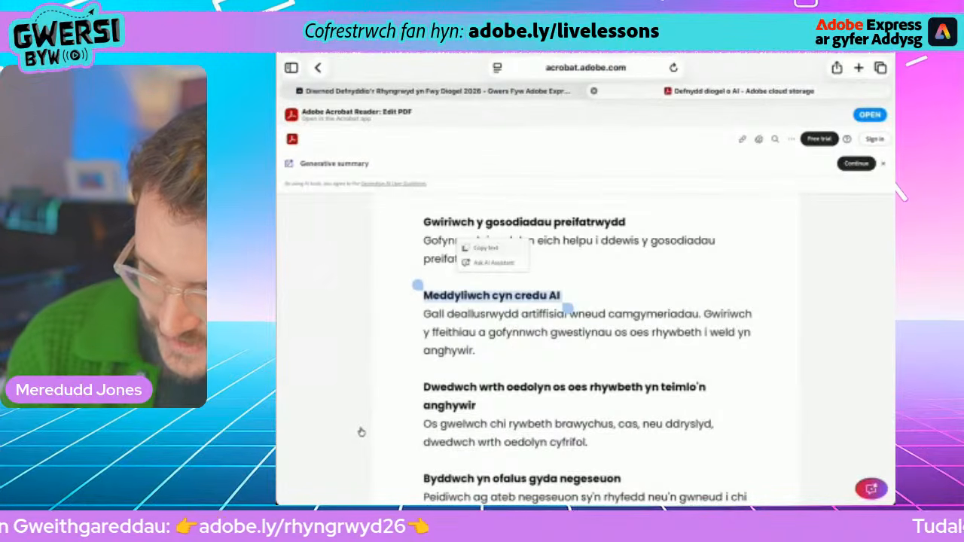
- Switch back to Adobe Express and replace the duplicated scene's title with the copied "Meddyliwch cyn credu AI"
{"action": "key", "text": "super+Tab"}
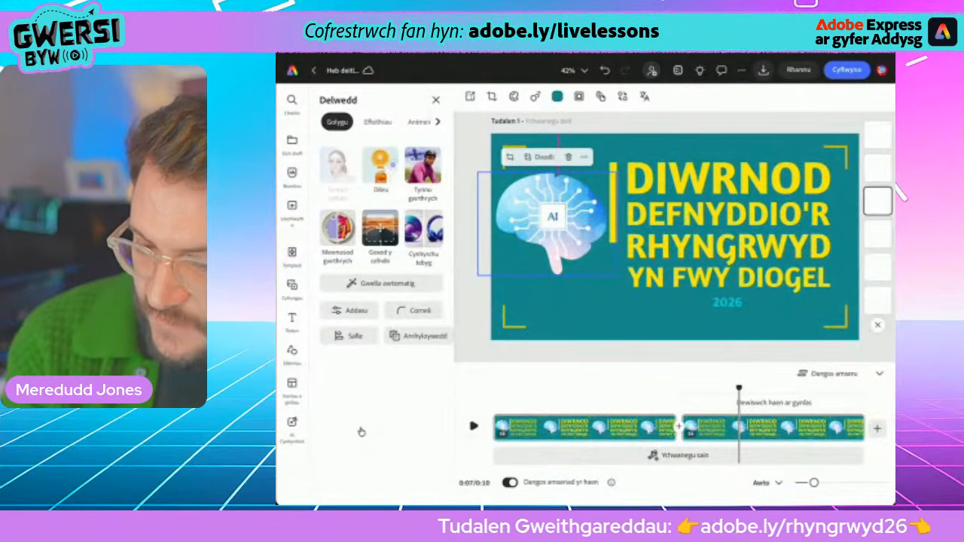
{"action": "key", "text": "Tab"}
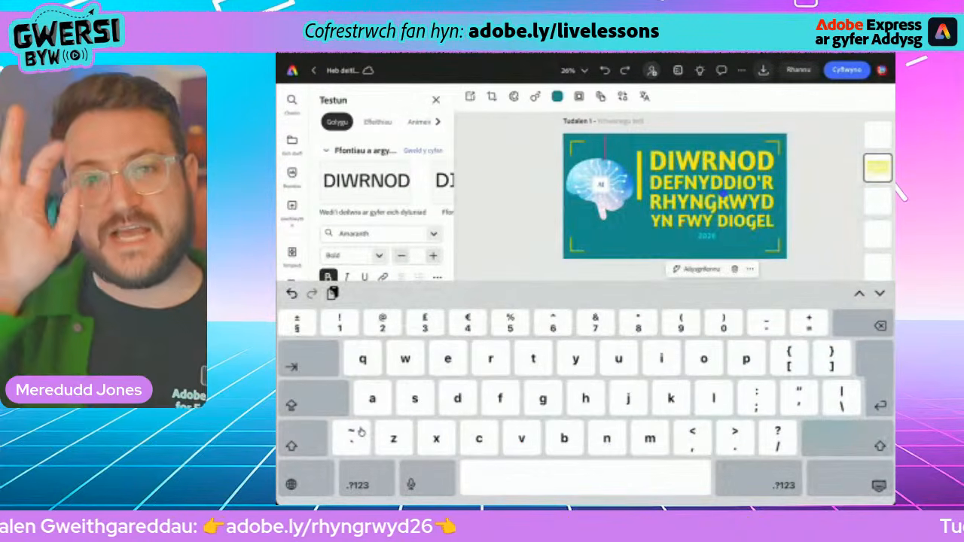
{"action": "key", "text": "ctrl+a"}
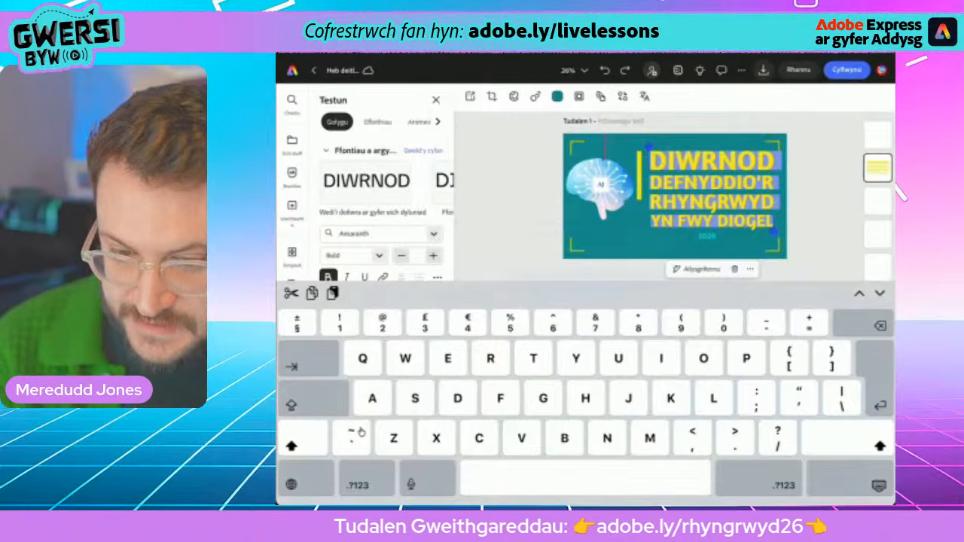
{"action": "key", "text": "super+v"}
{"action": "left_click", "coordinate": [586, 306]}
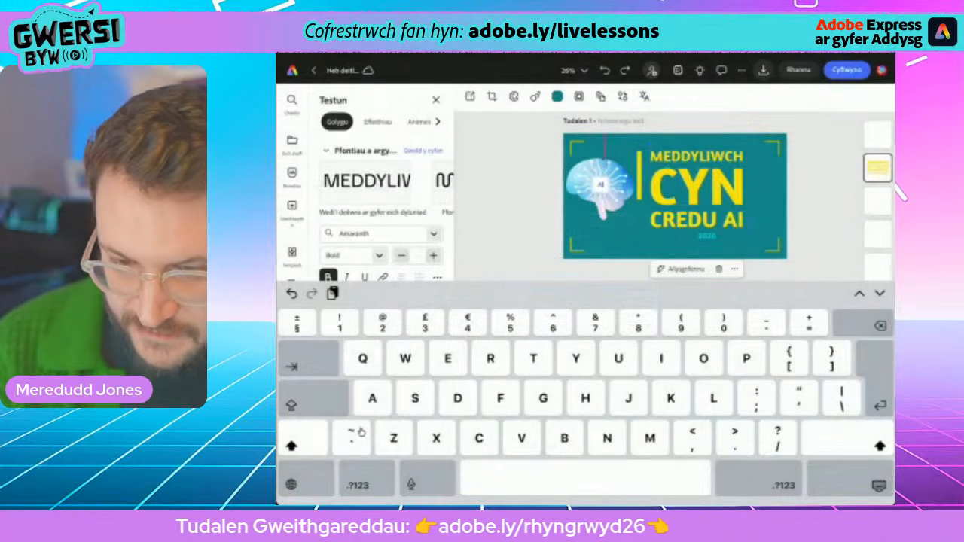
{"action": "left_click", "coordinate": [878, 485]}
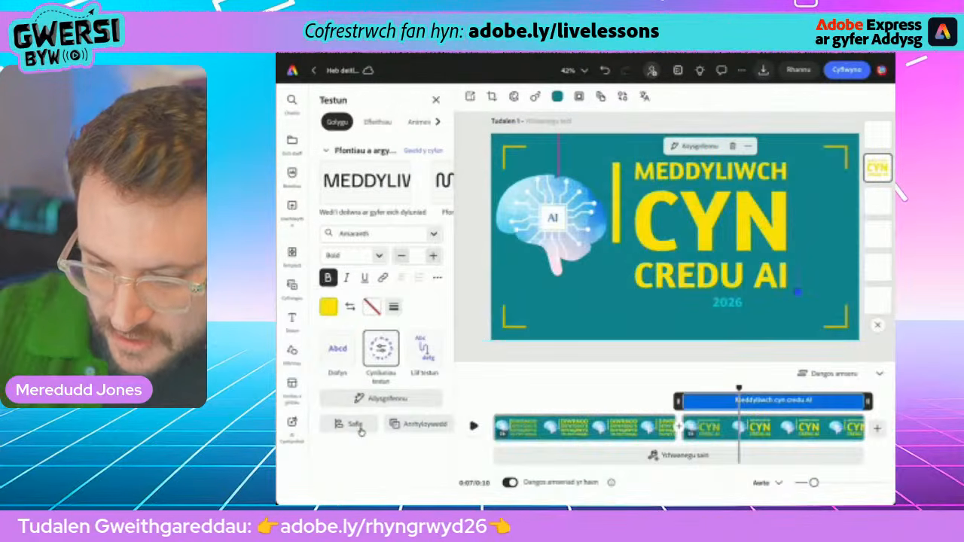
- Widen the "Meddyliwch cyn credu AI" title so it wraps onto two lines, and place it beside the upper part of the yellow bar
{"action": "left_click", "coordinate": [786, 218]}
{"action": "left_click", "coordinate": [878, 486]}
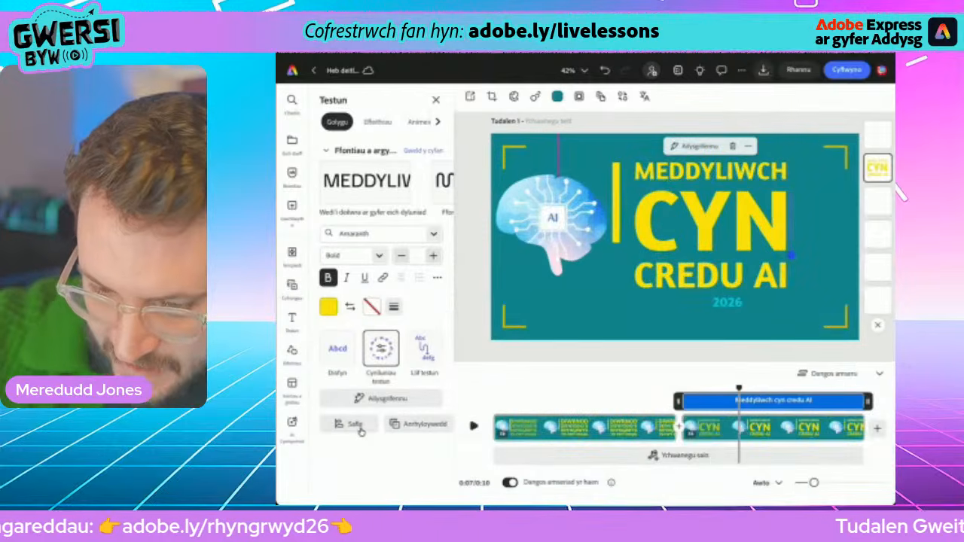
{"action": "left_click_drag", "start_coordinate": [793, 290], "coordinate": [837, 264]}
{"action": "left_click_drag", "start_coordinate": [735, 190], "coordinate": [732, 197]}
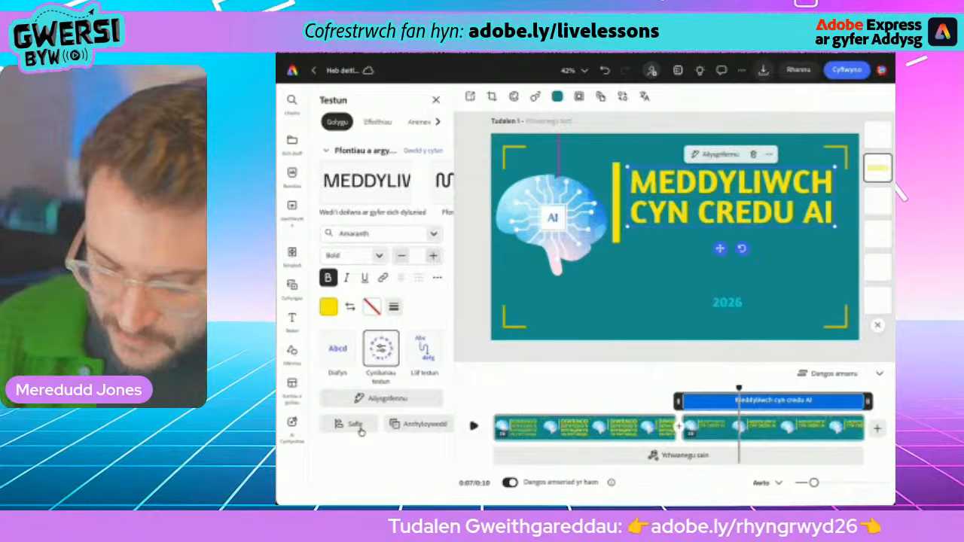
- Switch to the browser PDF and copy the full paragraph beneath "Meddyliwch cyn credu AI", from "Gall deallusrwydd artiffisial" to "anghywir."
{"action": "left_click_drag", "start_coordinate": [586, 504], "coordinate": [603, 376]}
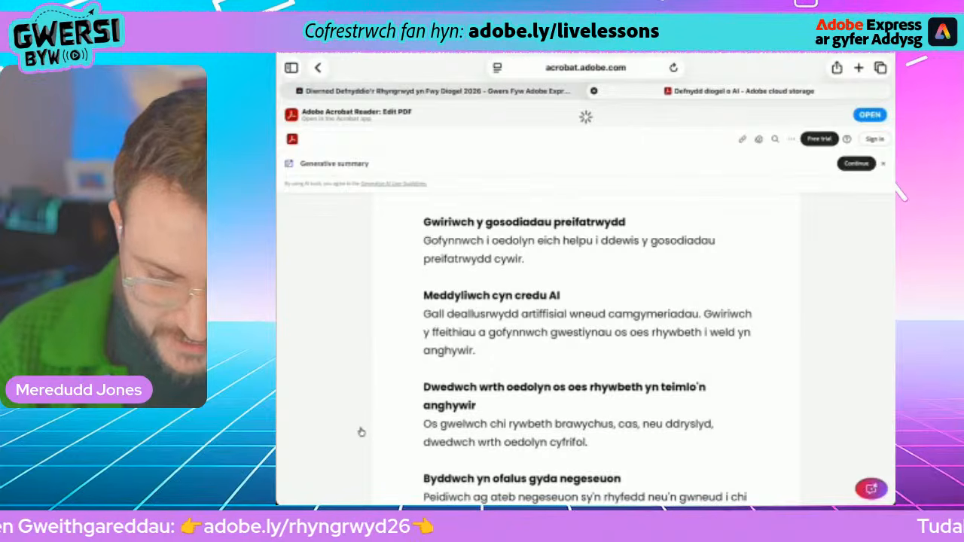
{"action": "left_click", "coordinate": [476, 315]}
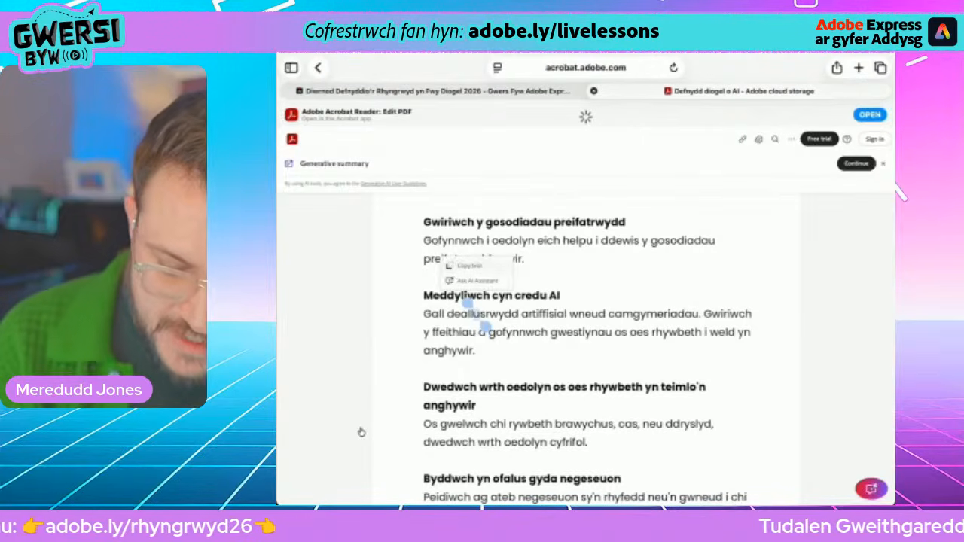
{"action": "left_click_drag", "start_coordinate": [486, 328], "coordinate": [484, 362]}
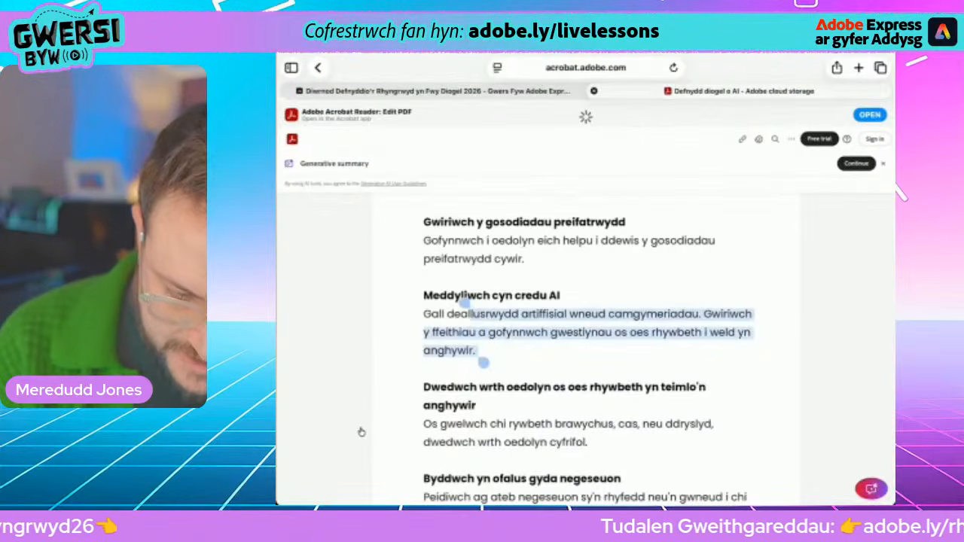
{"action": "left_click_drag", "start_coordinate": [471, 303], "coordinate": [417, 303]}
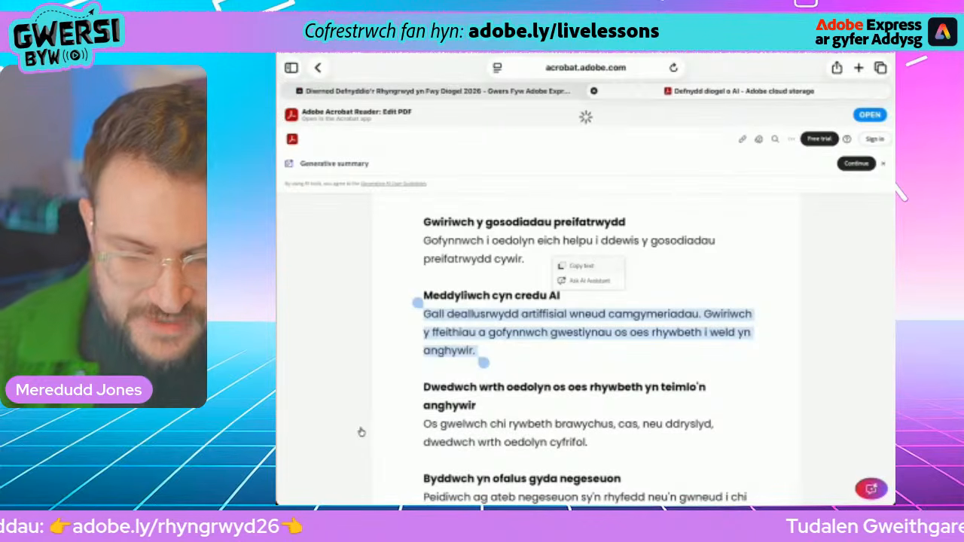
- Switch back to Adobe Express, move the "2026" text below the title near the yellow bar's lower end, and select its wording for editing
{"action": "key", "text": "super+Tab"}
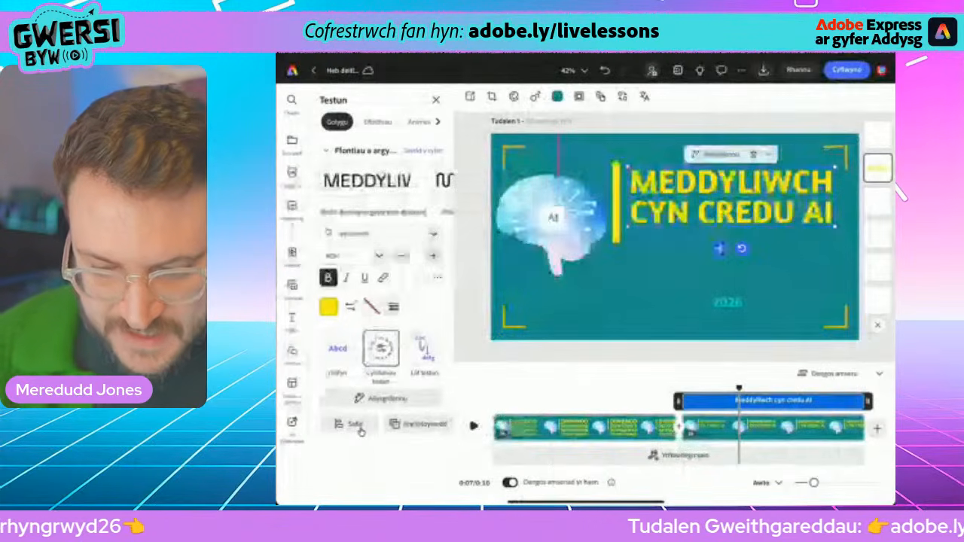
{"action": "key", "text": "Tab"}
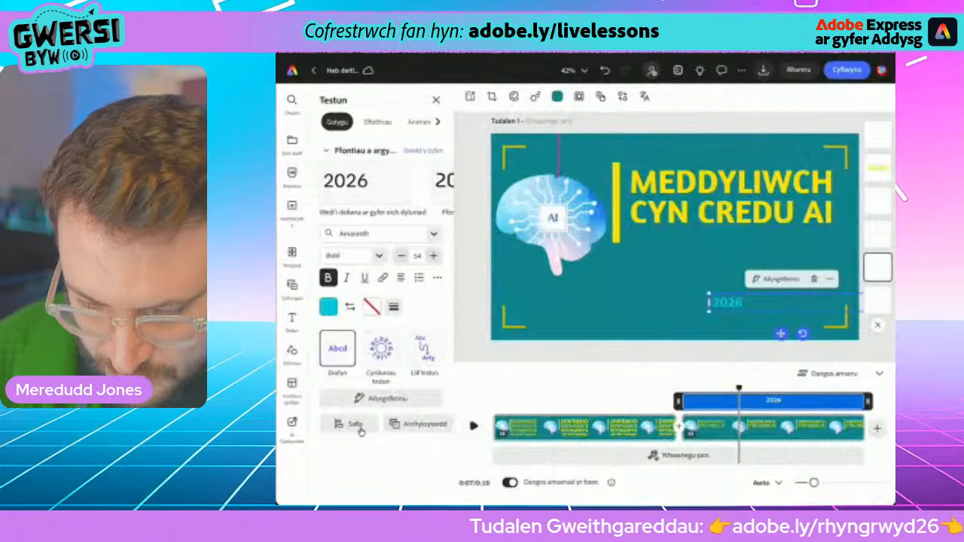
{"action": "mouse_move", "coordinate": [727, 303]}
{"action": "left_mouse_down"}
{"action": "mouse_move", "coordinate": [645, 255]}
{"action": "mouse_move", "coordinate": [632, 259]}
{"action": "left_mouse_up"}
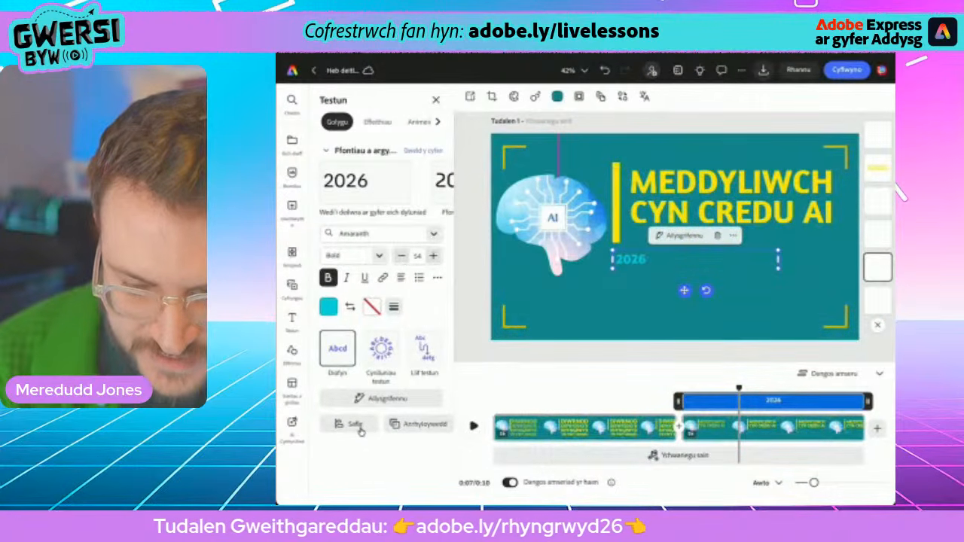
{"action": "double_click", "coordinate": [632, 260]}
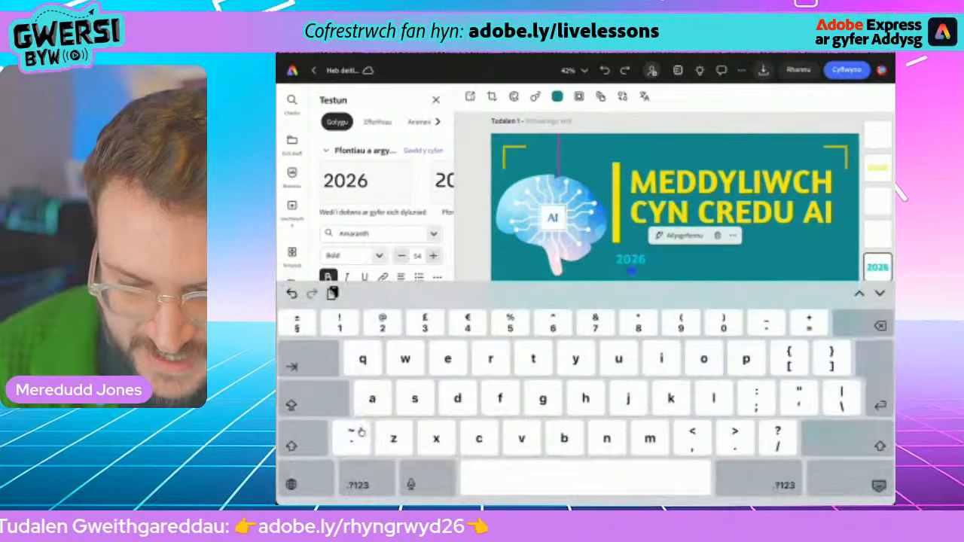
{"action": "double_click", "coordinate": [631, 259]}
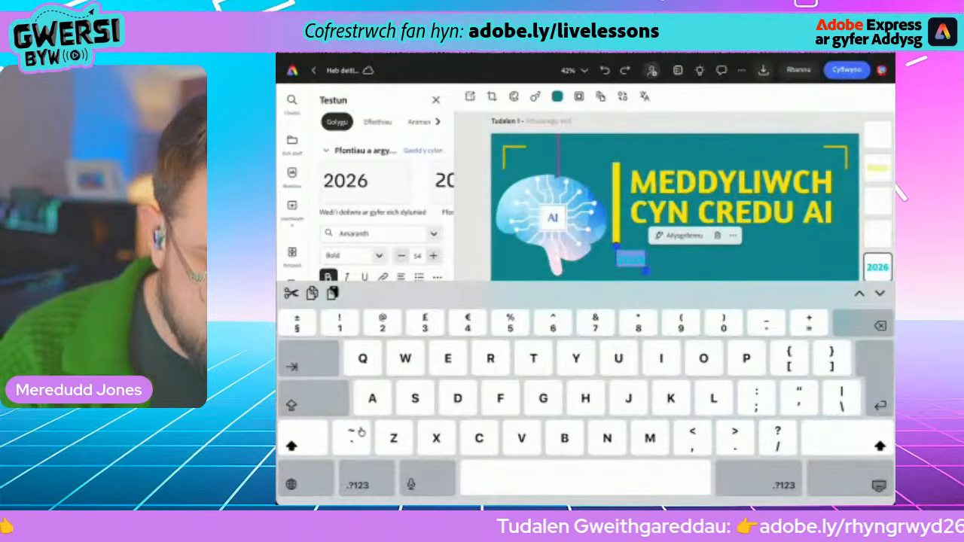
- Paste the paragraph starting "Gall deallusrwydd artiffisial wneud camgymeriadau" over the 2026 text and finish editing
{"action": "left_click", "coordinate": [333, 293]}
{"action": "left_click", "coordinate": [585, 304]}
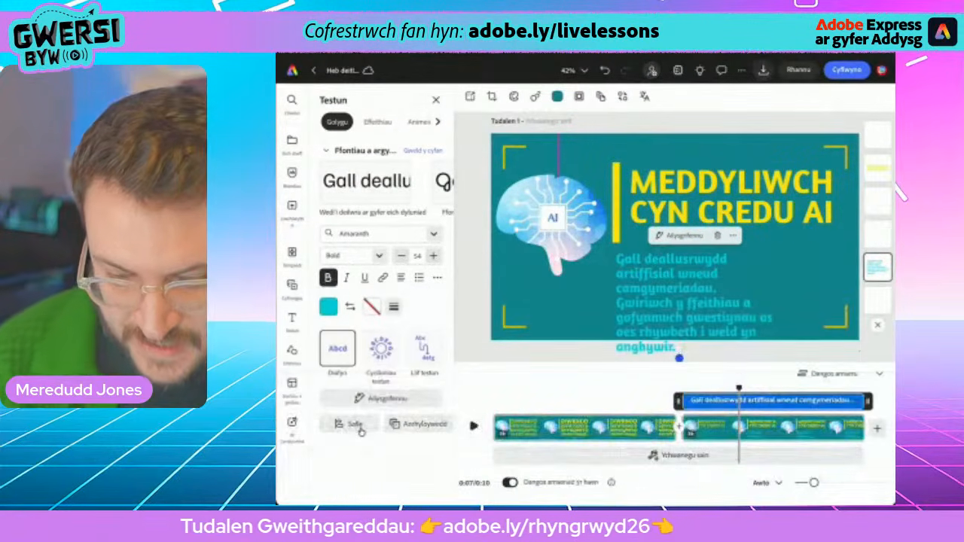
{"action": "left_click", "coordinate": [855, 485]}
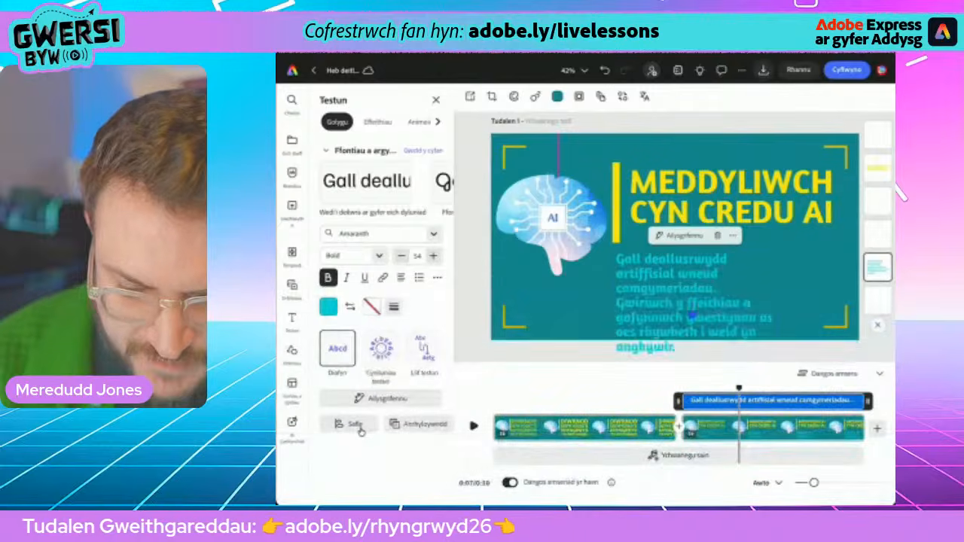
- Widen the pasted paragraph's text box to four lines and place it beneath the heading inside the corner frame
{"action": "left_click_drag", "start_coordinate": [778, 303], "coordinate": [818, 289]}
{"action": "mouse_move", "coordinate": [613, 290]}
{"action": "left_mouse_down"}
{"action": "mouse_move", "coordinate": [576, 282]}
{"action": "mouse_move", "coordinate": [595, 288]}
{"action": "left_mouse_up"}
{"action": "left_click_drag", "start_coordinate": [812, 289], "coordinate": [831, 282]}
{"action": "left_click_drag", "start_coordinate": [713, 281], "coordinate": [722, 292]}
- Lower the "Meddyliwch cyn credu AI" heading slightly and fine-tune the paragraph's width and position to align beneath it
{"action": "left_click", "coordinate": [731, 197]}
{"action": "left_click_drag", "start_coordinate": [731, 197], "coordinate": [730, 203]}
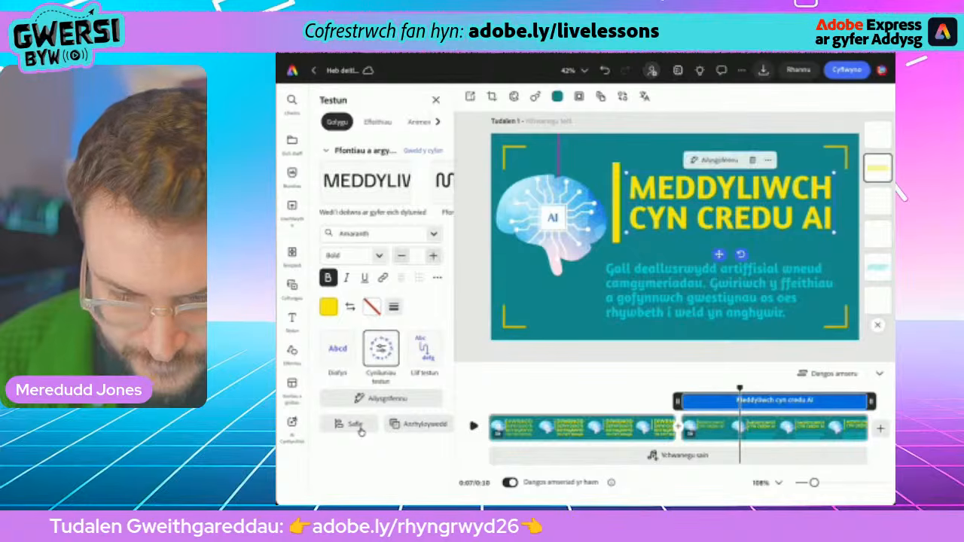
{"action": "left_click", "coordinate": [721, 292]}
{"action": "left_click_drag", "start_coordinate": [602, 291], "coordinate": [609, 291]}
{"action": "right_click", "coordinate": [614, 290]}
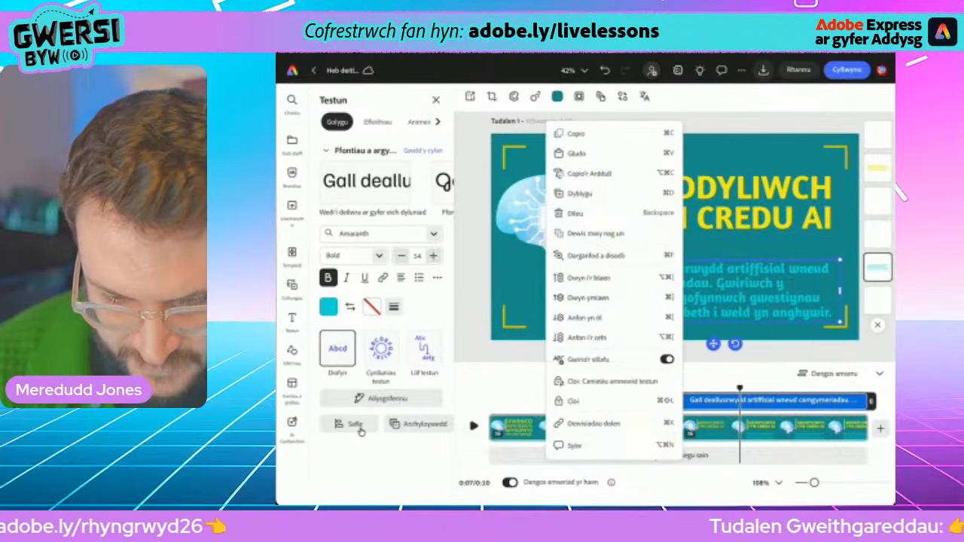
{"action": "left_click", "coordinate": [714, 344]}
{"action": "left_click_drag", "start_coordinate": [713, 344], "coordinate": [718, 339]}
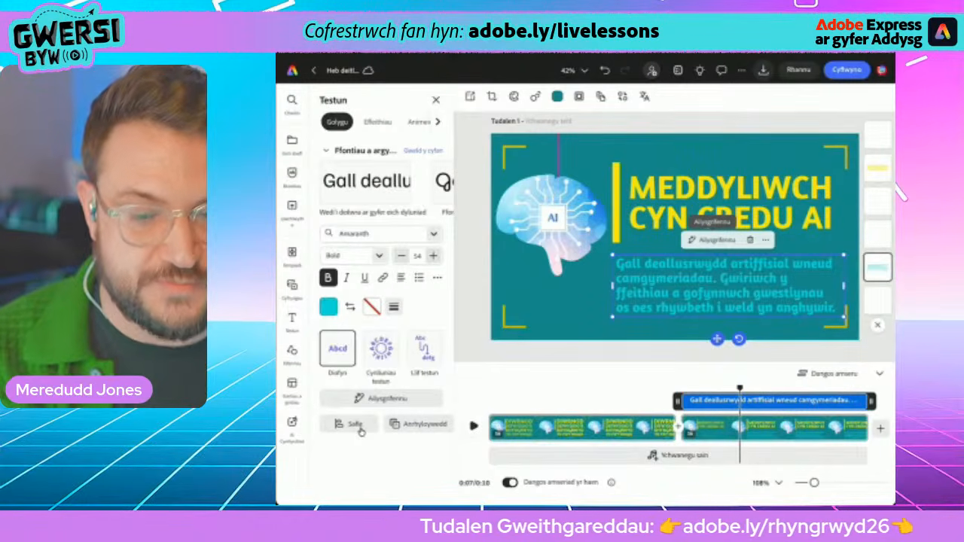
- Change the page background to the theme's pink and the paragraph text to the theme's bright yellow
{"action": "left_click", "coordinate": [557, 97]}
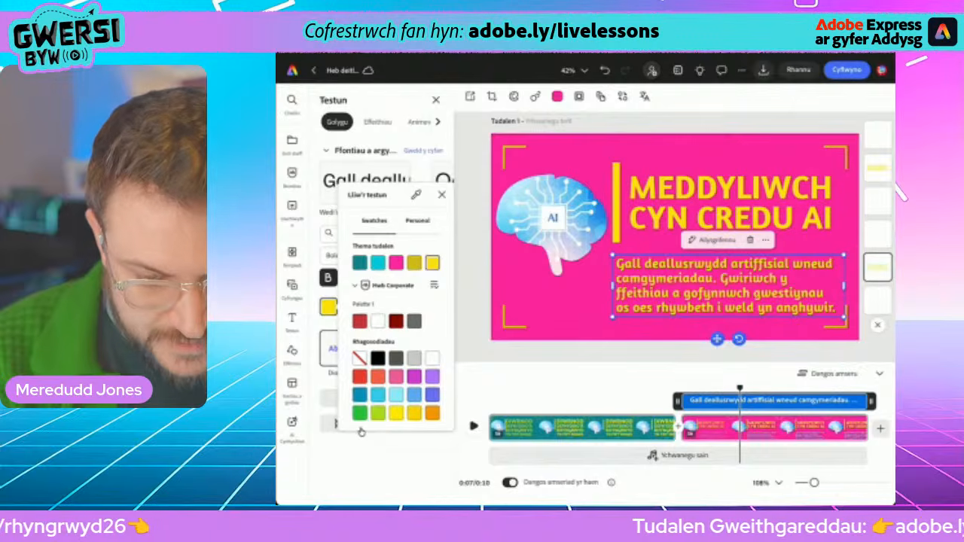
{"action": "key", "text": "Escape"}
- Recolour the "Meddyliwch cyn credu AI" heading with the page theme's turquoise
{"action": "left_click", "coordinate": [731, 203]}
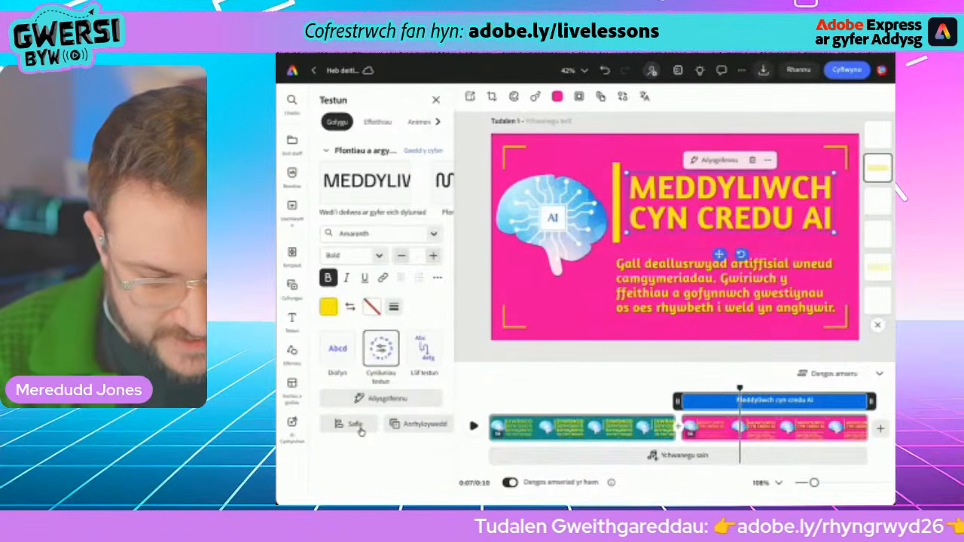
{"action": "left_click", "coordinate": [328, 307]}
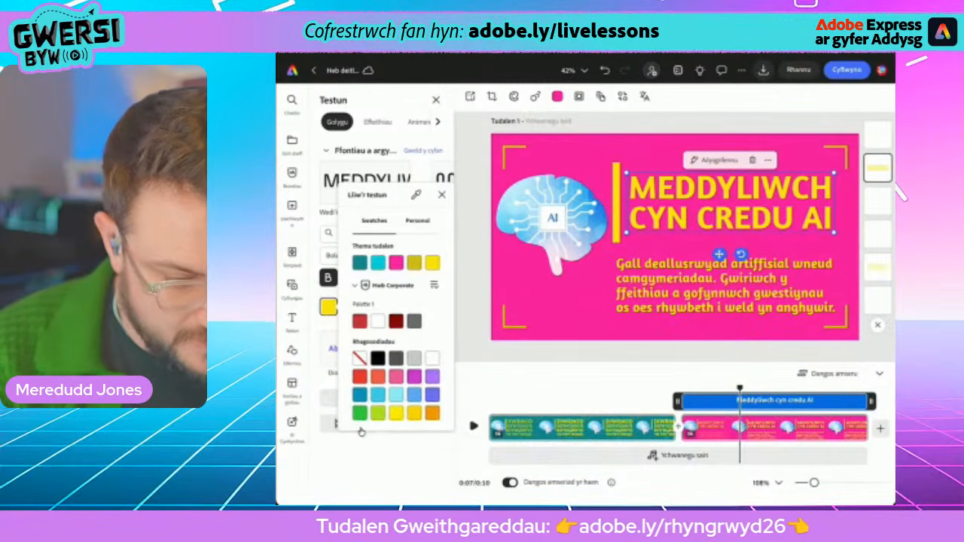
{"action": "left_click", "coordinate": [379, 263]}
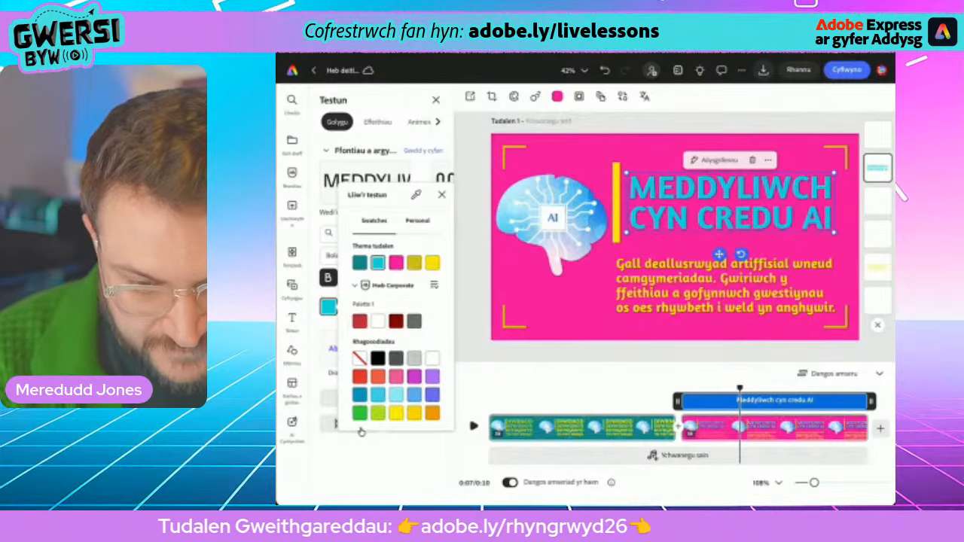
{"action": "key", "text": "Escape"}
- Recolour the vertical line beside the heading with the page theme's turquoise and deselect it
{"action": "left_click", "coordinate": [554, 219]}
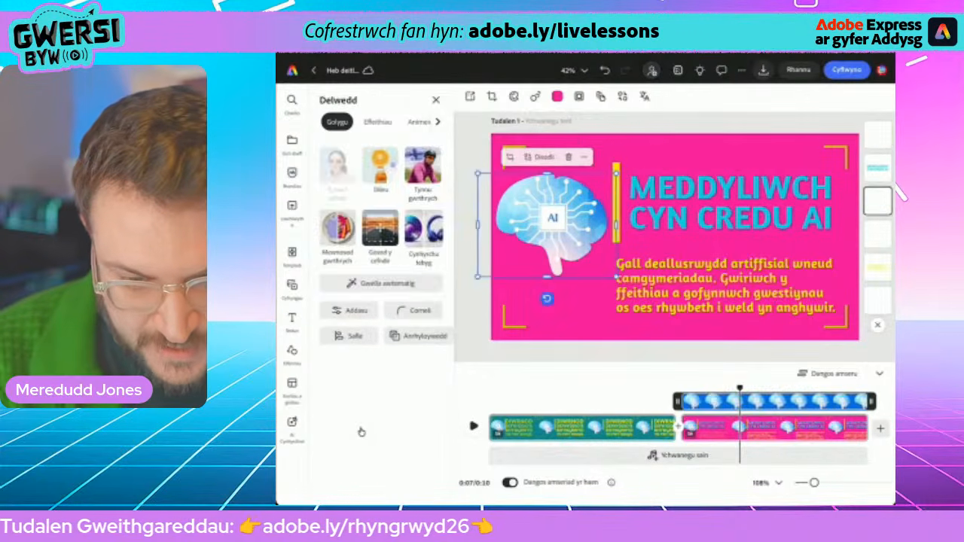
{"action": "left_click", "coordinate": [616, 204]}
{"action": "left_click", "coordinate": [328, 296]}
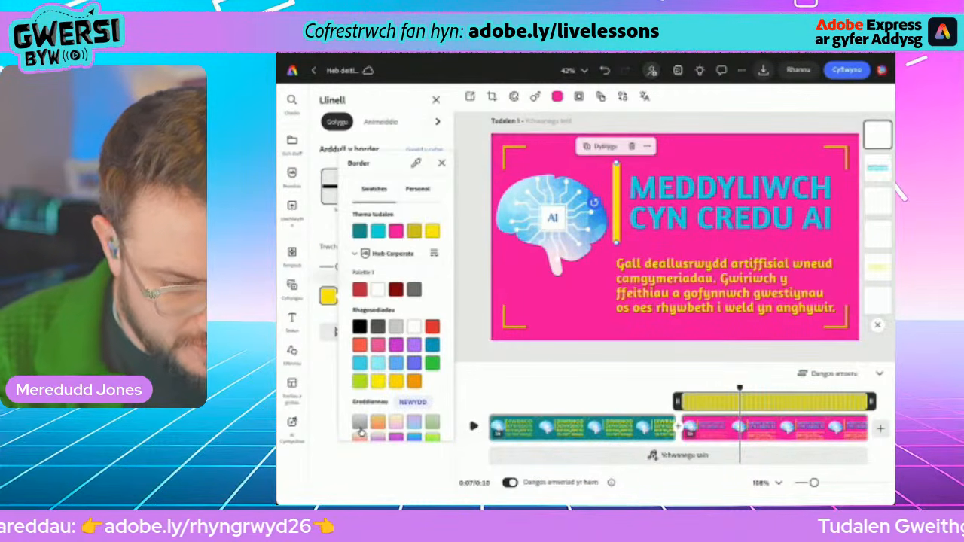
{"action": "left_click", "coordinate": [378, 231]}
{"action": "key", "text": "Escape"}
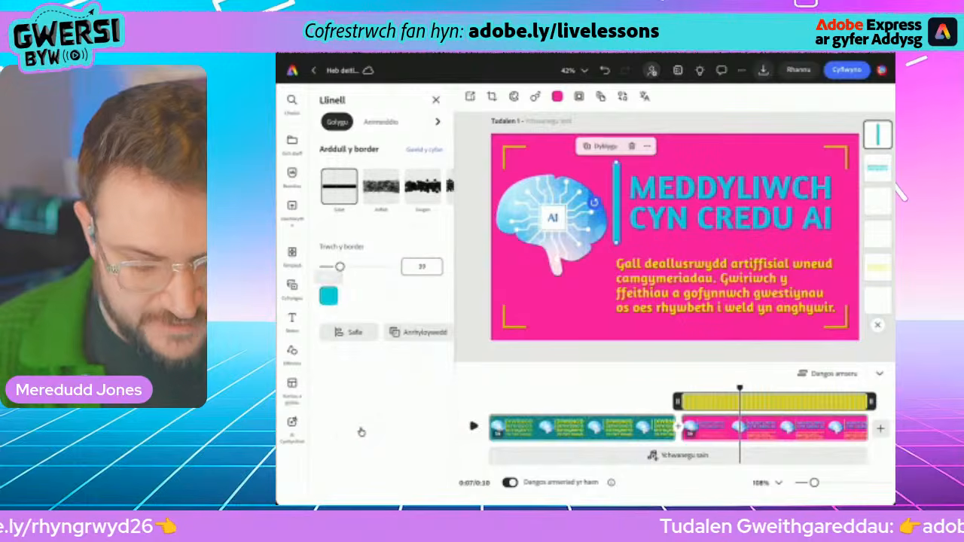
{"action": "key", "text": "Escape"}
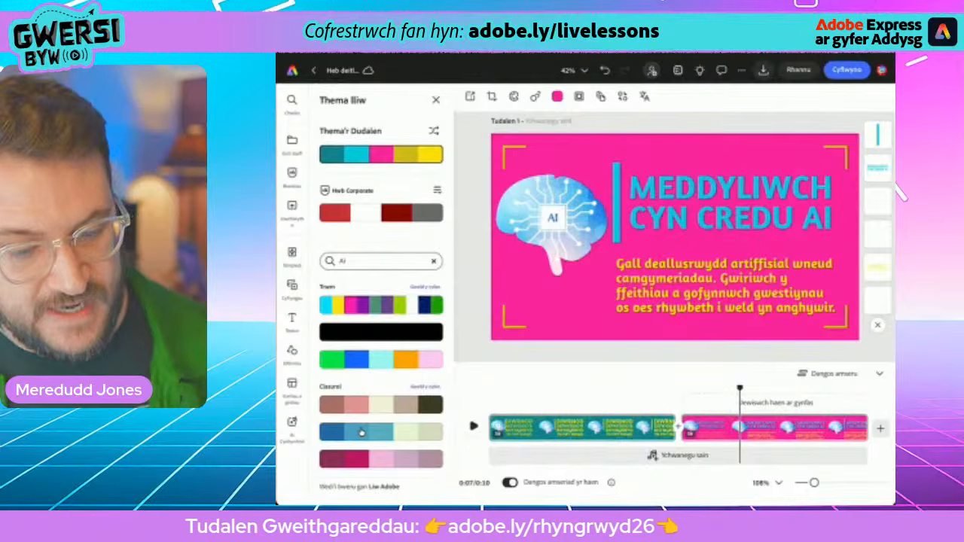
- Start replacing the AI brain image with a stock photo and search the photos for "Thinking kid"
{"action": "key", "text": "Tab"}
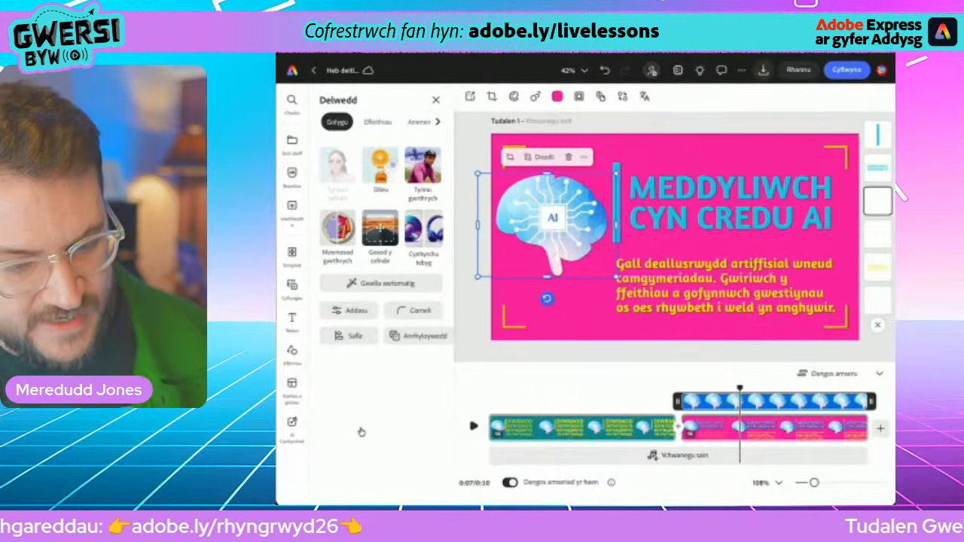
{"action": "key", "text": "Return"}
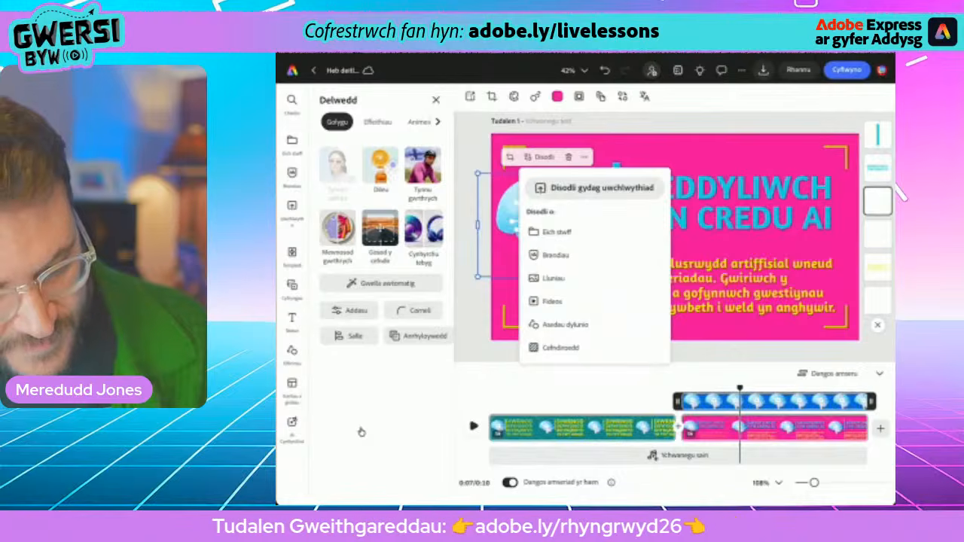
{"action": "key", "text": "Return"}
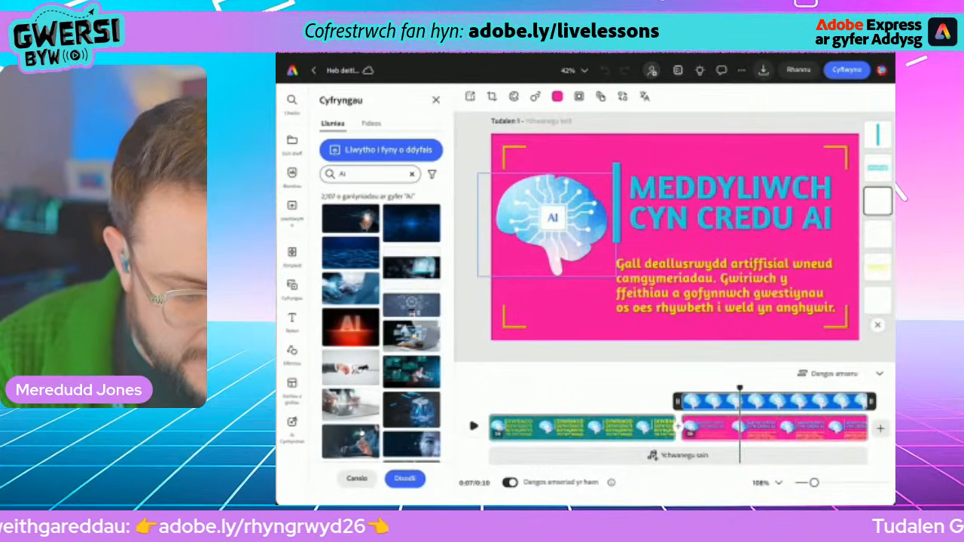
{"action": "left_click", "coordinate": [412, 174]}
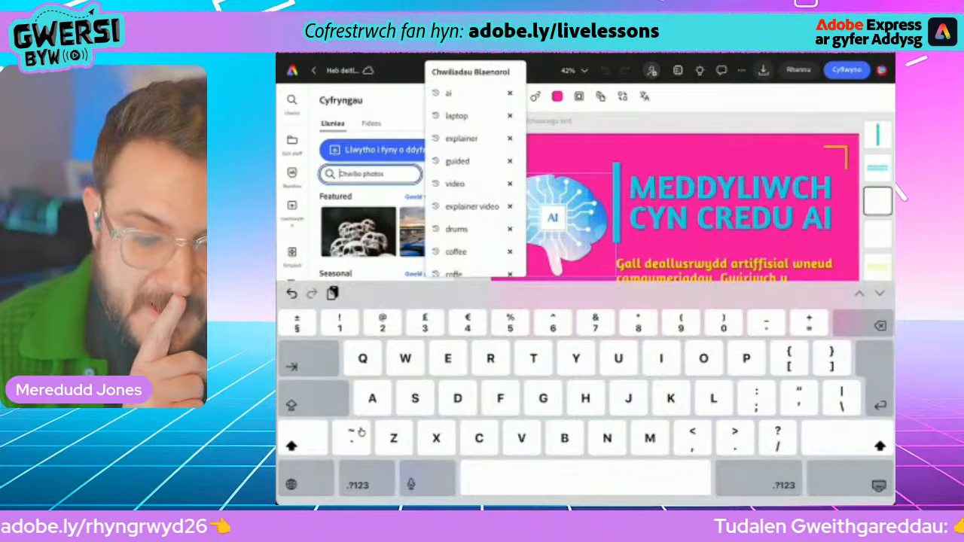
{"action": "type", "text": "Thinki"}
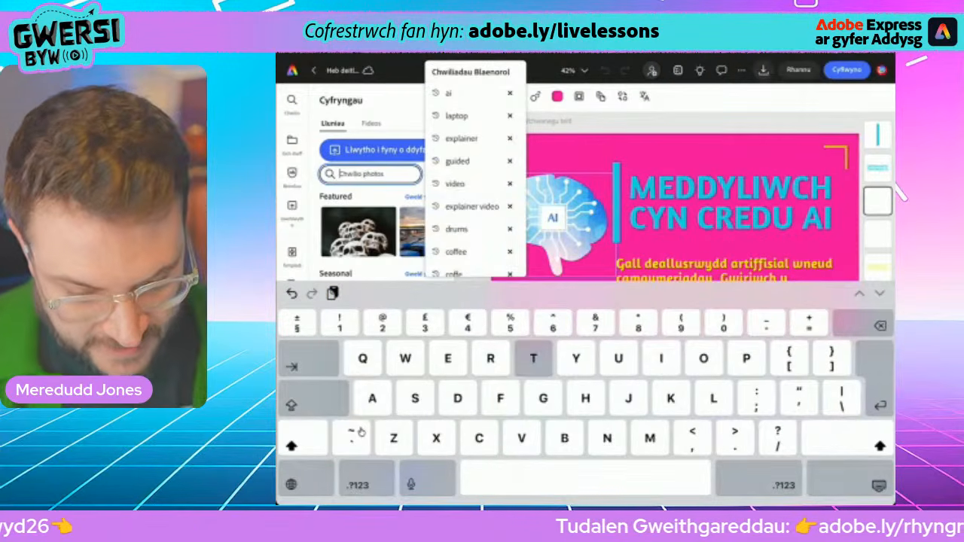
{"action": "type", "text": "ng kid"}
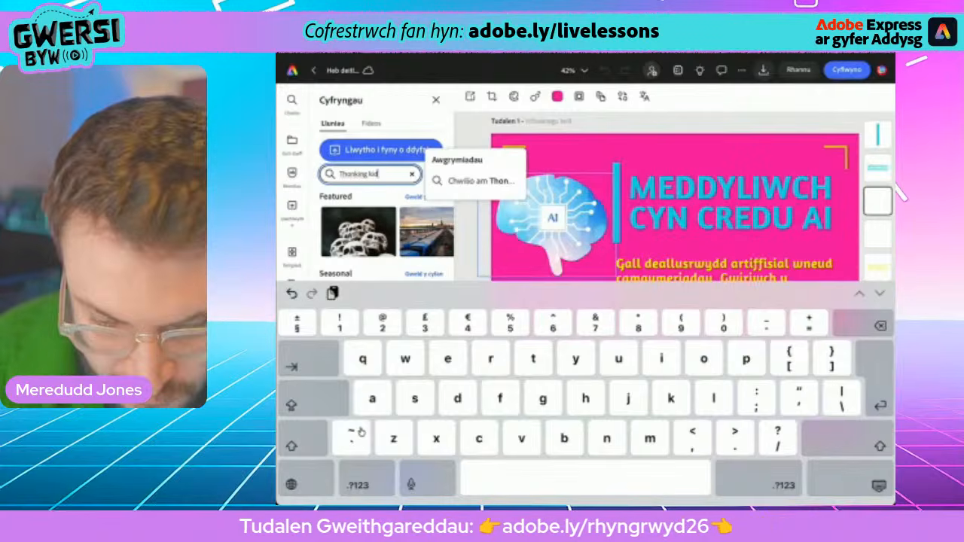
{"action": "key", "text": "BackSpace"}
{"action": "key", "text": "BackSpace"}
{"action": "key", "text": "BackSpace"}
{"action": "key", "text": "BackSpace"}
{"action": "key", "text": "BackSpace"}
{"action": "key", "text": "BackSpace"}
{"action": "key", "text": "BackSpace"}
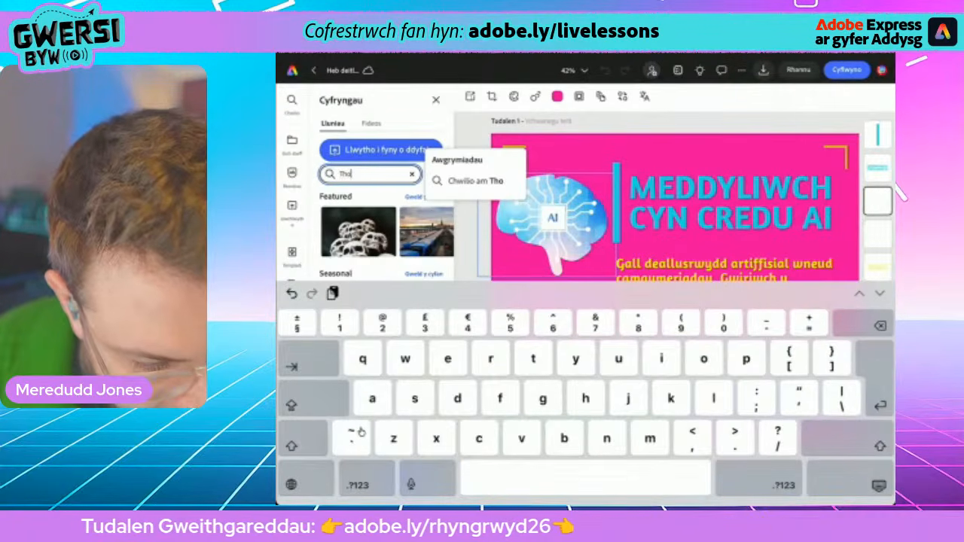
{"action": "type", "text": "i"}
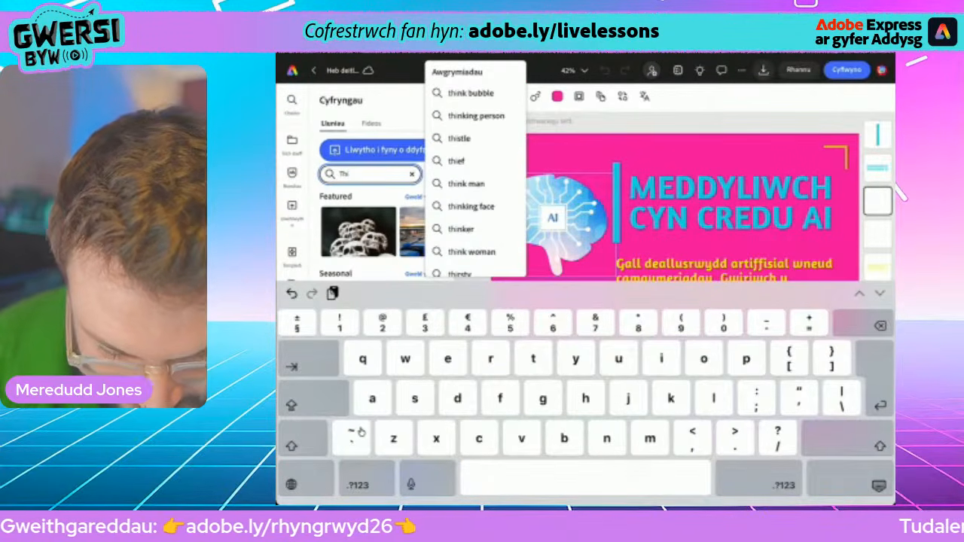
{"action": "type", "text": "nking kid"}
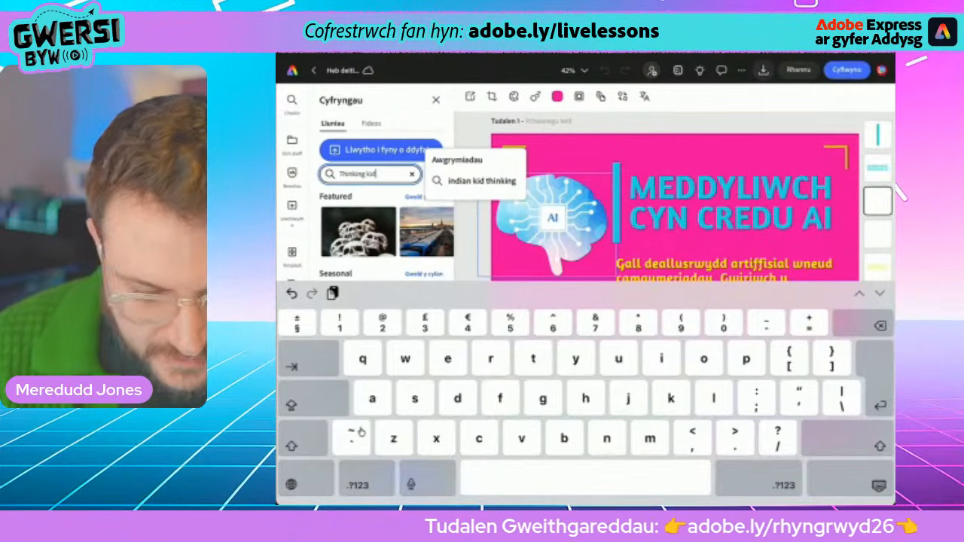
{"action": "key", "text": "Return"}
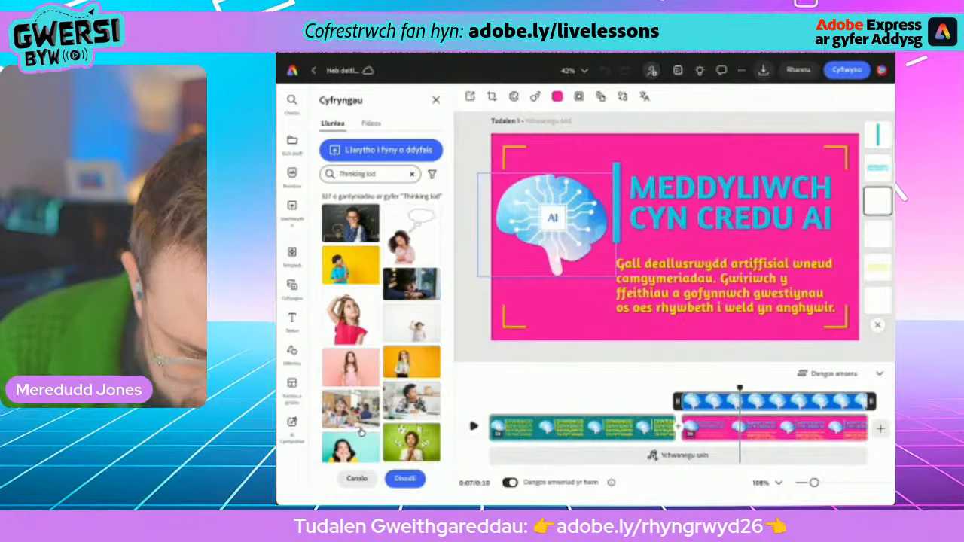
- Replace the brain image with the photo of a thinking boy in a blue shirt on a yellow background
{"action": "scroll", "coordinate": [361, 431], "scroll_direction": "down", "scroll_amount": 1}
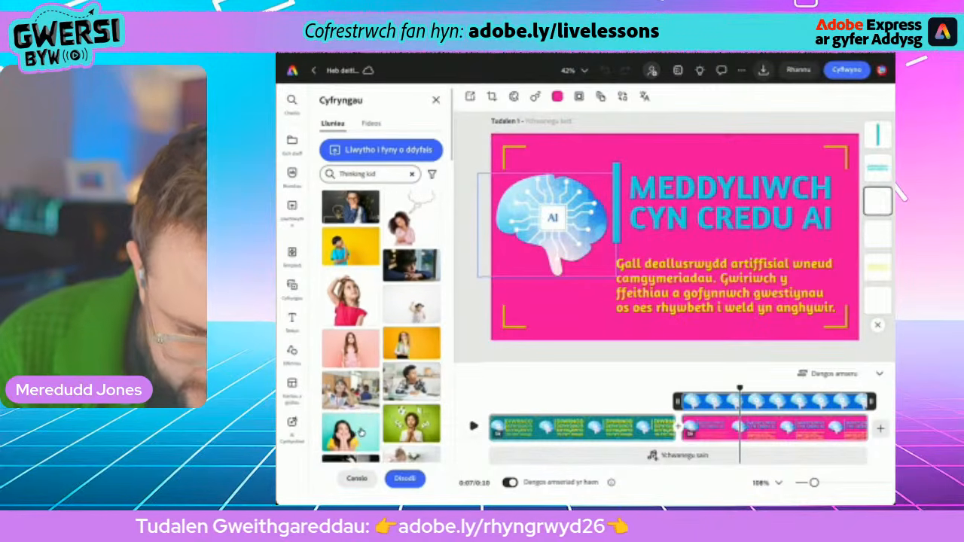
{"action": "scroll", "coordinate": [361, 432], "scroll_direction": "up", "scroll_amount": 1}
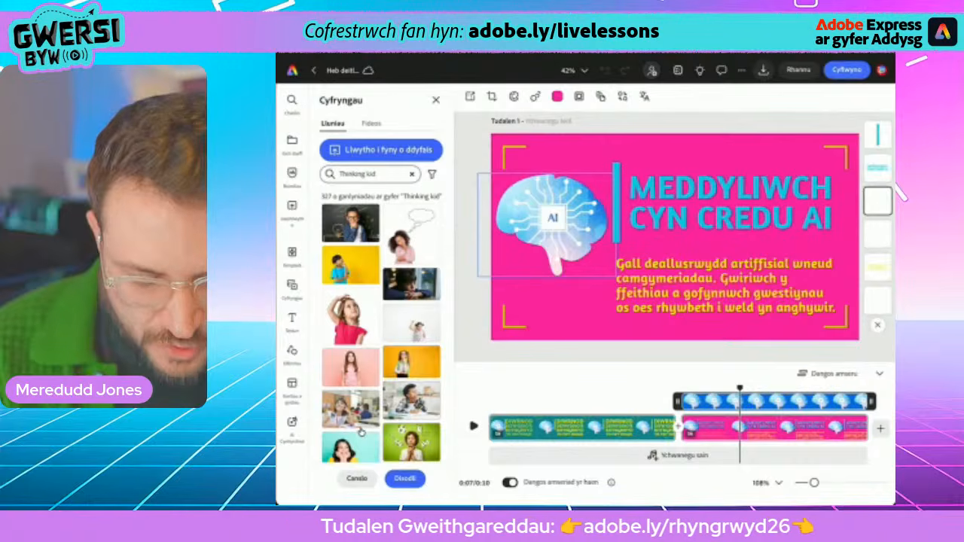
{"action": "scroll", "coordinate": [361, 431], "scroll_direction": "down", "scroll_amount": 4}
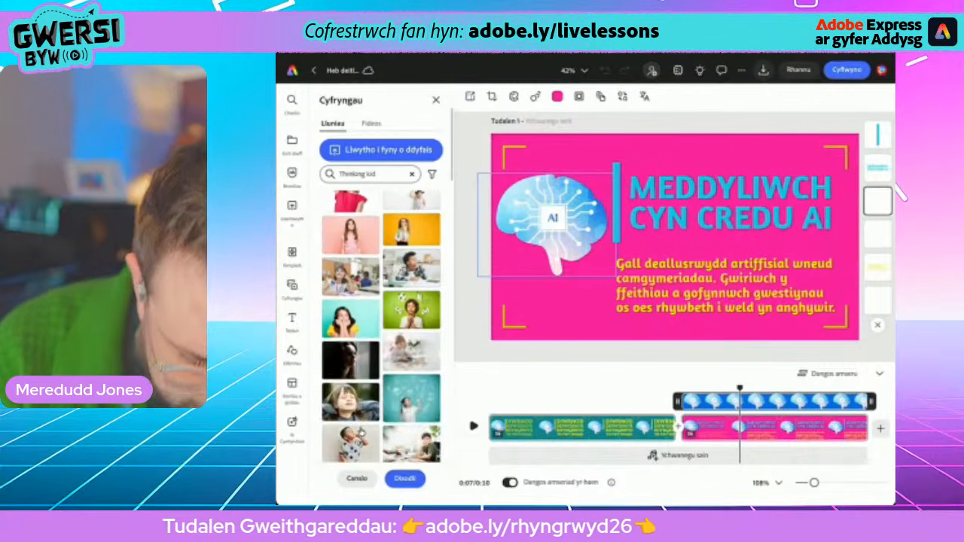
{"action": "scroll", "coordinate": [361, 432], "scroll_direction": "up", "scroll_amount": 4}
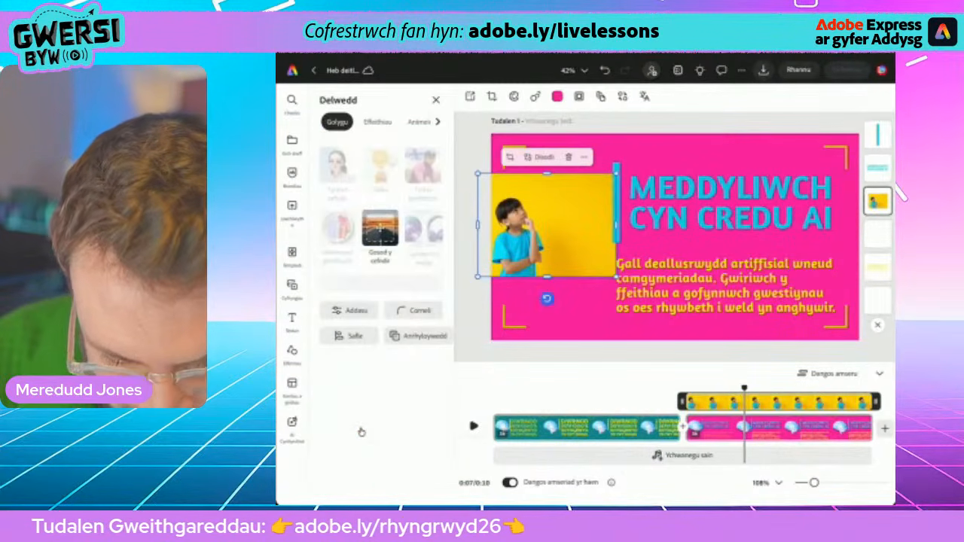
- Enlarge the boy's photo, crop it to a portrait around him, and fit it beside the heading's vertical line
{"action": "left_click_drag", "start_coordinate": [644, 299], "coordinate": [684, 328]}
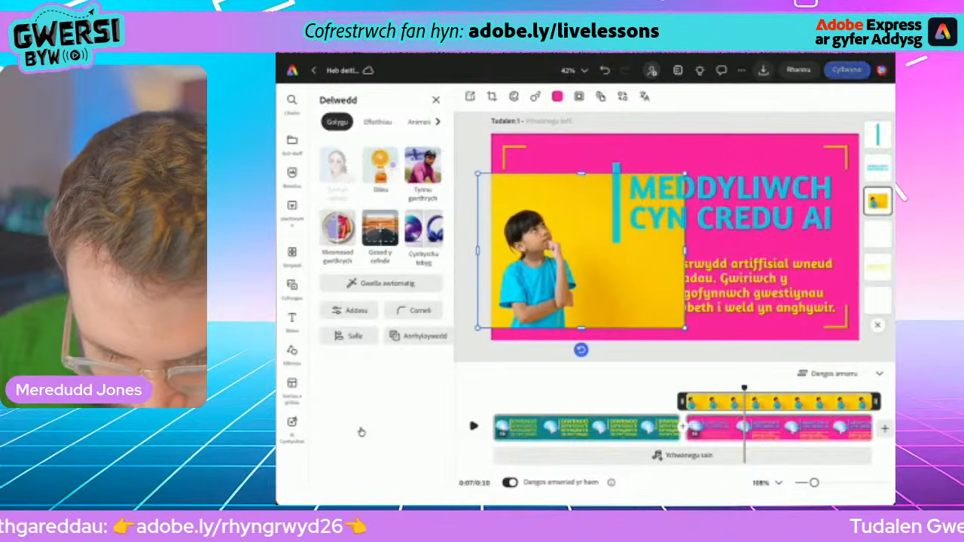
{"action": "left_click_drag", "start_coordinate": [607, 289], "coordinate": [627, 281]}
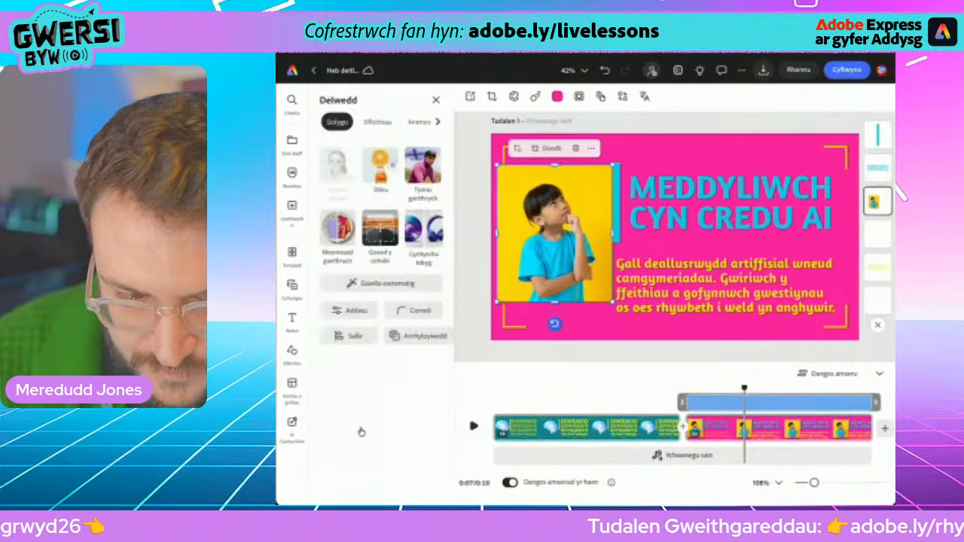
{"action": "key", "text": "ctrl+z"}
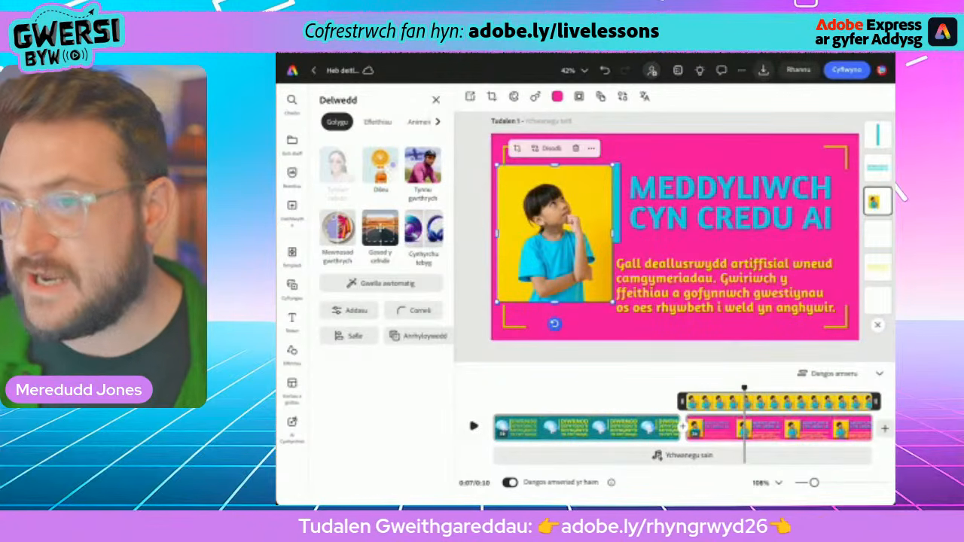
{"action": "left_click", "coordinate": [516, 327]}
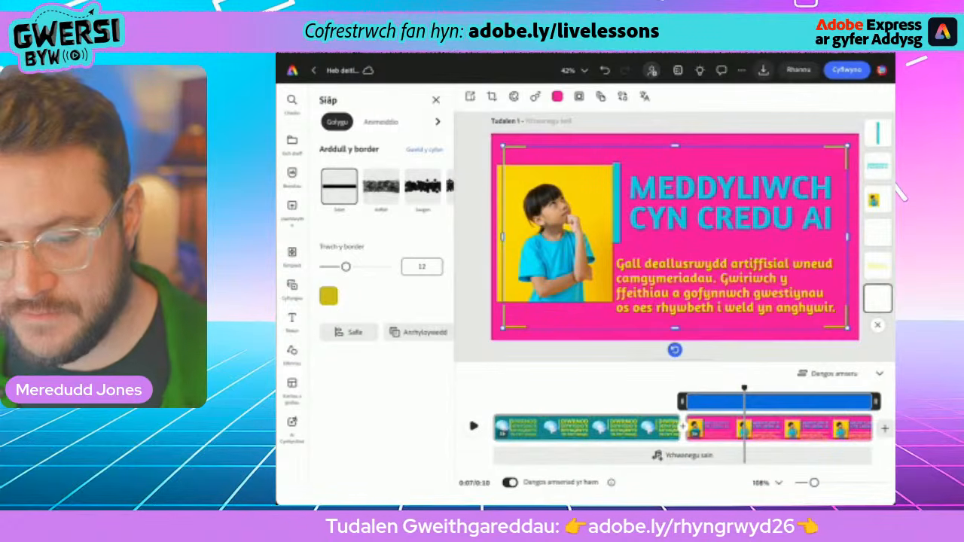
{"action": "left_click", "coordinate": [890, 197]}
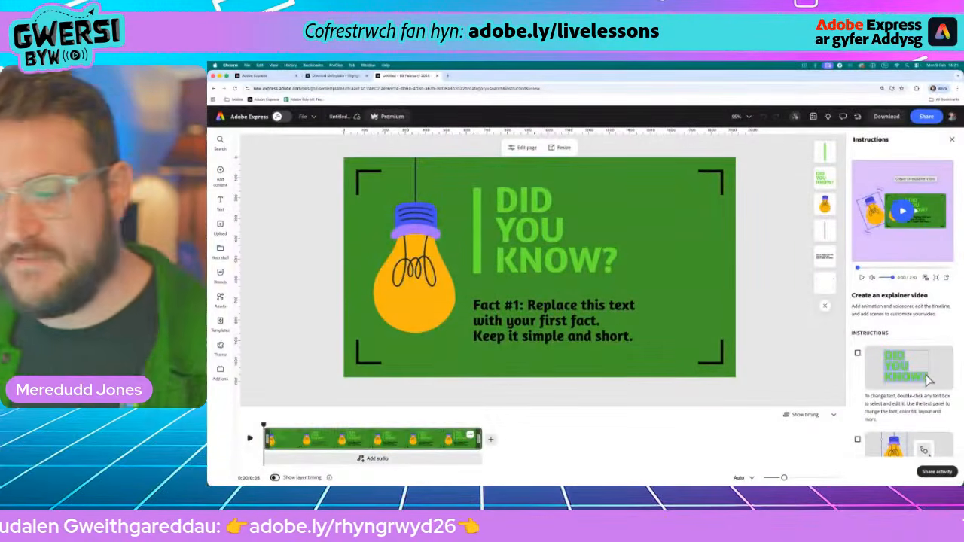
- Close the instructions and their reminder, and set the interface language to Cymraeg (Y Deyrnas Unedig) in the account settings
{"action": "left_click", "coordinate": [950, 139]}
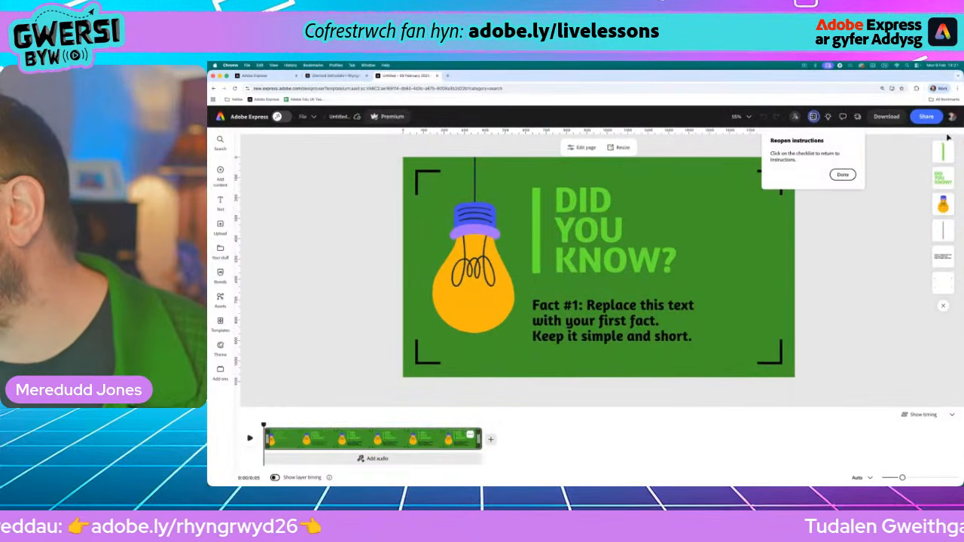
{"action": "left_click", "coordinate": [843, 174]}
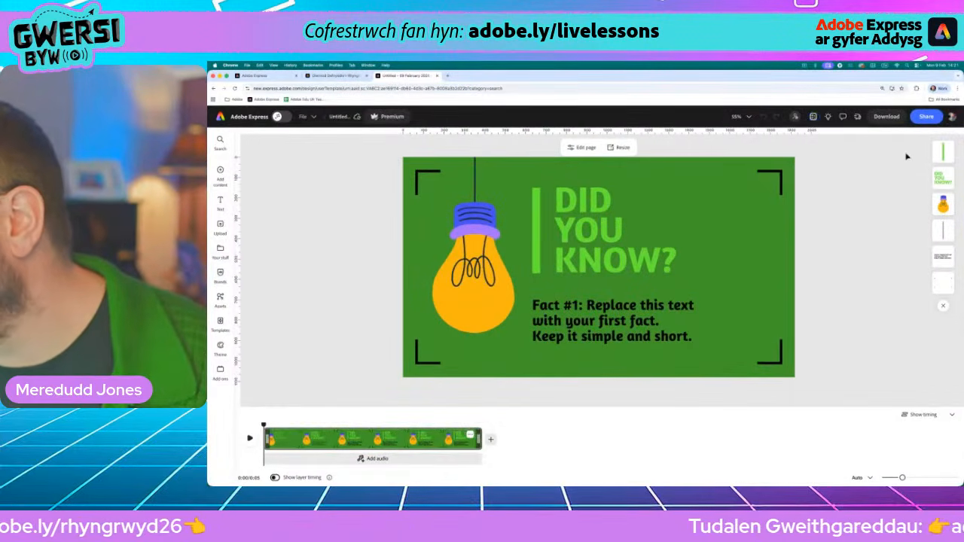
{"action": "left_click", "coordinate": [952, 116]}
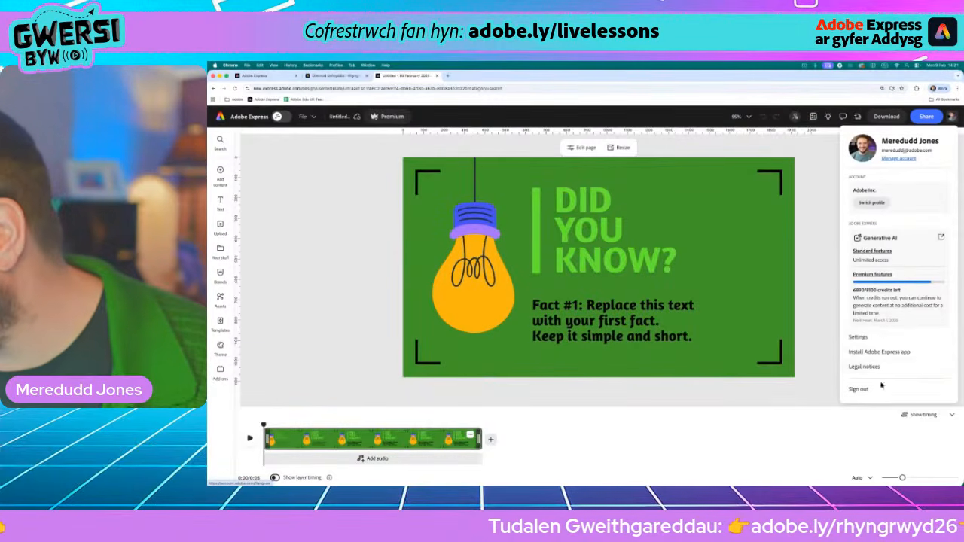
{"action": "left_click", "coordinate": [859, 338]}
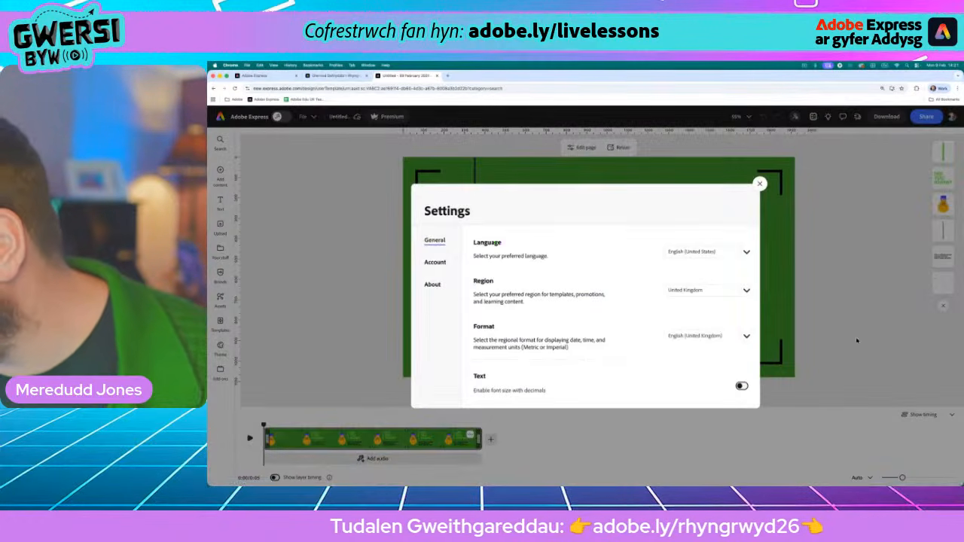
{"action": "left_click", "coordinate": [745, 252]}
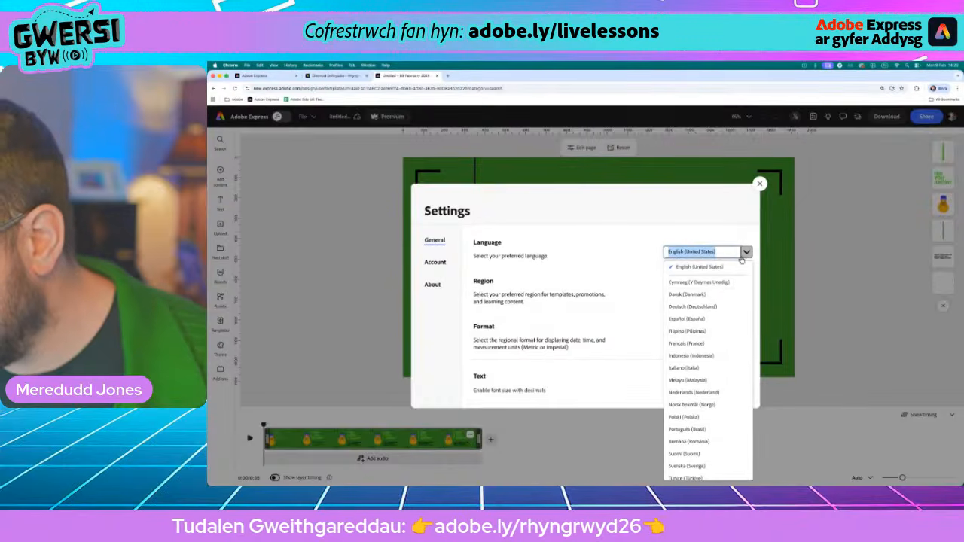
{"action": "left_click", "coordinate": [719, 288]}
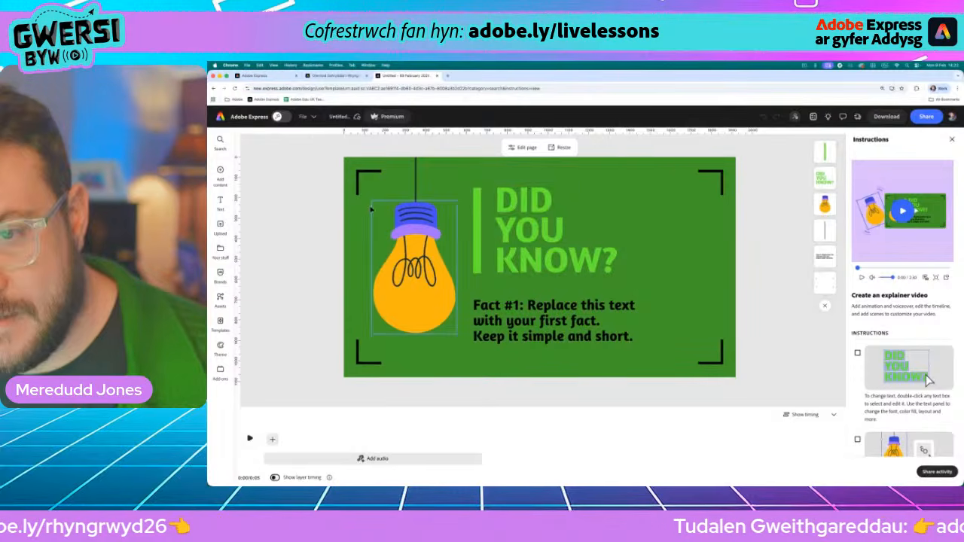
- Close the reopened instructions and return to the home page to check the account menu
{"action": "left_click", "coordinate": [952, 139]}
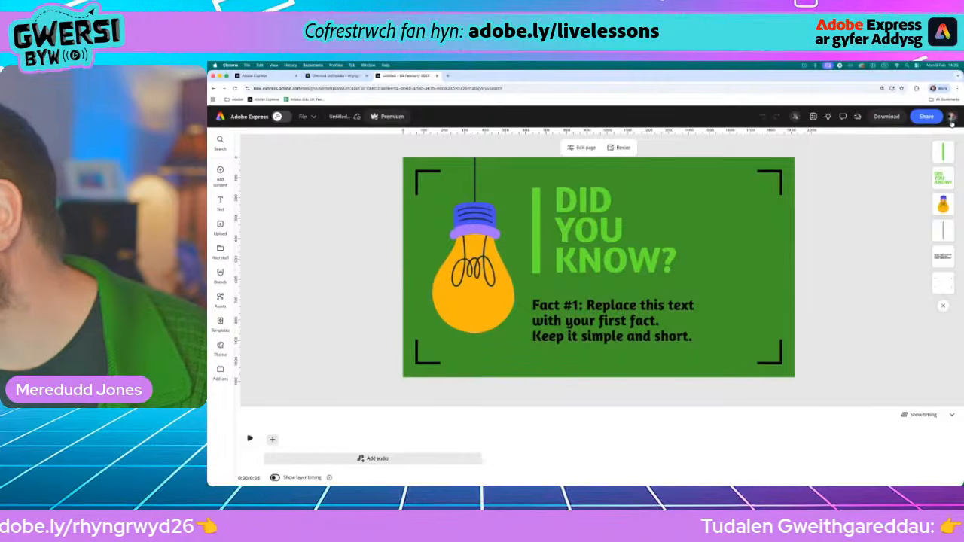
{"action": "mouse_move", "coordinate": [230, 173]}
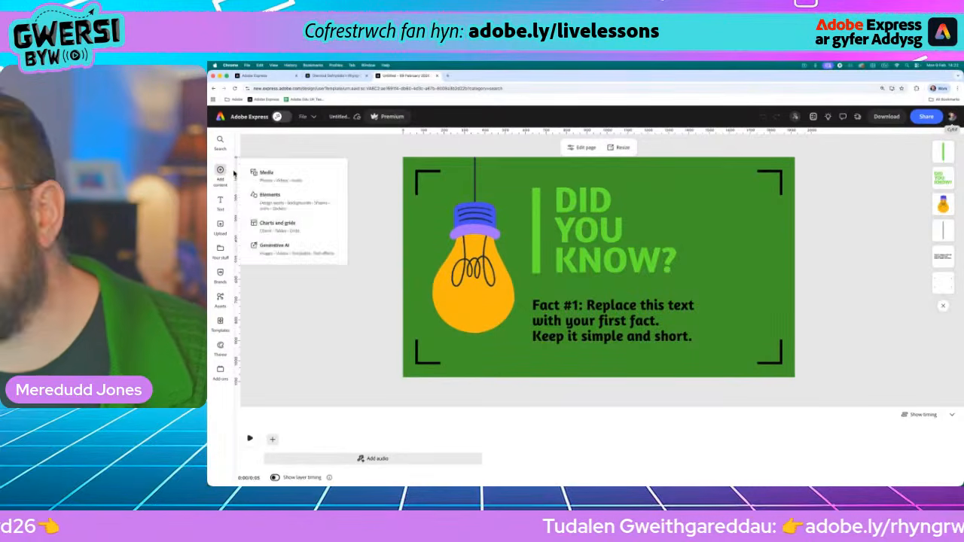
{"action": "left_click", "coordinate": [221, 117]}
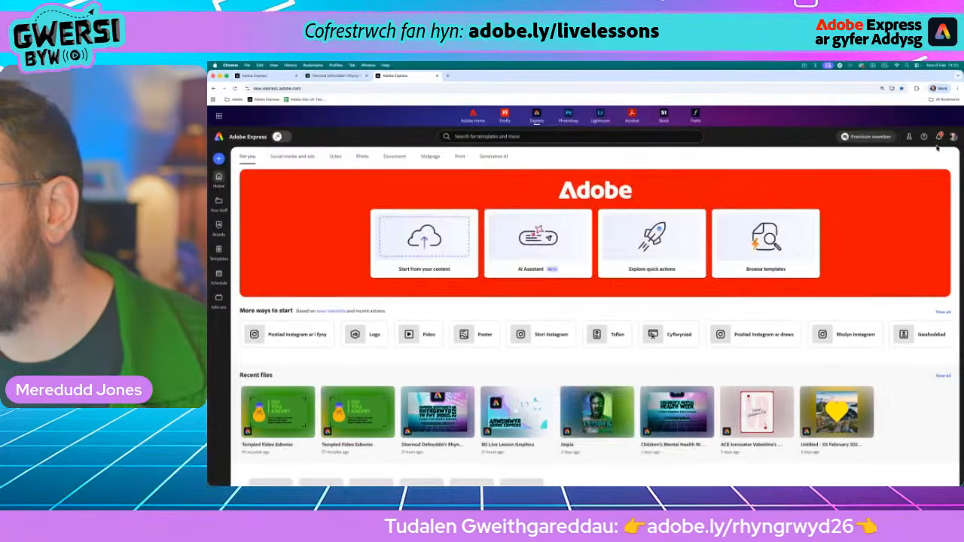
{"action": "left_click", "coordinate": [954, 141]}
{"action": "left_click", "coordinate": [954, 141]}
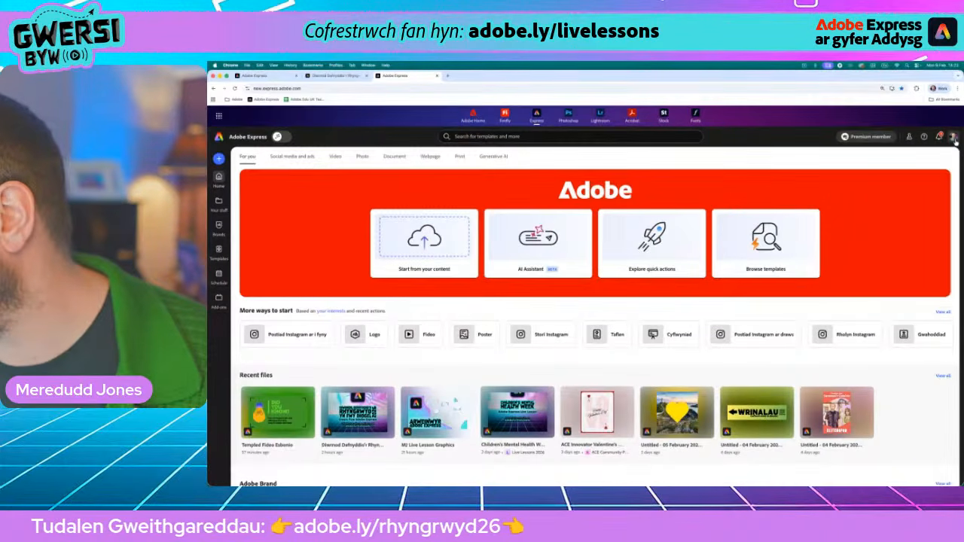
- Switch to the browser profile for the demo account and close the instructions in its open video project
{"action": "left_click", "coordinate": [336, 65]}
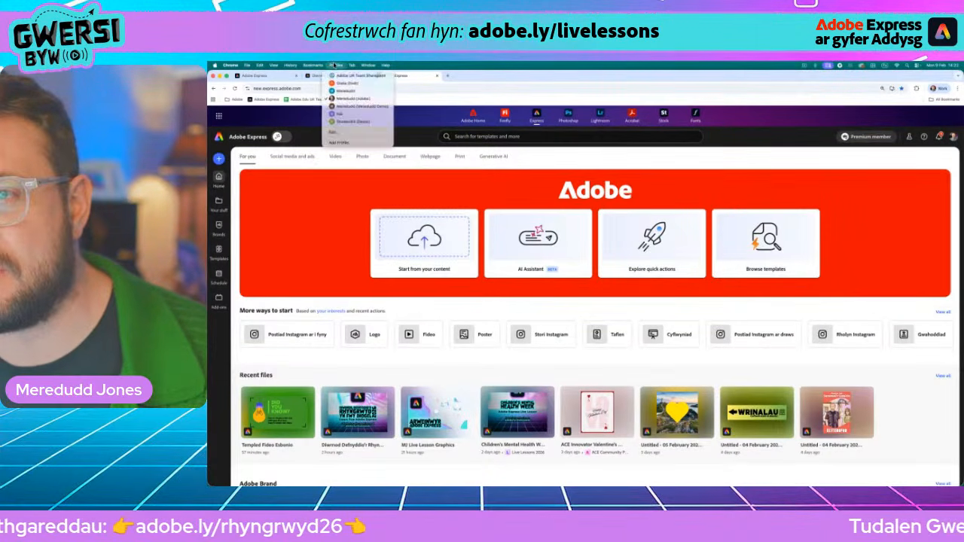
{"action": "left_click", "coordinate": [366, 108]}
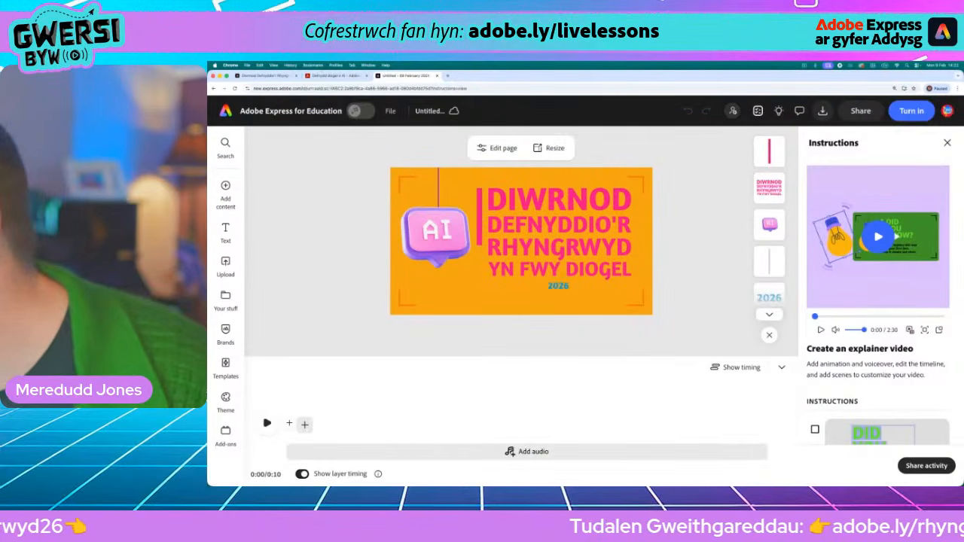
{"action": "left_click", "coordinate": [948, 143]}
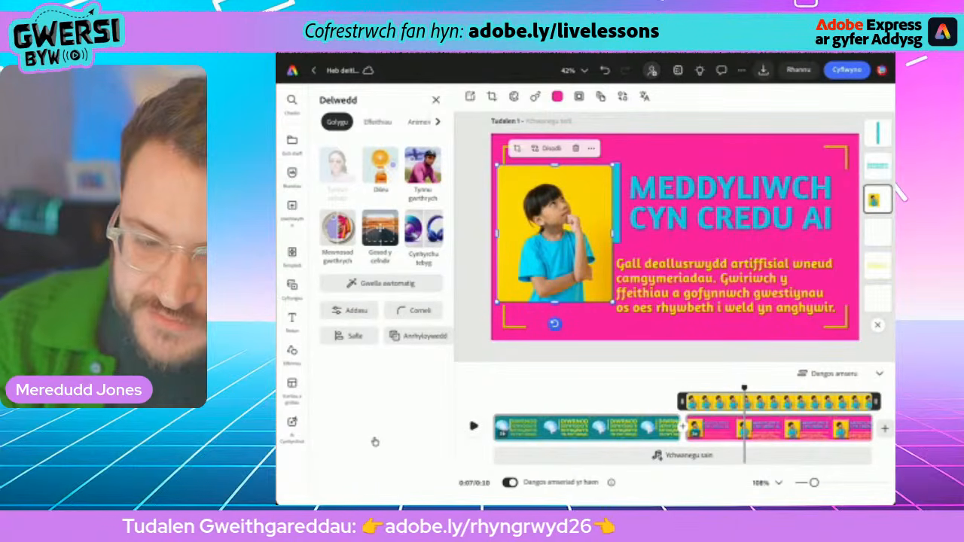
{"action": "left_click", "coordinate": [380, 165]}
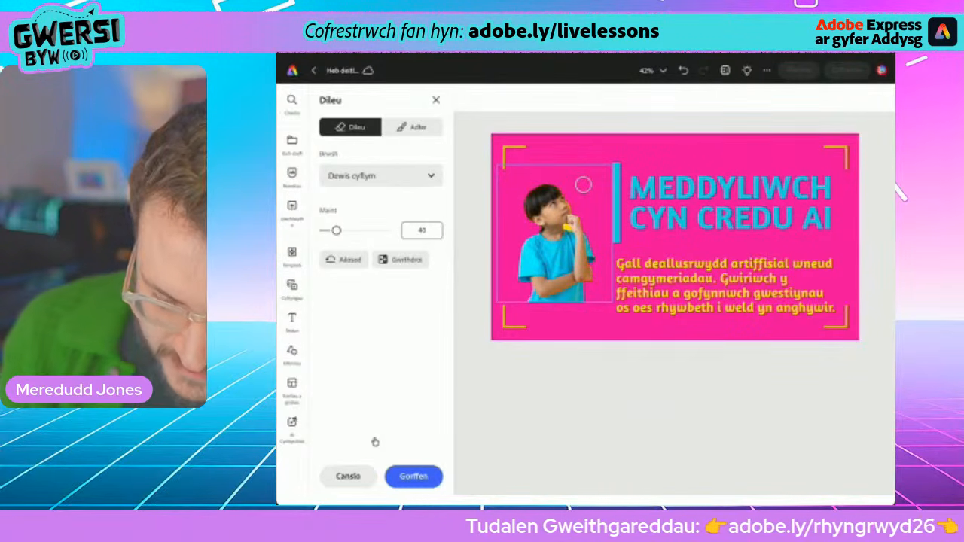
{"action": "scroll", "coordinate": [565, 214], "scroll_direction": "up", "scroll_amount": 10}
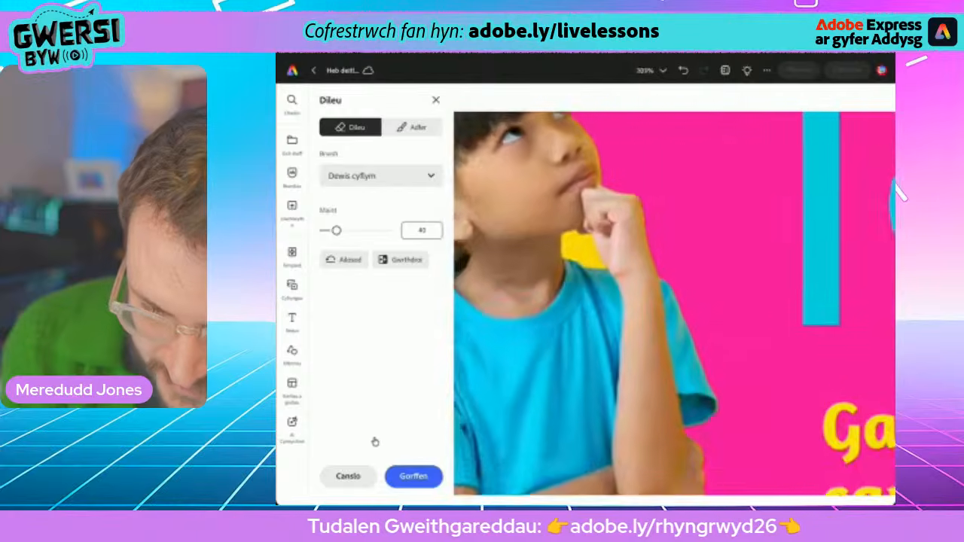
{"action": "left_click", "coordinate": [596, 270]}
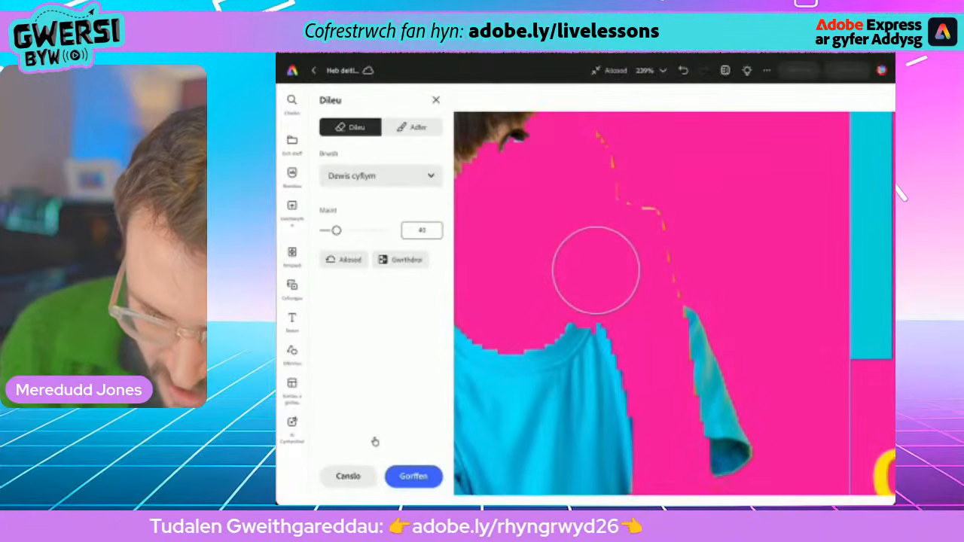
{"action": "scroll", "coordinate": [596, 276], "scroll_direction": "down", "scroll_amount": 8}
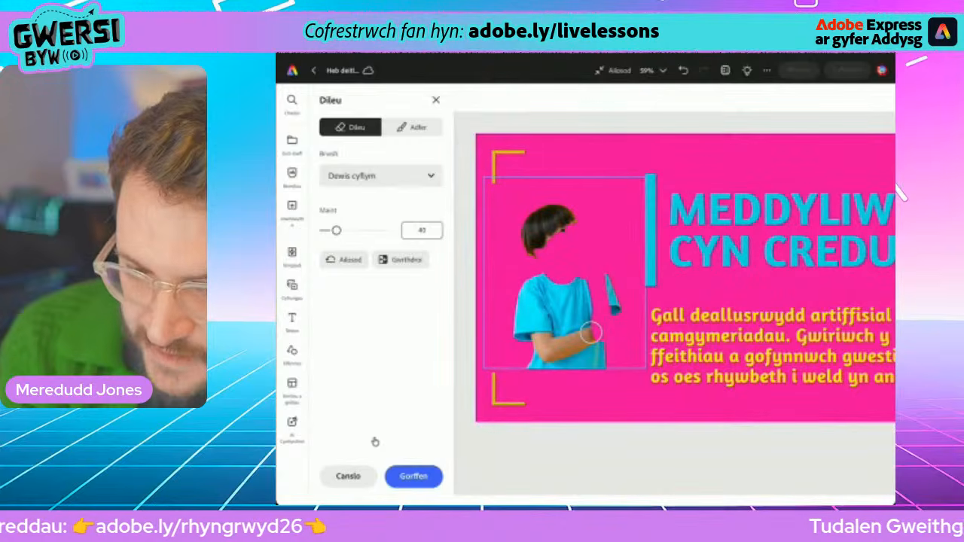
{"action": "left_click", "coordinate": [350, 476]}
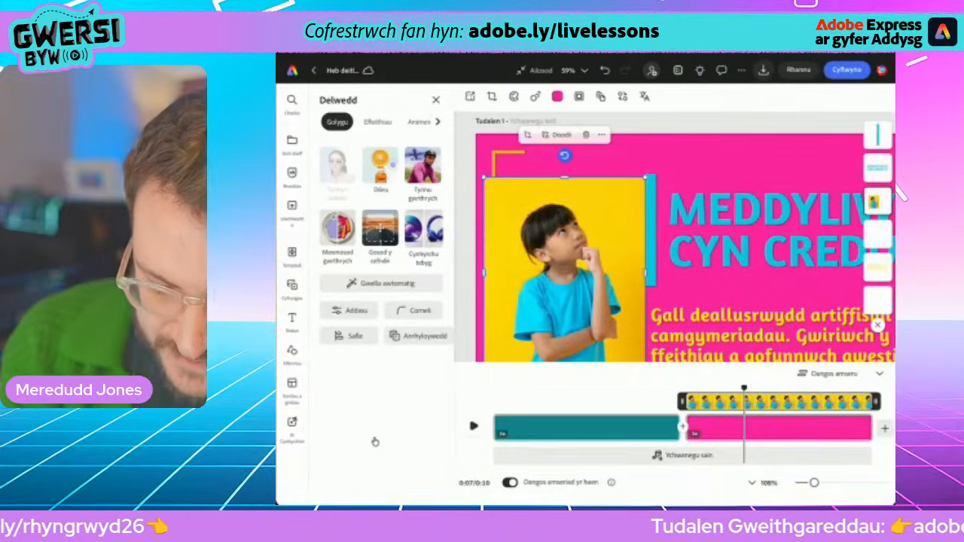
- Erase the yellow background around the thinking boy with the quick-select eraser brush
{"action": "left_click", "coordinate": [380, 165]}
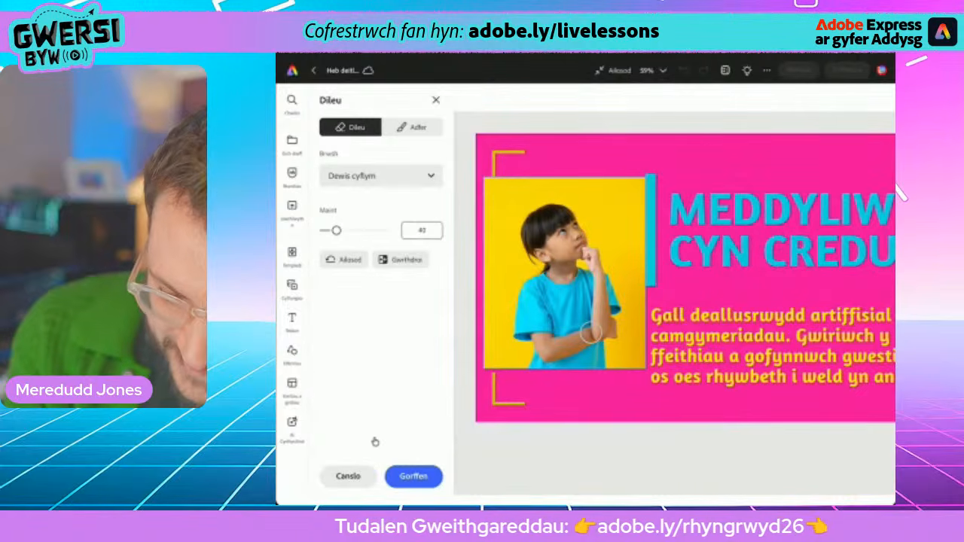
{"action": "left_click_drag", "start_coordinate": [498, 261], "coordinate": [499, 249]}
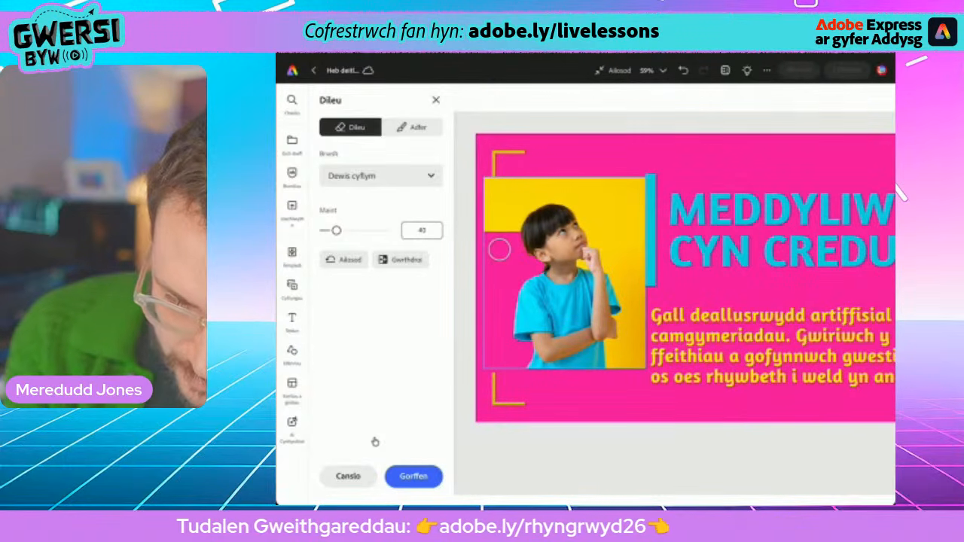
{"action": "left_click_drag", "start_coordinate": [505, 214], "coordinate": [523, 183]}
{"action": "left_click_drag", "start_coordinate": [579, 191], "coordinate": [614, 198]}
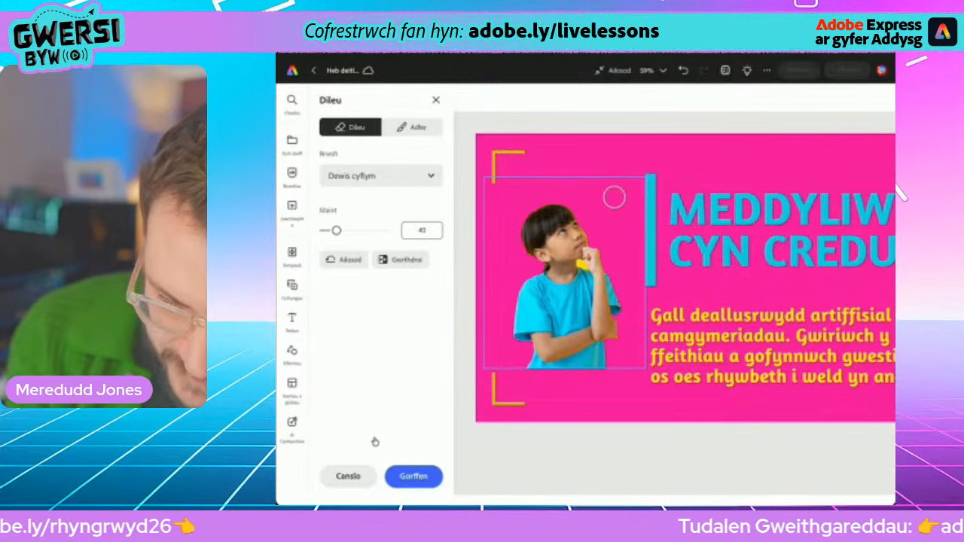
- Reduce the eraser size to 15, erase the leftover yellow patch between the boy's chin and hand, and apply the erasing
{"action": "scroll", "coordinate": [604, 245], "scroll_direction": "up", "scroll_amount": 10}
{"action": "left_click_drag", "start_coordinate": [337, 231], "coordinate": [328, 231]}
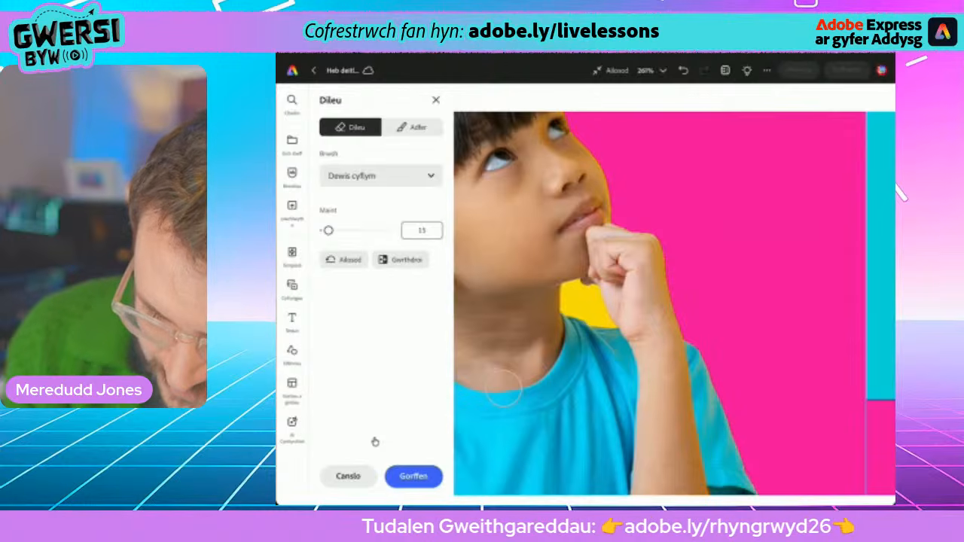
{"action": "left_click_drag", "start_coordinate": [581, 290], "coordinate": [587, 305]}
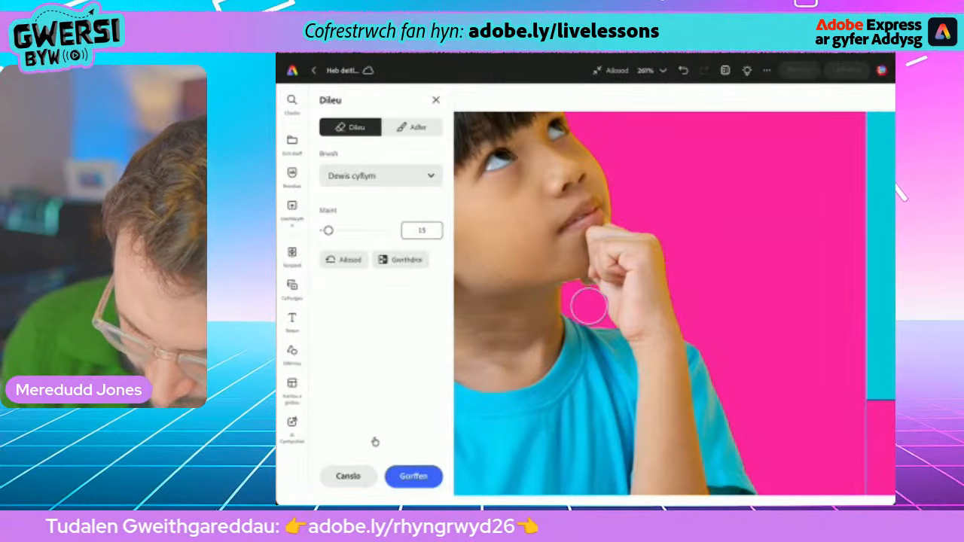
{"action": "left_click", "coordinate": [414, 476]}
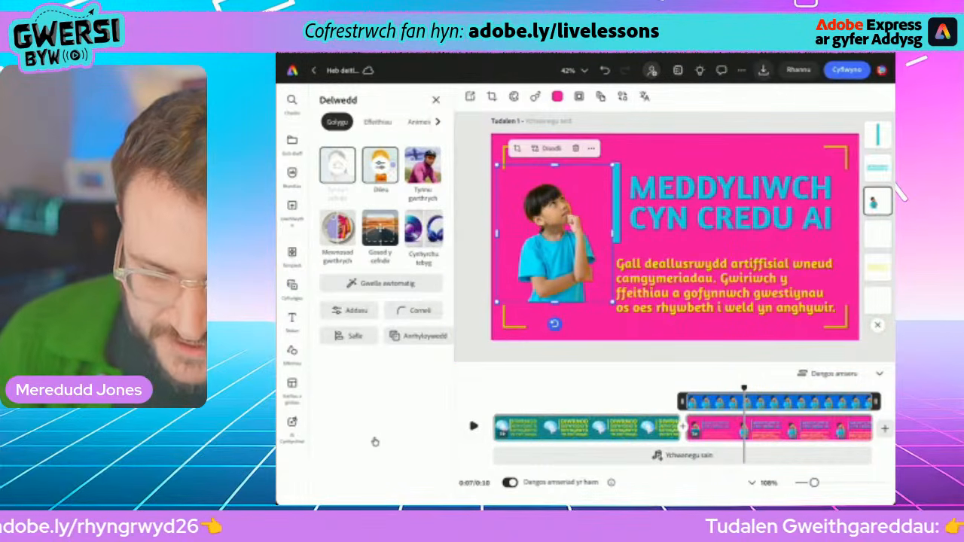
- Play the video from the end of the title scene into the pink scene to check the transition and animations
{"action": "left_click", "coordinate": [727, 287]}
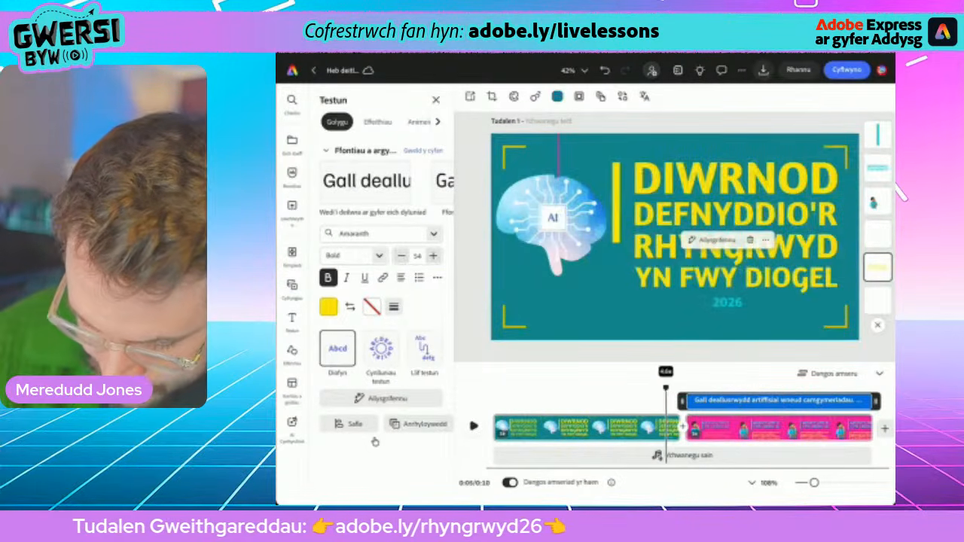
{"action": "key", "text": "space"}
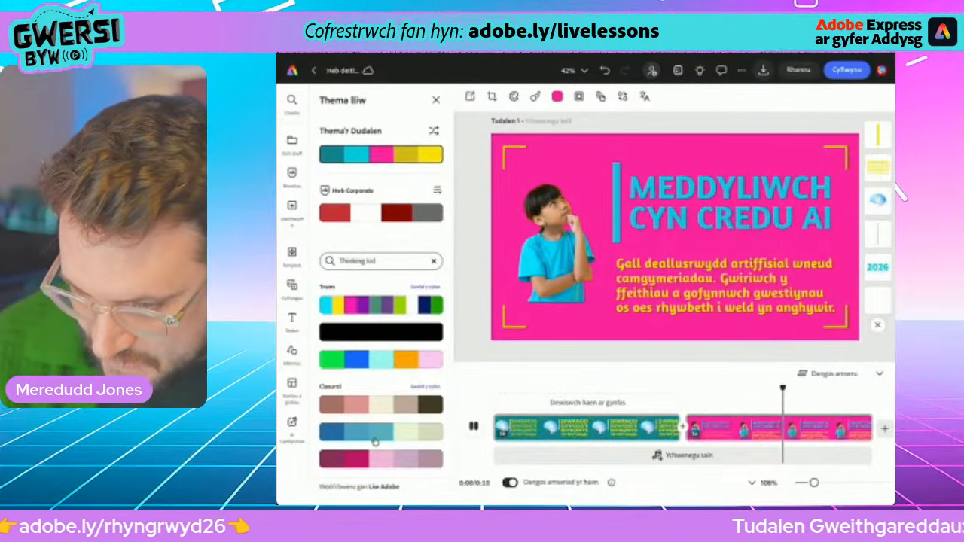
{"action": "key", "text": "space"}
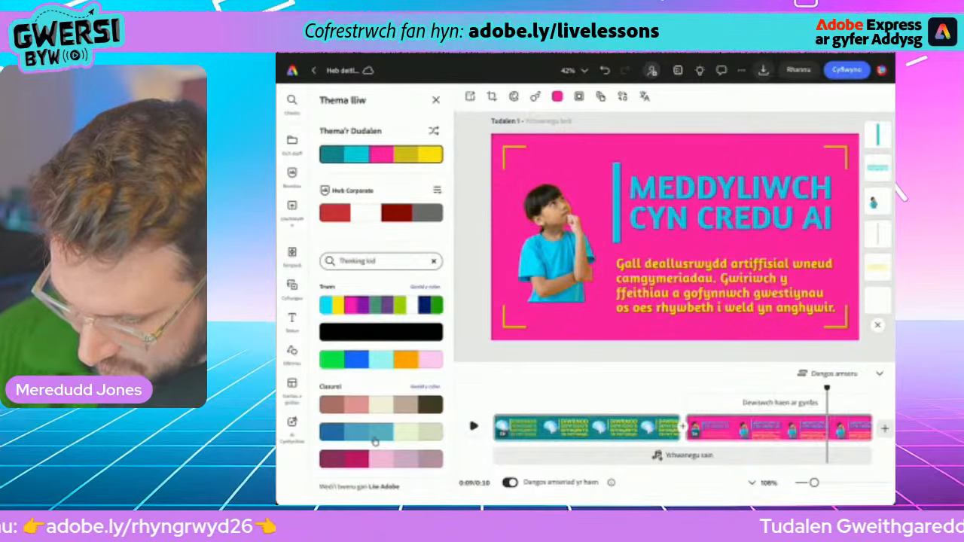
- Duplicate the pink "MEDDYLIWCH CYN CREDU AI" scene and move the playhead to about 12 seconds in the copy
{"action": "key", "text": "Tab"}
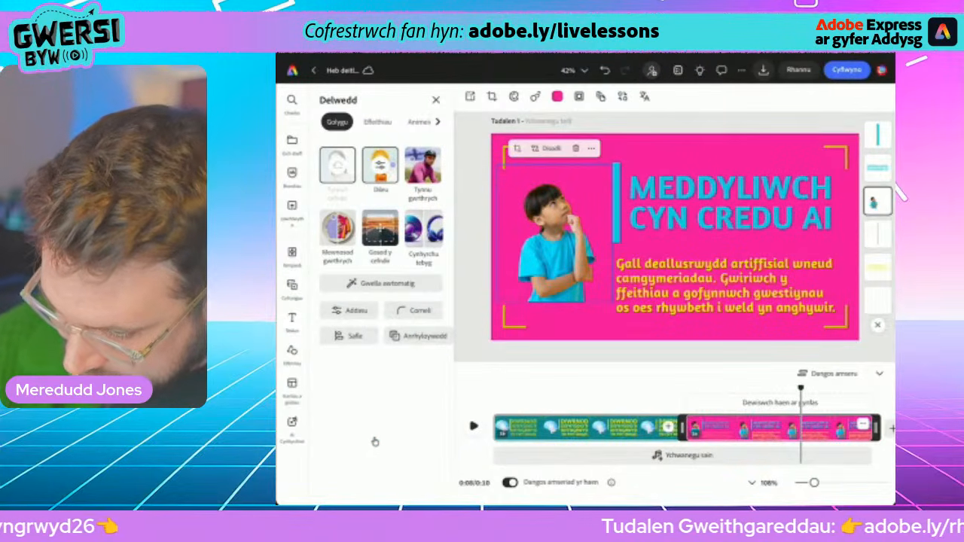
{"action": "left_click", "coordinate": [863, 425]}
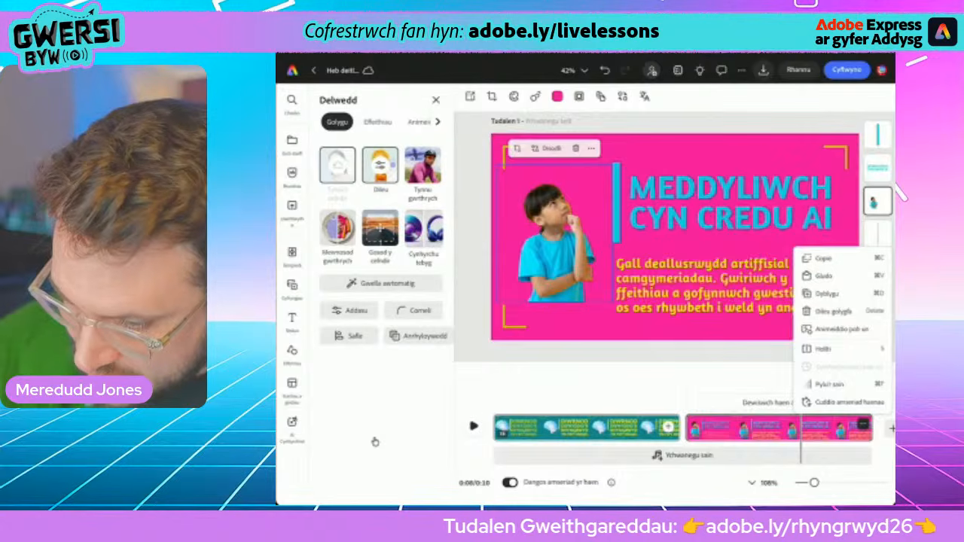
{"action": "left_click", "coordinate": [827, 294]}
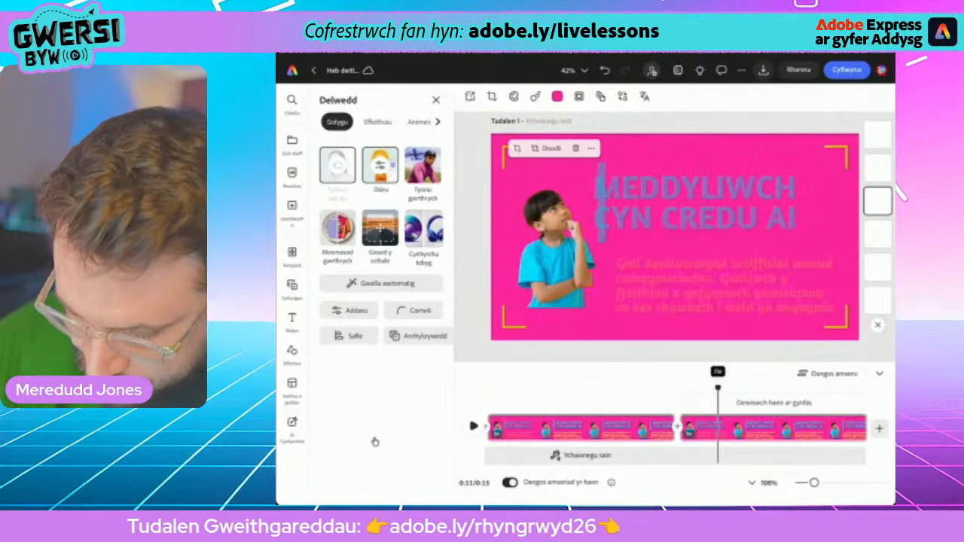
{"action": "left_click_drag", "start_coordinate": [712, 388], "coordinate": [755, 388]}
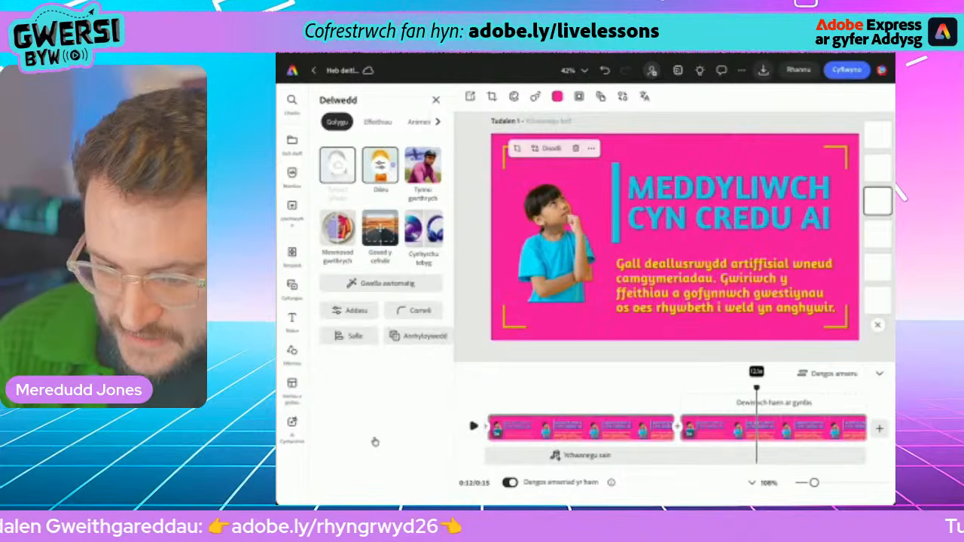
- Switch to the Safari tips document and copy the heading "Dwedwch wrth oedolyn os oes rhywbeth yn teimlo'n anghywir"
{"action": "left_click_drag", "start_coordinate": [595, 502], "coordinate": [603, 339]}
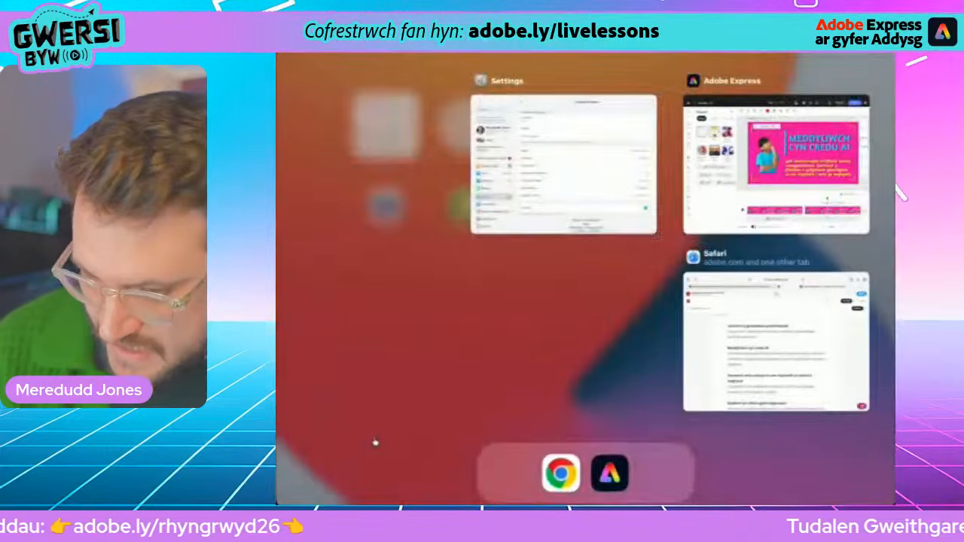
{"action": "left_click", "coordinate": [774, 343]}
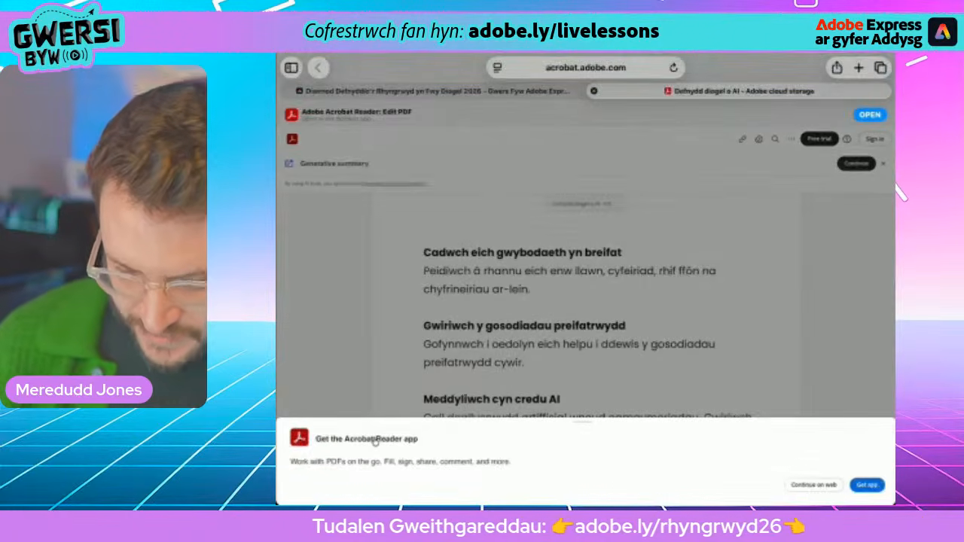
{"action": "scroll", "coordinate": [375, 443], "scroll_direction": "down", "scroll_amount": 3}
{"action": "scroll", "coordinate": [374, 442], "scroll_direction": "down", "scroll_amount": 3}
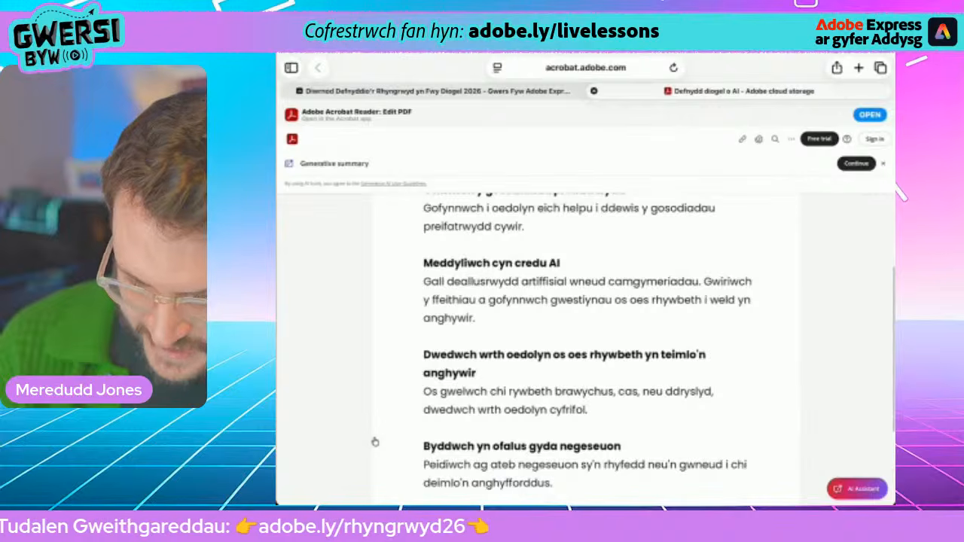
{"action": "scroll", "coordinate": [375, 443], "scroll_direction": "down", "scroll_amount": 3}
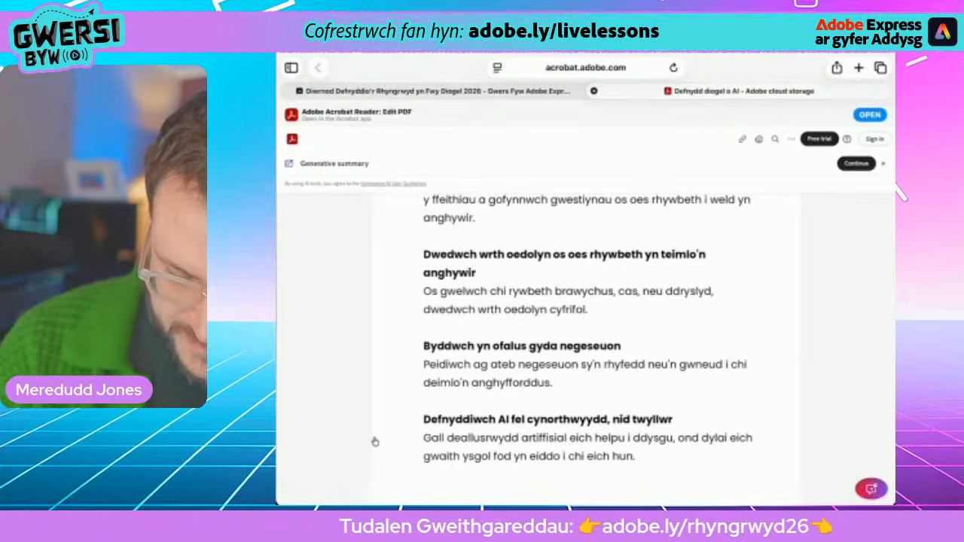
{"action": "left_click_drag", "start_coordinate": [452, 268], "coordinate": [483, 286]}
{"action": "mouse_move", "coordinate": [435, 245]}
{"action": "left_mouse_down"}
{"action": "mouse_move", "coordinate": [418, 224]}
{"action": "mouse_move", "coordinate": [419, 244]}
{"action": "left_mouse_up"}
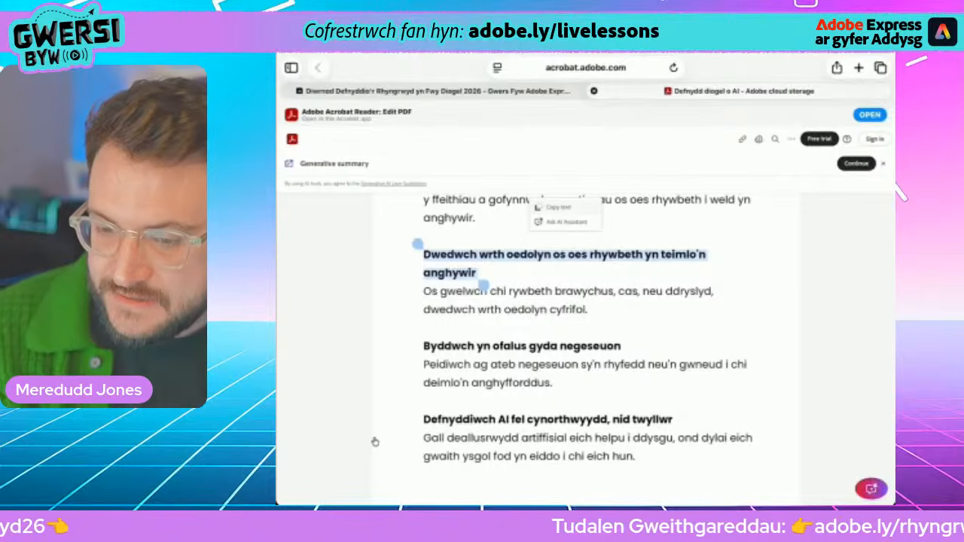
- Switch back to Adobe Express and replace the duplicated scene's "MEDDYLIWCH CYN CREDU AI" heading with the copied heading, allowing the paste
{"action": "key", "text": "super+Tab"}
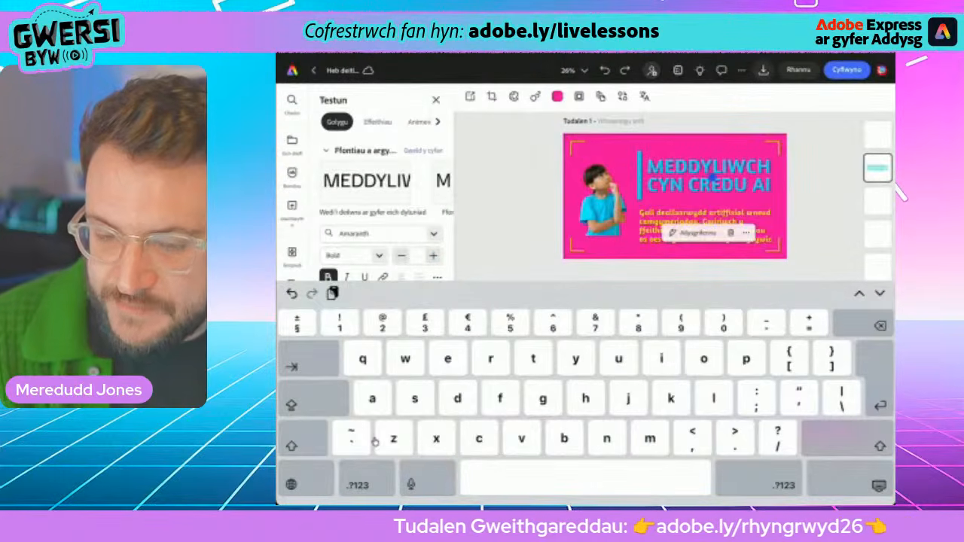
{"action": "double_click", "coordinate": [692, 170]}
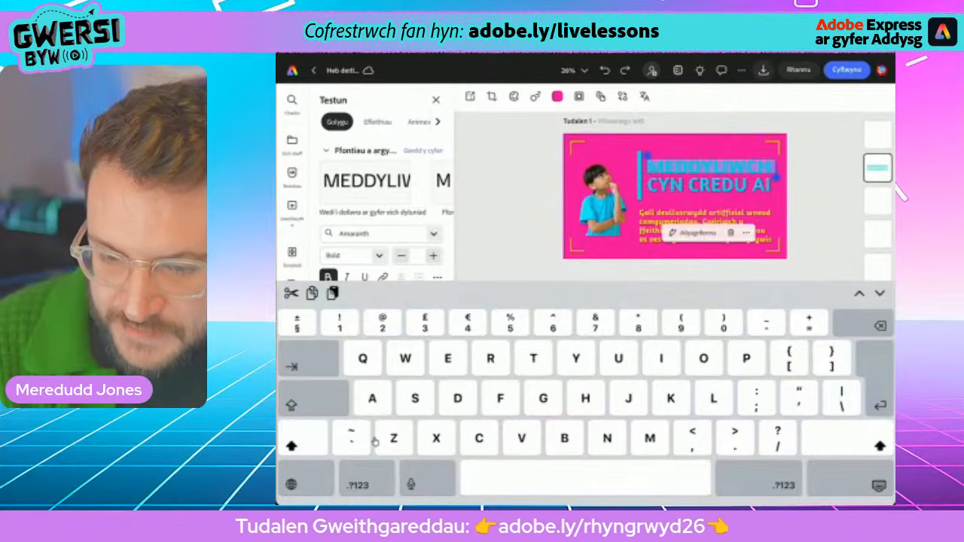
{"action": "left_click_drag", "start_coordinate": [776, 178], "coordinate": [777, 196]}
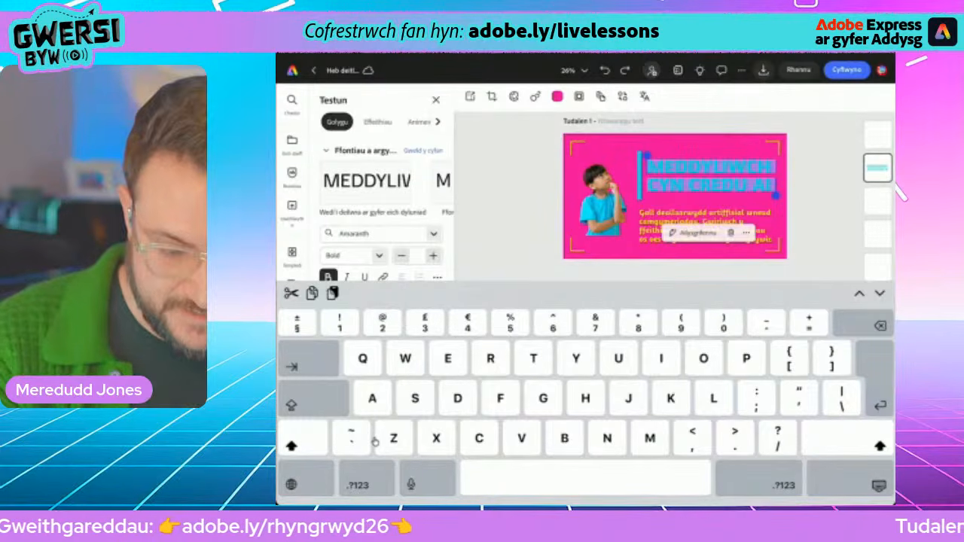
{"action": "left_click", "coordinate": [332, 293]}
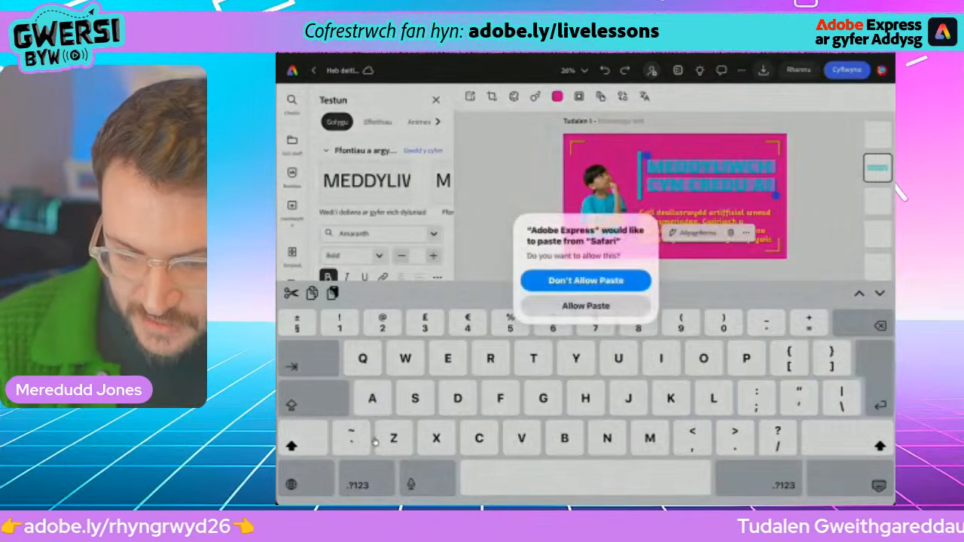
{"action": "left_click", "coordinate": [585, 305]}
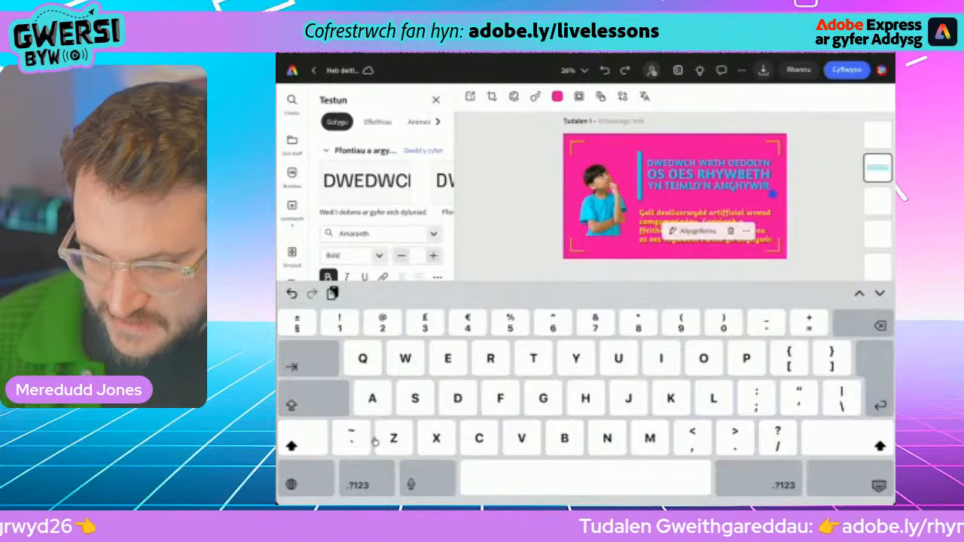
- Switch to Safari and copy the paragraph "Os gwelwch chi rywbeth brawychus, cas, neu ddryslyd, dwedwch wrth oedolyn cyfrifol."
{"action": "left_click_drag", "start_coordinate": [586, 502], "coordinate": [585, 339]}
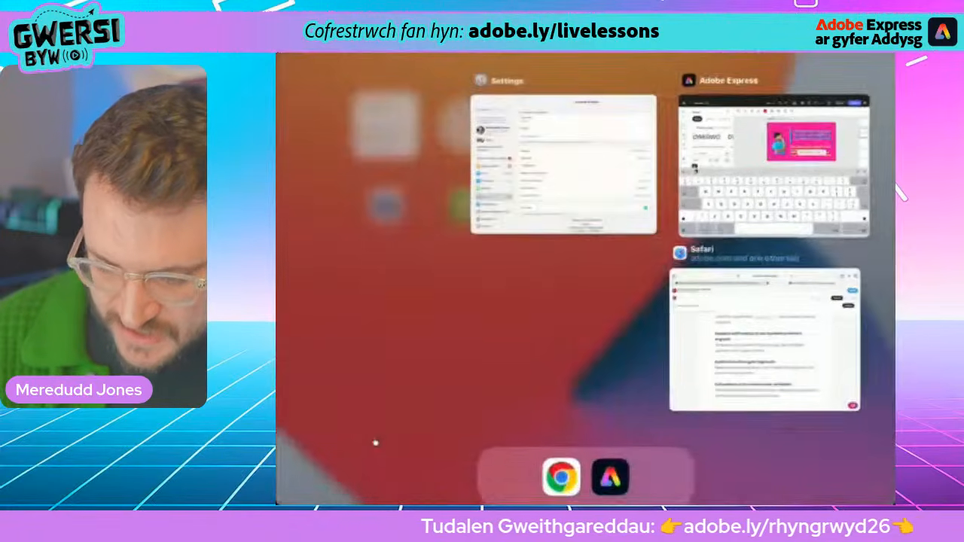
{"action": "left_click", "coordinate": [775, 342]}
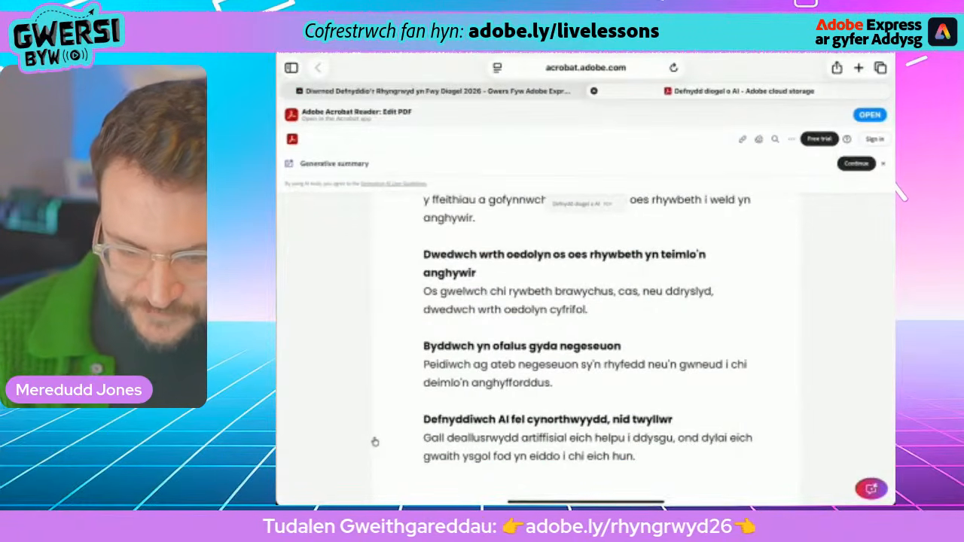
{"action": "left_click_drag", "start_coordinate": [452, 293], "coordinate": [594, 318]}
{"action": "left_click_drag", "start_coordinate": [443, 281], "coordinate": [418, 280]}
{"action": "key", "text": "super+c"}
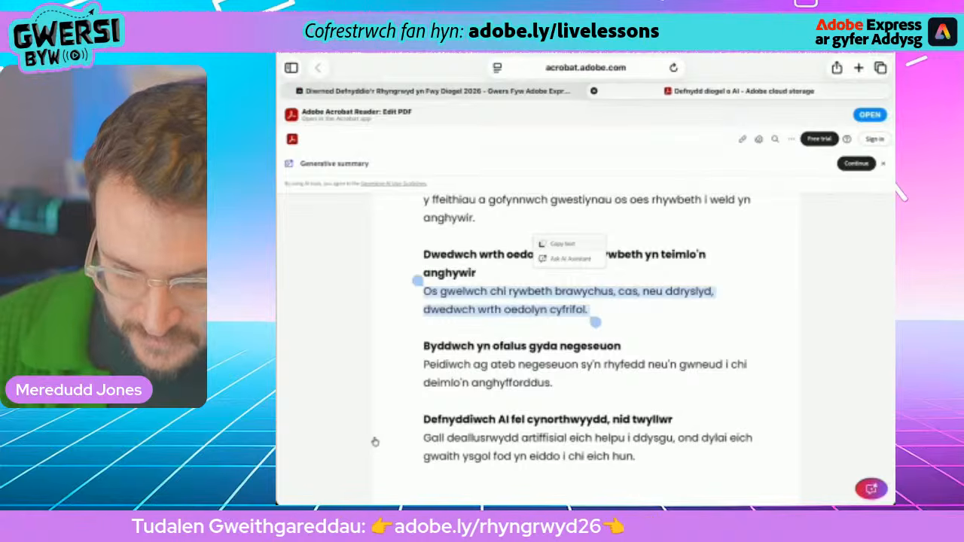
- Return to Adobe Express and replace the scene's yellow body paragraph with the copied "Os gwelwch chi rywbeth brawychus" text
{"action": "key", "text": "super+Tab"}
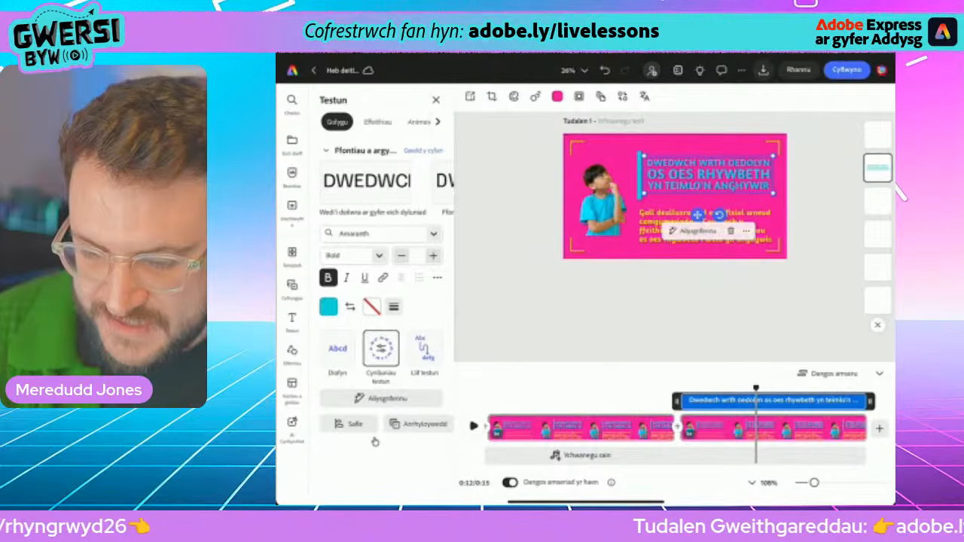
{"action": "double_click", "coordinate": [688, 228]}
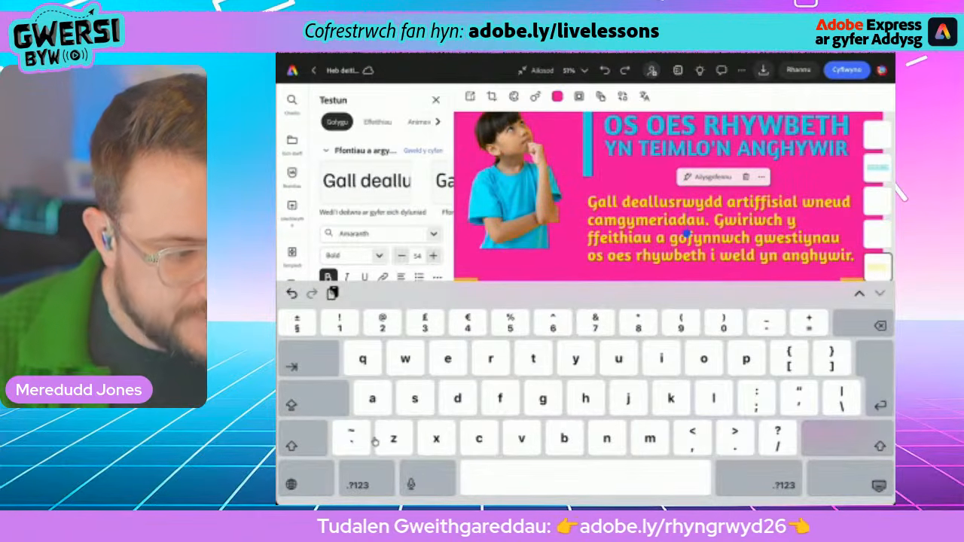
{"action": "triple_click", "coordinate": [647, 221]}
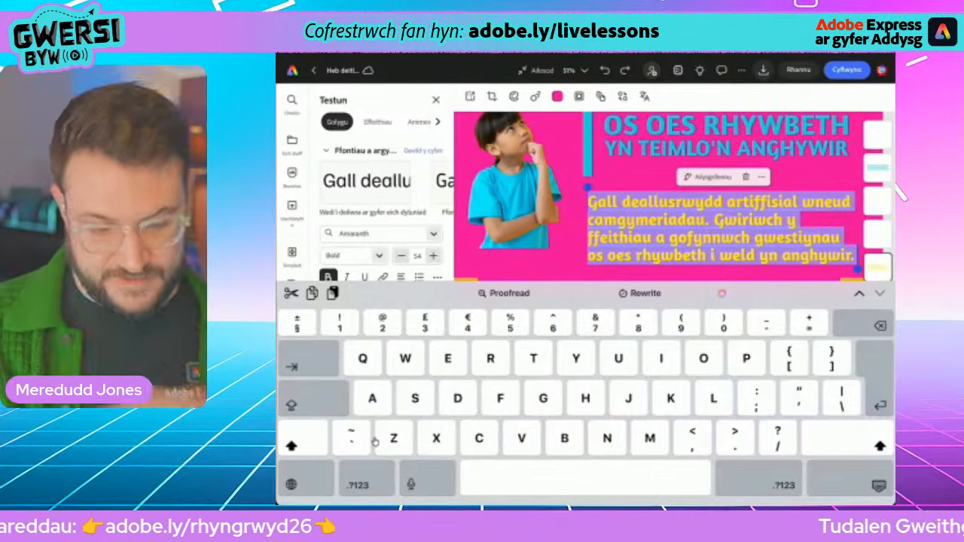
{"action": "left_click", "coordinate": [332, 293]}
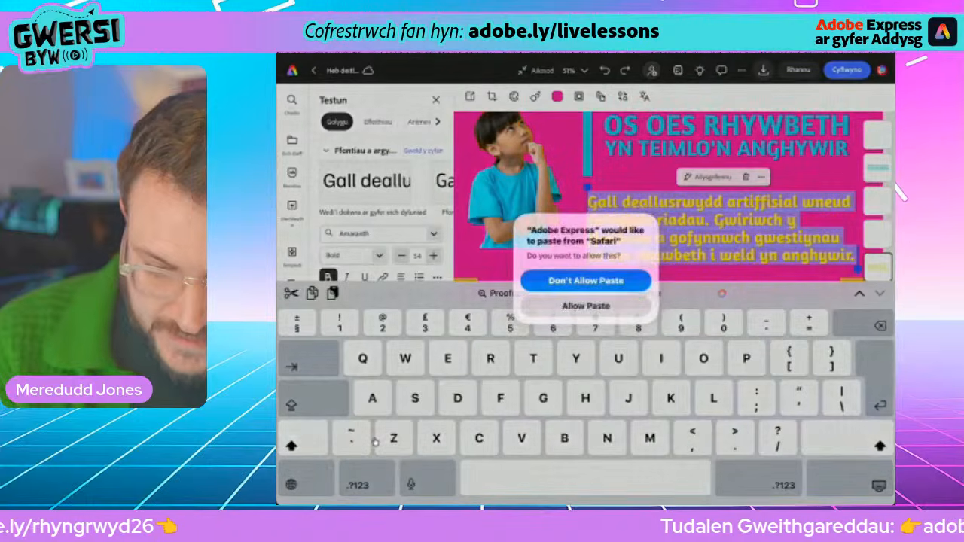
{"action": "left_click", "coordinate": [577, 304]}
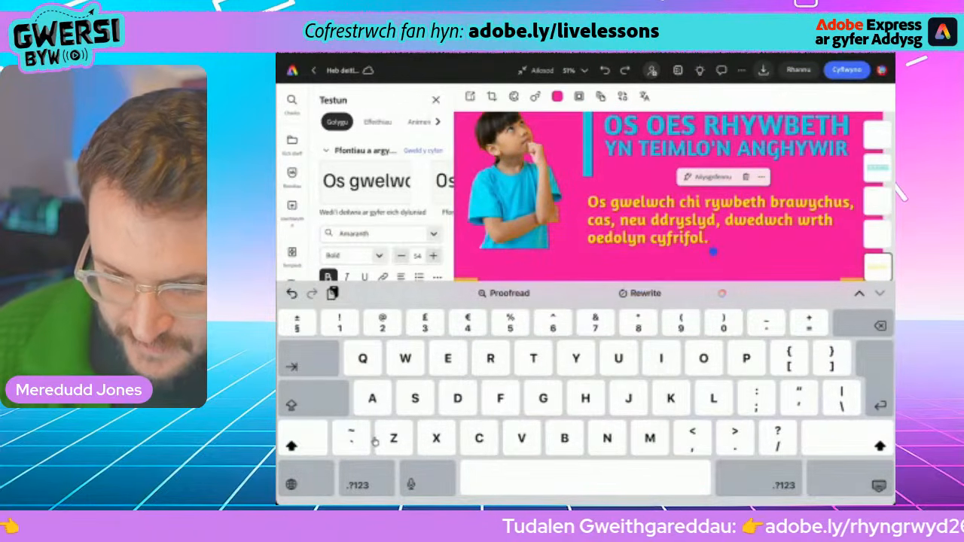
{"action": "left_click", "coordinate": [879, 486]}
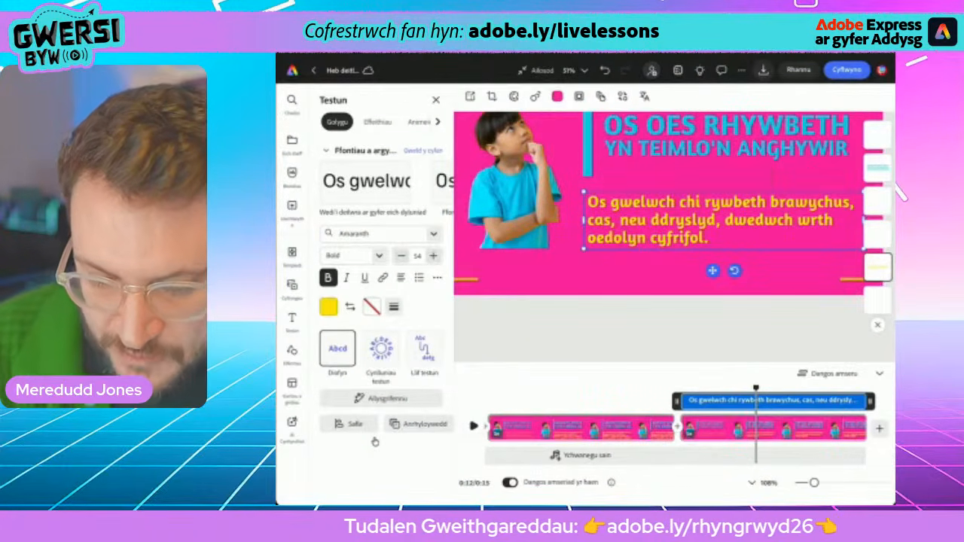
- Enlarge the "DWEDWCH WRTH OEDOLYN" heading and position it between the vertical bar and the scene's edge, above the body paragraph
{"action": "left_click_drag", "start_coordinate": [702, 306], "coordinate": [707, 323]}
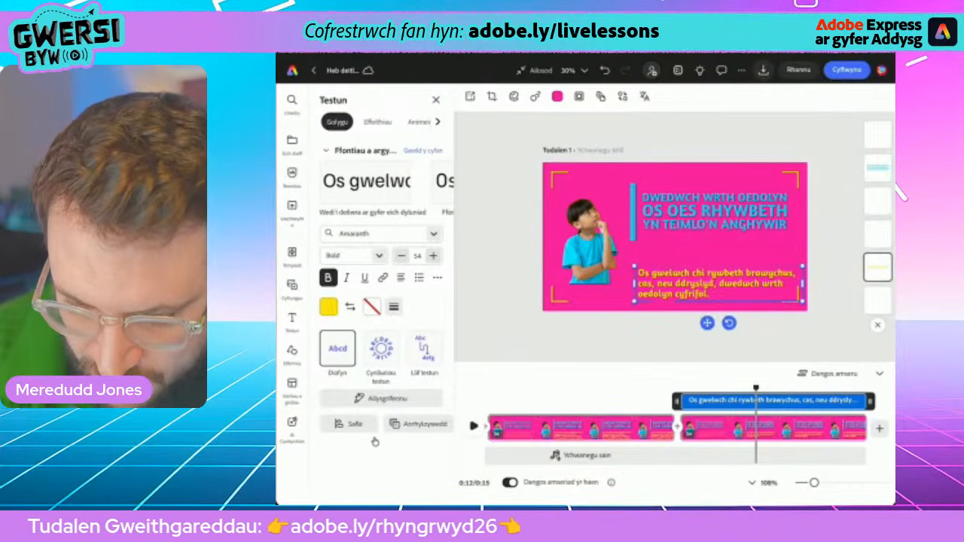
{"action": "left_click", "coordinate": [715, 211]}
{"action": "left_click_drag", "start_coordinate": [790, 231], "coordinate": [807, 271]}
{"action": "left_click_drag", "start_coordinate": [719, 233], "coordinate": [715, 224]}
{"action": "mouse_move", "coordinate": [795, 262]}
{"action": "left_mouse_down"}
{"action": "mouse_move", "coordinate": [786, 252]}
{"action": "mouse_move", "coordinate": [795, 261]}
{"action": "left_mouse_up"}
{"action": "left_click_drag", "start_coordinate": [715, 224], "coordinate": [718, 224]}
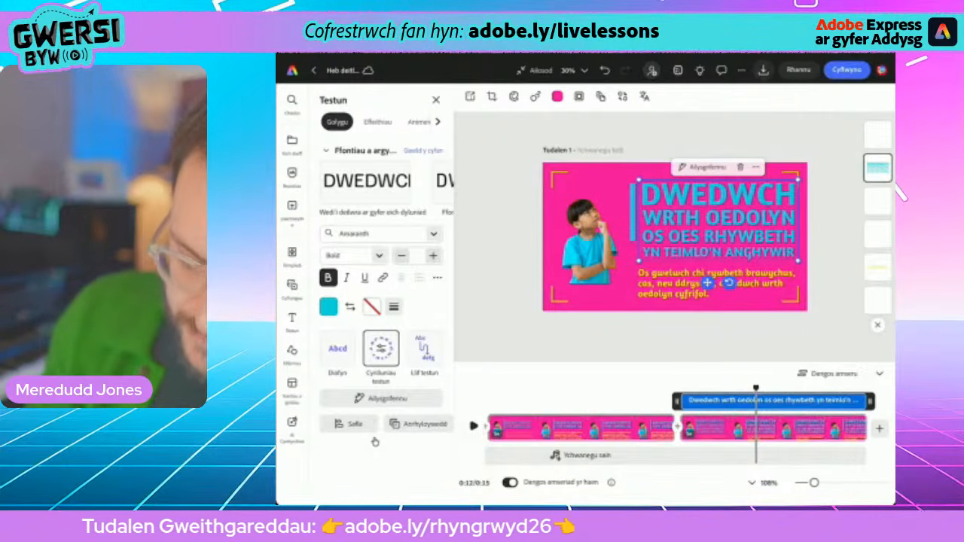
- Set the duplicated scene's background to yellow from the page theme colours
{"action": "left_click", "coordinate": [558, 96]}
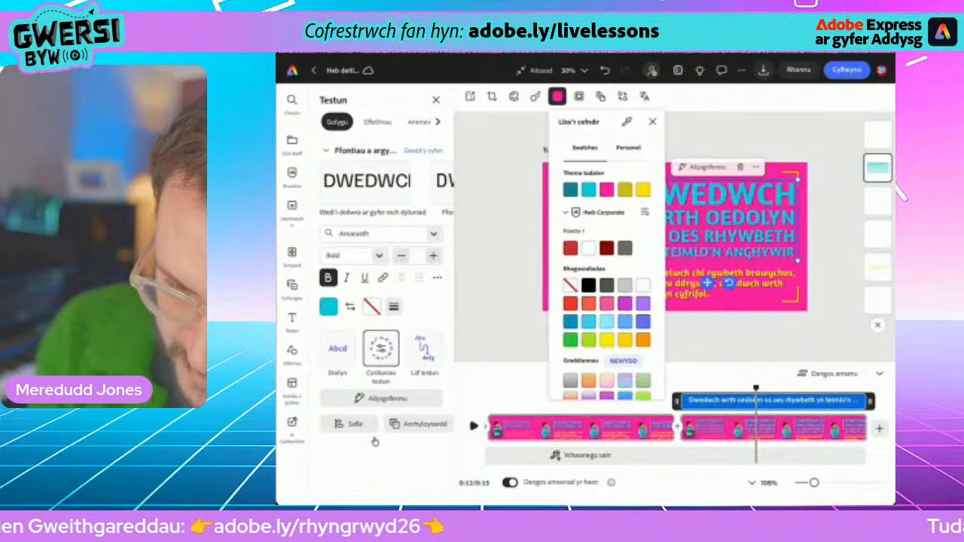
{"action": "left_click", "coordinate": [643, 189]}
{"action": "left_click", "coordinate": [652, 122]}
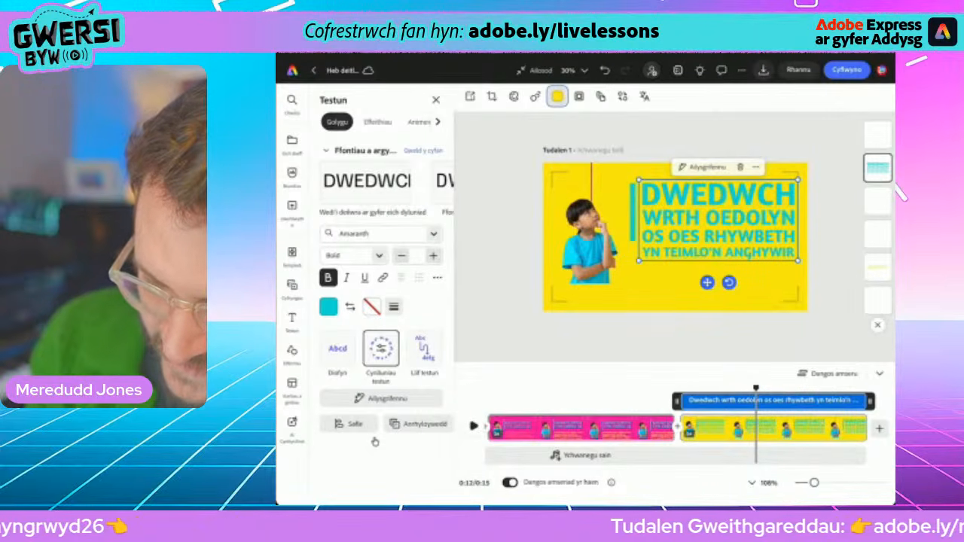
- Recolour the body paragraph dark teal and the "DWEDWCH WRTH OEDOLYN" heading pink using the page theme colours
{"action": "left_click", "coordinate": [718, 284]}
{"action": "left_click", "coordinate": [329, 306]}
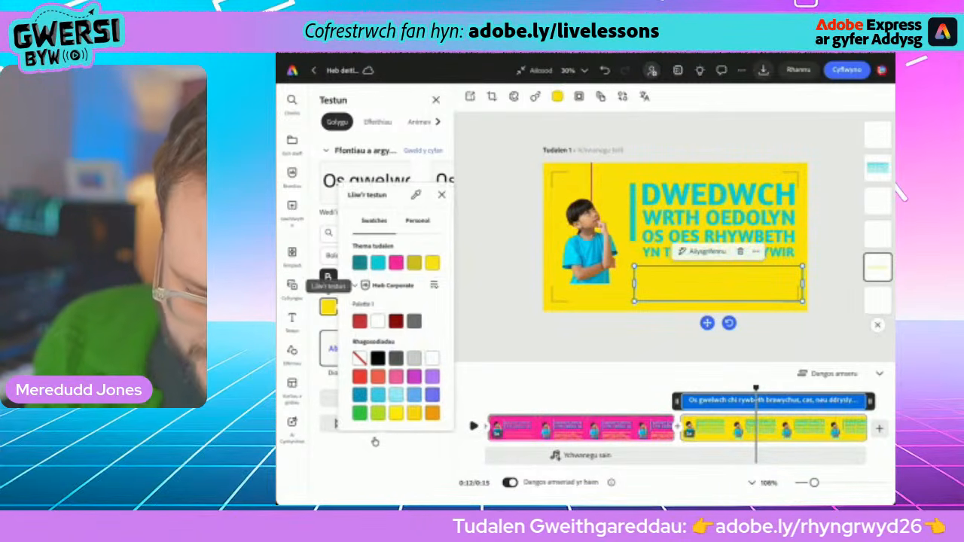
{"action": "left_click", "coordinate": [360, 263]}
{"action": "left_click", "coordinate": [717, 219]}
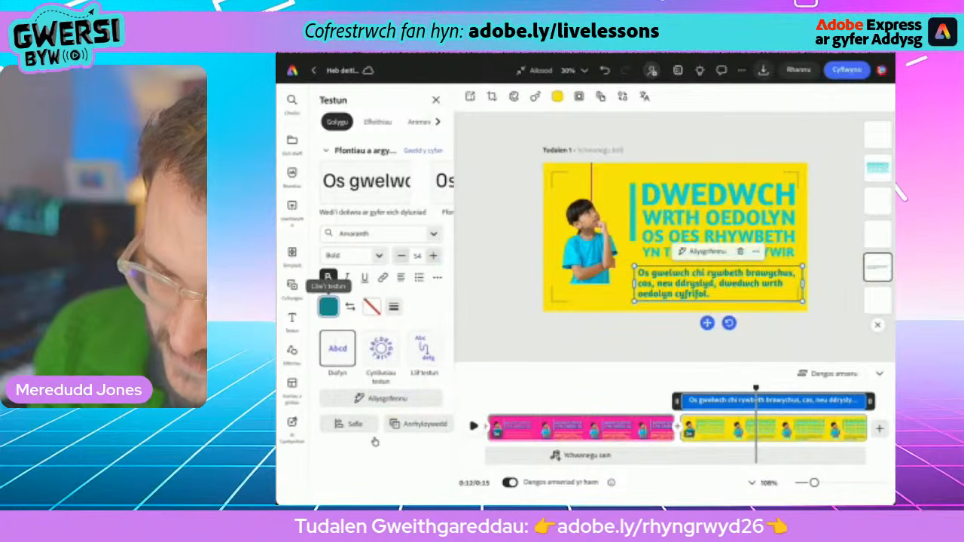
{"action": "left_click", "coordinate": [718, 218]}
{"action": "left_click", "coordinate": [328, 307]}
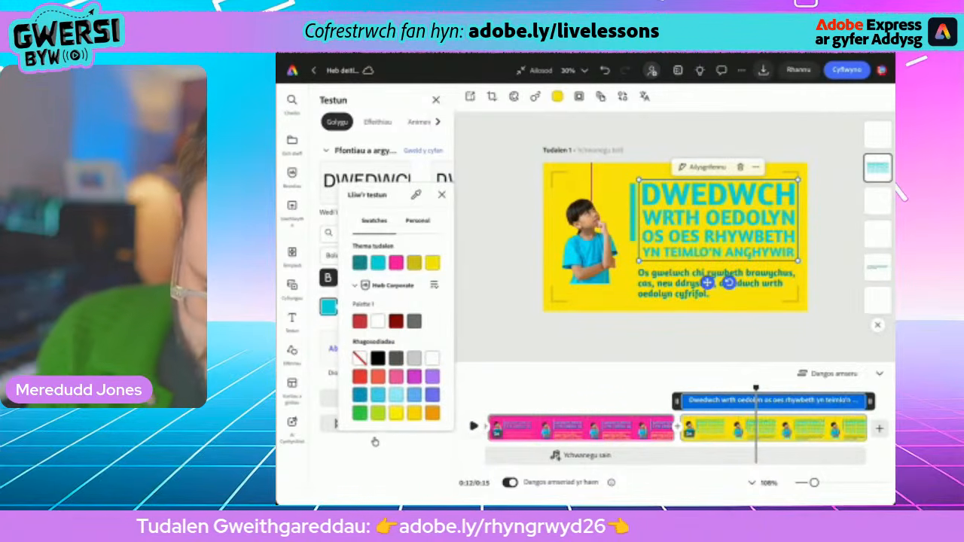
{"action": "left_click", "coordinate": [396, 263]}
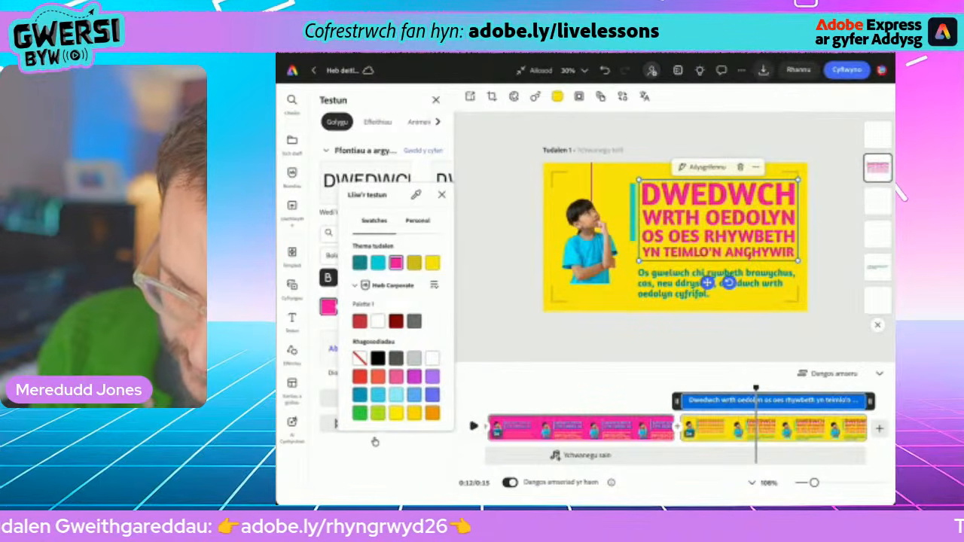
- Recolour the vertical bar beside the heading pink and delete the thin vertical line above the boy
{"action": "left_click", "coordinate": [633, 213]}
{"action": "left_click", "coordinate": [633, 212]}
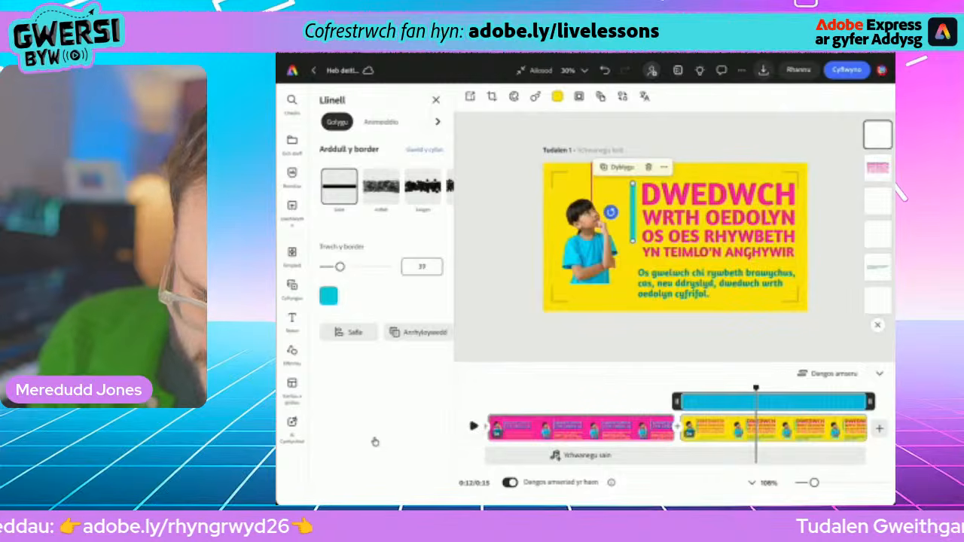
{"action": "left_click", "coordinate": [328, 296]}
{"action": "left_click", "coordinate": [396, 232]}
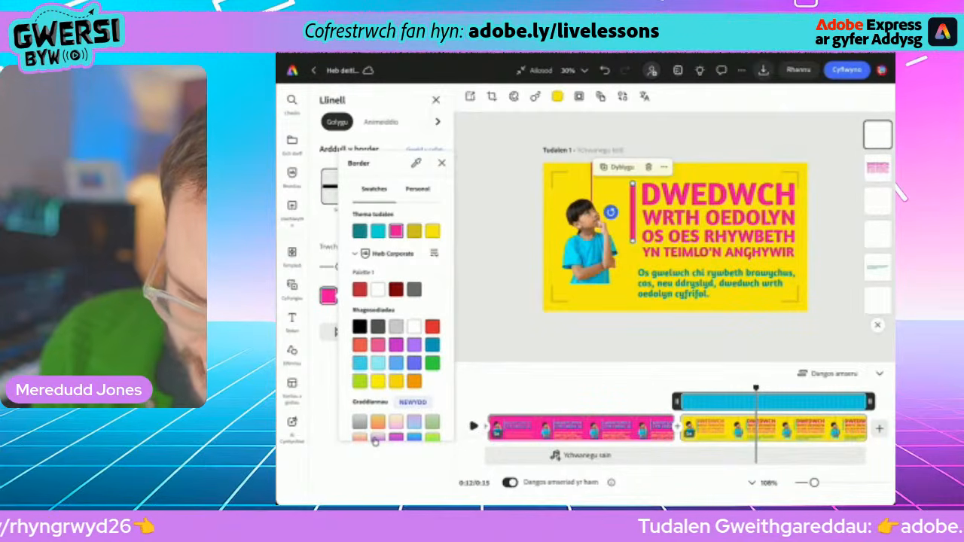
{"action": "key", "text": "Escape"}
{"action": "key", "text": "Escape"}
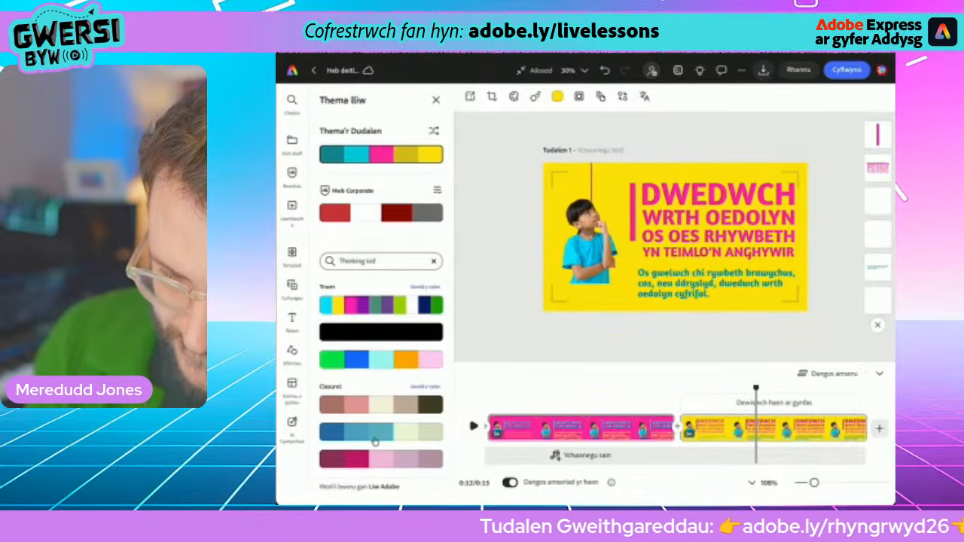
{"action": "left_click", "coordinate": [591, 183]}
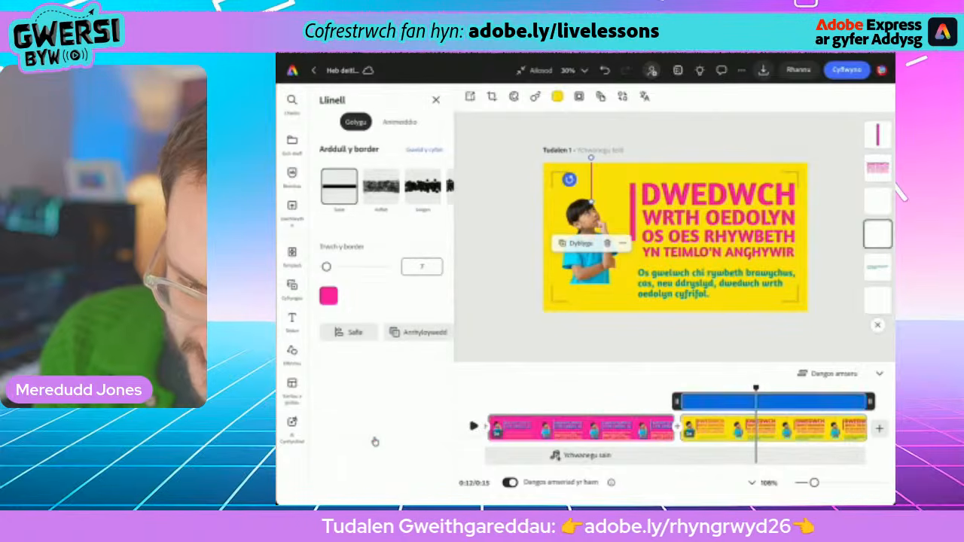
{"action": "key", "text": "Escape"}
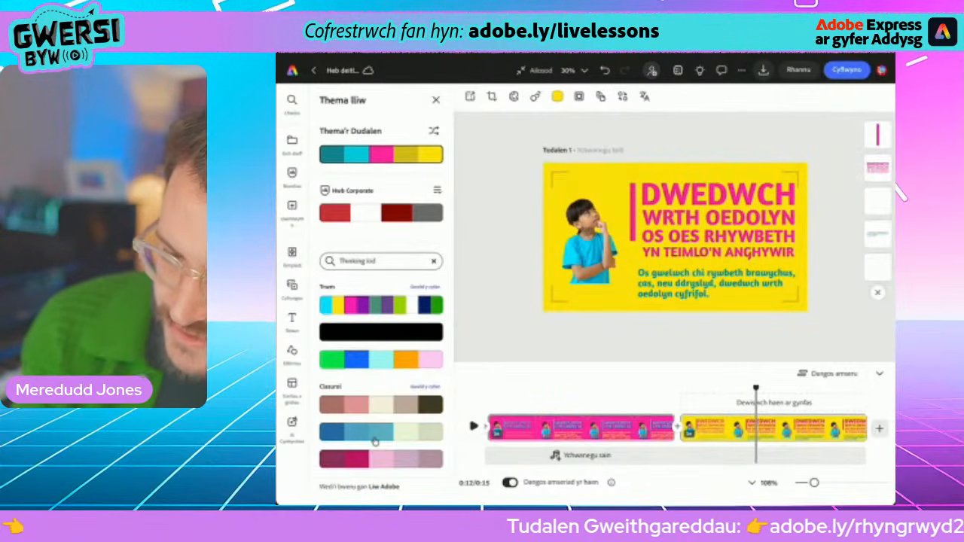
- Replace the boy image with the photo of a teacher holding a yellow folder, searching the photo library for "Teacher"
{"action": "key", "text": "Tab"}
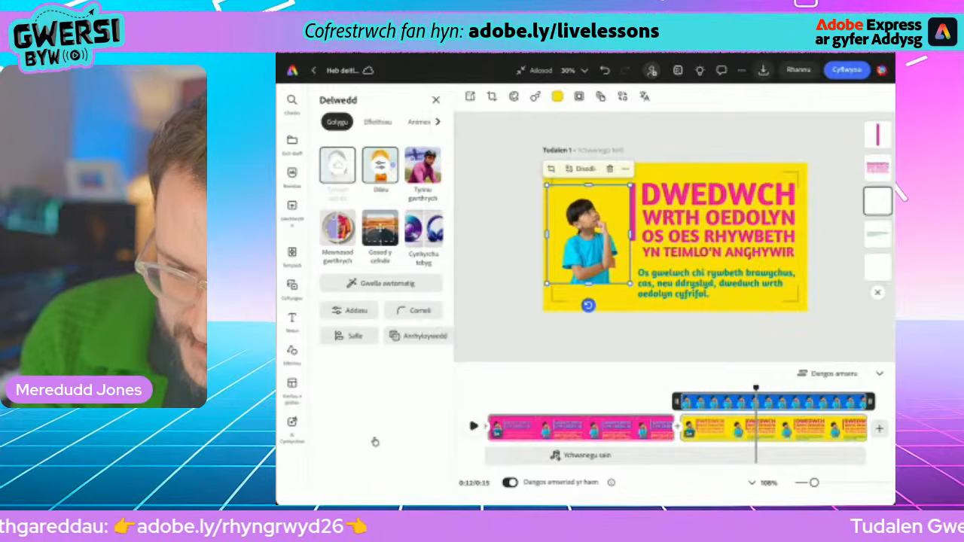
{"action": "left_click", "coordinate": [581, 169]}
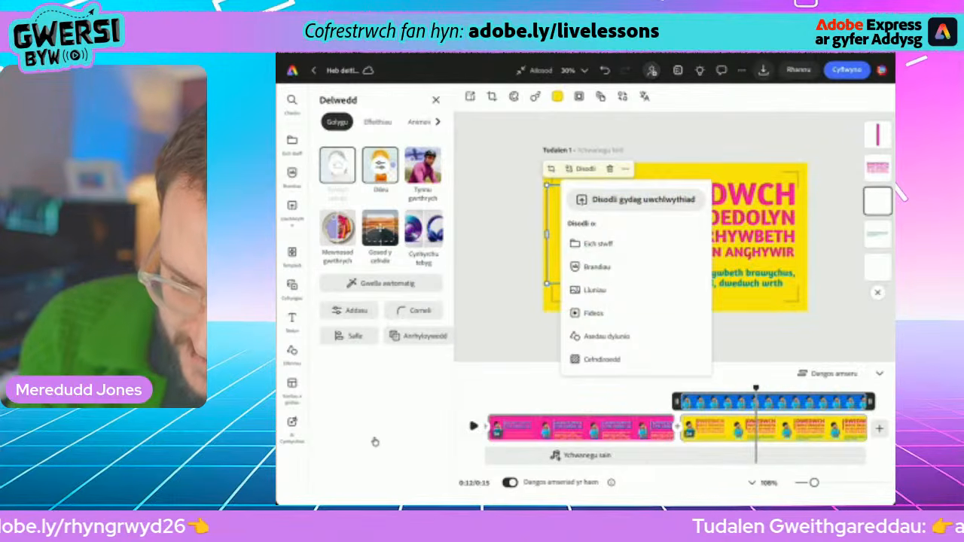
{"action": "left_click", "coordinate": [595, 289]}
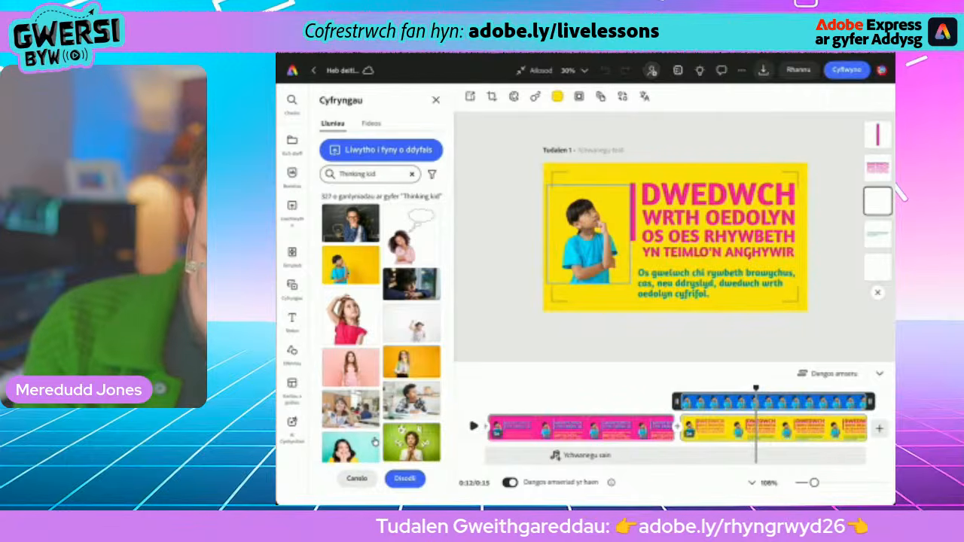
{"action": "left_click", "coordinate": [412, 174]}
{"action": "left_click", "coordinate": [368, 174]}
{"action": "type", "text": "Te"}
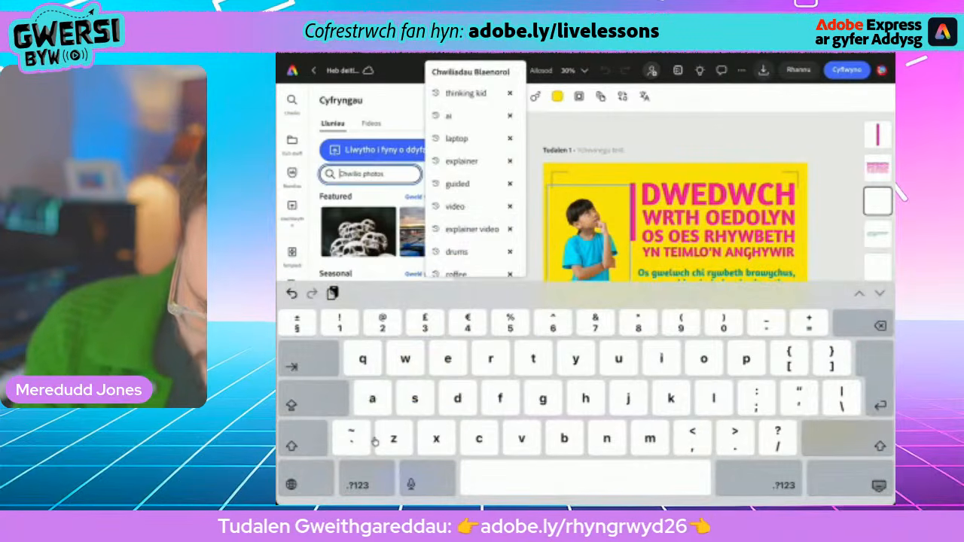
{"action": "type", "text": "ach"}
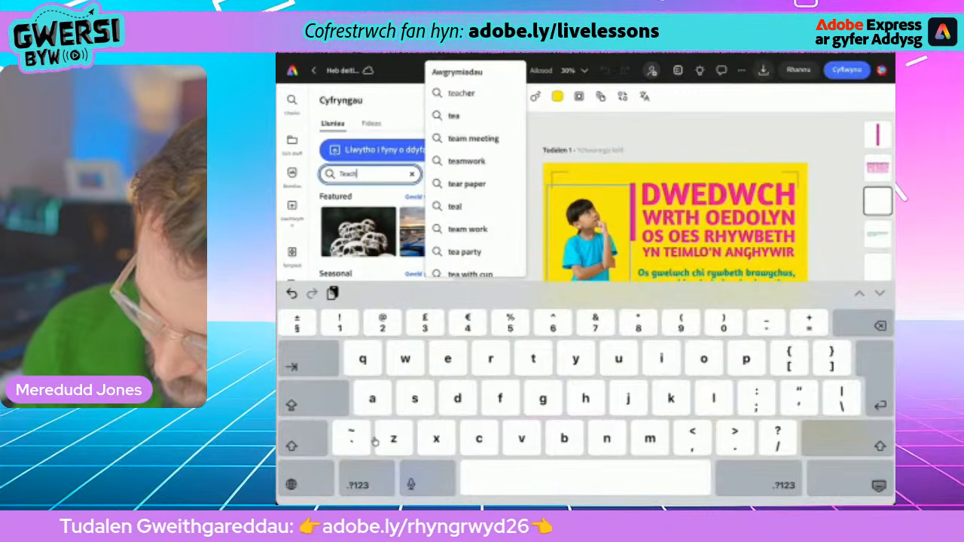
{"action": "type", "text": "er"}
{"action": "key", "text": "Return"}
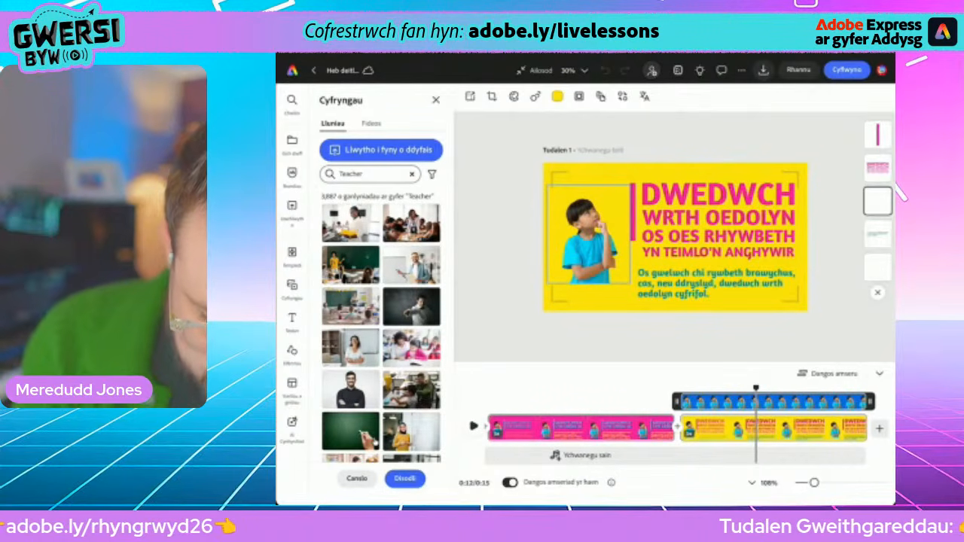
{"action": "left_click", "coordinate": [351, 223]}
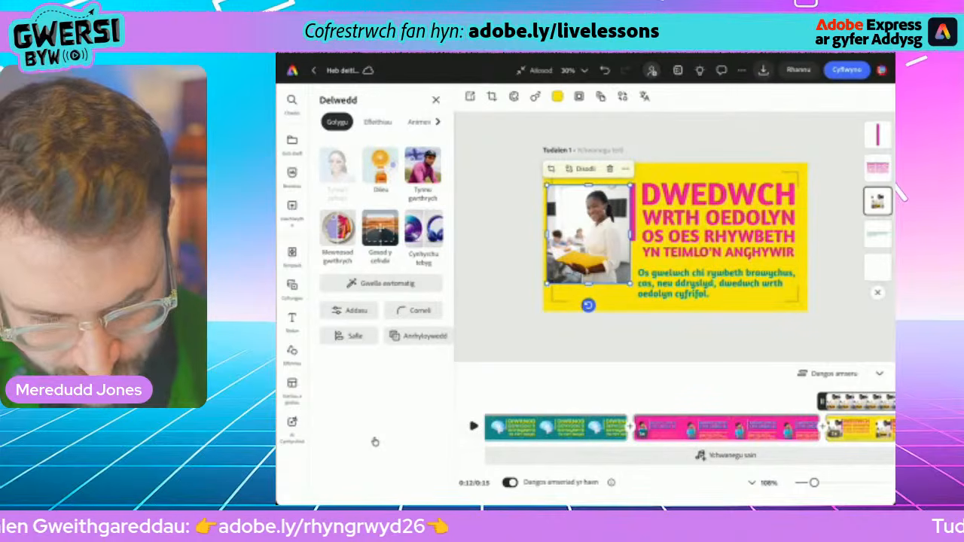
- Flip the teacher photo horizontally
{"action": "key", "text": "ctrl+plus"}
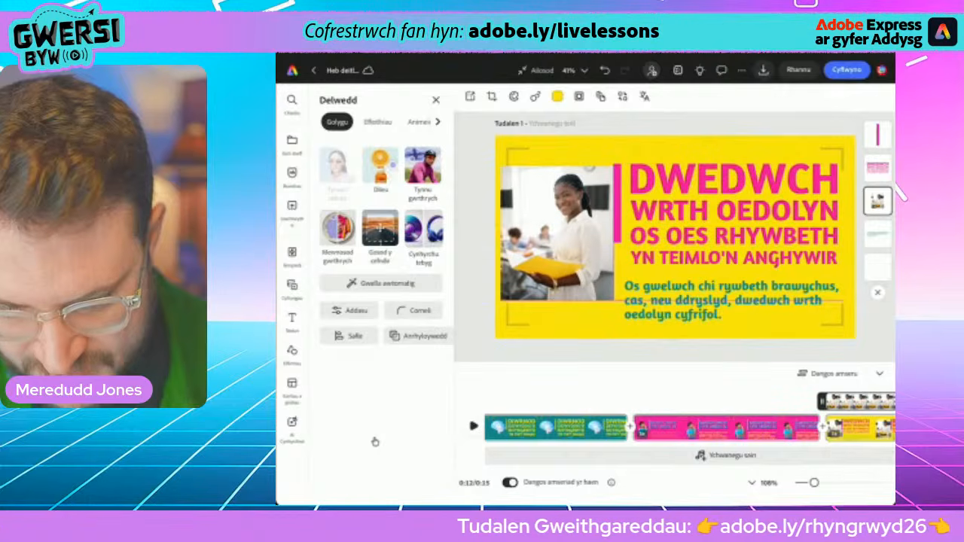
{"action": "left_click", "coordinate": [352, 335]}
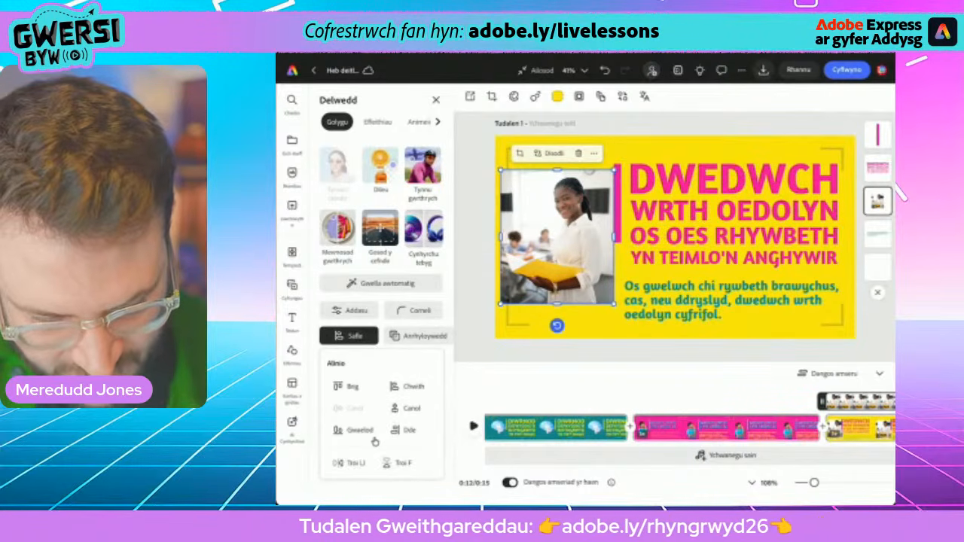
{"action": "left_click", "coordinate": [375, 442]}
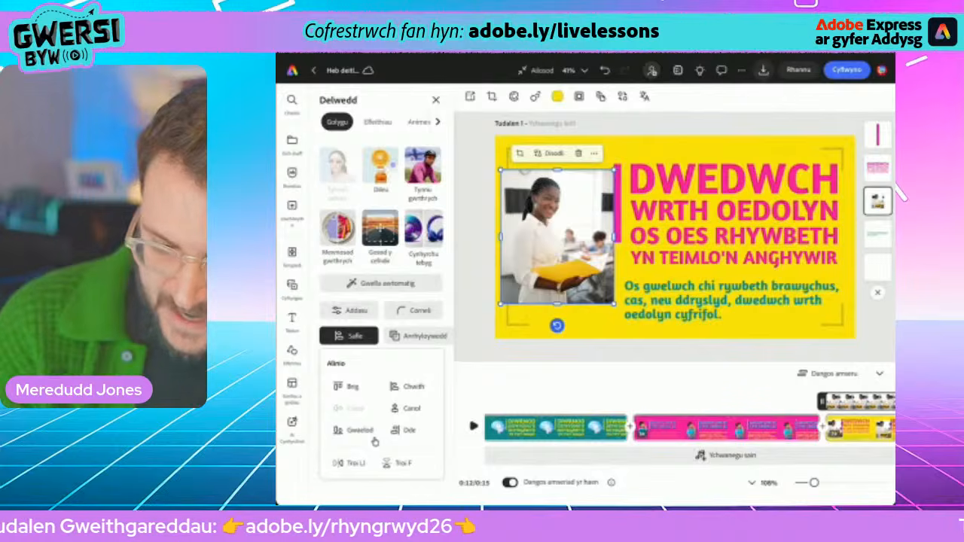
{"action": "key", "text": "Escape"}
- Erase the white classroom wall around the teacher in the photo using the quick-select brush at size 15
{"action": "scroll", "coordinate": [527, 235], "scroll_direction": "up", "scroll_amount": 5}
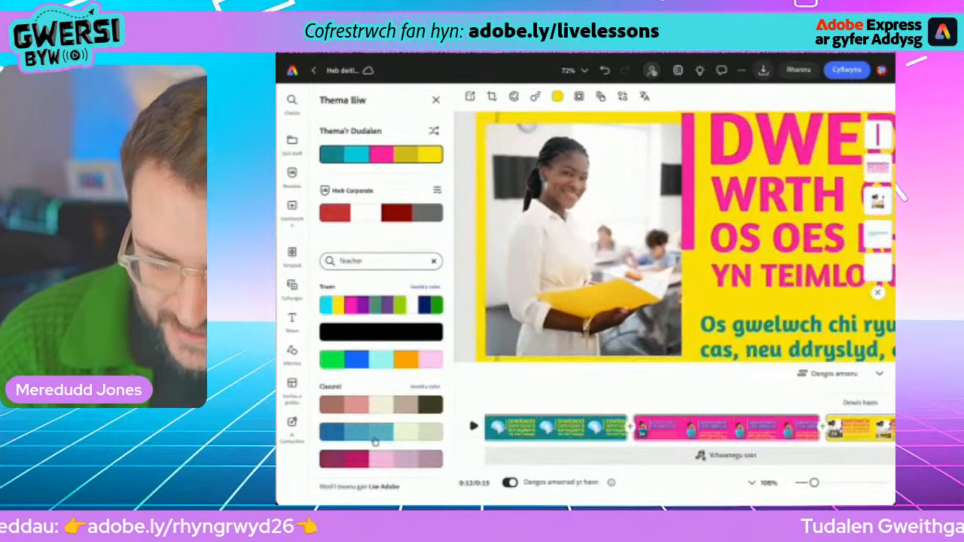
{"action": "left_click", "coordinate": [584, 239]}
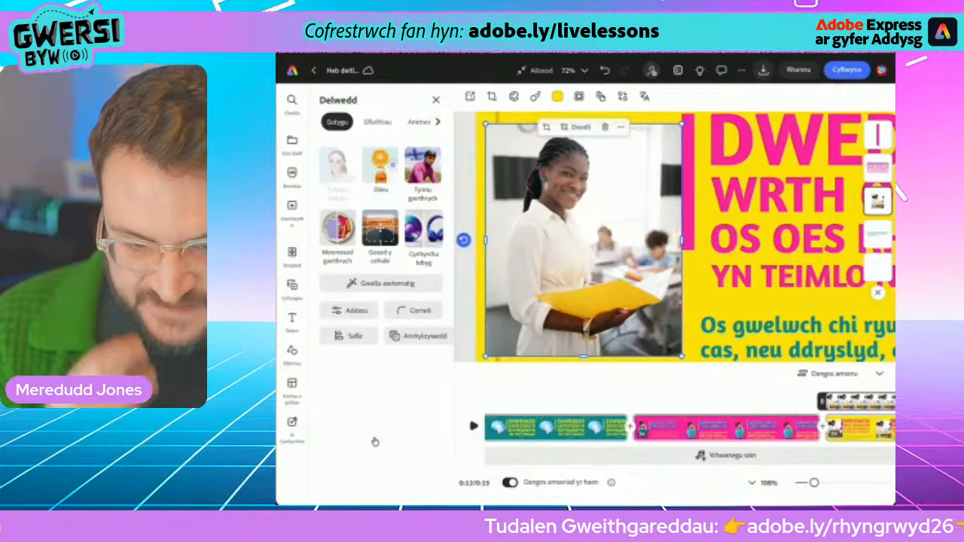
{"action": "left_click", "coordinate": [381, 167]}
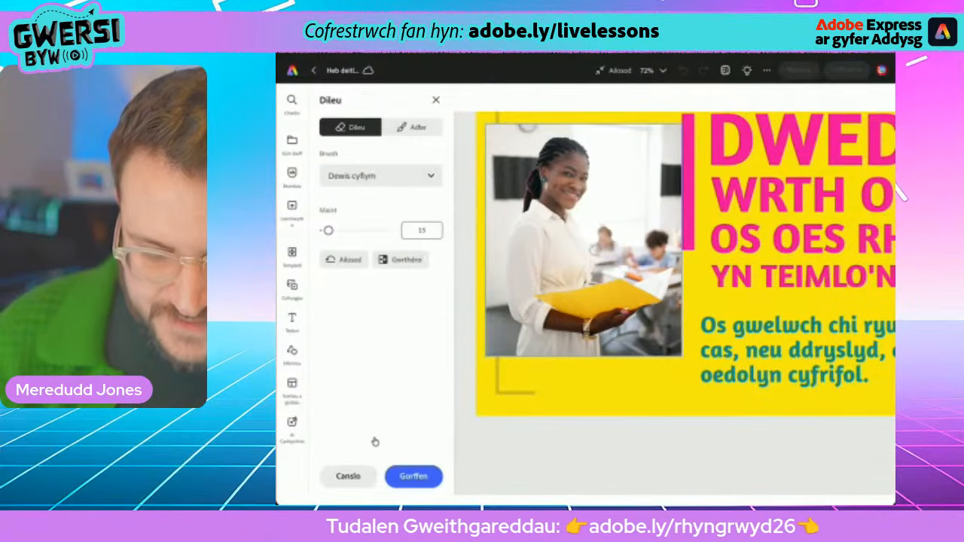
{"action": "left_click_drag", "start_coordinate": [635, 144], "coordinate": [647, 159]}
{"action": "scroll", "coordinate": [655, 182], "scroll_direction": "up", "scroll_amount": 1}
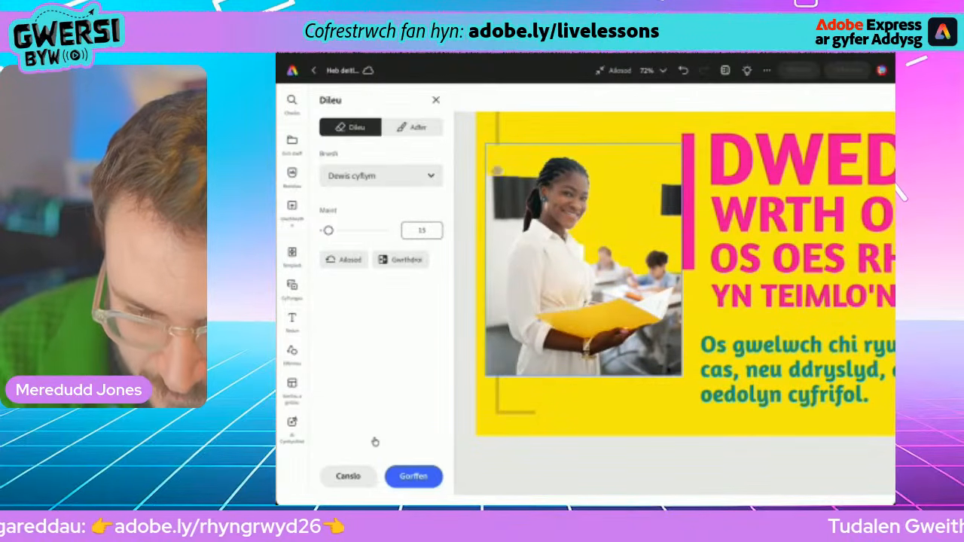
{"action": "left_click_drag", "start_coordinate": [497, 168], "coordinate": [494, 173]}
{"action": "mouse_move", "coordinate": [516, 207]}
{"action": "left_mouse_down"}
{"action": "mouse_move", "coordinate": [487, 251]}
{"action": "mouse_move", "coordinate": [486, 188]}
{"action": "left_mouse_up"}
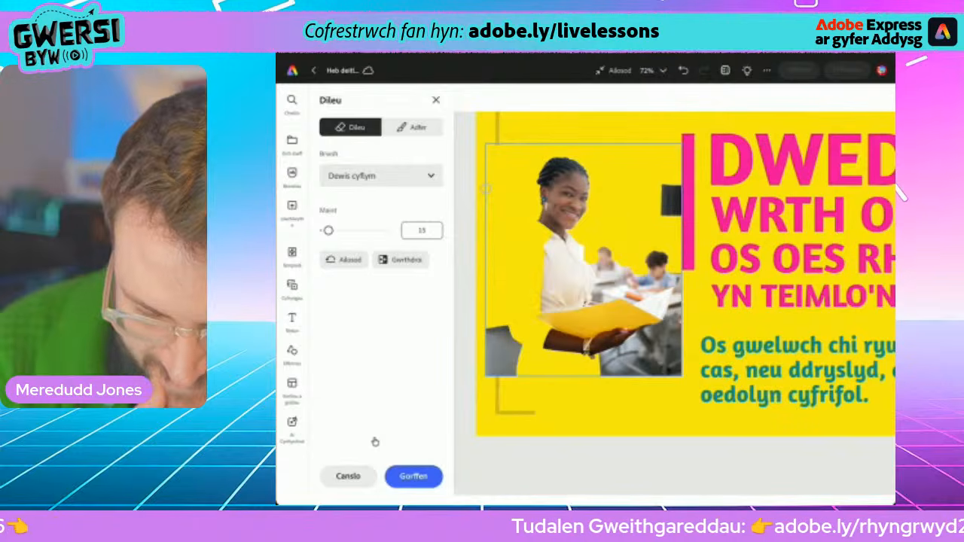
{"action": "key", "text": "ctrl+z"}
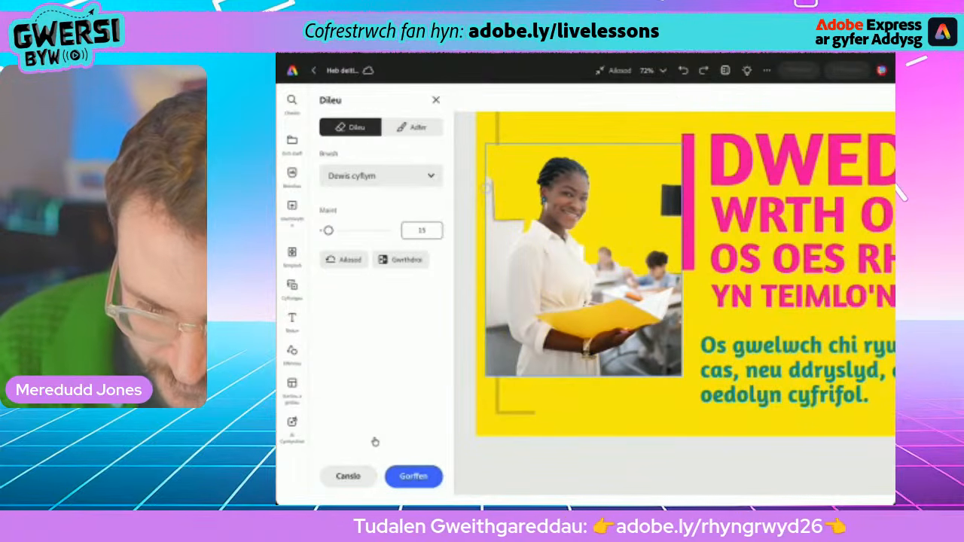
{"action": "key", "text": "ctrl+shift+z"}
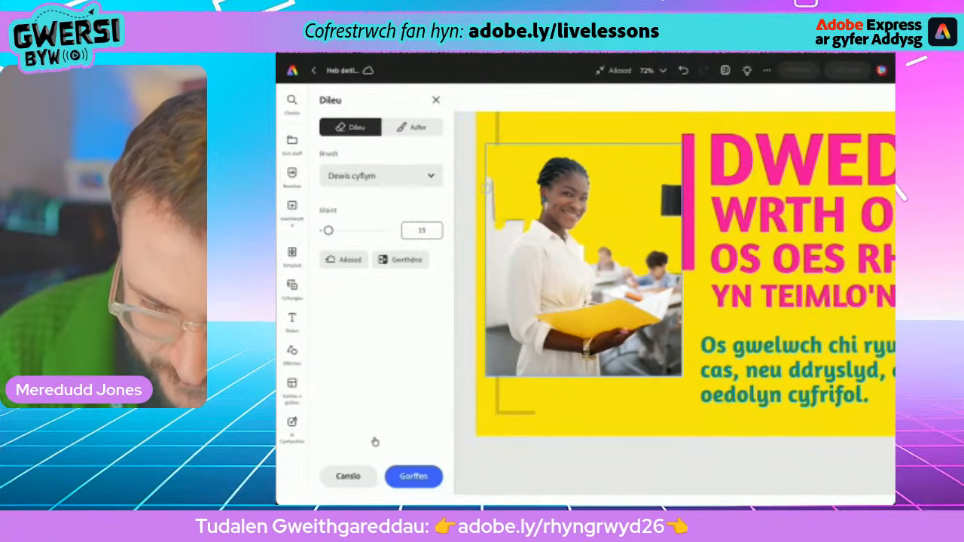
{"action": "scroll", "coordinate": [480, 285], "scroll_direction": "up", "scroll_amount": 1}
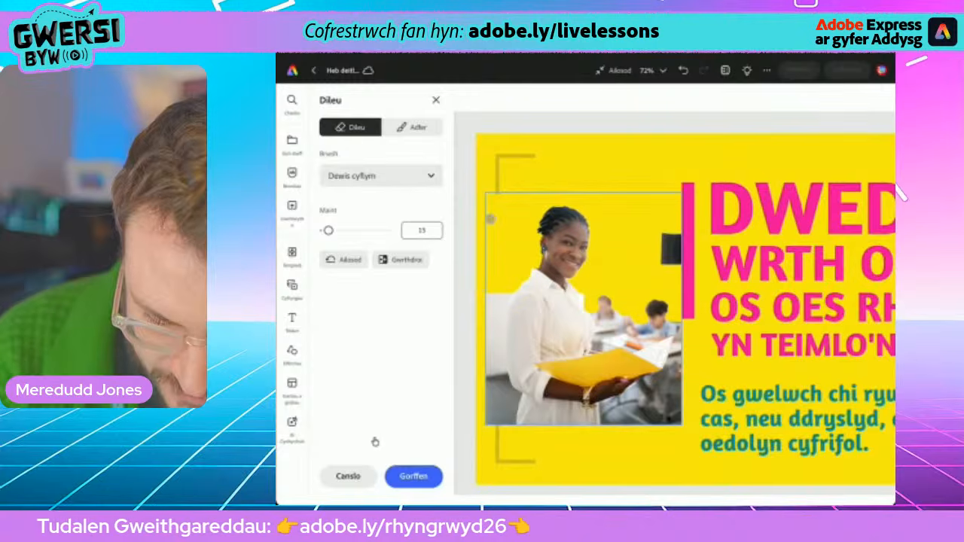
- Try to erase the remaining background beside the teacher's clothes, reducing the brush size to 8, and undo the strokes that cut into her
{"action": "scroll", "coordinate": [686, 301], "scroll_direction": "down", "scroll_amount": 2}
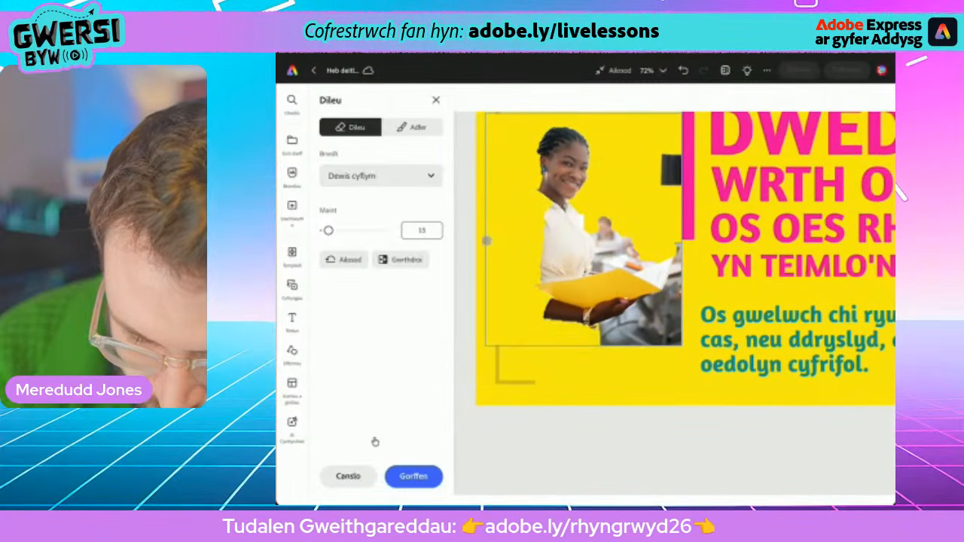
{"action": "scroll", "coordinate": [555, 382], "scroll_direction": "up", "scroll_amount": 1}
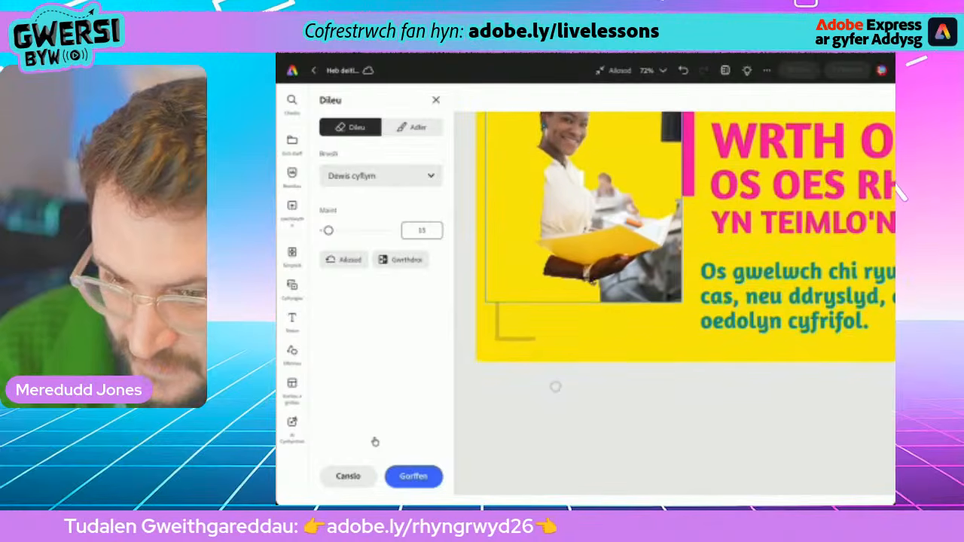
{"action": "key", "text": "ctrl+z"}
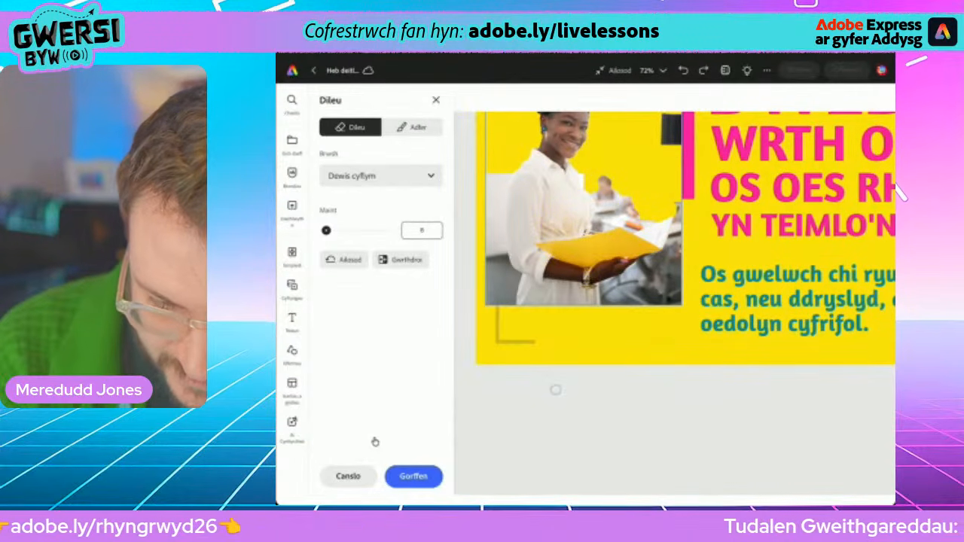
{"action": "key", "text": "ctrl+shift+z"}
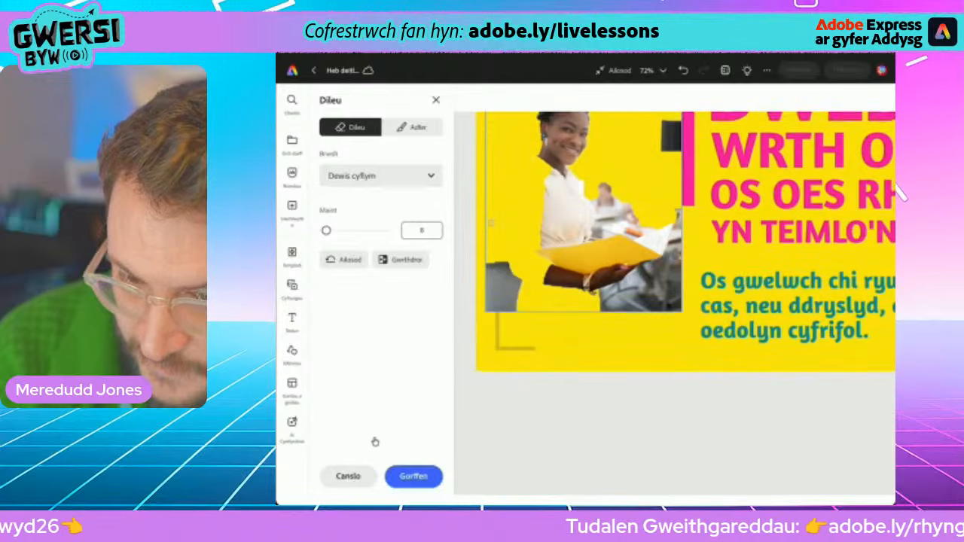
{"action": "key", "text": "ctrl+z"}
{"action": "key", "text": "ctrl+z"}
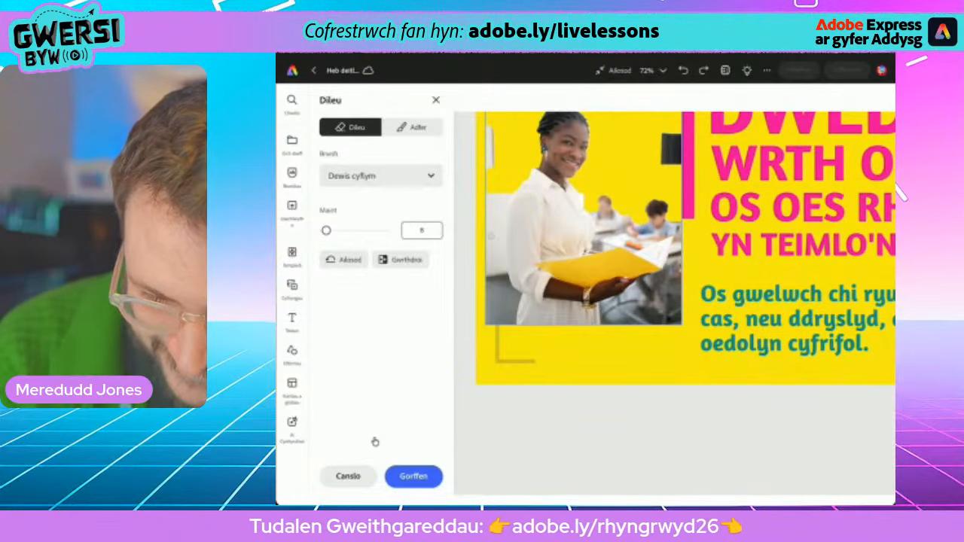
- Try to erase the dark desk area below the yellow folder with the brush at size 76, and undo that stroke
{"action": "scroll", "coordinate": [482, 167], "scroll_direction": "down", "scroll_amount": 1}
{"action": "left_click_drag", "start_coordinate": [326, 230], "coordinate": [348, 230]}
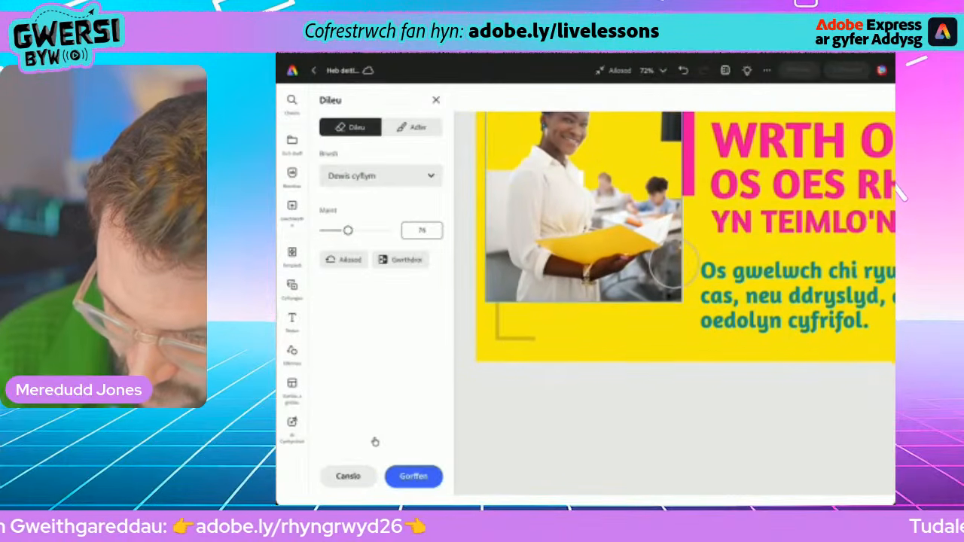
{"action": "scroll", "coordinate": [603, 211], "scroll_direction": "down", "scroll_amount": 1}
{"action": "scroll", "coordinate": [674, 252], "scroll_direction": "up", "scroll_amount": 1}
{"action": "left_click", "coordinate": [658, 288]}
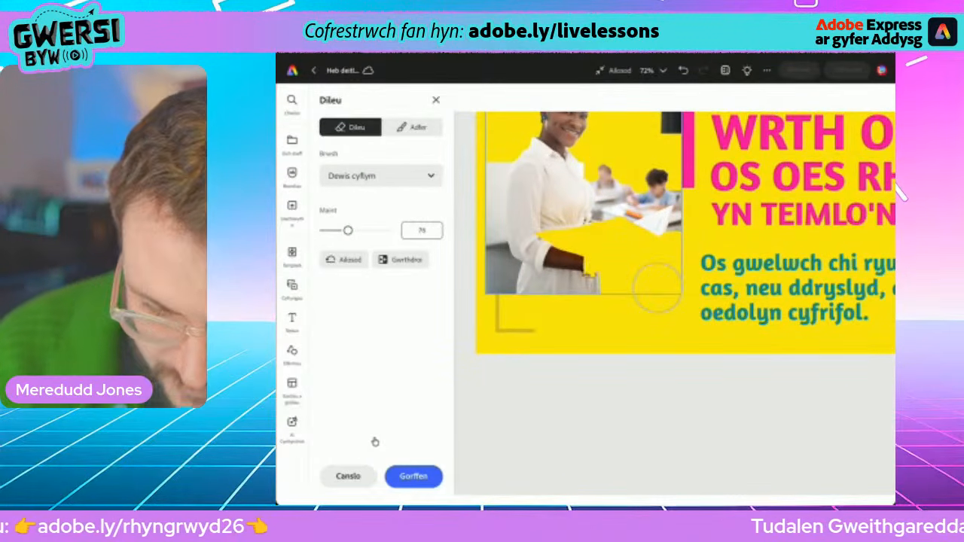
{"action": "left_click", "coordinate": [683, 70]}
- Set the brush size to 40, erase the dark desk area below the yellow folder, and finish erasing
{"action": "left_click_drag", "start_coordinate": [348, 230], "coordinate": [336, 230]}
{"action": "left_click", "coordinate": [673, 266]}
{"action": "scroll", "coordinate": [674, 266], "scroll_direction": "down", "scroll_amount": 1}
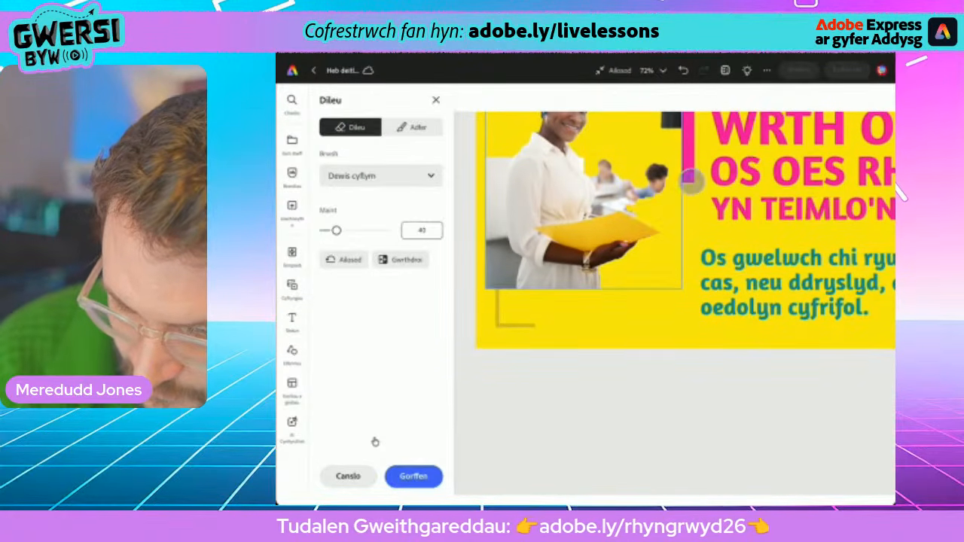
{"action": "scroll", "coordinate": [691, 181], "scroll_direction": "down", "scroll_amount": 1}
{"action": "scroll", "coordinate": [609, 409], "scroll_direction": "down", "scroll_amount": 3}
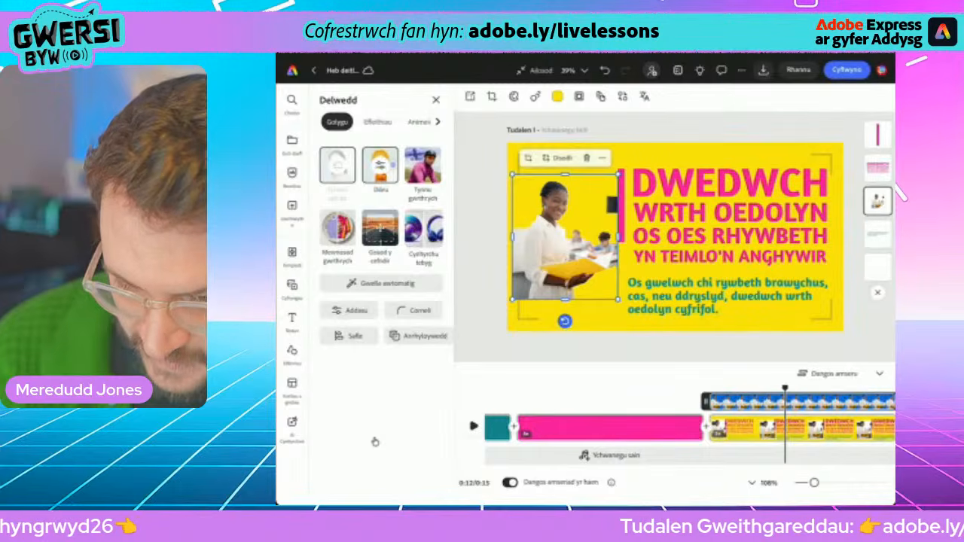
- Play back the pink and yellow scenes and duplicate the yellow "DWEDWCH WRTH OEDOLYN" scene
{"action": "key", "text": "Escape"}
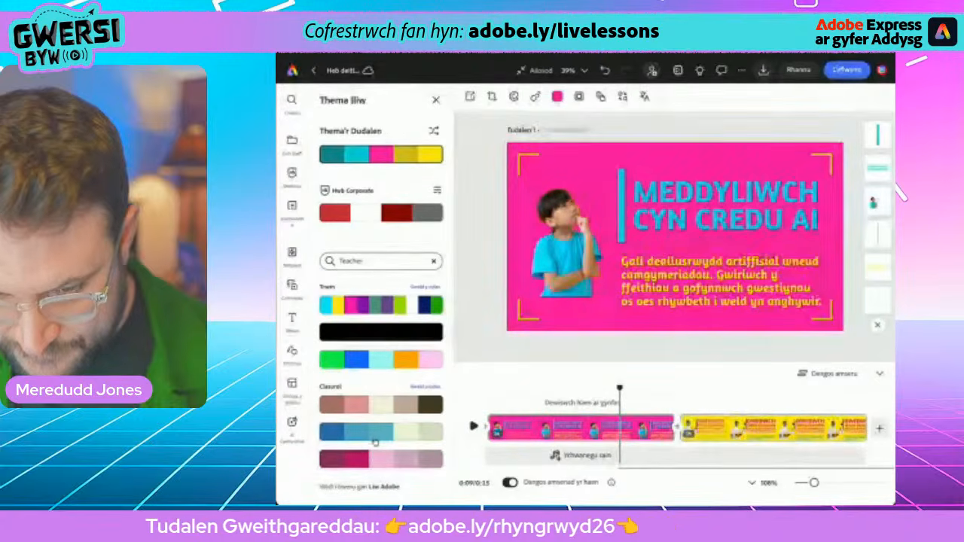
{"action": "key", "text": "space"}
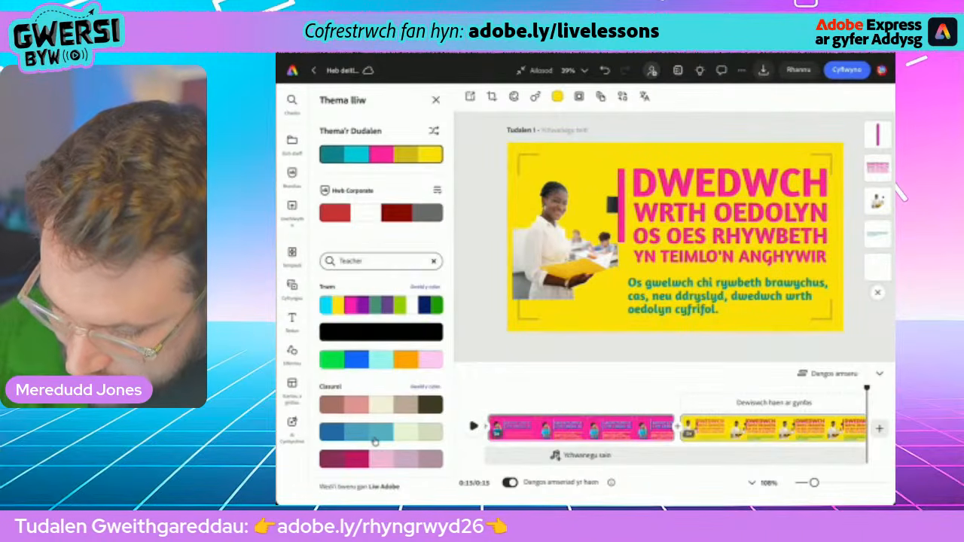
{"action": "key", "text": "Escape"}
{"action": "left_click", "coordinate": [857, 424]}
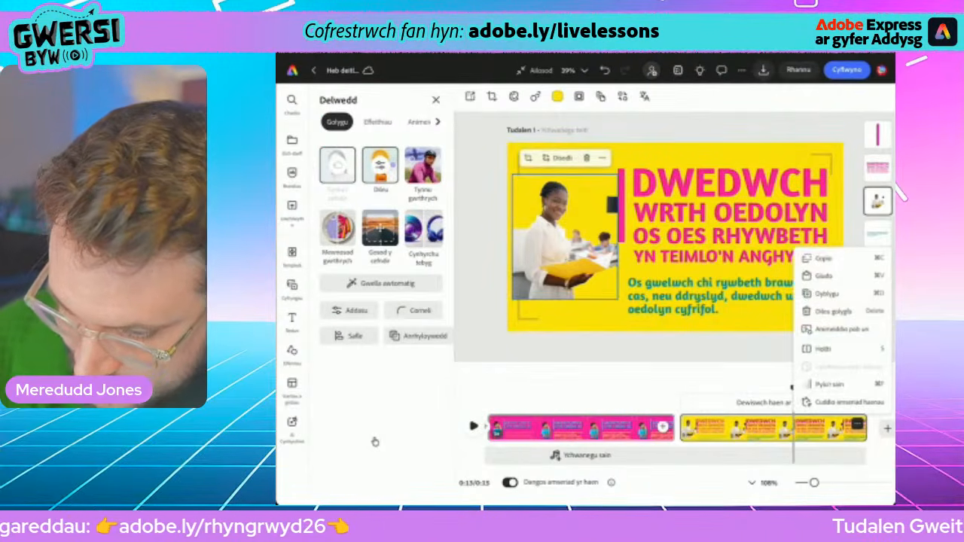
{"action": "left_click", "coordinate": [826, 293]}
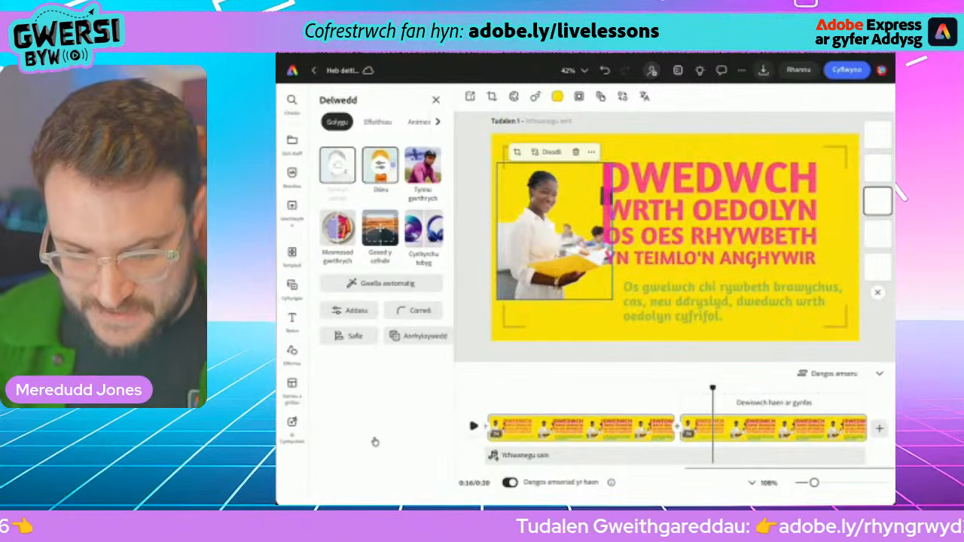
- Switch to Safari and select the heading "Cadwch eich gwybodaeth yn breifat" in the AI safety PDF
{"action": "key", "text": "super+Up"}
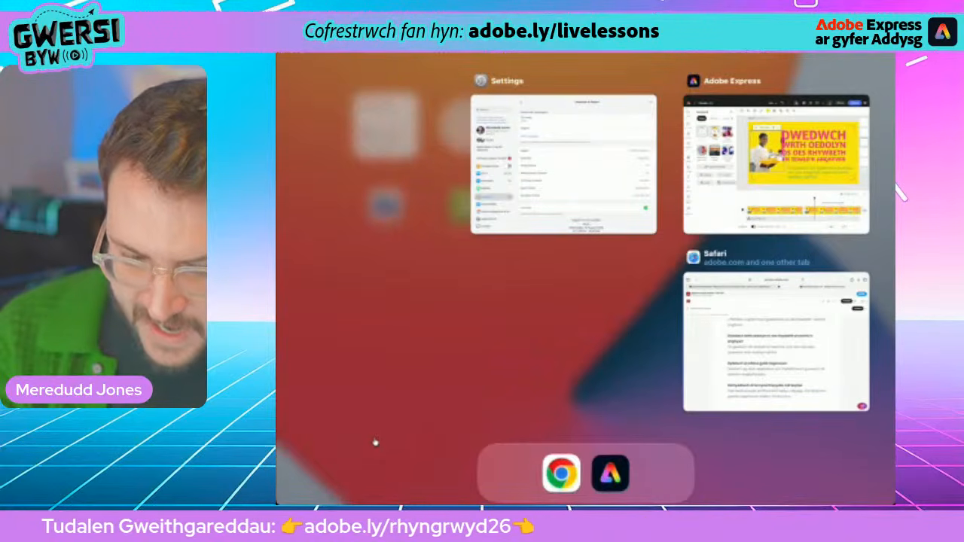
{"action": "key", "text": "super+Tab"}
{"action": "scroll", "coordinate": [375, 443], "scroll_direction": "up", "scroll_amount": 4}
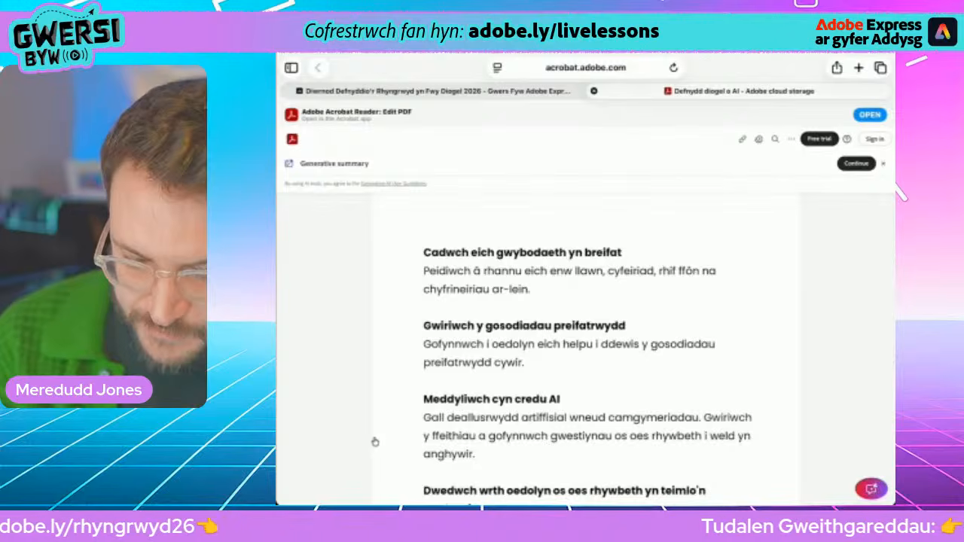
{"action": "left_click", "coordinate": [443, 253]}
{"action": "left_click_drag", "start_coordinate": [449, 265], "coordinate": [629, 266]}
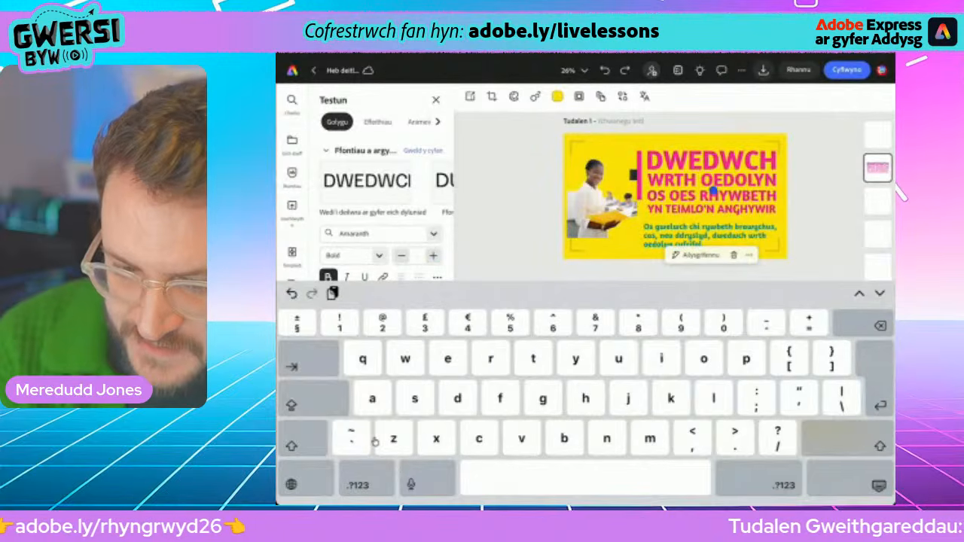
- Replace the duplicated scene's heading with the copied text "Cadwch eich gwybodaeth yn breifat", allowing the paste from Safari
{"action": "double_click", "coordinate": [740, 180]}
{"action": "left_click_drag", "start_coordinate": [701, 170], "coordinate": [647, 151]}
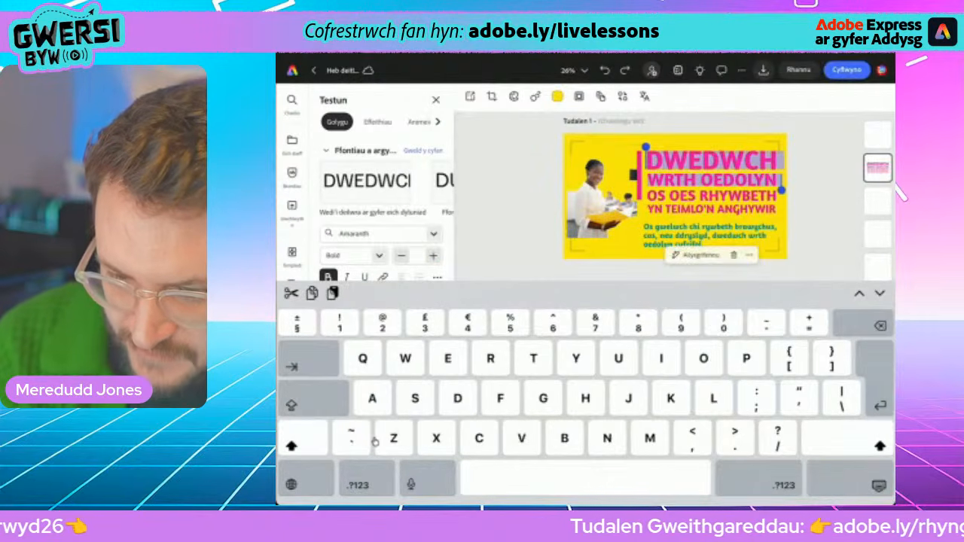
{"action": "left_click_drag", "start_coordinate": [781, 190], "coordinate": [779, 215]}
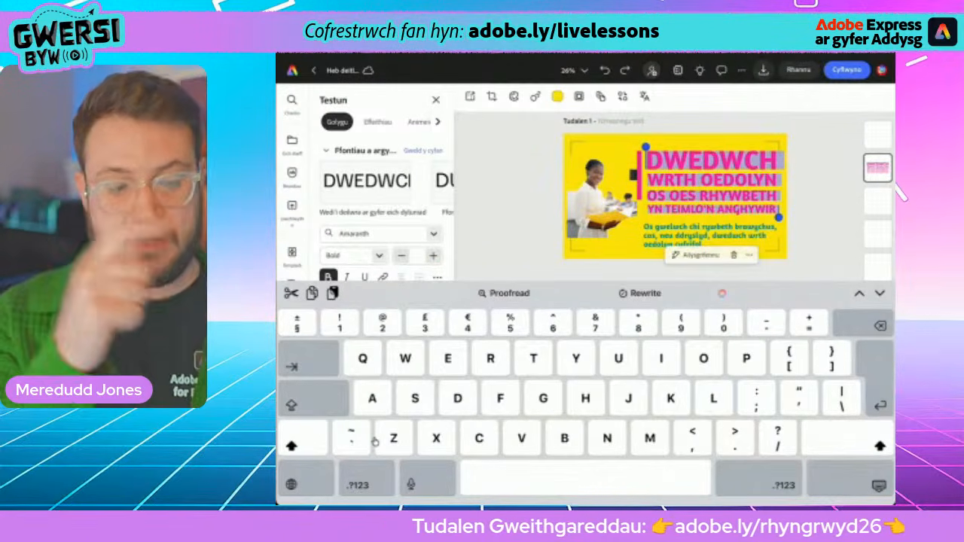
{"action": "left_click", "coordinate": [333, 293]}
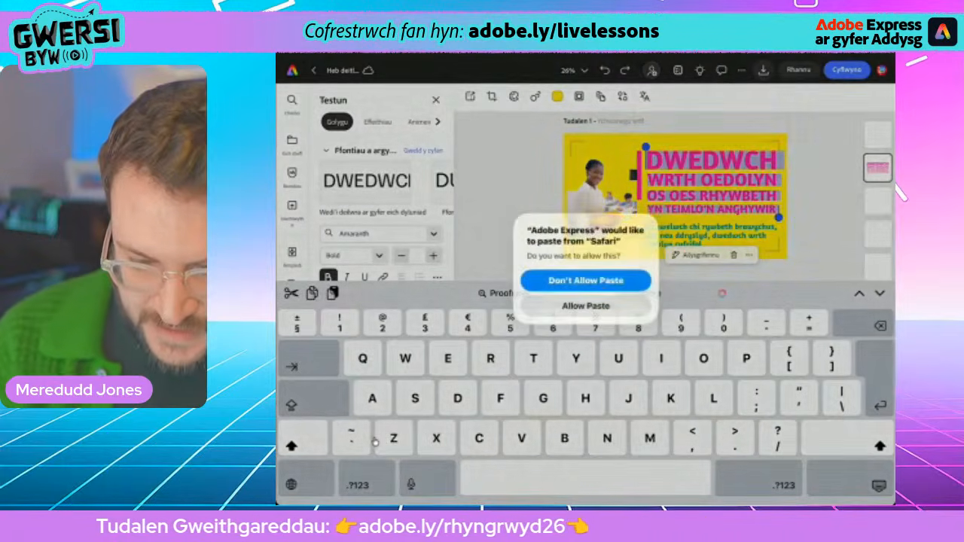
{"action": "left_click", "coordinate": [586, 306]}
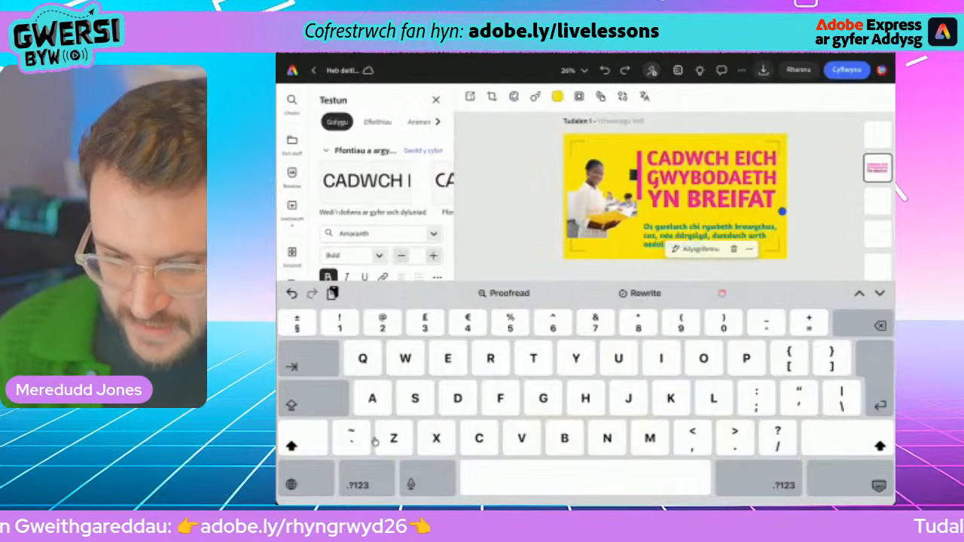
{"action": "left_click", "coordinate": [879, 486]}
- Switch to Safari and copy the paragraph "Peidiwch â rhannu eich enw llawn, cyfeiriad, rhif ffôn na chyfrineiriau ar-lein."
{"action": "left_click_drag", "start_coordinate": [585, 502], "coordinate": [633, 361]}
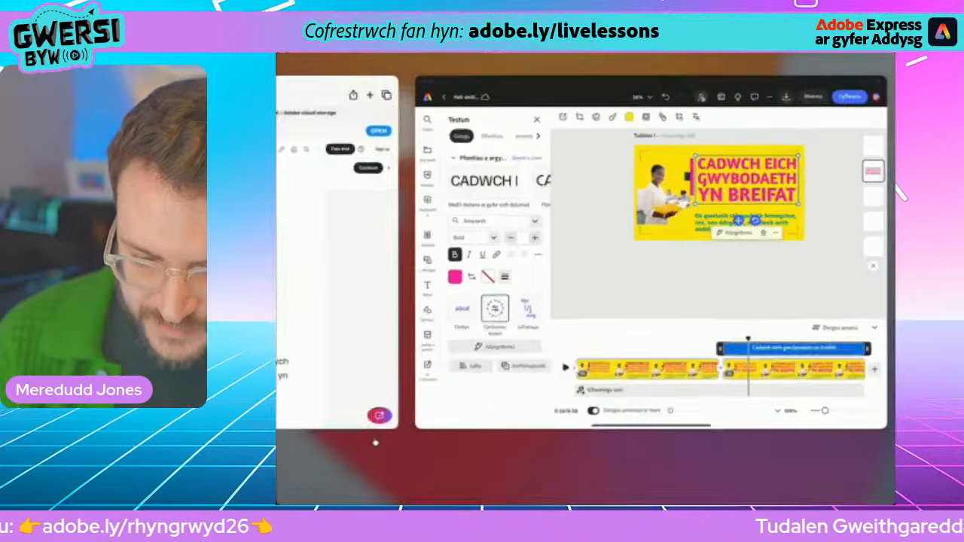
{"action": "left_click", "coordinate": [776, 342]}
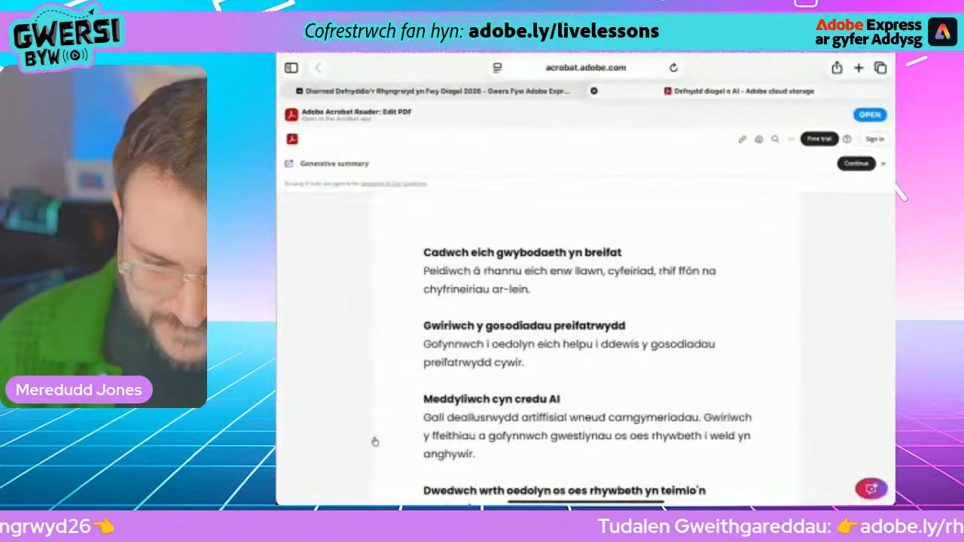
{"action": "double_click", "coordinate": [443, 271]}
{"action": "left_click_drag", "start_coordinate": [452, 284], "coordinate": [538, 302]}
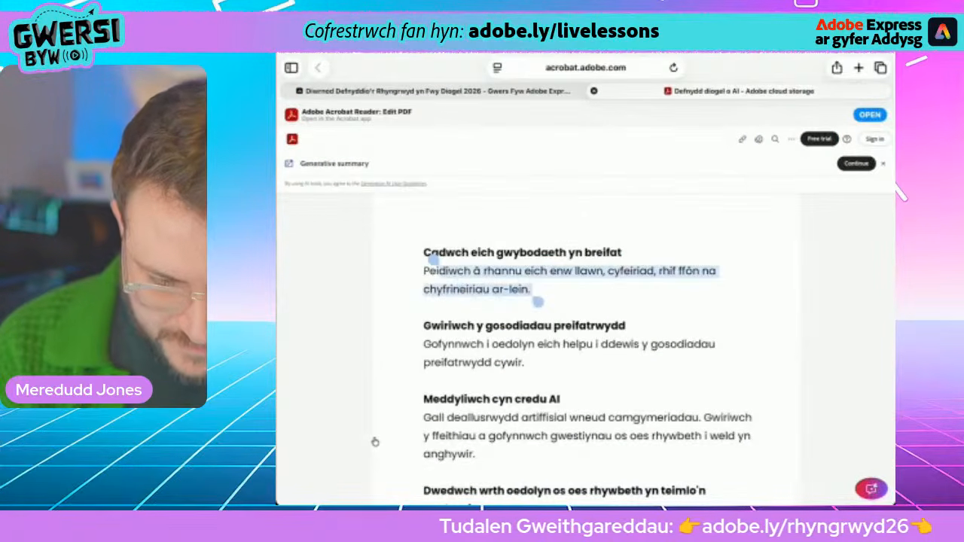
{"action": "left_click_drag", "start_coordinate": [434, 260], "coordinate": [418, 260]}
{"action": "key", "text": "super+c"}
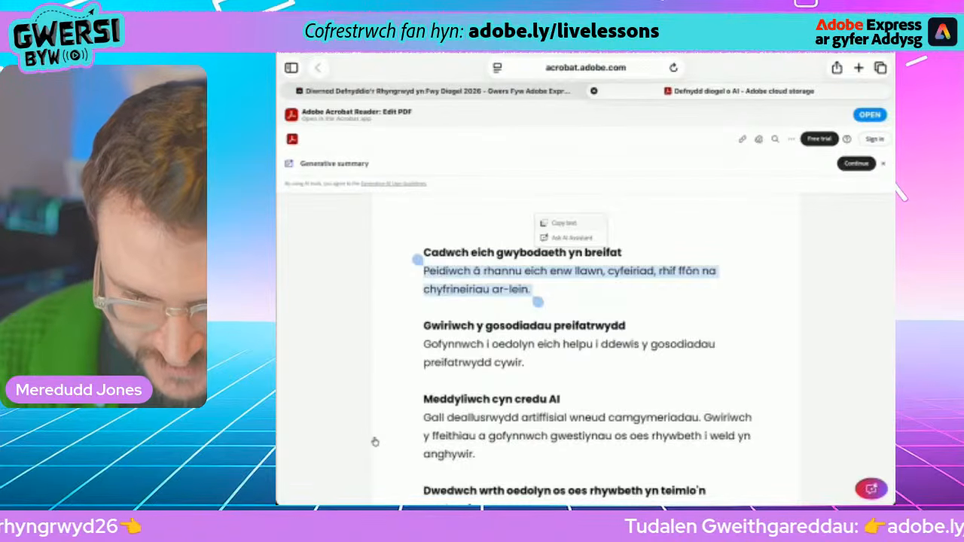
- Return to Adobe Express and replace the scene's green body text with the copied paragraph, allowing the paste
{"action": "key", "text": "super+Tab"}
{"action": "triple_click", "coordinate": [667, 237]}
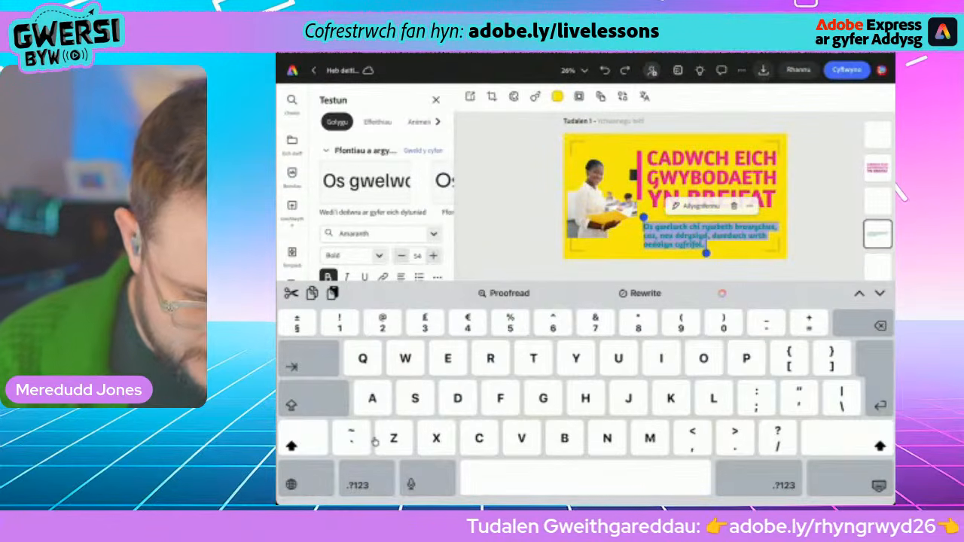
{"action": "left_click", "coordinate": [332, 293]}
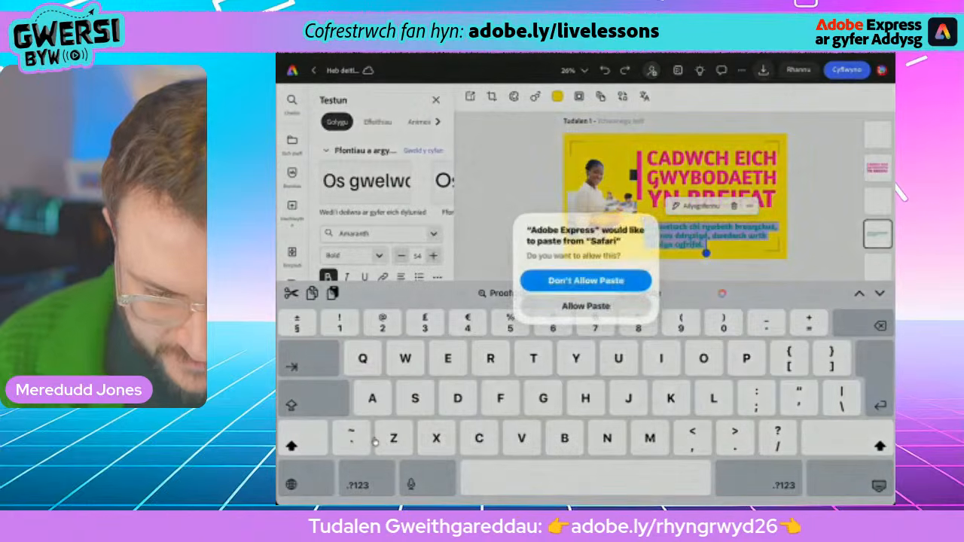
{"action": "left_click", "coordinate": [585, 304]}
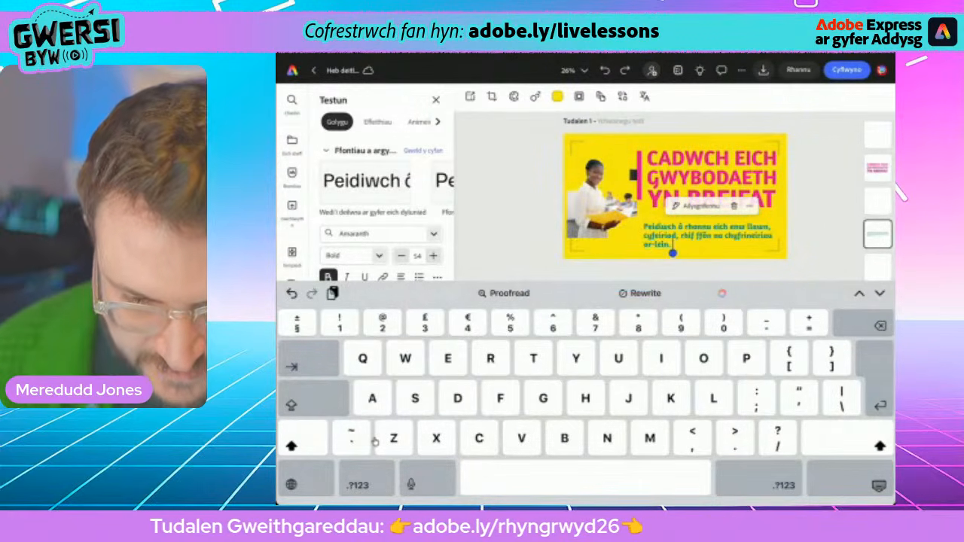
{"action": "left_click", "coordinate": [879, 486]}
- Replace the teacher photo with the phone and padlock illustration found by searching the design assets for "Password"
{"action": "left_click", "coordinate": [735, 208]}
{"action": "left_click_drag", "start_coordinate": [846, 261], "coordinate": [791, 292]}
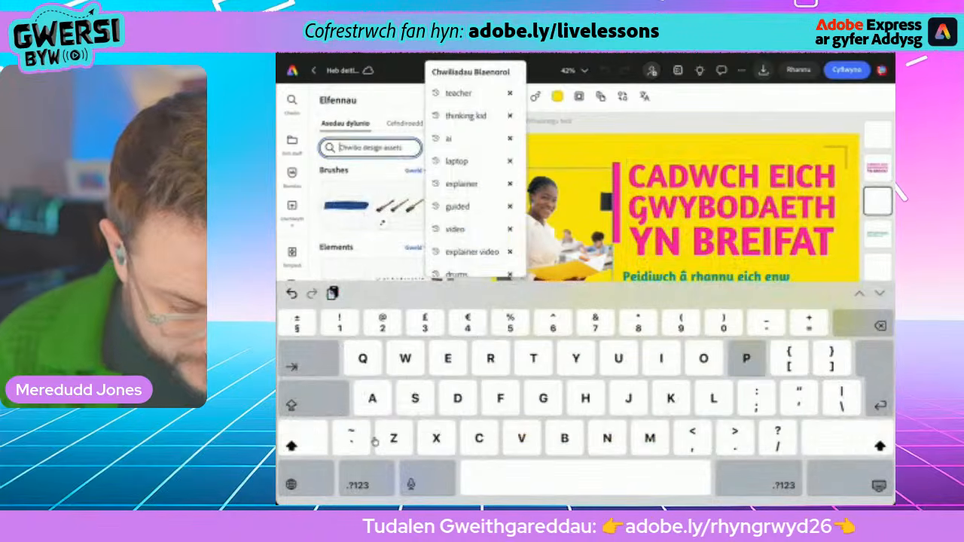
{"action": "type", "text": "Password"}
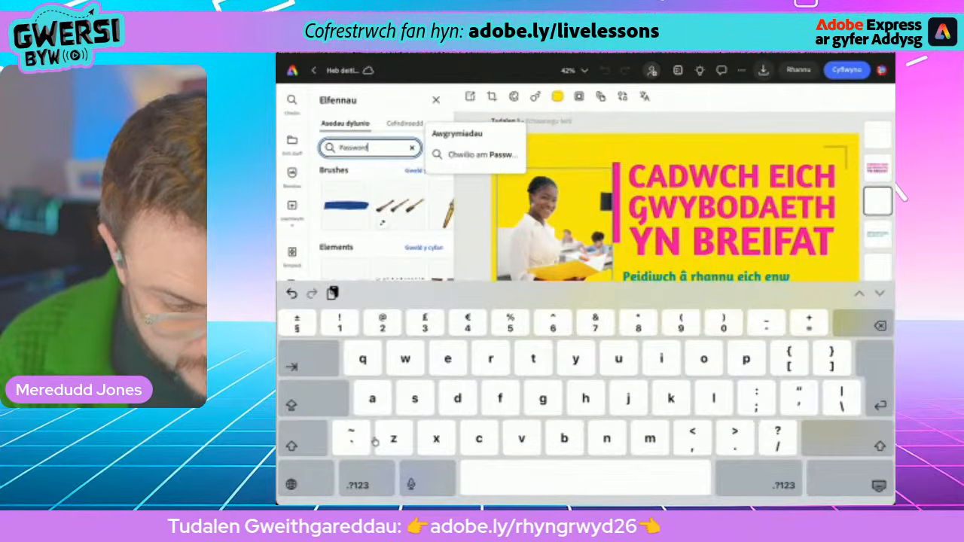
{"action": "key", "text": "Return"}
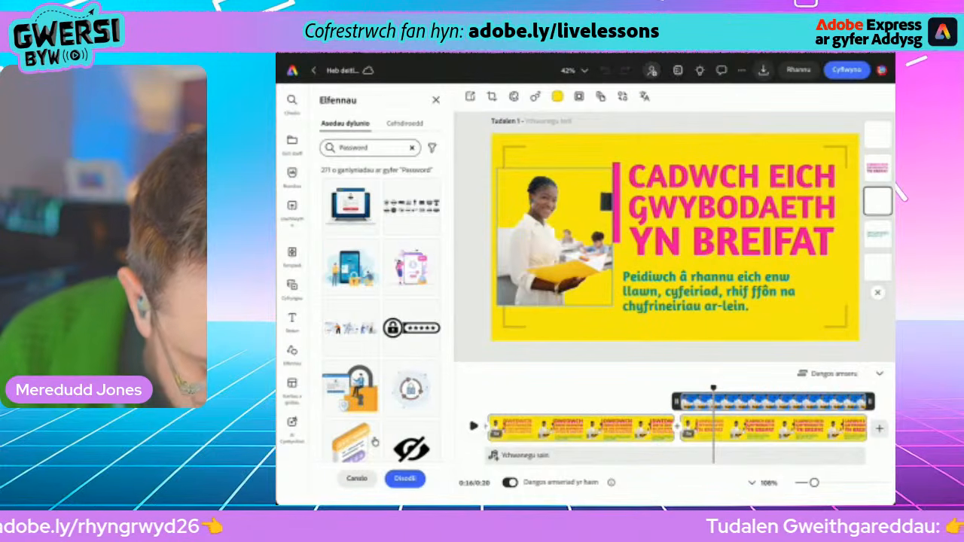
{"action": "left_click", "coordinate": [350, 268]}
{"action": "left_click", "coordinate": [405, 479]}
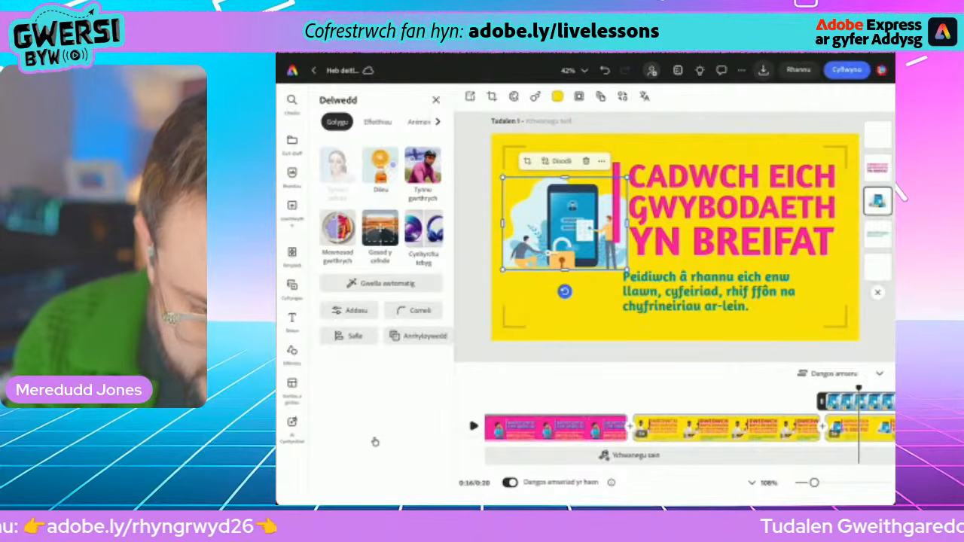
- Reset the illustration's crop, then shrink it and position it beside the vertical line and heading
{"action": "left_click", "coordinate": [528, 162]}
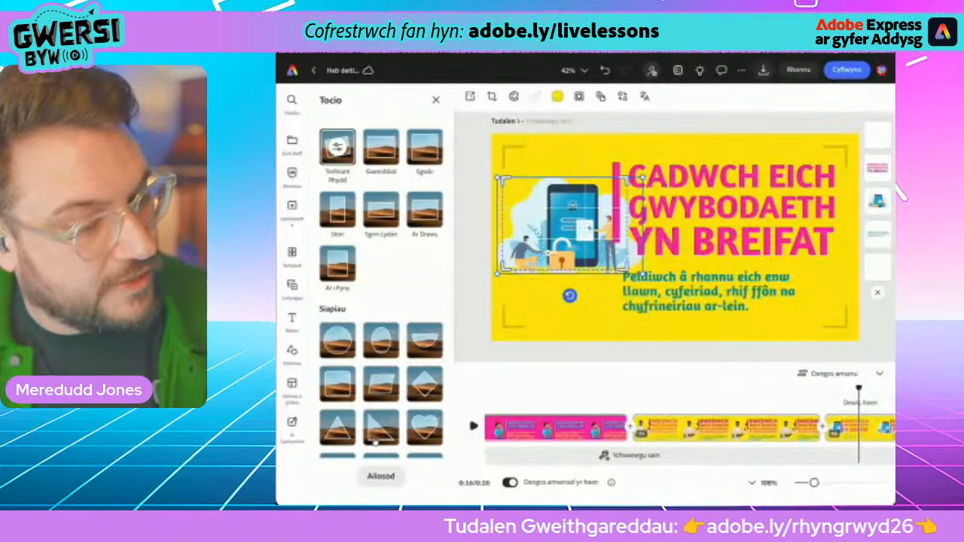
{"action": "left_click", "coordinate": [381, 476]}
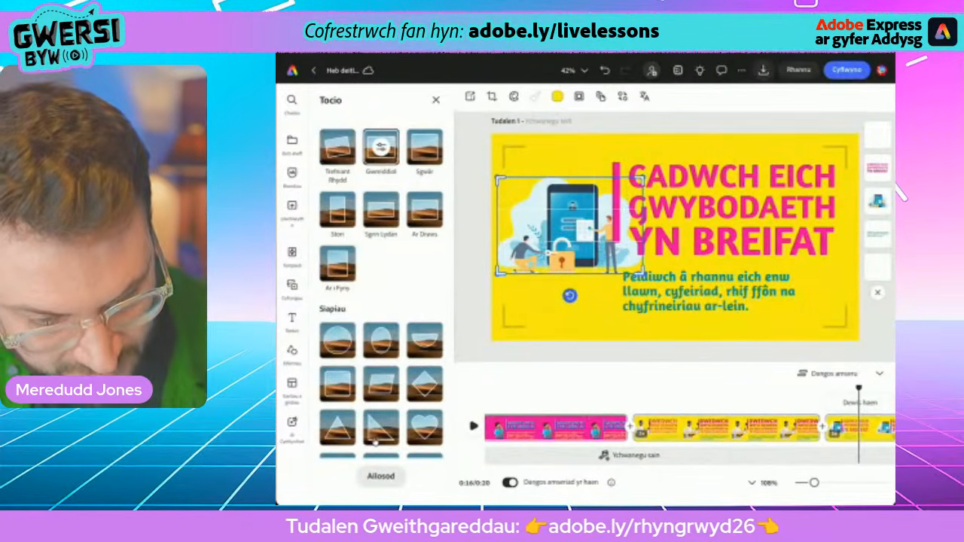
{"action": "left_click", "coordinate": [554, 317]}
{"action": "left_click", "coordinate": [570, 230]}
{"action": "left_click_drag", "start_coordinate": [643, 273], "coordinate": [615, 257]}
{"action": "left_click_drag", "start_coordinate": [558, 220], "coordinate": [555, 234]}
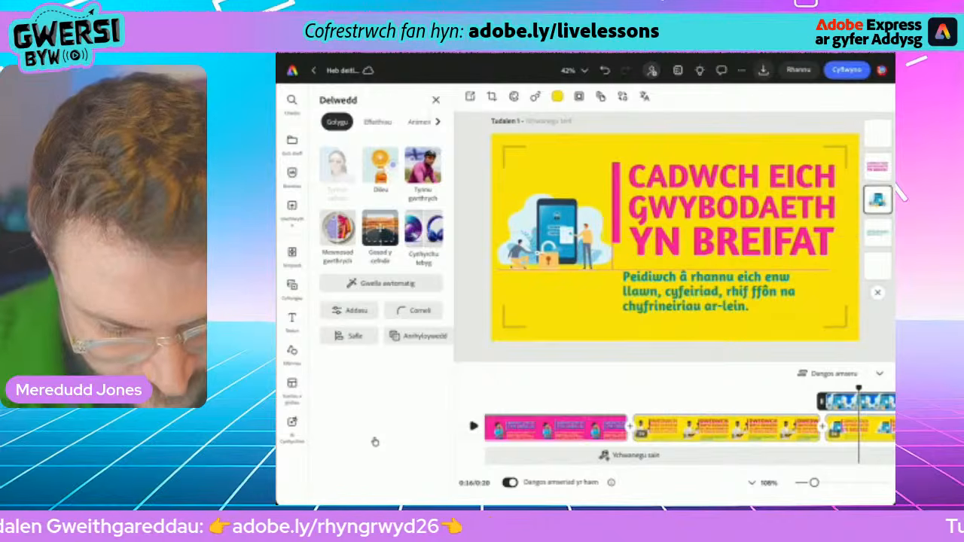
{"action": "left_click", "coordinate": [552, 232]}
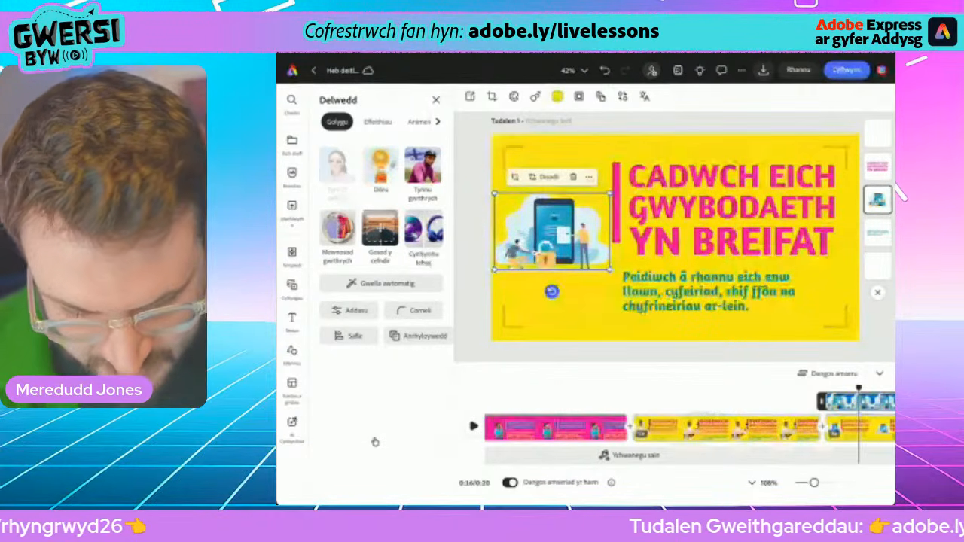
- Change the background of the "CADWCH EICH GWYBODAETH YN BREIFAT" scene to the turquoise from the page theme
{"action": "left_click", "coordinate": [558, 316]}
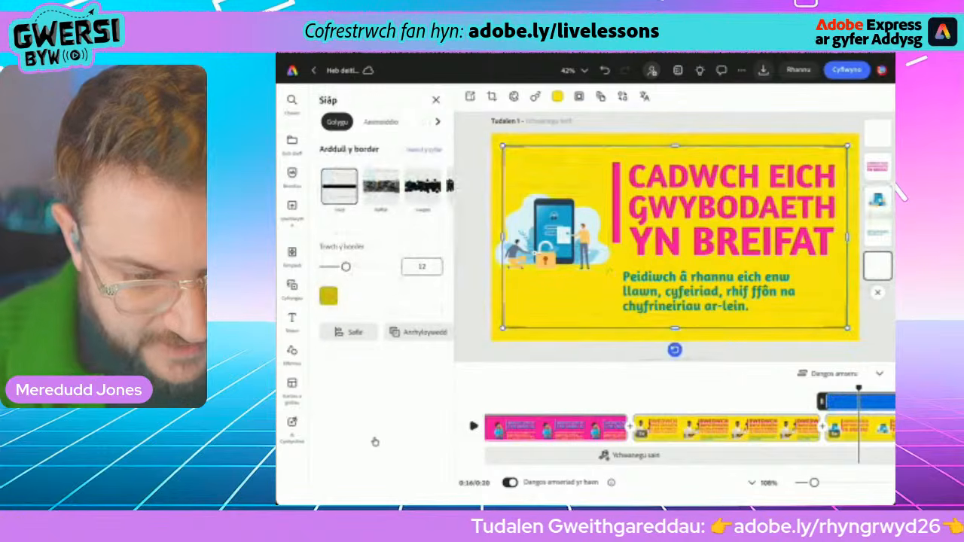
{"action": "left_click", "coordinate": [557, 96]}
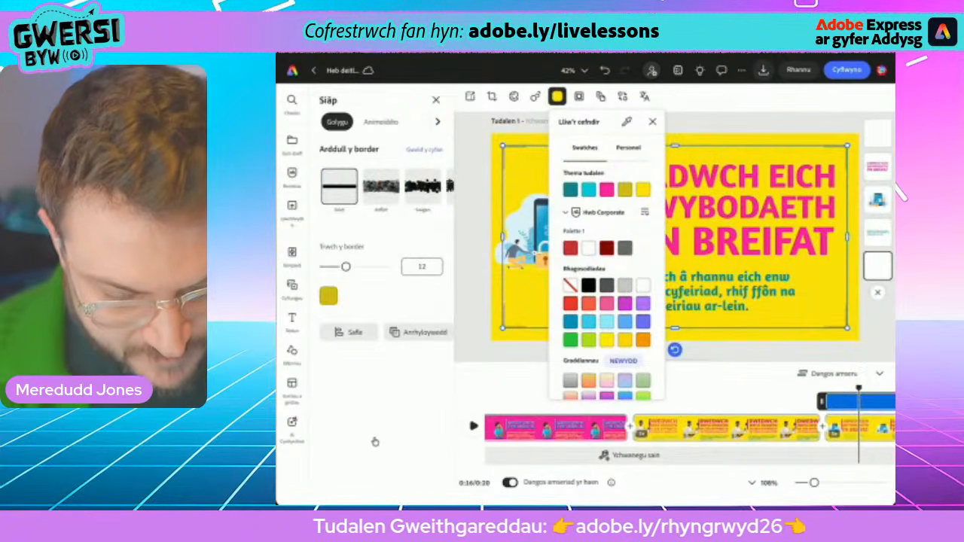
{"action": "left_click", "coordinate": [652, 121]}
{"action": "left_click_drag", "start_coordinate": [859, 388], "coordinate": [800, 388]}
{"action": "scroll", "coordinate": [689, 428], "scroll_direction": "right", "scroll_amount": 3}
{"action": "left_click", "coordinate": [806, 428]}
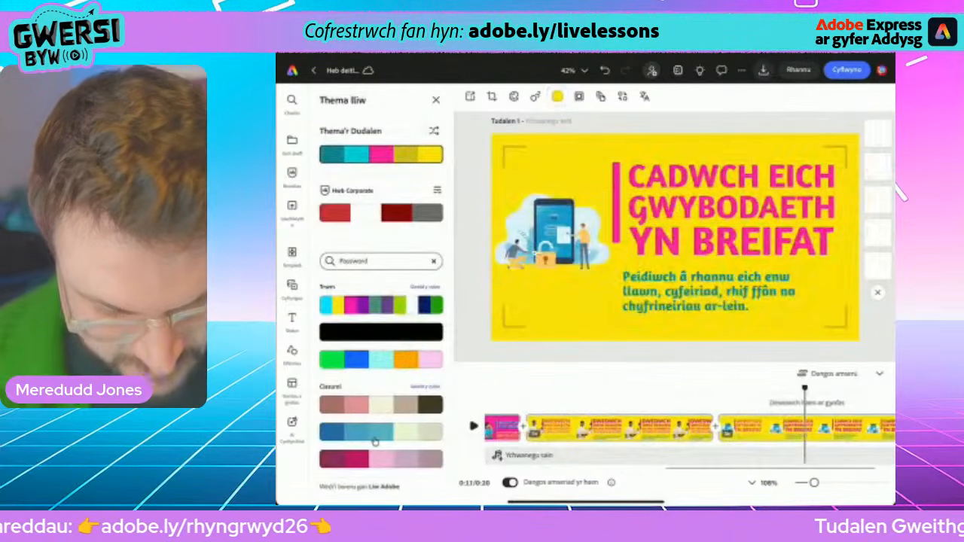
{"action": "left_click", "coordinate": [557, 96]}
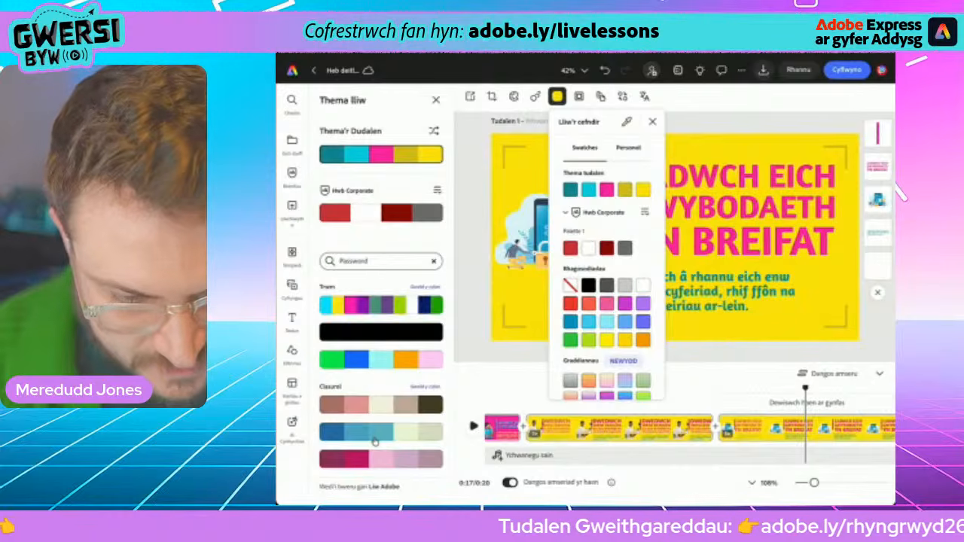
{"action": "left_click", "coordinate": [589, 190]}
{"action": "left_click", "coordinate": [653, 122]}
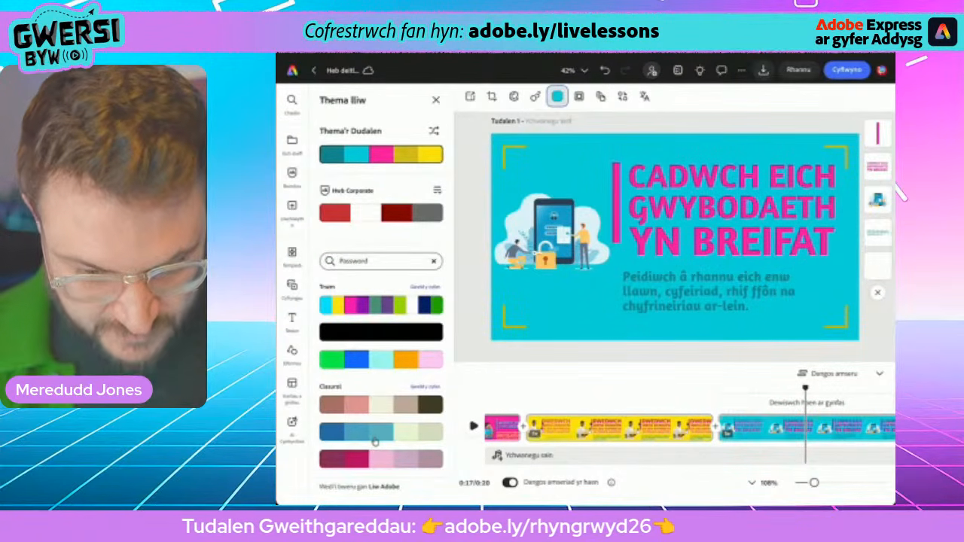
- Set the text colour of the heading "CADWCH EICH GWYBODAETH YN BREIFAT" to the bright yellow from the page theme
{"action": "left_click", "coordinate": [732, 210]}
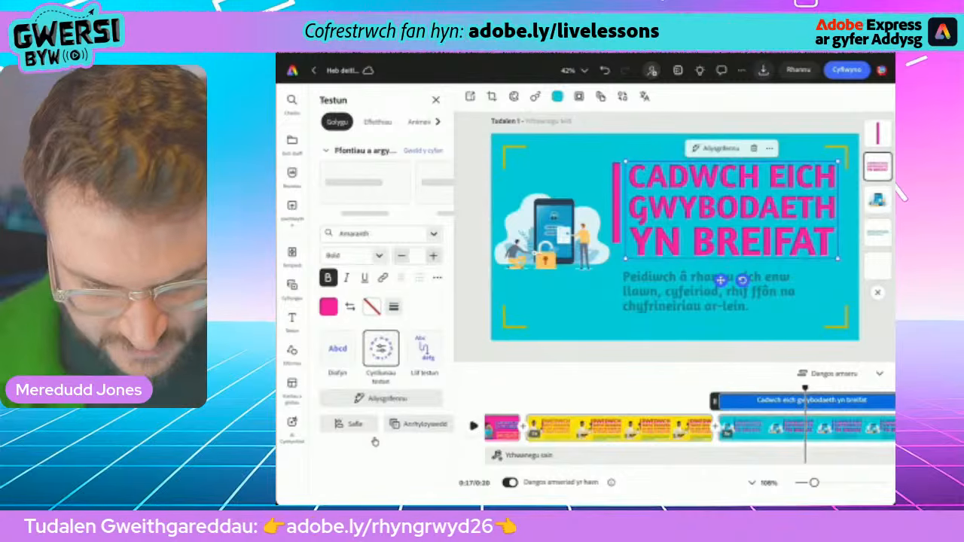
{"action": "left_click", "coordinate": [329, 306]}
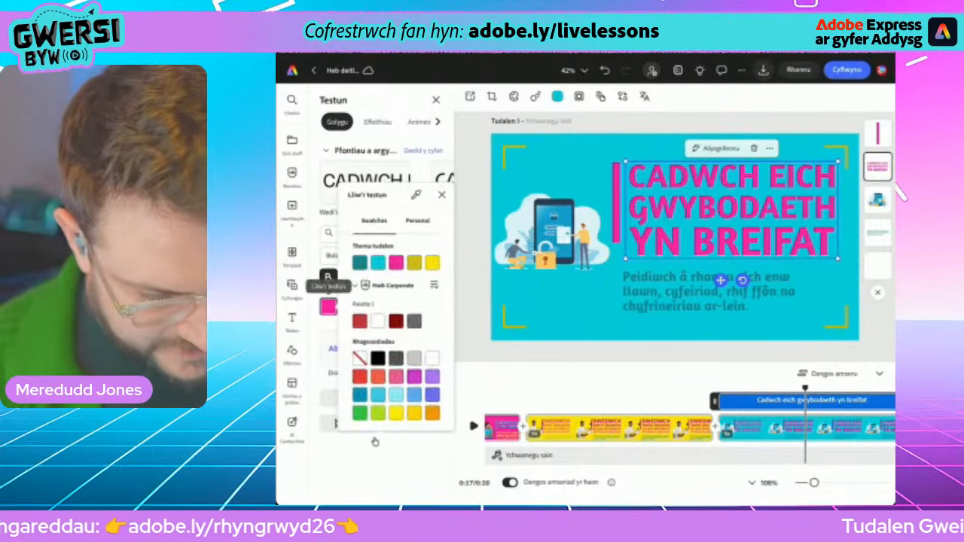
{"action": "left_click", "coordinate": [432, 262]}
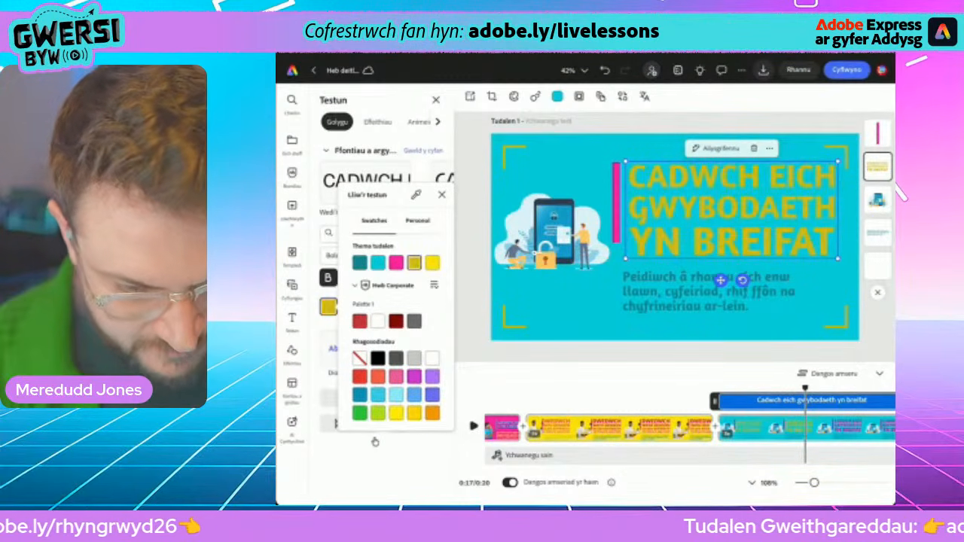
{"action": "left_click", "coordinate": [375, 442]}
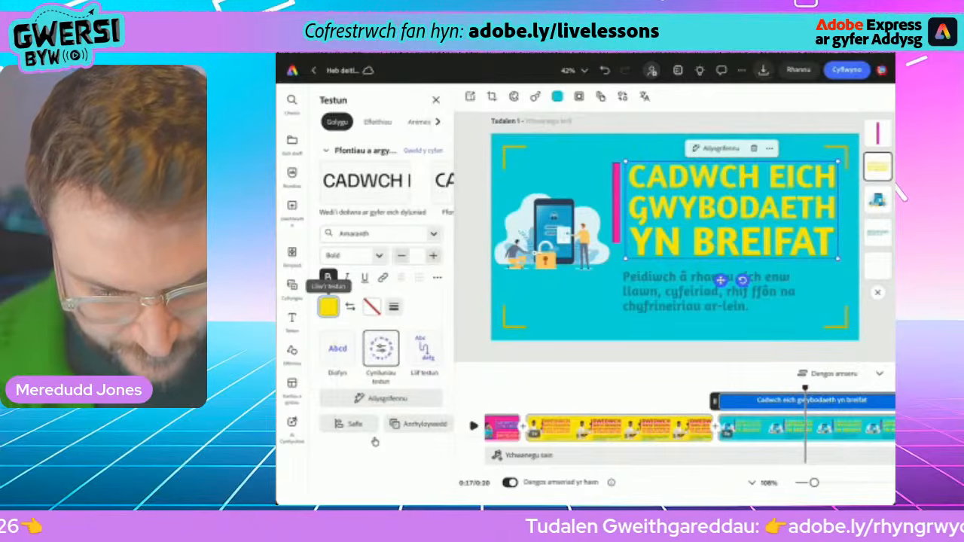
- Recolour the vertical line beside the heading to the page theme's bright yellow and deselect it
{"action": "left_click", "coordinate": [616, 203]}
{"action": "left_click", "coordinate": [328, 296]}
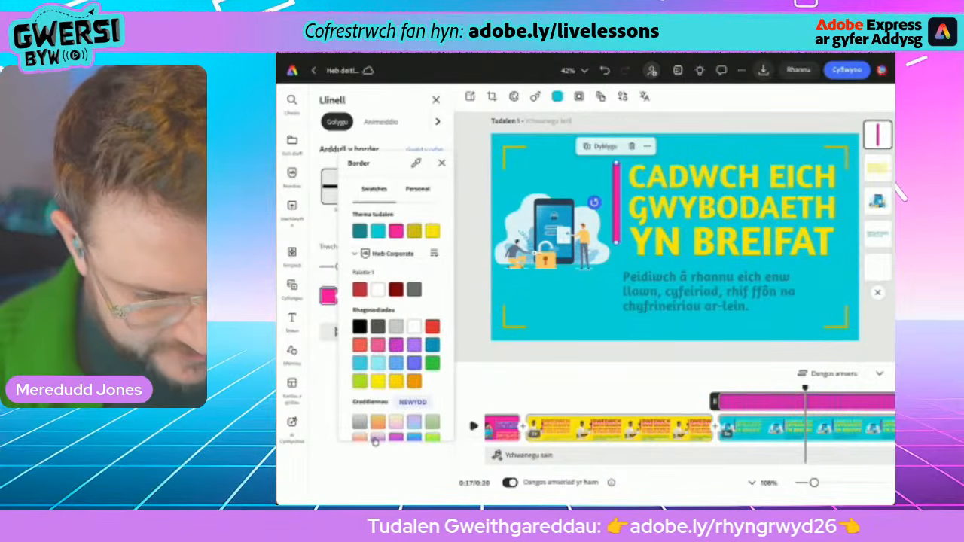
{"action": "left_click", "coordinate": [432, 230]}
{"action": "key", "text": "Escape"}
{"action": "key", "text": "Escape"}
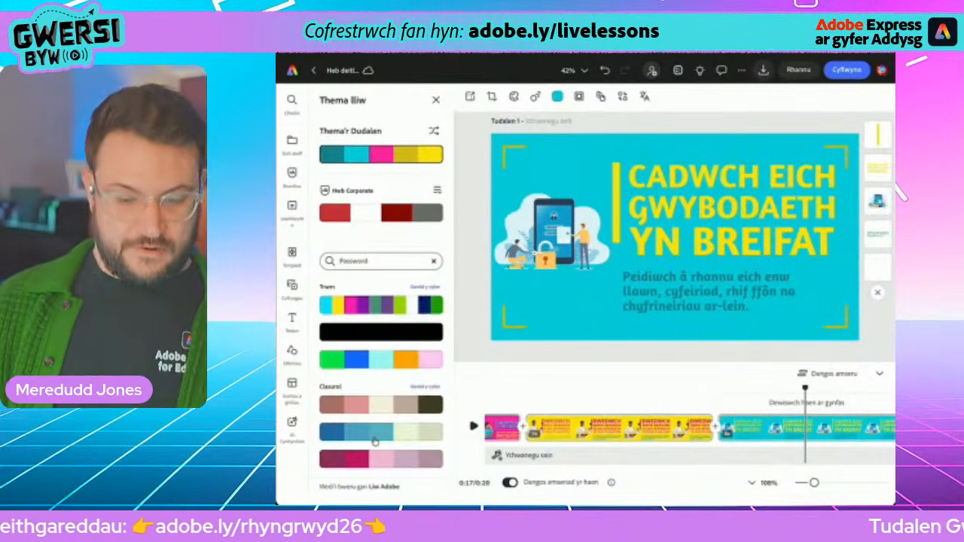
- Scrub back to the start of the video and examine the transitions between the teal, pink and yellow scenes
{"action": "key", "text": "Left"}
{"action": "key", "text": "Left"}
{"action": "key", "text": "Left"}
{"action": "key", "text": "Left"}
{"action": "key", "text": "Left"}
{"action": "key", "text": "Left"}
{"action": "key", "text": "Left"}
{"action": "key", "text": "Left"}
{"action": "key", "text": "Left"}
{"action": "key", "text": "Left"}
{"action": "key", "text": "Left"}
{"action": "key", "text": "Left"}
{"action": "key", "text": "Left"}
{"action": "key", "text": "Left"}
{"action": "key", "text": "Left"}
{"action": "key", "text": "Left"}
{"action": "key", "text": "Left"}
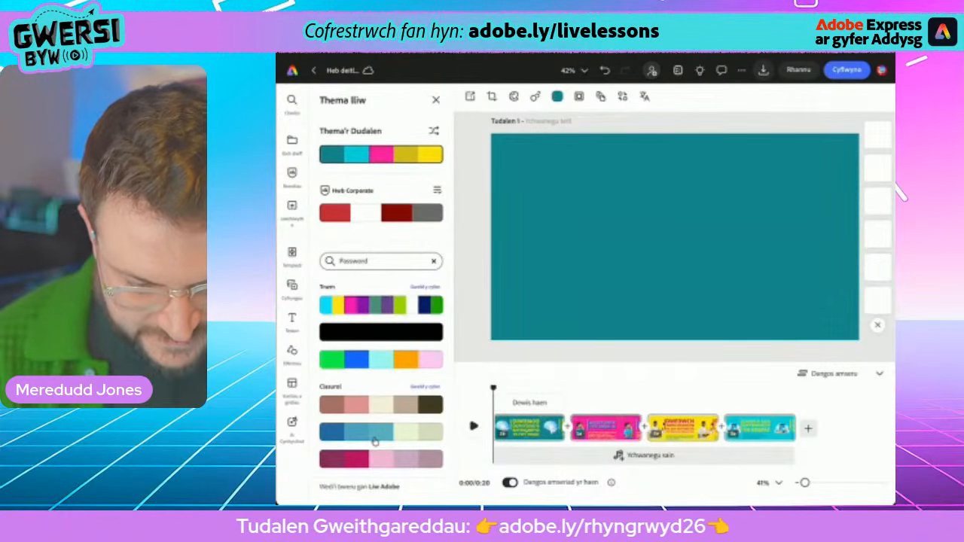
{"action": "key", "text": "Right"}
{"action": "key", "text": "Right"}
{"action": "key", "text": "Right"}
{"action": "key", "text": "Right"}
{"action": "key", "text": "Right"}
{"action": "key", "text": "Right"}
{"action": "key", "text": "Right"}
{"action": "key", "text": "Right"}
{"action": "key", "text": "Right"}
{"action": "key", "text": "Right"}
{"action": "key", "text": "Right"}
{"action": "key", "text": "Right"}
{"action": "key", "text": "Right"}
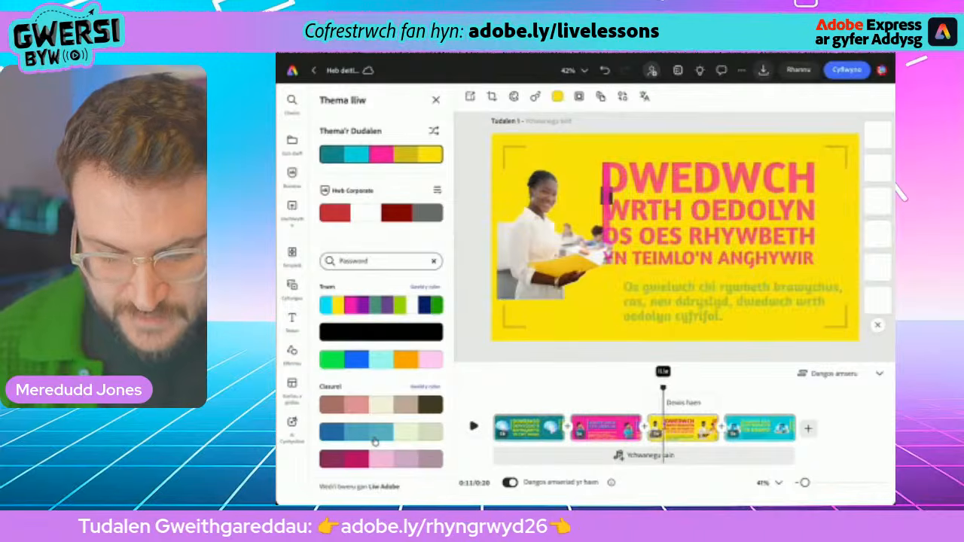
{"action": "key", "text": "Left"}
{"action": "key", "text": "Left"}
{"action": "key", "text": "Left"}
{"action": "key", "text": "Left"}
{"action": "key", "text": "Left"}
{"action": "key", "text": "Left"}
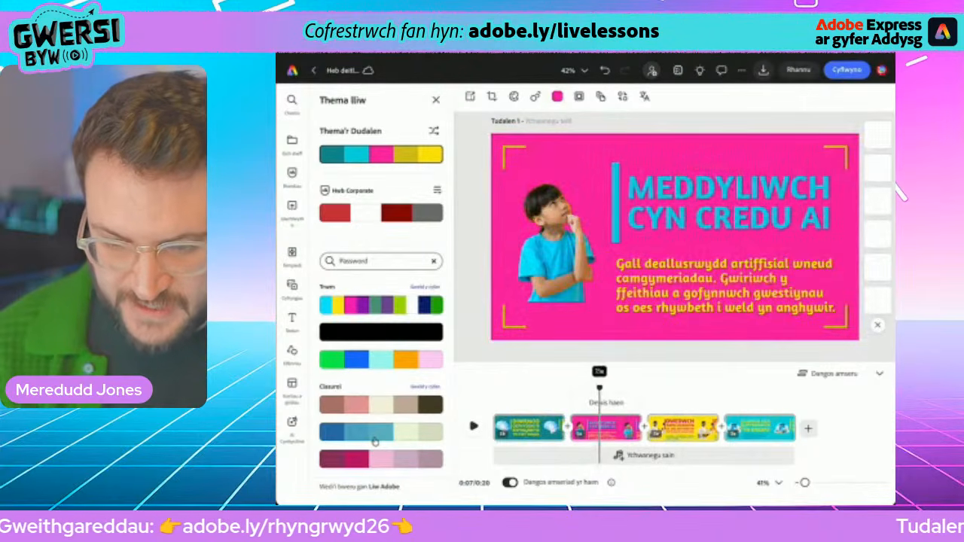
{"action": "key", "text": "Right"}
{"action": "key", "text": "Right"}
{"action": "key", "text": "Right"}
{"action": "key", "text": "Right"}
{"action": "key", "text": "Right"}
{"action": "key", "text": "Right"}
{"action": "key", "text": "Left"}
{"action": "key", "text": "Left"}
{"action": "key", "text": "Left"}
{"action": "key", "text": "Left"}
{"action": "key", "text": "Left"}
{"action": "key", "text": "Left"}
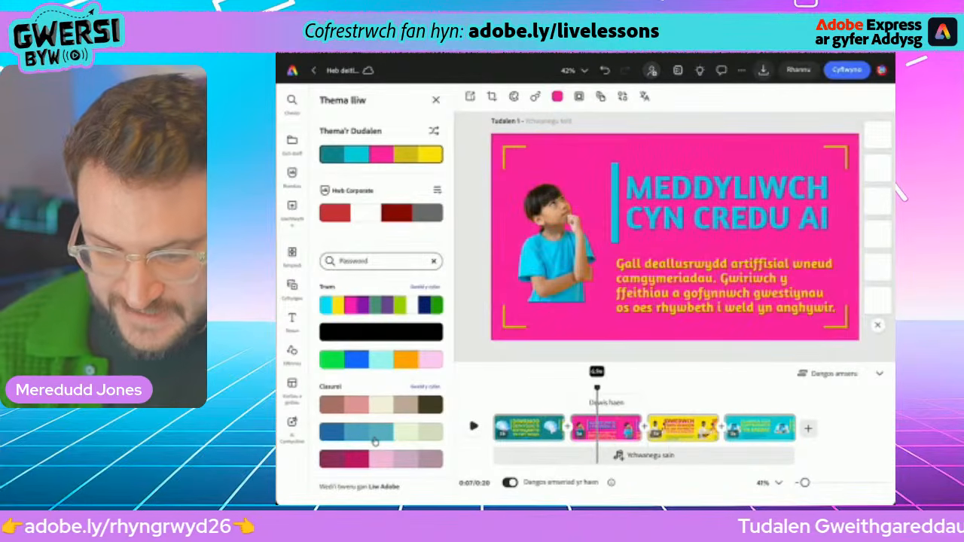
{"action": "key", "text": "Right"}
{"action": "key", "text": "Right"}
{"action": "key", "text": "Right"}
{"action": "key", "text": "Right"}
{"action": "key", "text": "Right"}
{"action": "key", "text": "Right"}
{"action": "key", "text": "Right"}
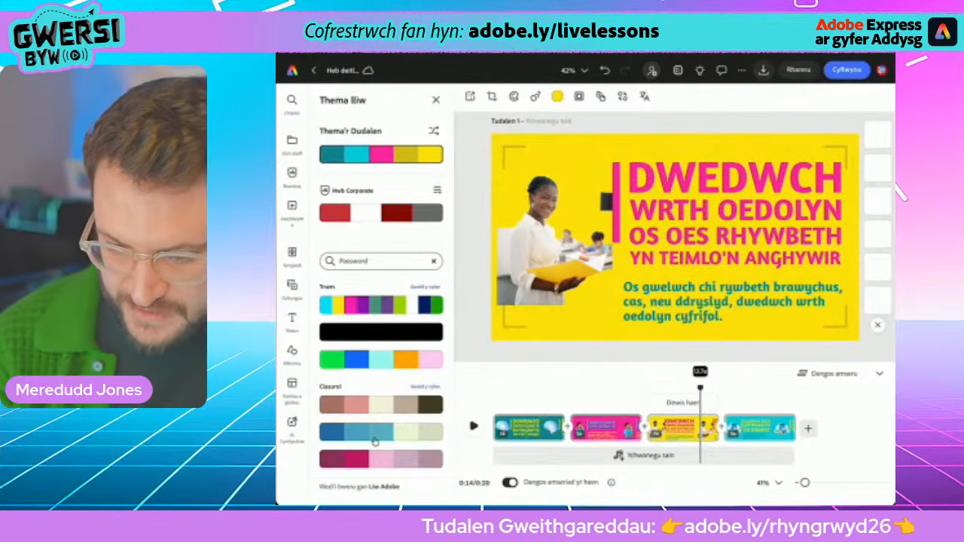
- Scrub through the yellow and turquoise scenes to the end of the video and return the playhead to the start
{"action": "key", "text": "Right"}
{"action": "key", "text": "Right"}
{"action": "key", "text": "Right"}
{"action": "key", "text": "Right"}
{"action": "key", "text": "Right"}
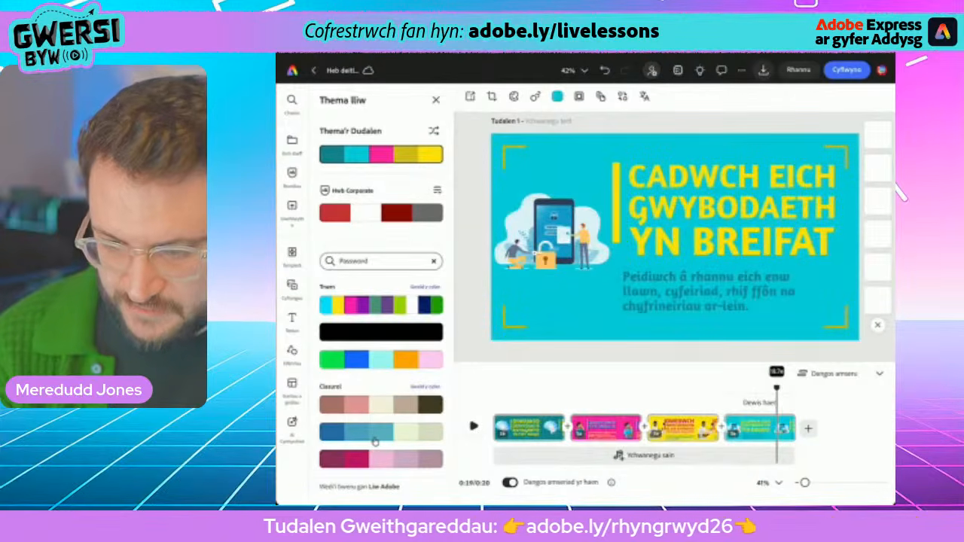
{"action": "key", "text": "Home"}
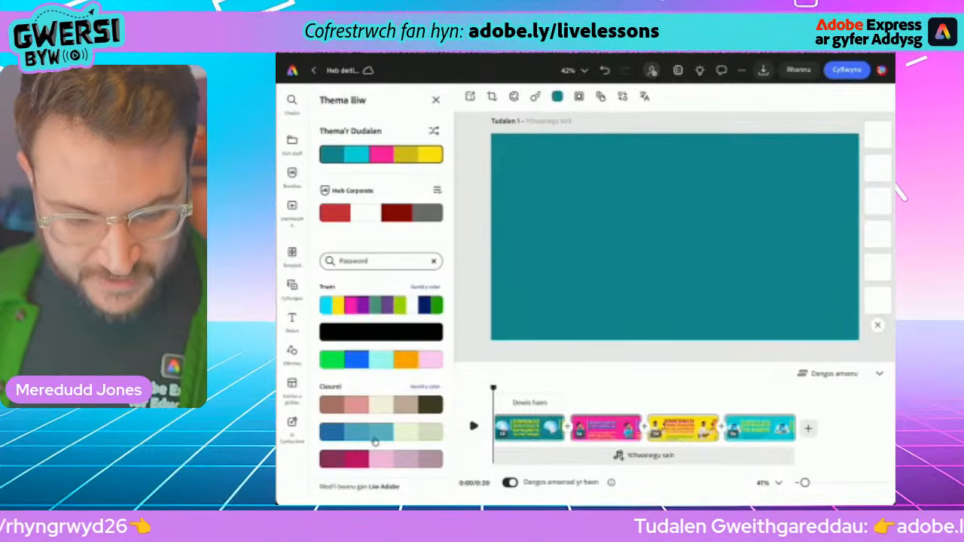
- Open the audio library, browse its music categories and show all tracks in the Dance category
{"action": "key", "text": "Escape"}
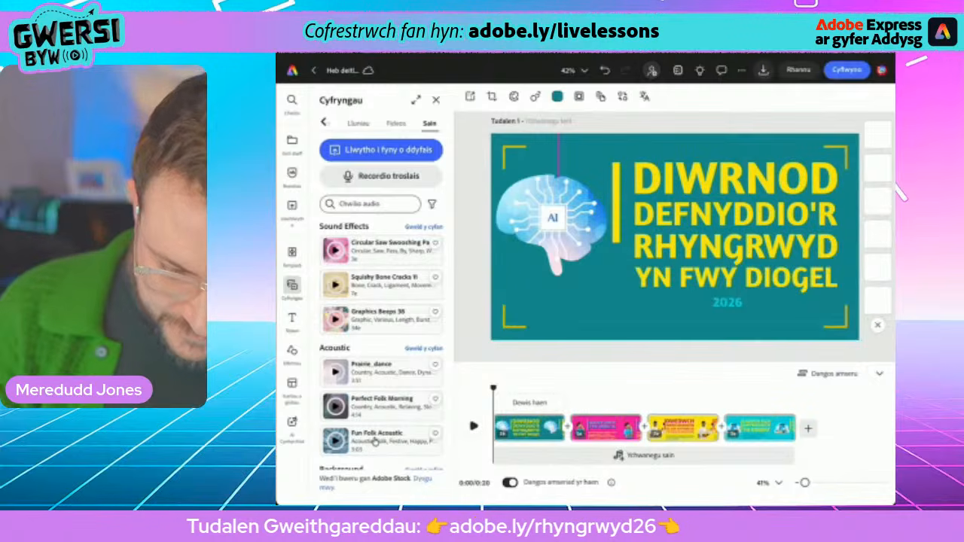
{"action": "scroll", "coordinate": [374, 443], "scroll_direction": "down", "scroll_amount": 10}
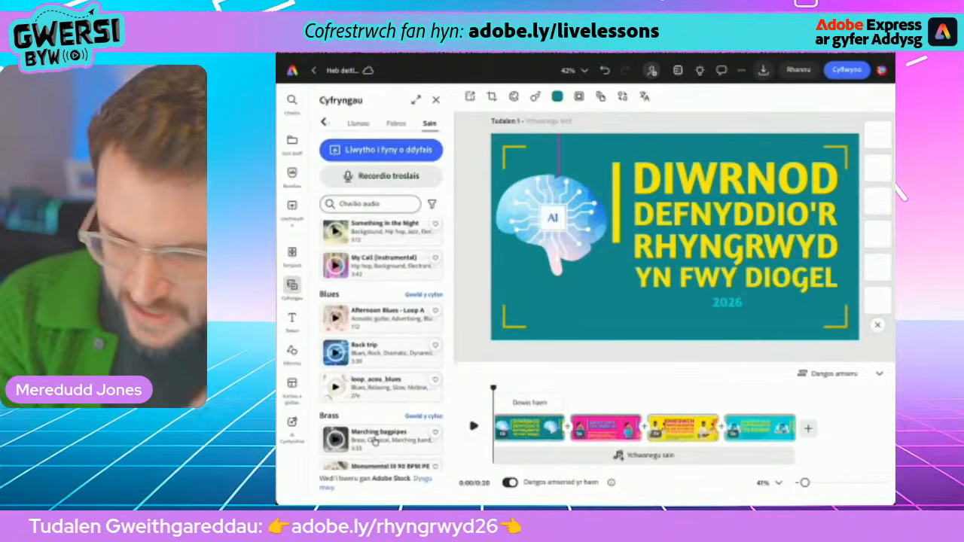
{"action": "scroll", "coordinate": [374, 442], "scroll_direction": "down", "scroll_amount": 2}
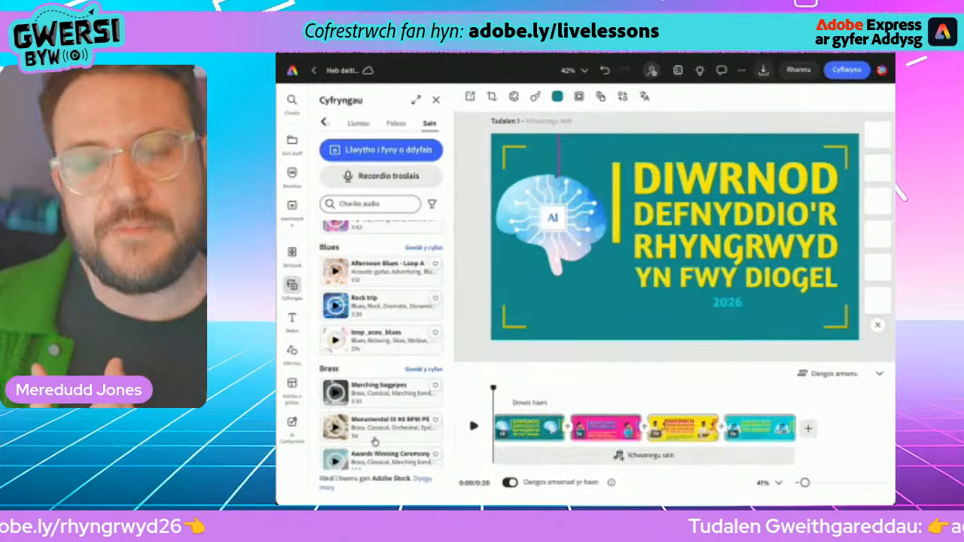
{"action": "scroll", "coordinate": [375, 443], "scroll_direction": "down", "scroll_amount": 8}
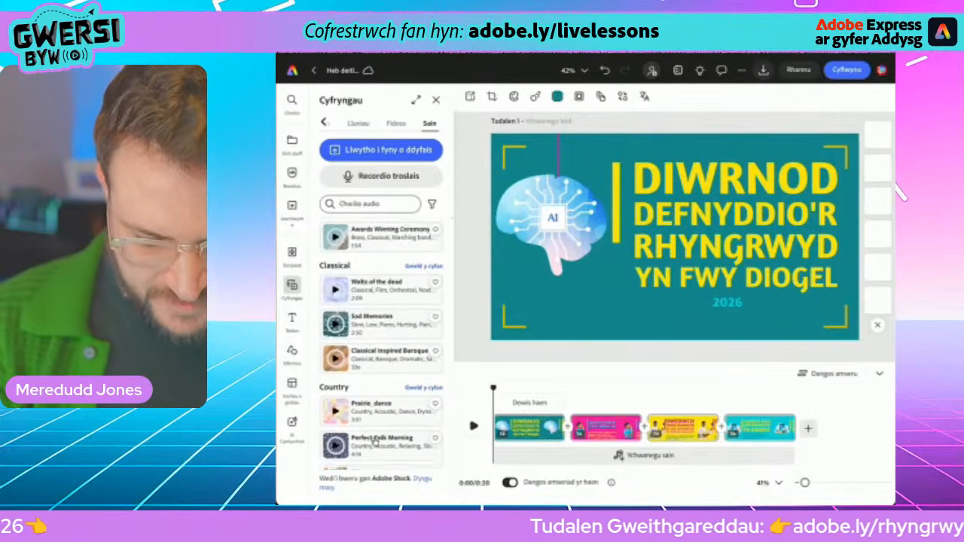
{"action": "scroll", "coordinate": [374, 443], "scroll_direction": "down", "scroll_amount": 6}
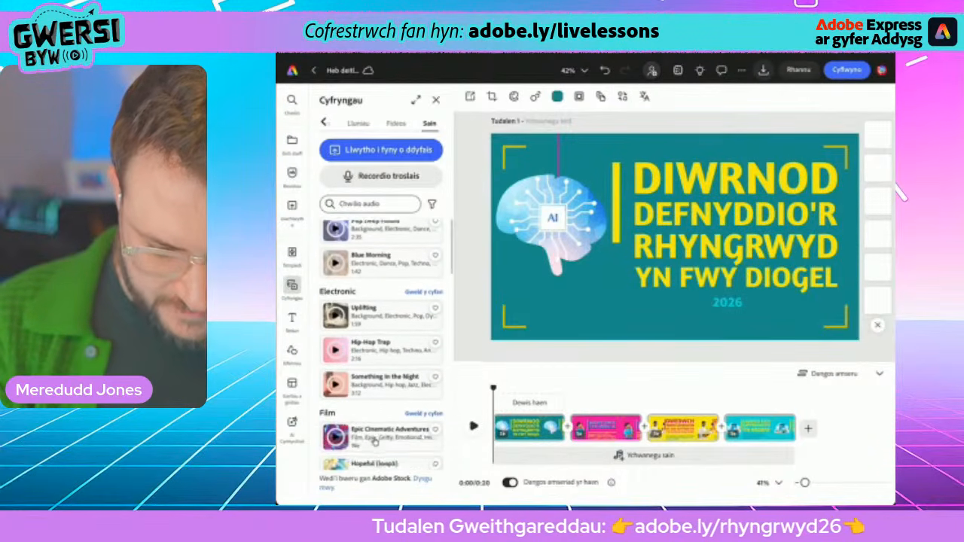
{"action": "scroll", "coordinate": [375, 442], "scroll_direction": "up", "scroll_amount": 2}
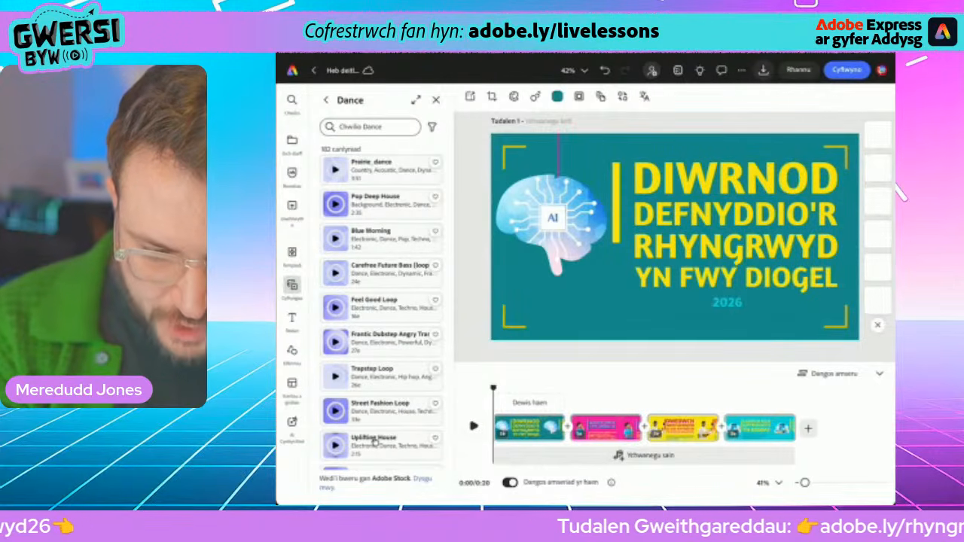
- Preview Blue Morning, Uplifting House, Energetic Summer Party and Electro Sport EDM, and add Electro Sport EDM as the video's soundtrack
{"action": "key", "text": "space"}
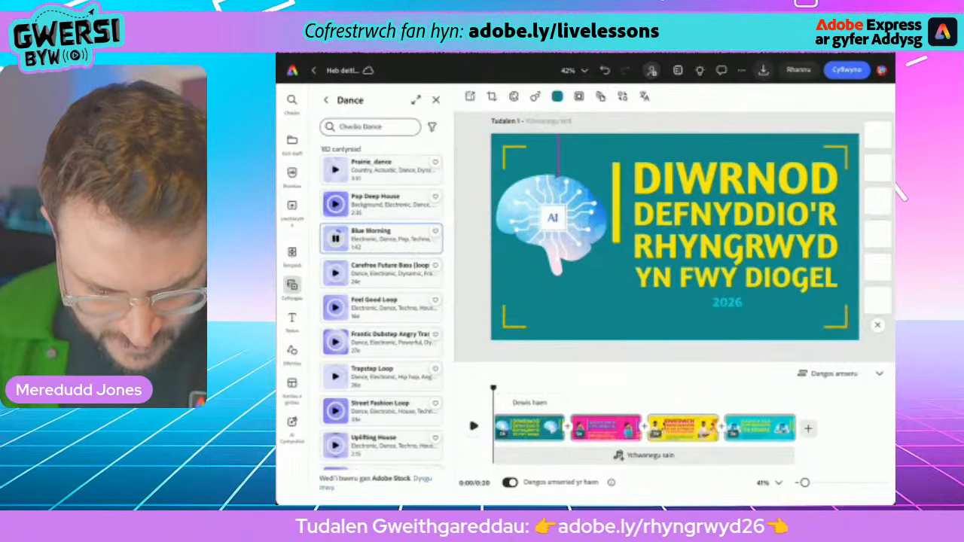
{"action": "scroll", "coordinate": [382, 301], "scroll_direction": "down", "scroll_amount": 3}
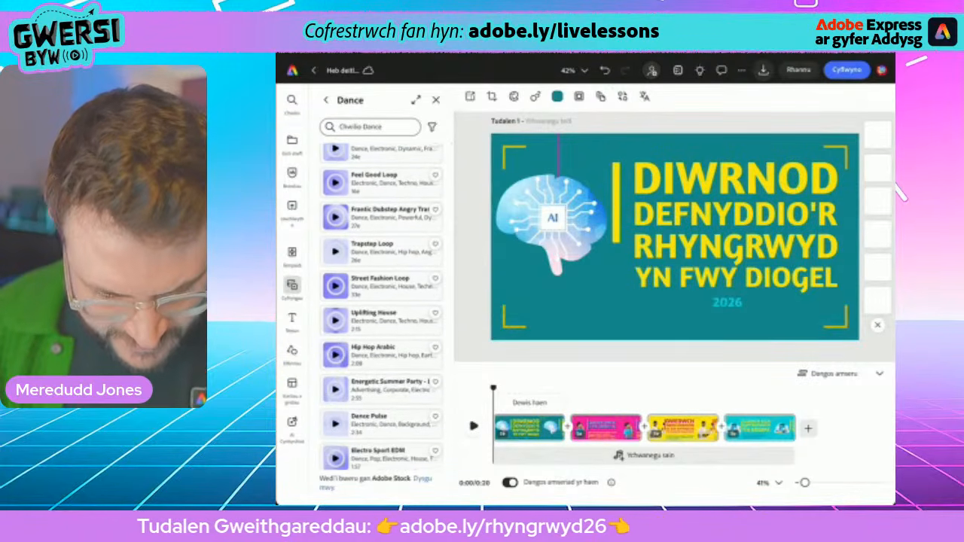
{"action": "left_click", "coordinate": [336, 310]}
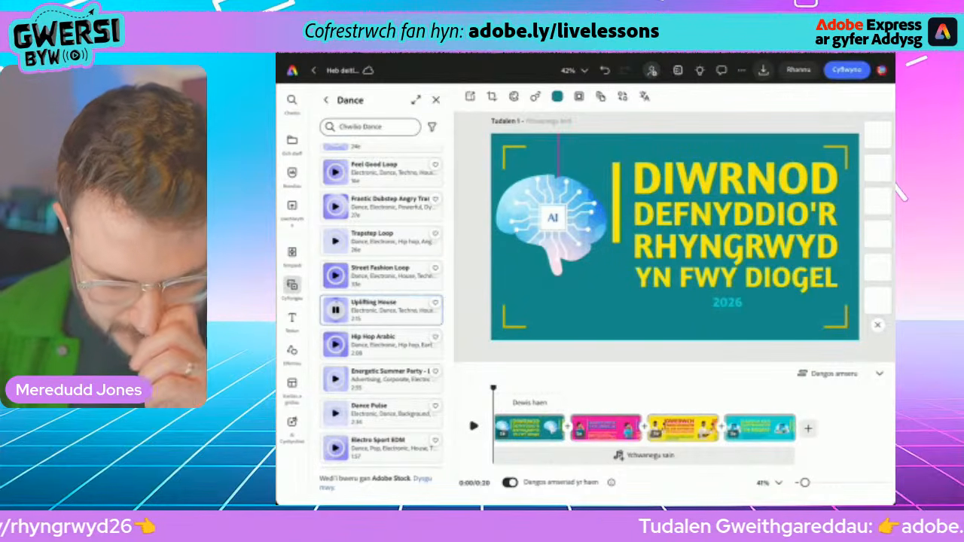
{"action": "scroll", "coordinate": [381, 307], "scroll_direction": "down", "scroll_amount": 3}
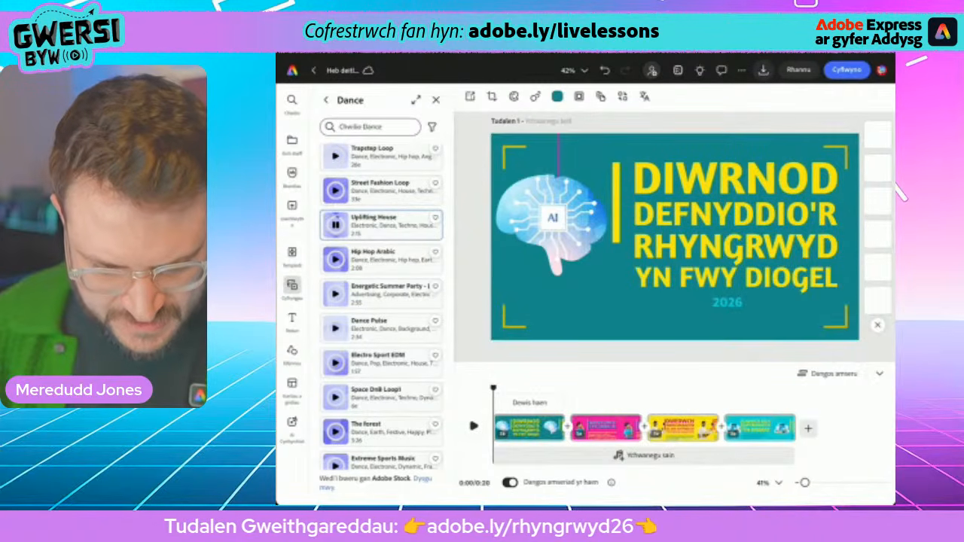
{"action": "left_click", "coordinate": [336, 294]}
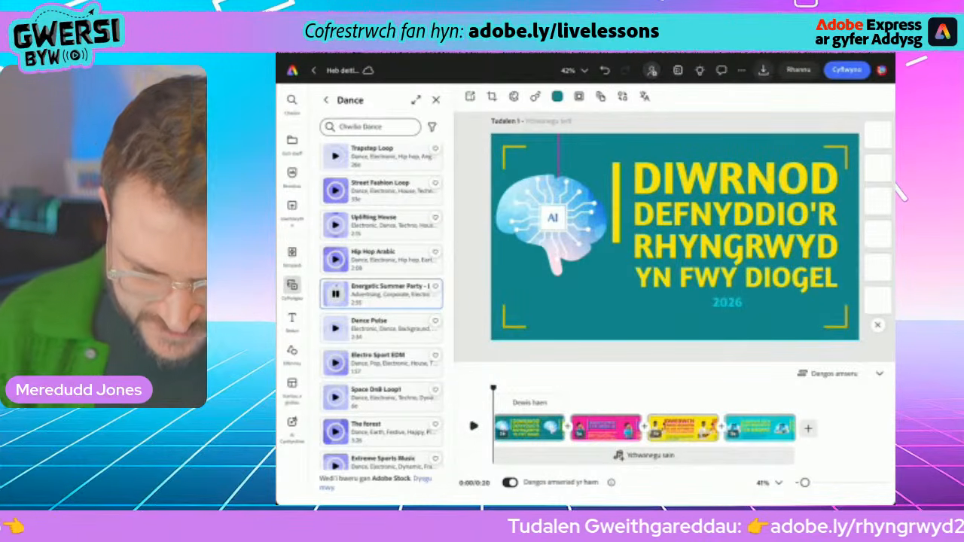
{"action": "left_click", "coordinate": [336, 364]}
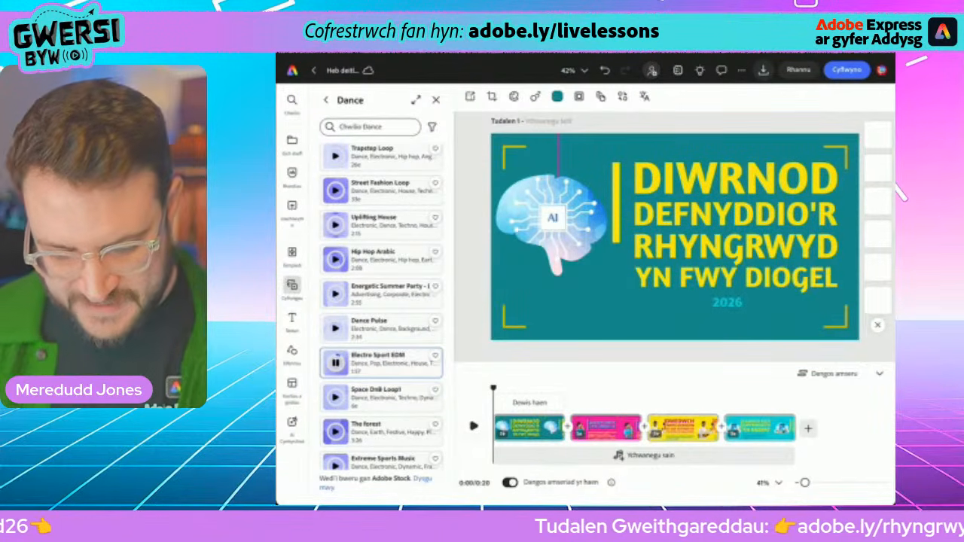
{"action": "left_click", "coordinate": [391, 363]}
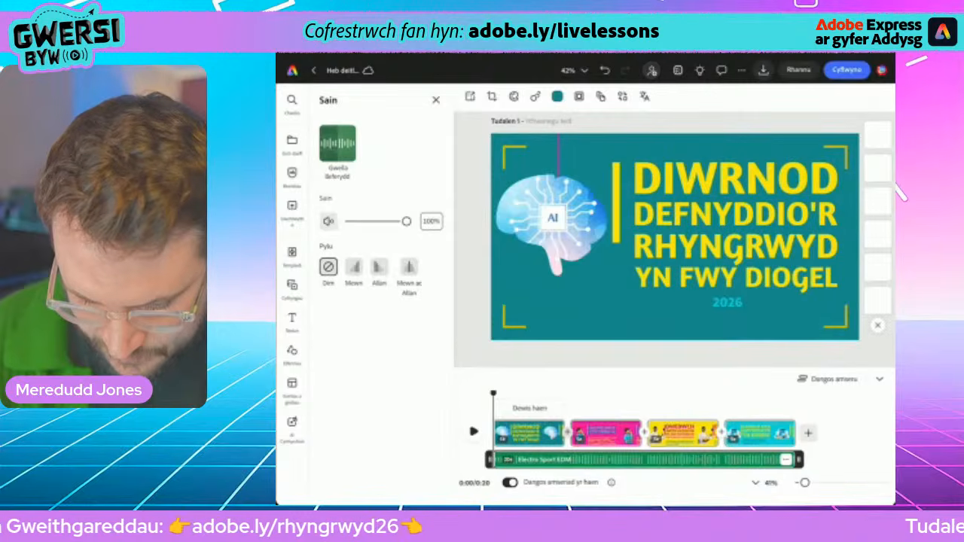
- Compare the available transitions between the teal and pink scenes, choose Gwthio (push) and apply it to every scene
{"action": "left_click", "coordinate": [568, 433]}
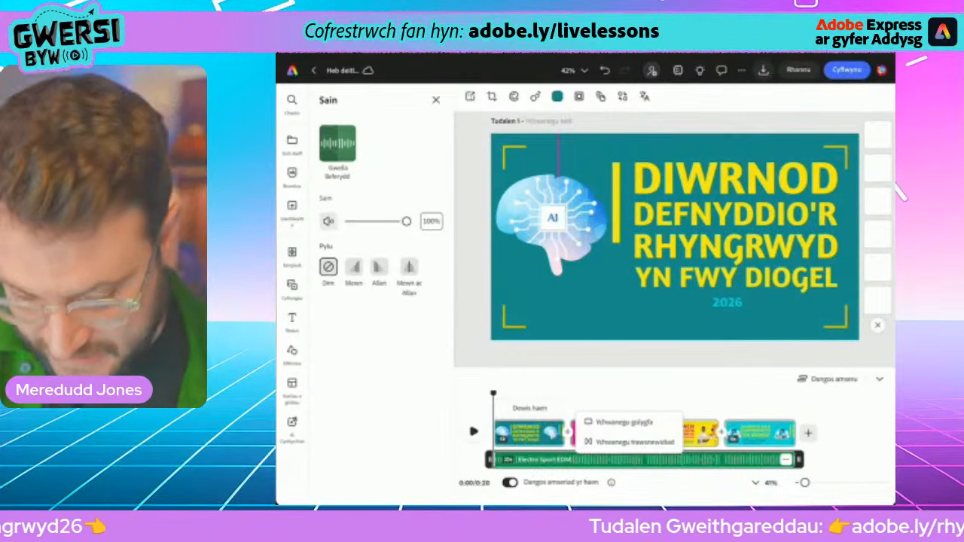
{"action": "left_click", "coordinate": [635, 441]}
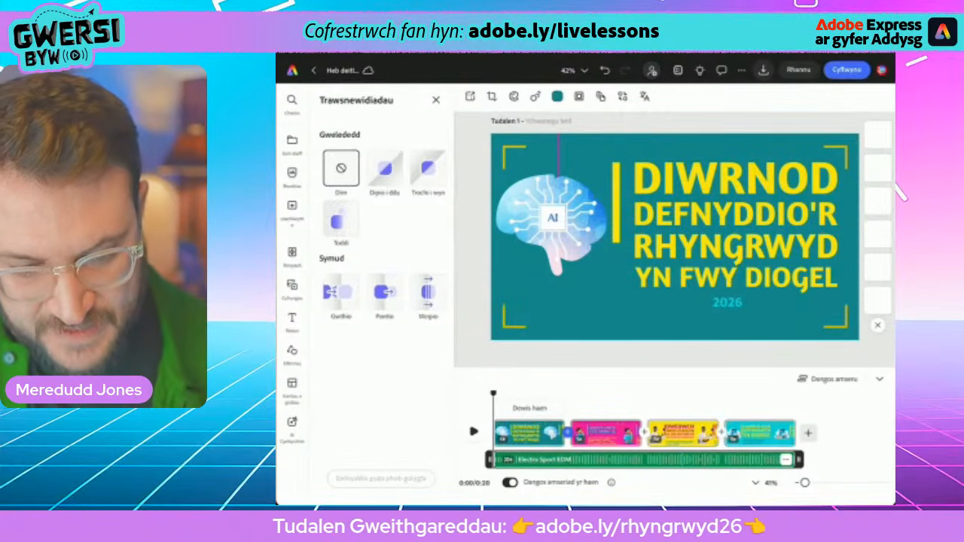
{"action": "left_click", "coordinate": [385, 169]}
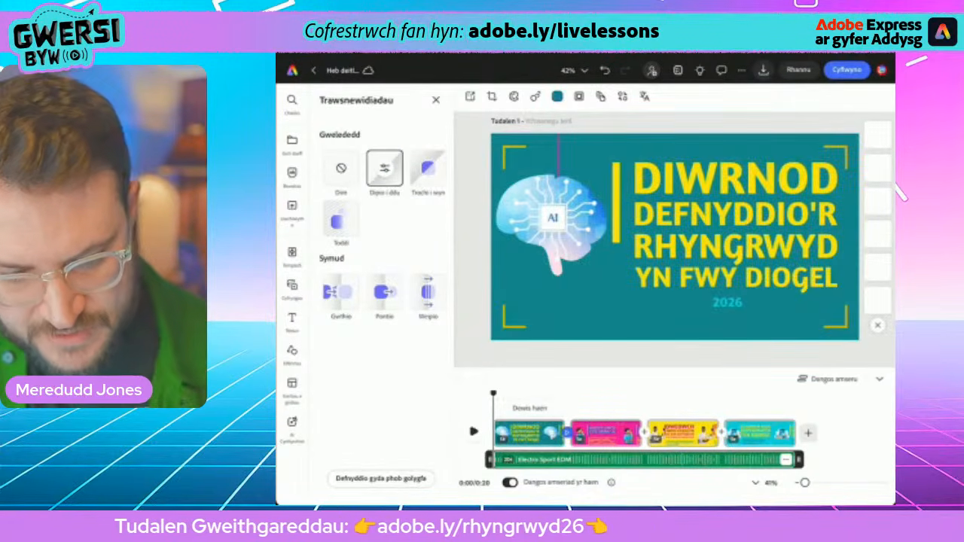
{"action": "left_click", "coordinate": [428, 168]}
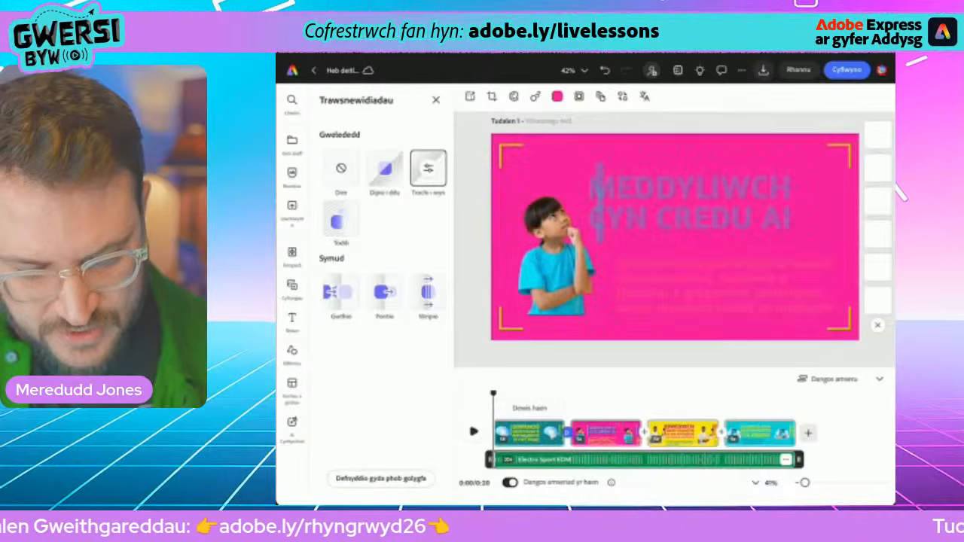
{"action": "left_click", "coordinate": [341, 219]}
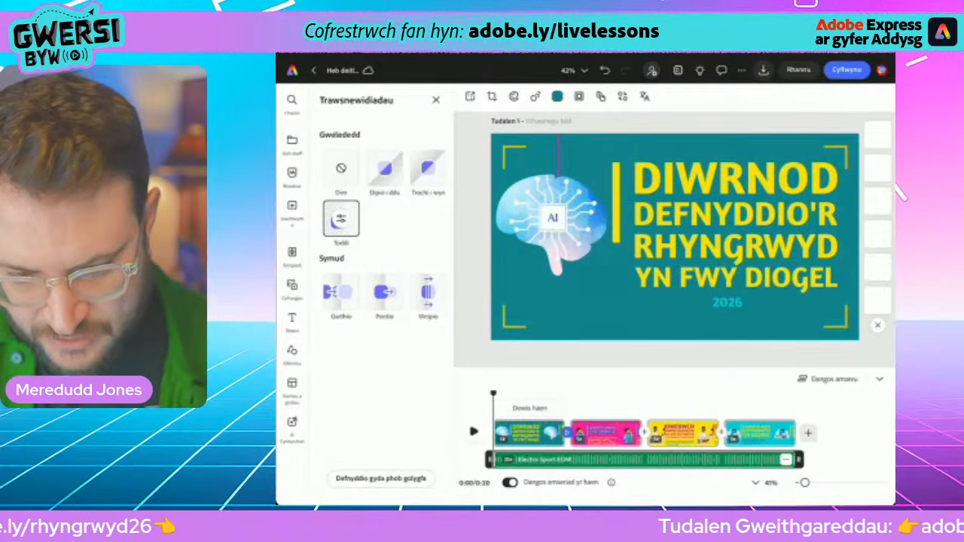
{"action": "left_click", "coordinate": [341, 292]}
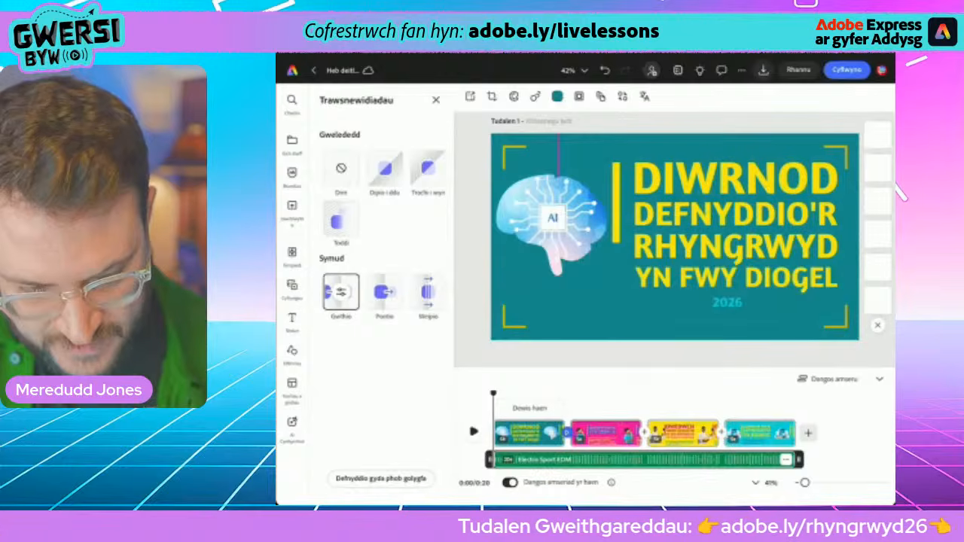
{"action": "left_click", "coordinate": [385, 292]}
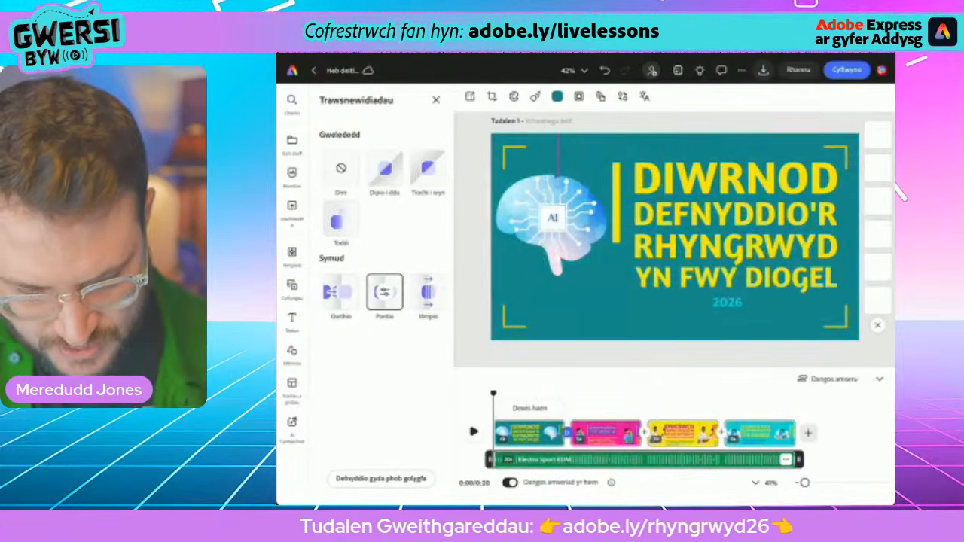
{"action": "left_click", "coordinate": [428, 293]}
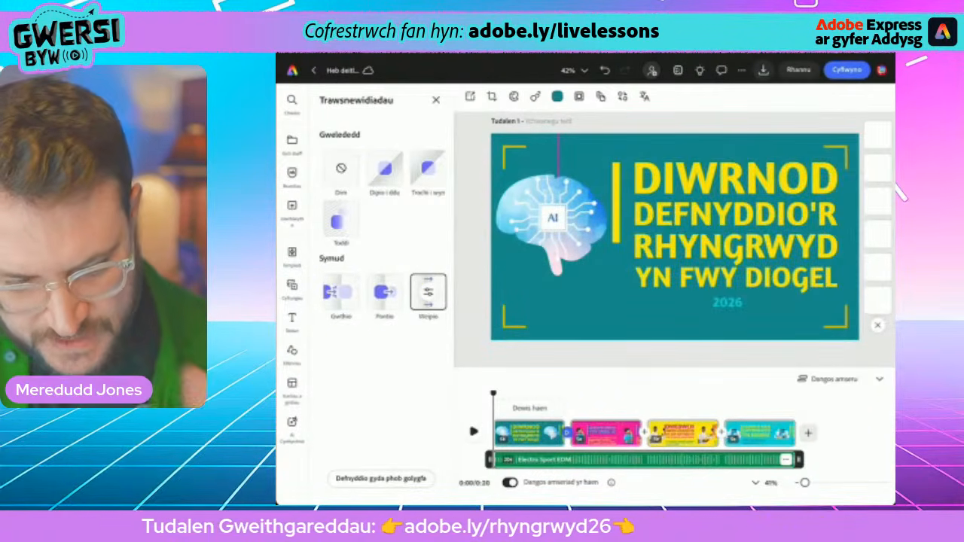
{"action": "left_click", "coordinate": [341, 293]}
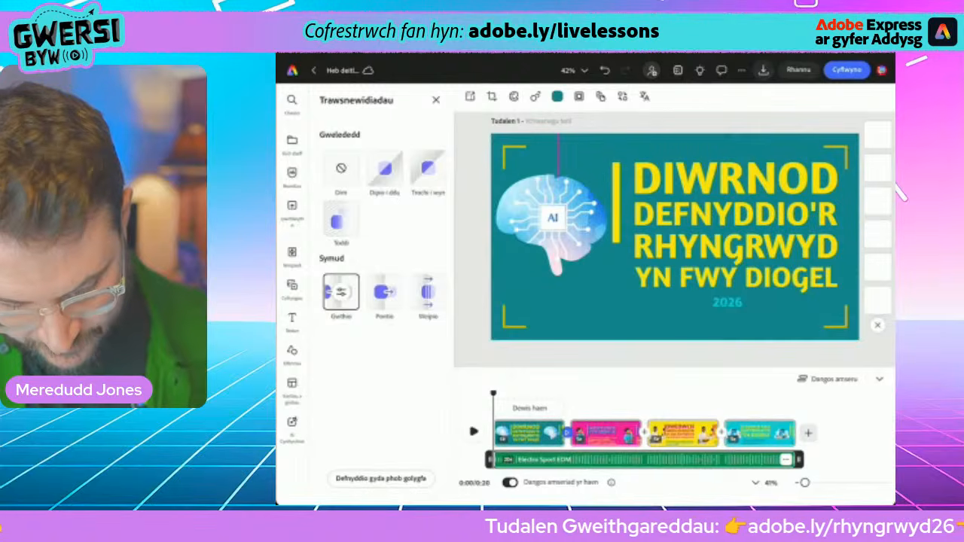
{"action": "left_click", "coordinate": [381, 480]}
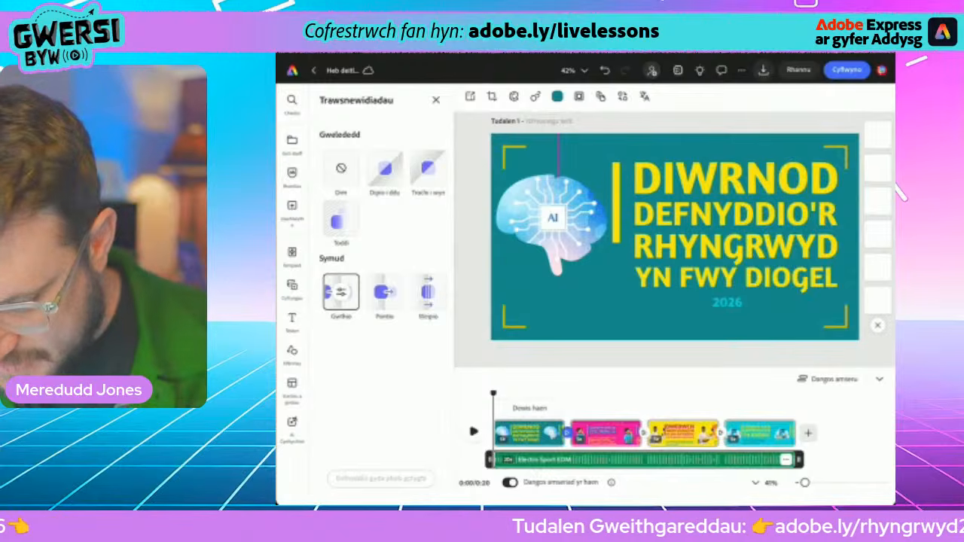
- Hide the timeline and the audio library to clear the workspace, and play the video through to the end
{"action": "left_click", "coordinate": [880, 379]}
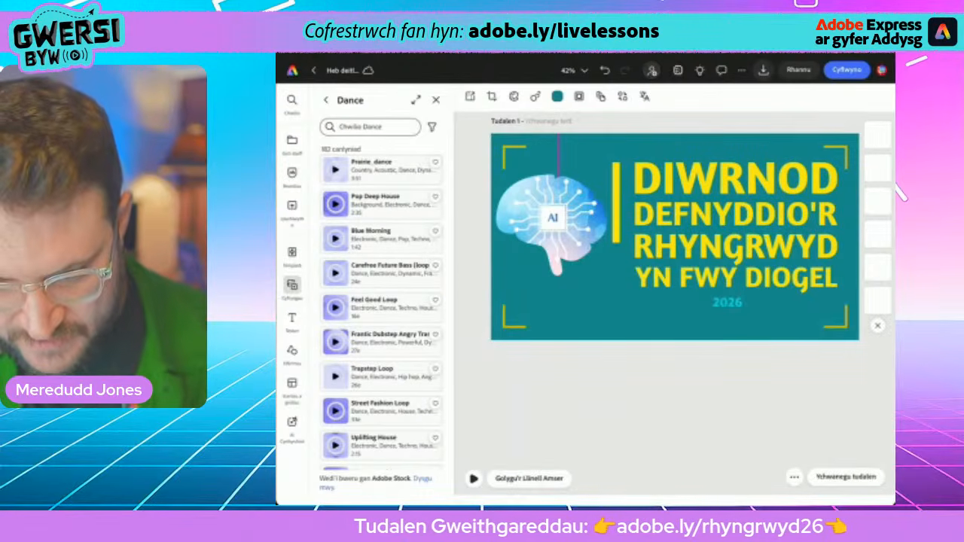
{"action": "left_click", "coordinate": [575, 70]}
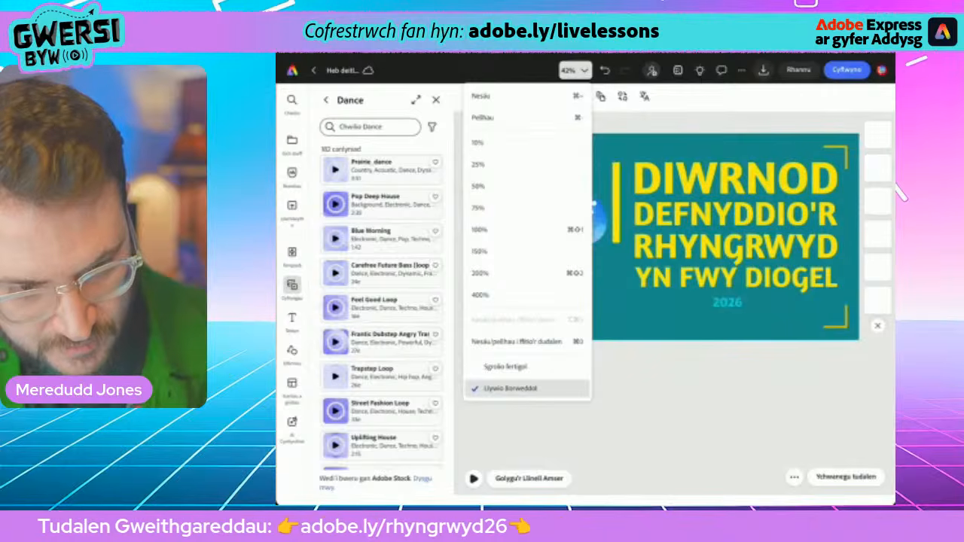
{"action": "left_click", "coordinate": [663, 411]}
{"action": "left_click", "coordinate": [436, 100]}
{"action": "left_click", "coordinate": [575, 70]}
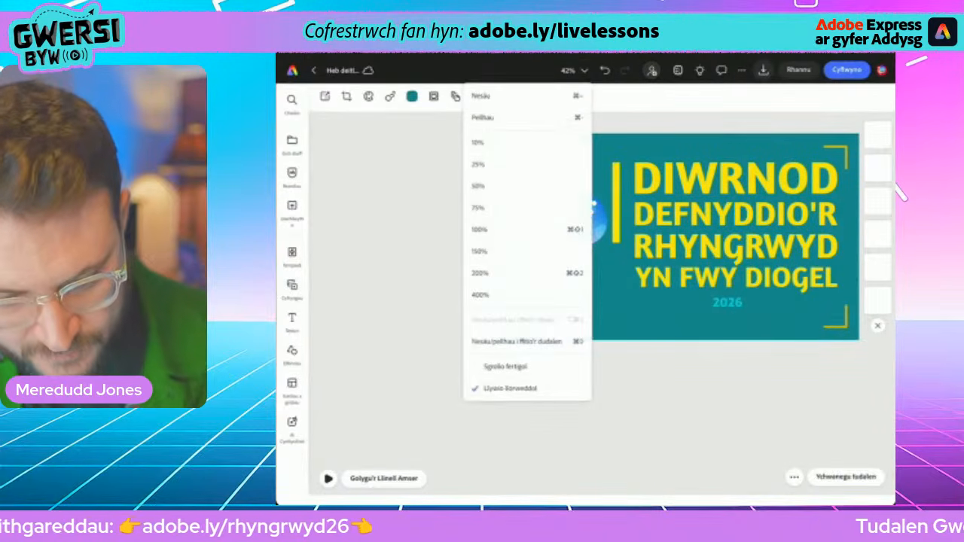
{"action": "left_click", "coordinate": [528, 389]}
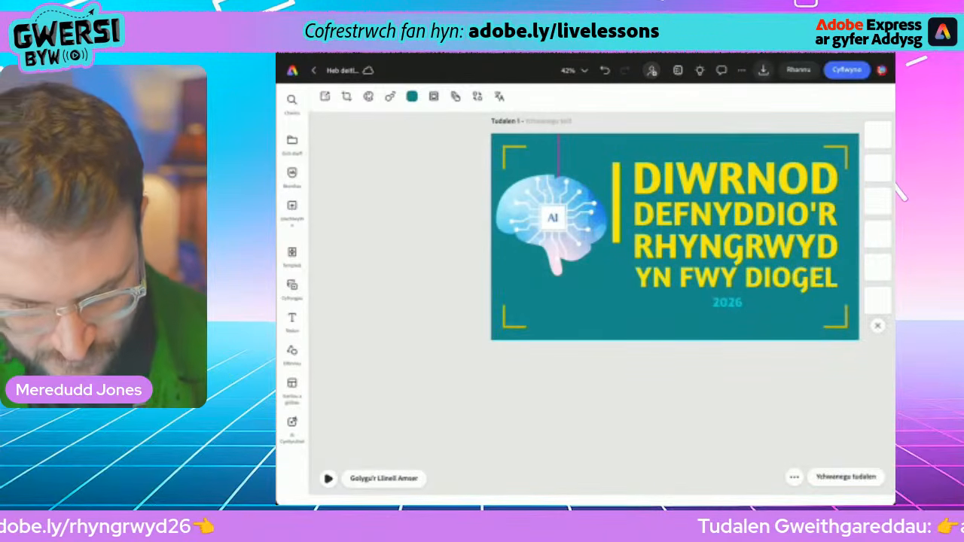
{"action": "left_click", "coordinate": [328, 480]}
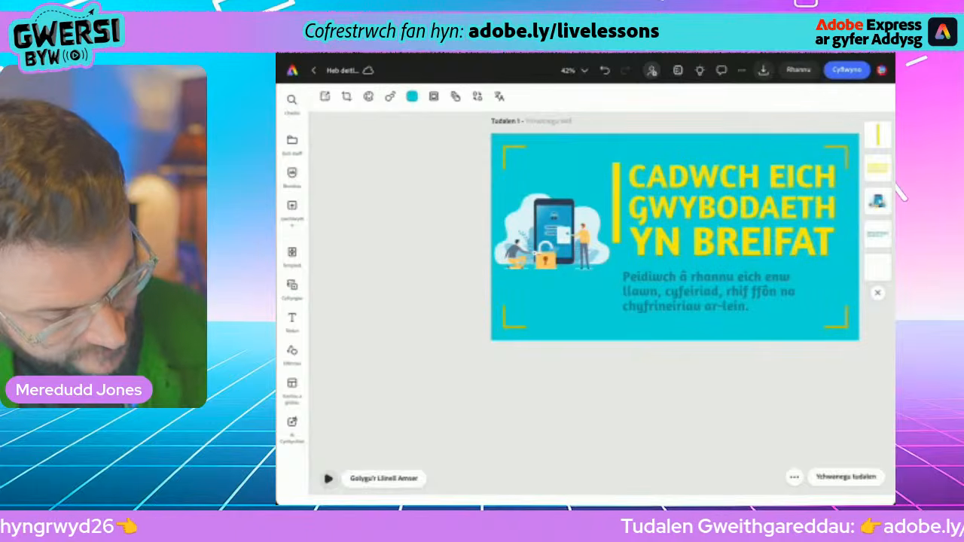
- Reopen the timeline, add a fade-out to the Electro Sport EDM soundtrack and play the video to its end
{"action": "left_click", "coordinate": [384, 480]}
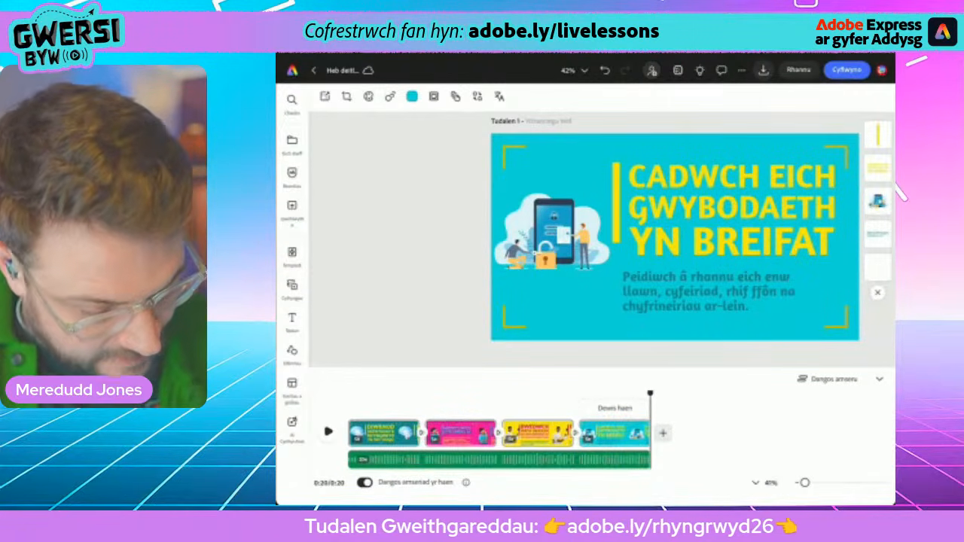
{"action": "left_click", "coordinate": [482, 460]}
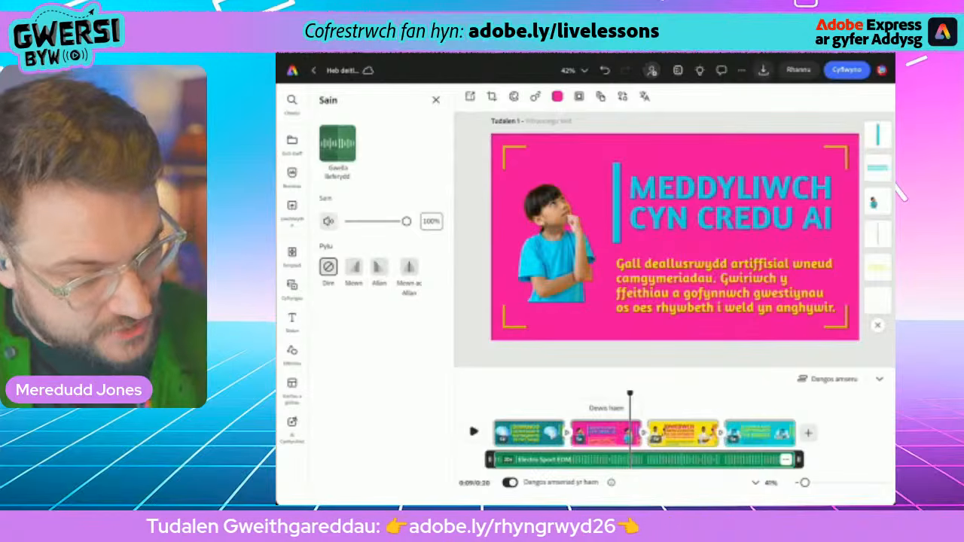
{"action": "left_click", "coordinate": [379, 267]}
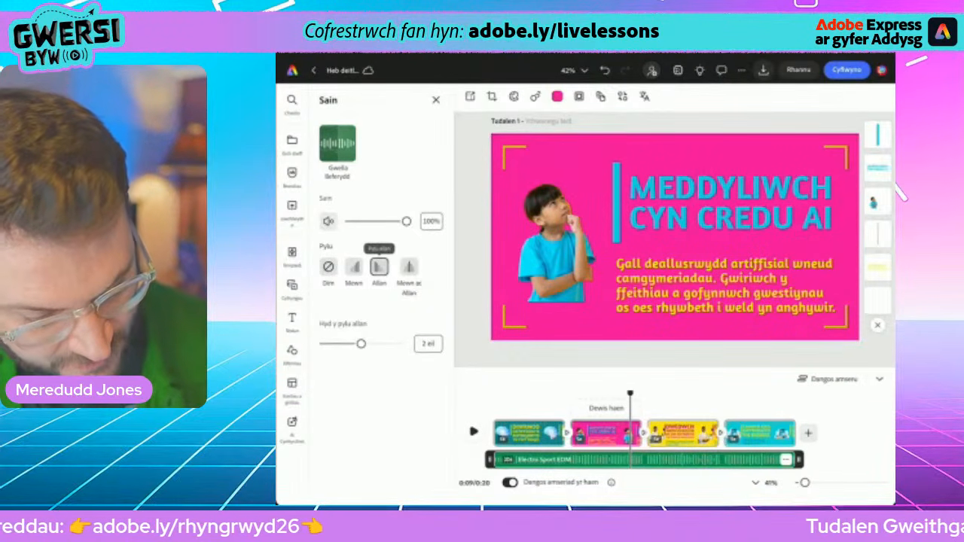
{"action": "key", "text": "space"}
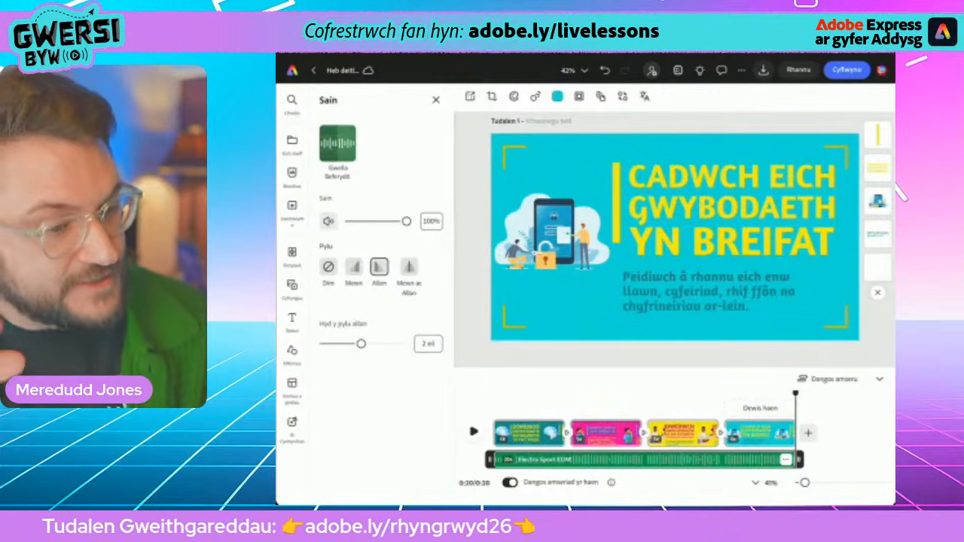
- Rename the project as Fideo AI 2026
{"action": "left_click", "coordinate": [343, 70]}
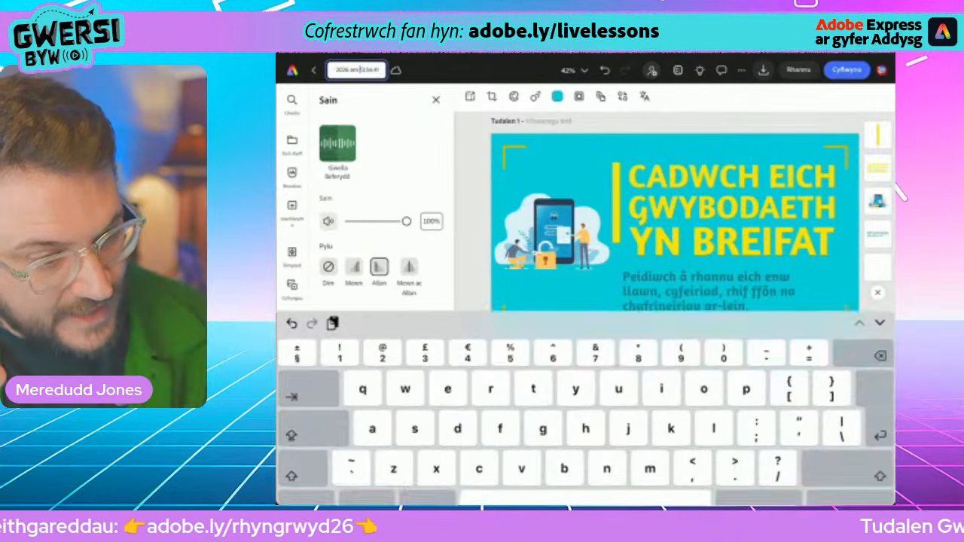
{"action": "triple_click", "coordinate": [354, 70]}
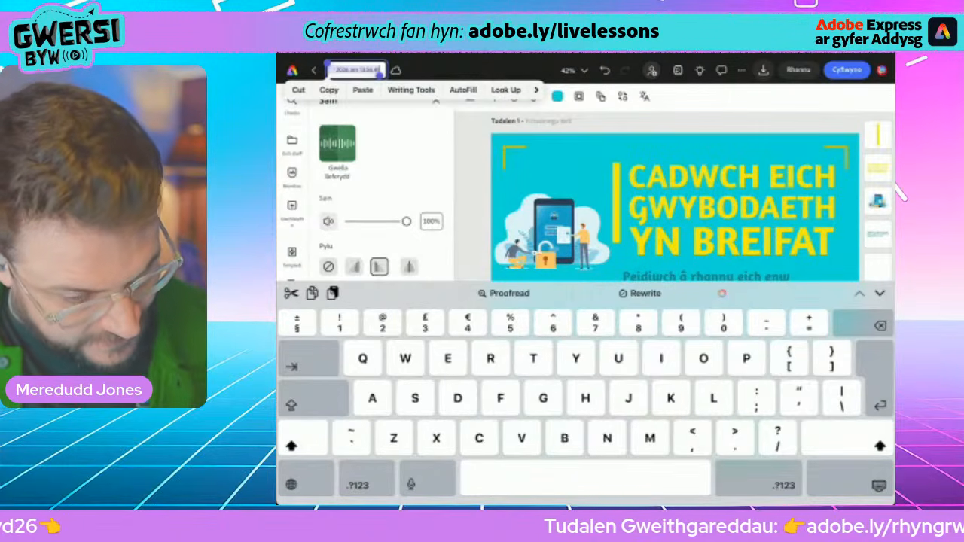
{"action": "type", "text": "Fideo AI 2"}
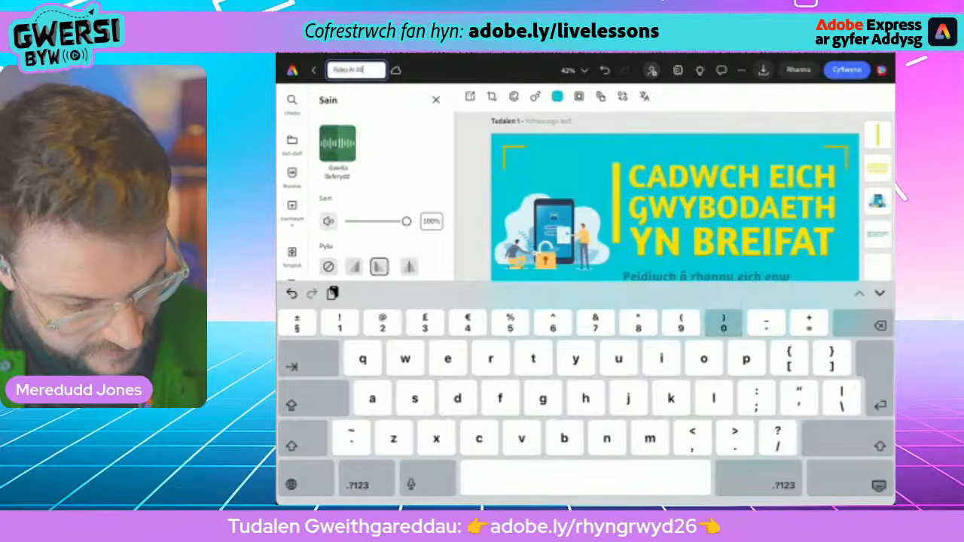
{"action": "type", "text": "026"}
{"action": "key", "text": "Return"}
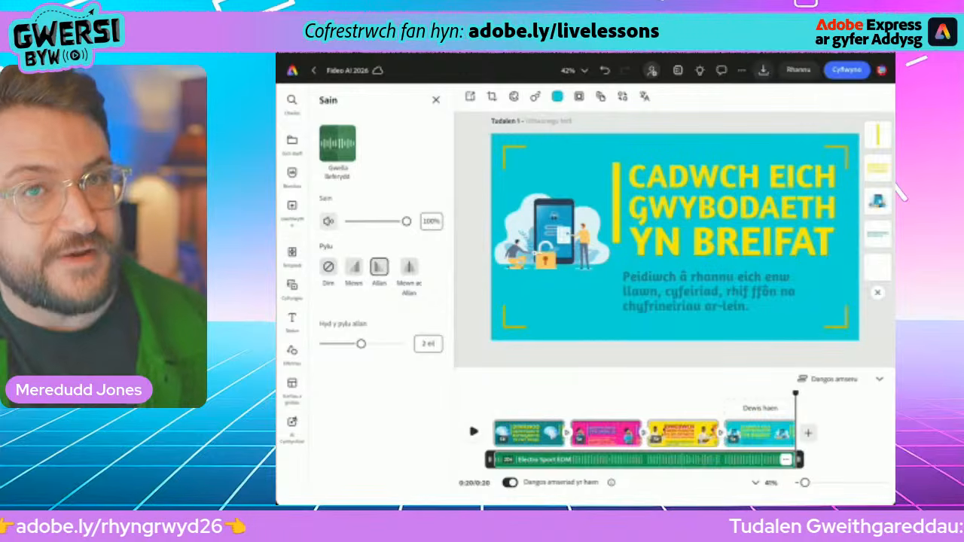
- Look over the video download options and the view-only link sharing settings, and close both without exporting or creating a link
{"action": "left_click", "coordinate": [764, 70]}
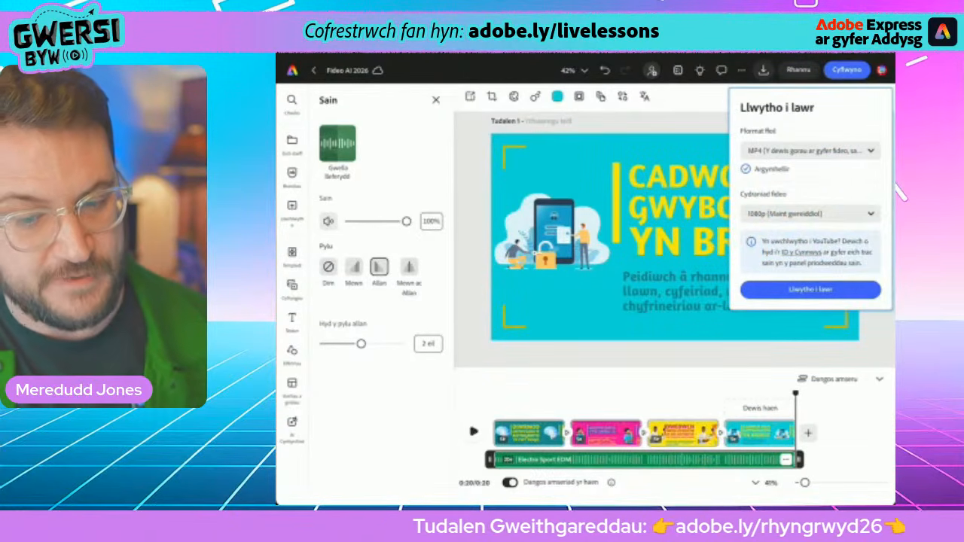
{"action": "key", "text": "Escape"}
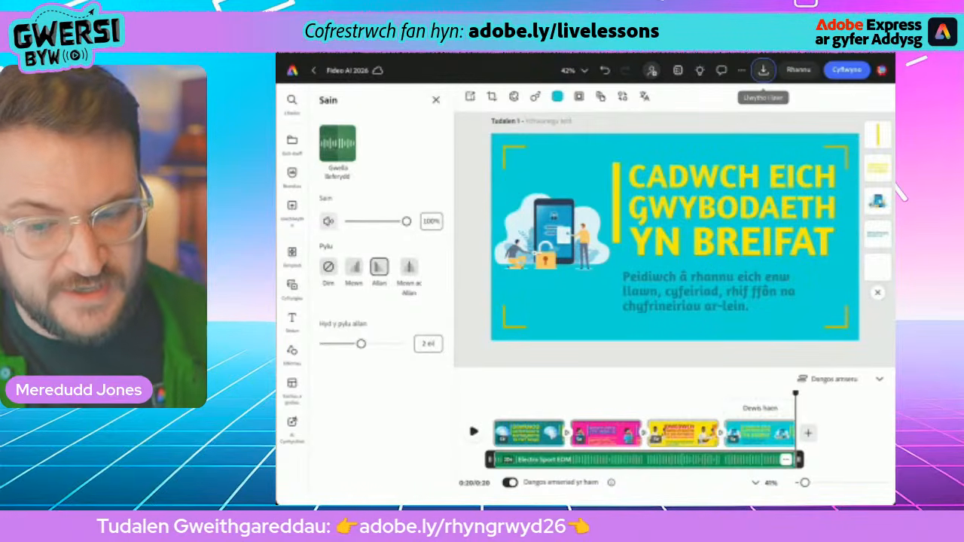
{"action": "left_click", "coordinate": [798, 70]}
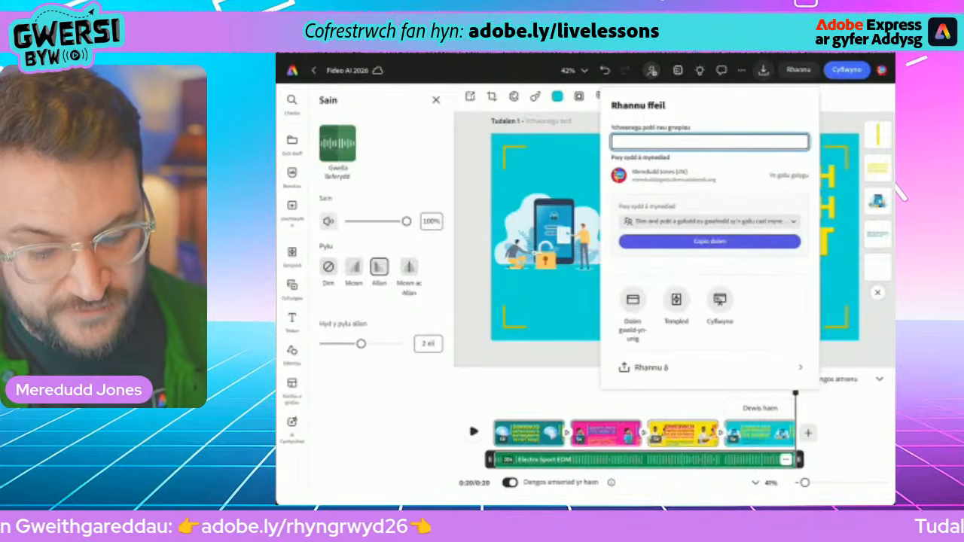
{"action": "left_click", "coordinate": [633, 302]}
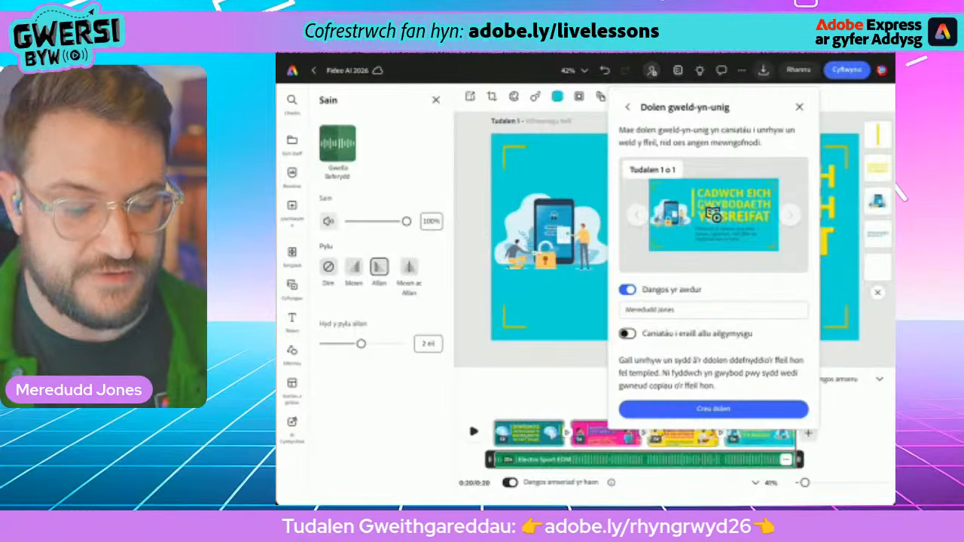
{"action": "key", "text": "Escape"}
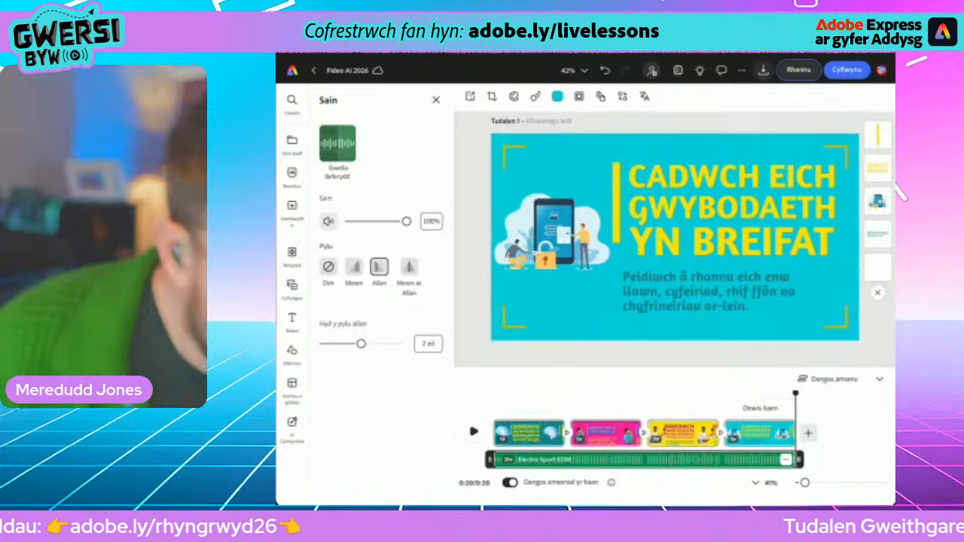
- Switch to Safari, browse the activity page down to Gweithgaredd 2 on the AI video presenter, and return to Adobe Express
{"action": "left_click_drag", "start_coordinate": [586, 503], "coordinate": [585, 324]}
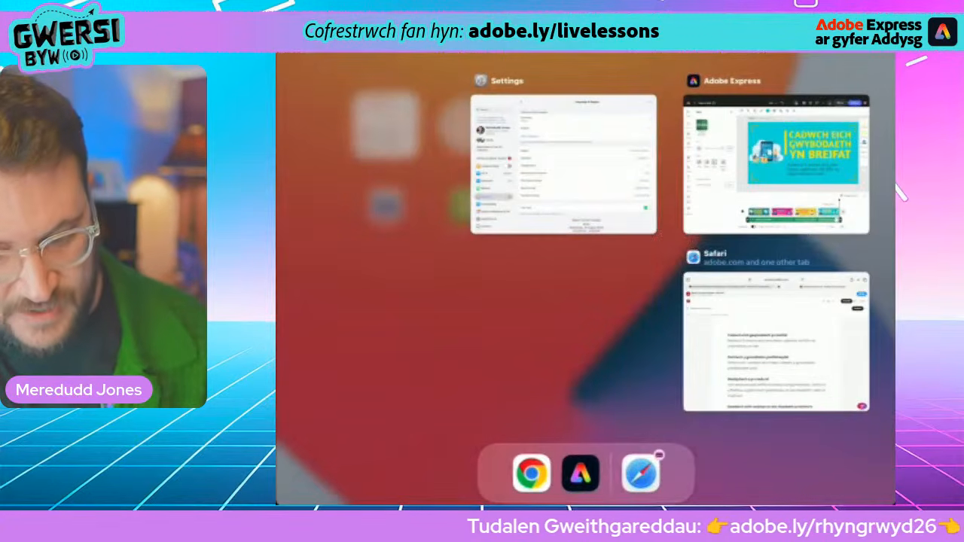
{"action": "left_click", "coordinate": [776, 339]}
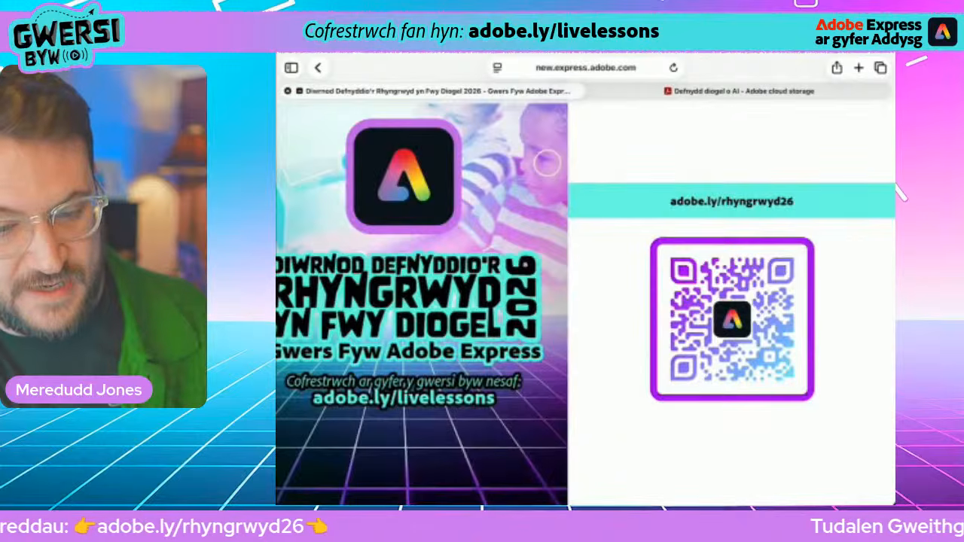
{"action": "scroll", "coordinate": [547, 161], "scroll_direction": "down", "scroll_amount": 5}
{"action": "scroll", "coordinate": [422, 302], "scroll_direction": "down", "scroll_amount": 10}
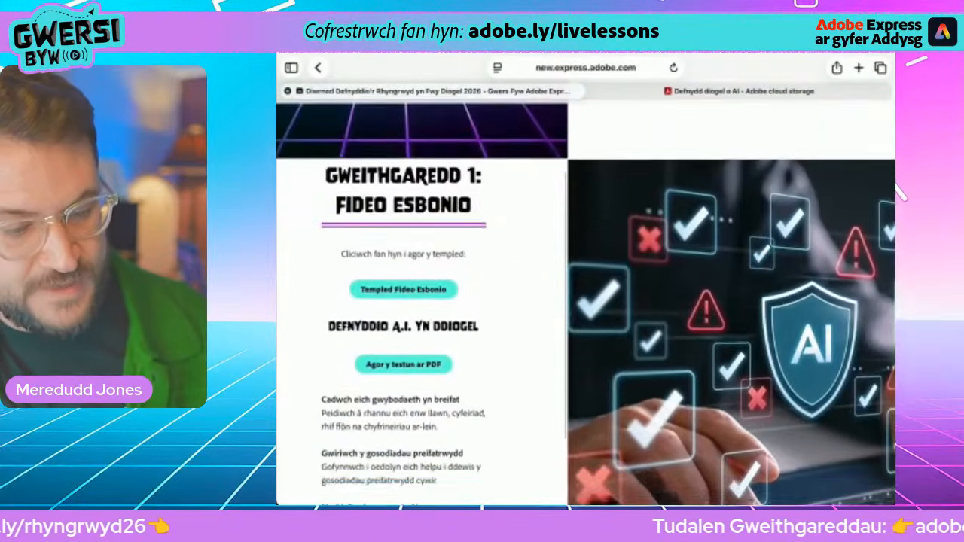
{"action": "scroll", "coordinate": [586, 301], "scroll_direction": "down", "scroll_amount": 10}
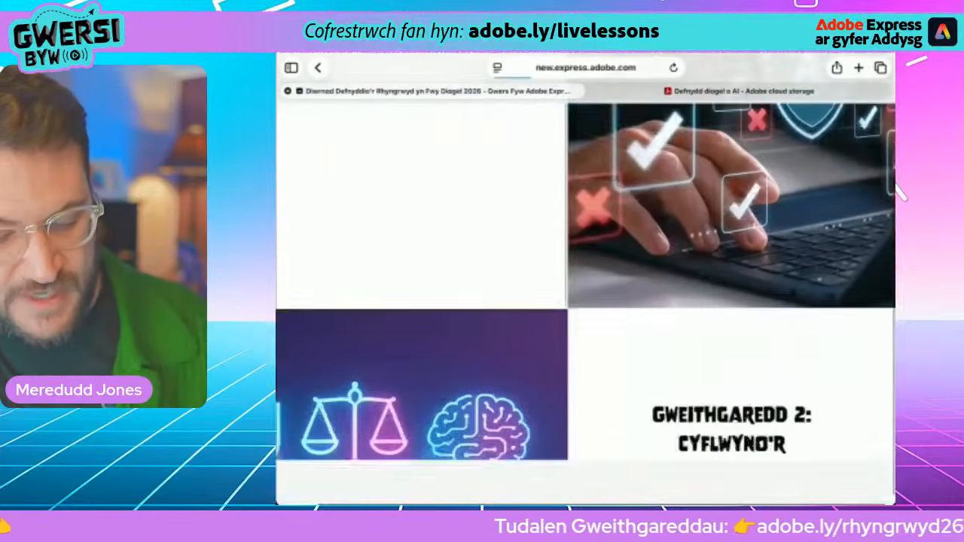
{"action": "scroll", "coordinate": [586, 301], "scroll_direction": "down", "scroll_amount": 2}
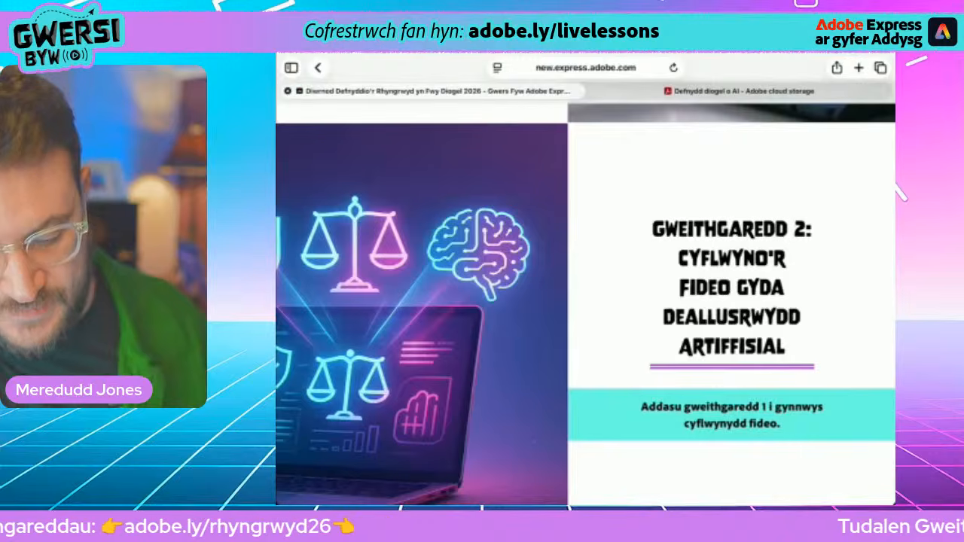
{"action": "left_click_drag", "start_coordinate": [586, 502], "coordinate": [547, 396]}
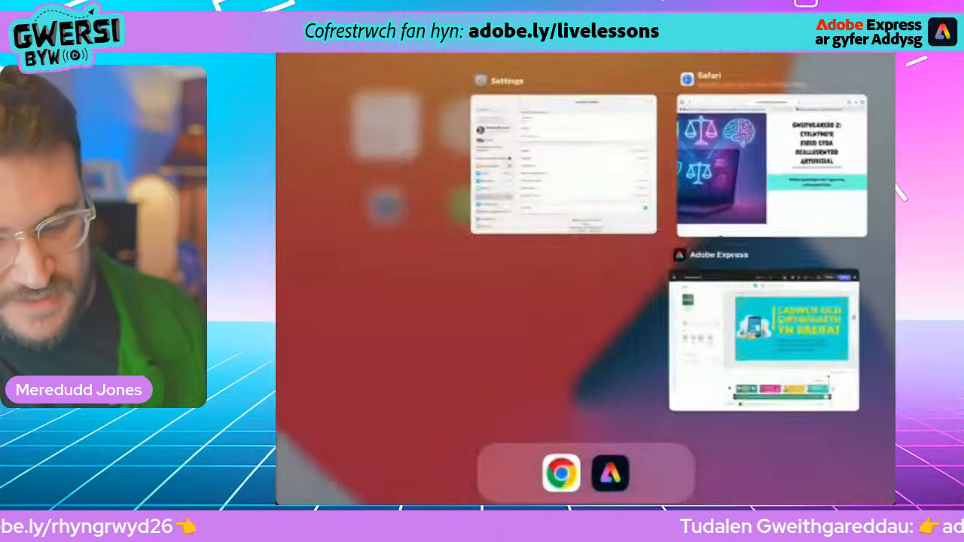
{"action": "left_click", "coordinate": [776, 343]}
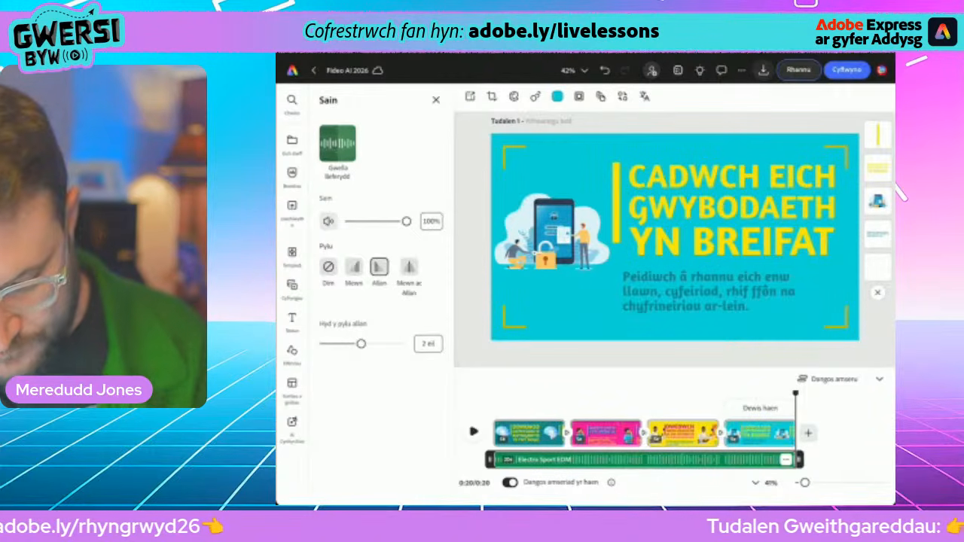
- Collapse the timeline and duplicate the finished video page as a second page
{"action": "left_click", "coordinate": [880, 379]}
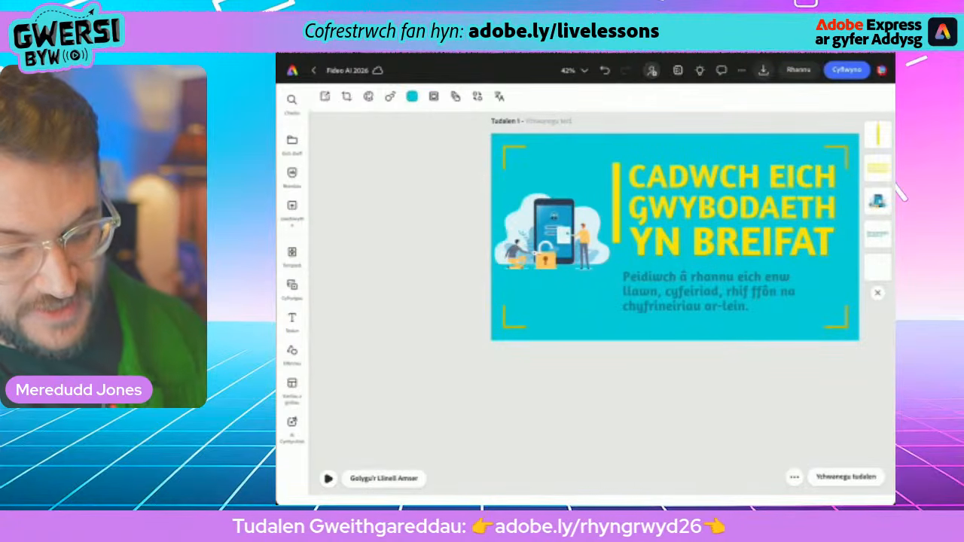
{"action": "left_click", "coordinate": [385, 479]}
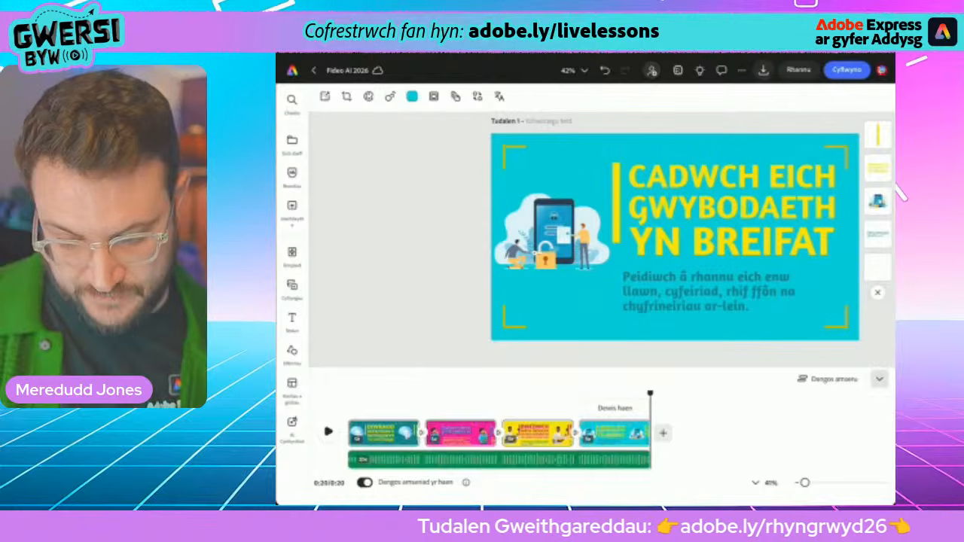
{"action": "left_click", "coordinate": [879, 379]}
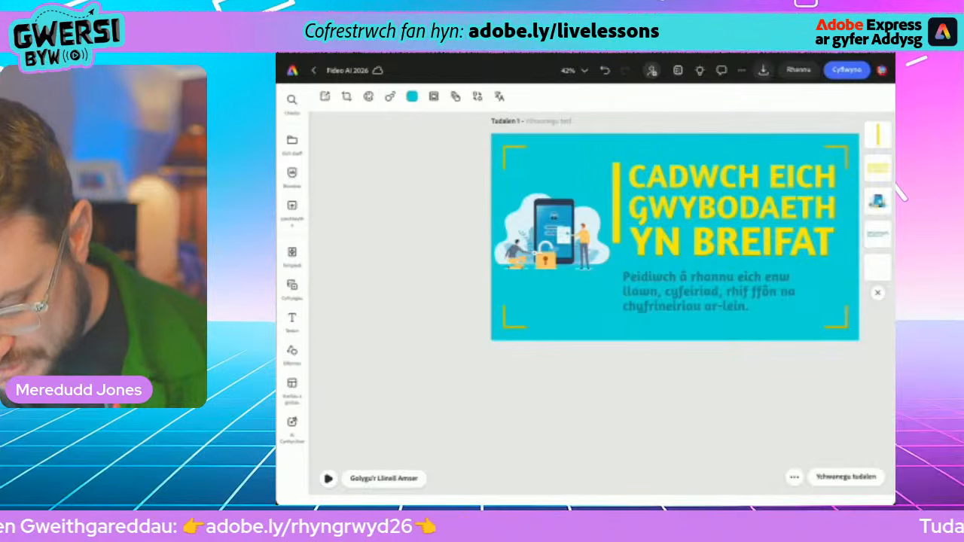
{"action": "left_click", "coordinate": [794, 477]}
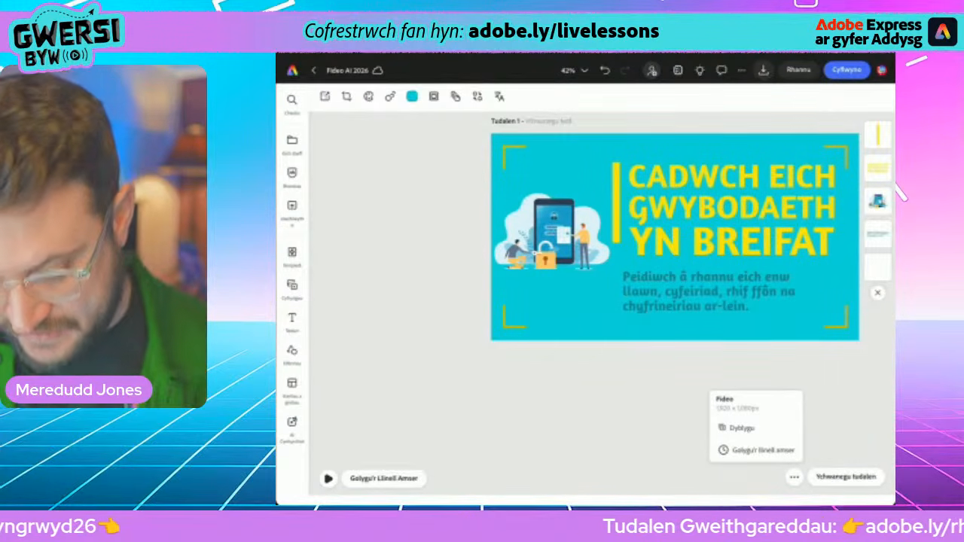
{"action": "left_click", "coordinate": [742, 428]}
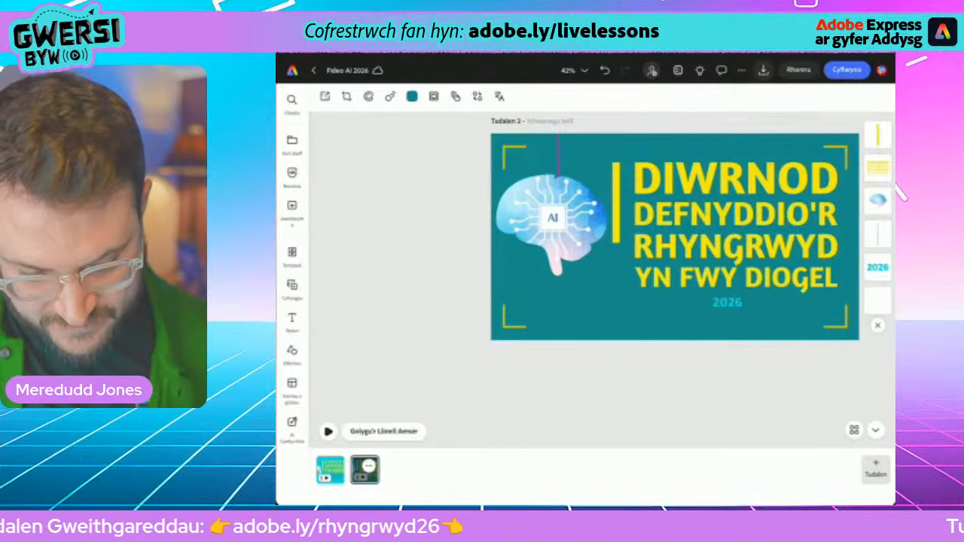
- Open the duplicated page's timeline and record a voiceover from the start of the opening scene, allowing microphone access
{"action": "left_click", "coordinate": [384, 432]}
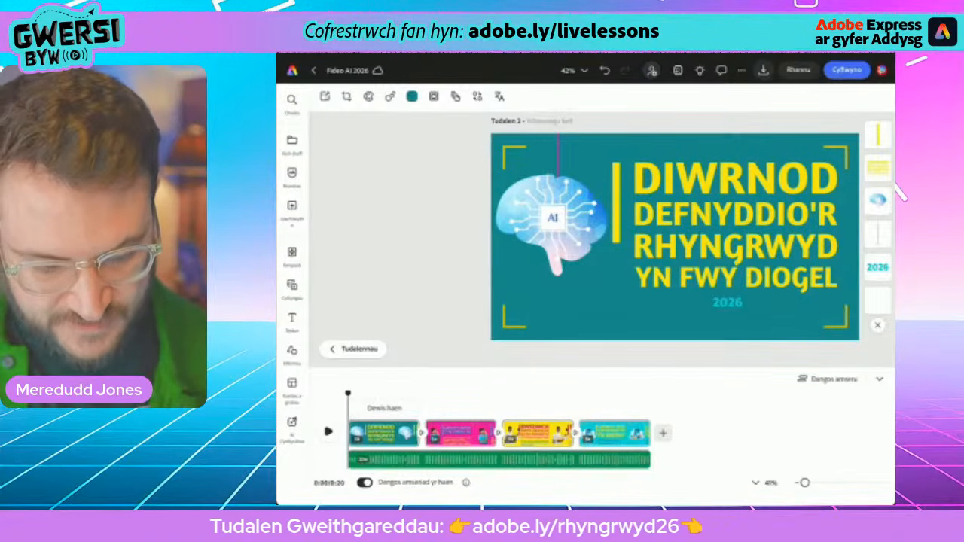
{"action": "left_click", "coordinate": [292, 286]}
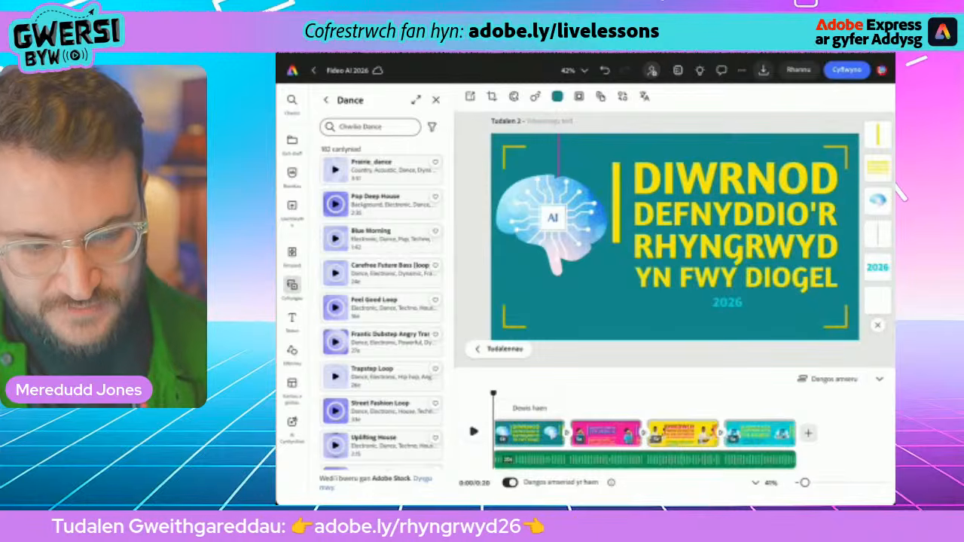
{"action": "left_click", "coordinate": [327, 101]}
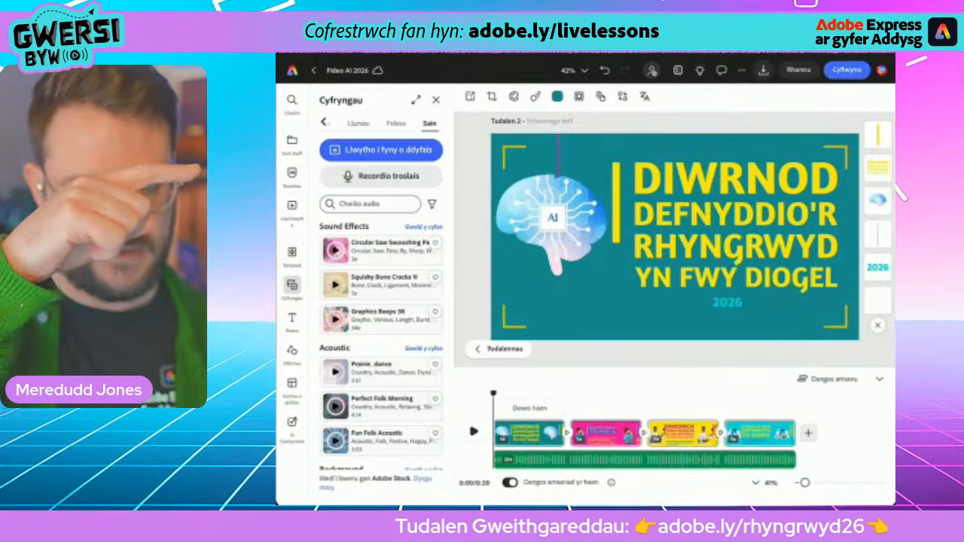
{"action": "left_click", "coordinate": [381, 176]}
{"action": "left_click", "coordinate": [616, 308]}
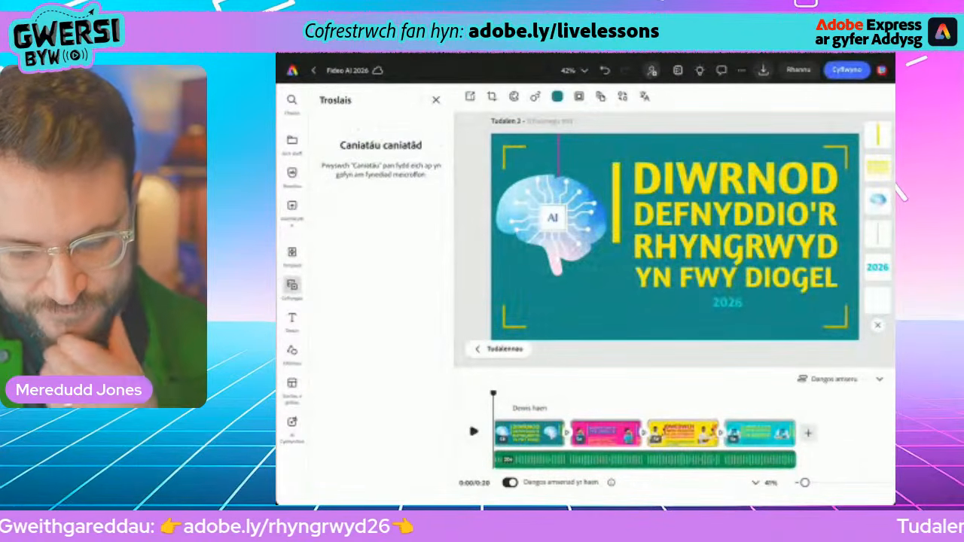
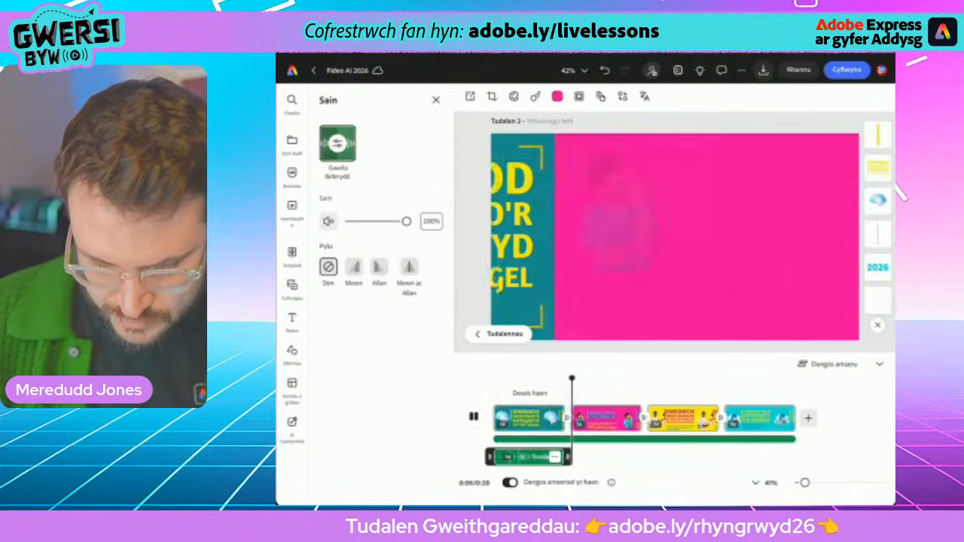
- Pause the playback, return the playhead to the start and lower the Electro Sport EDM soundtrack's volume to 11%
{"action": "key", "text": "space"}
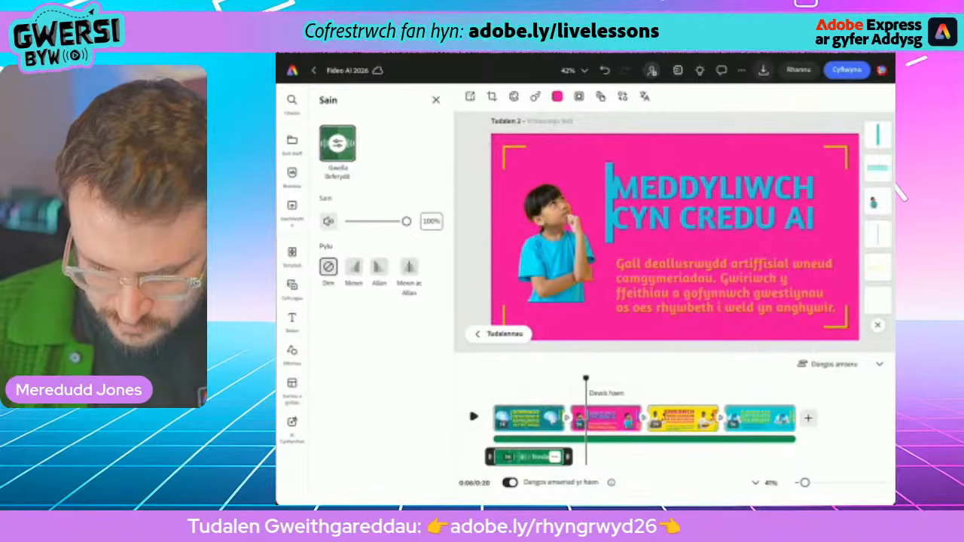
{"action": "left_click_drag", "start_coordinate": [586, 379], "coordinate": [494, 378]}
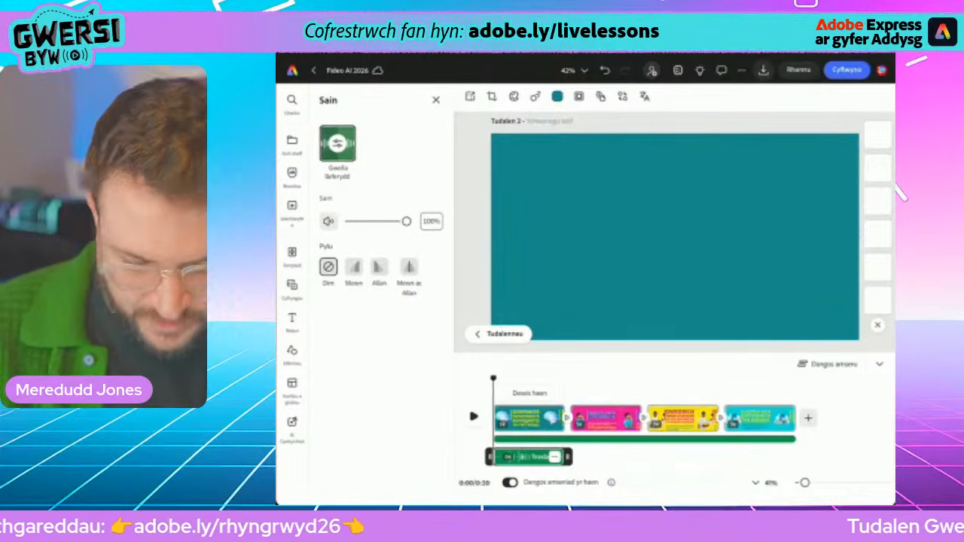
{"action": "left_click", "coordinate": [629, 439]}
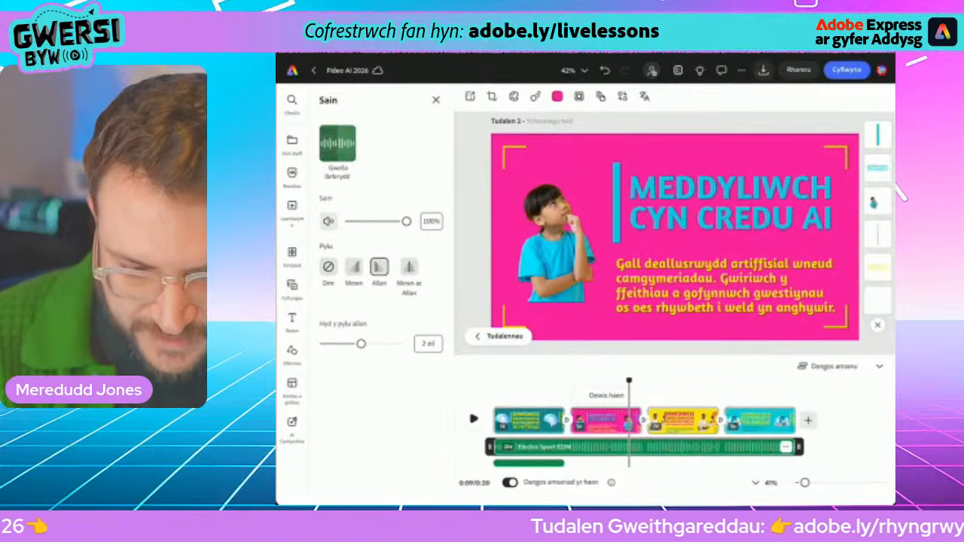
{"action": "left_click_drag", "start_coordinate": [407, 222], "coordinate": [355, 222]}
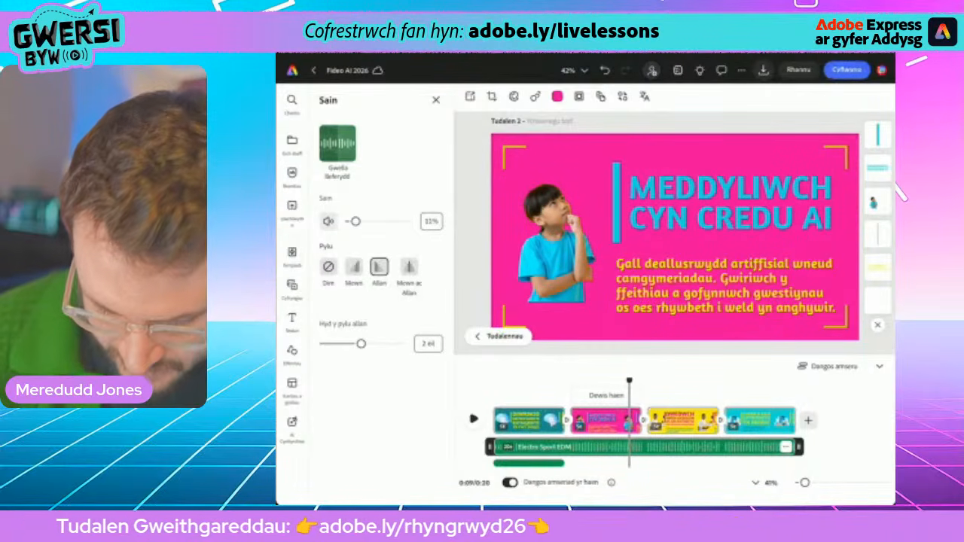
- Play the voiceover from the start to check it against the music, and reduce the Electro Sport EDM volume to 7%
{"action": "left_click", "coordinate": [532, 464]}
{"action": "left_click_drag", "start_coordinate": [533, 379], "coordinate": [494, 378]}
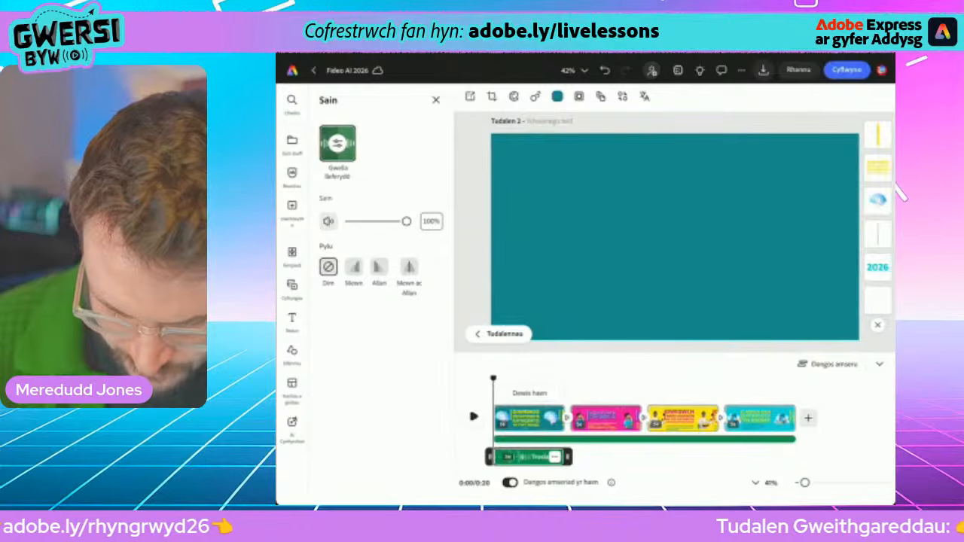
{"action": "key", "text": "space"}
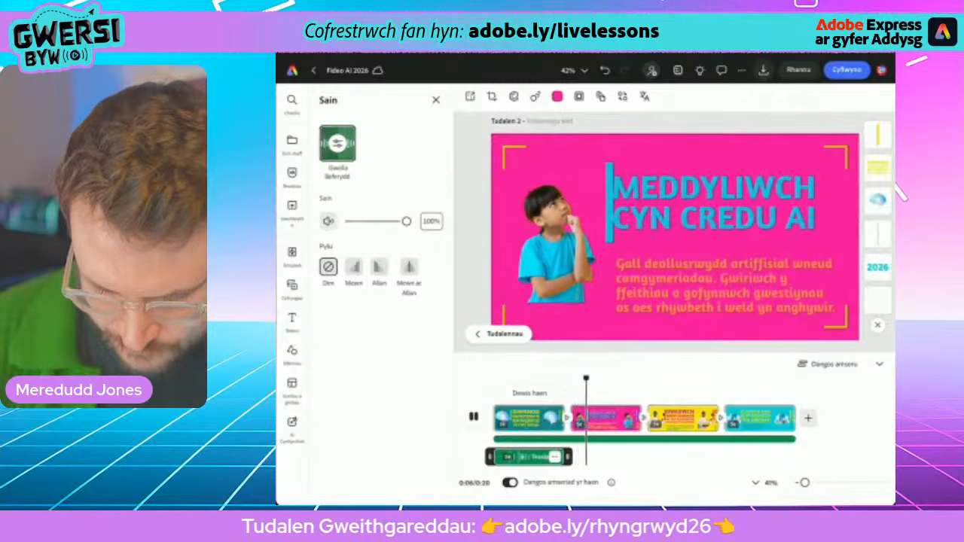
{"action": "key", "text": "space"}
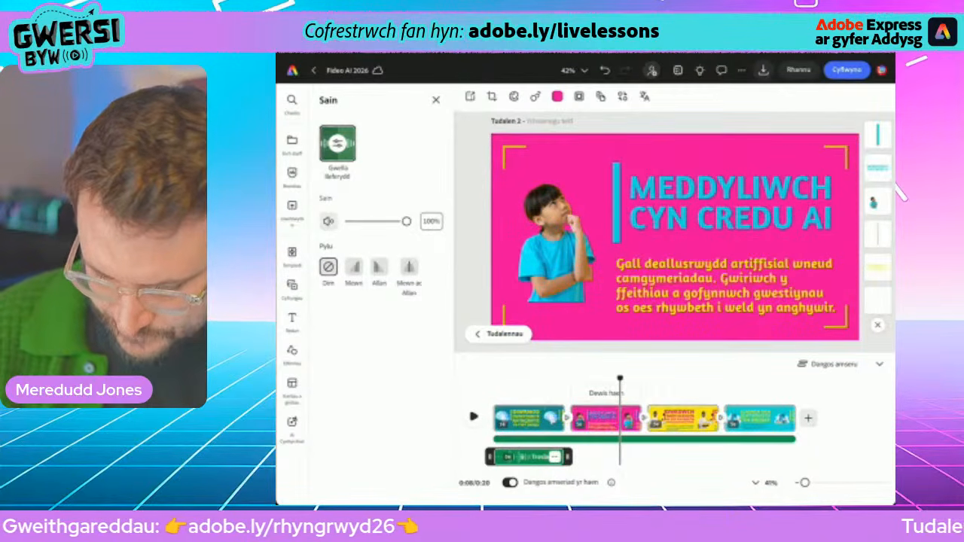
{"action": "left_click", "coordinate": [613, 440]}
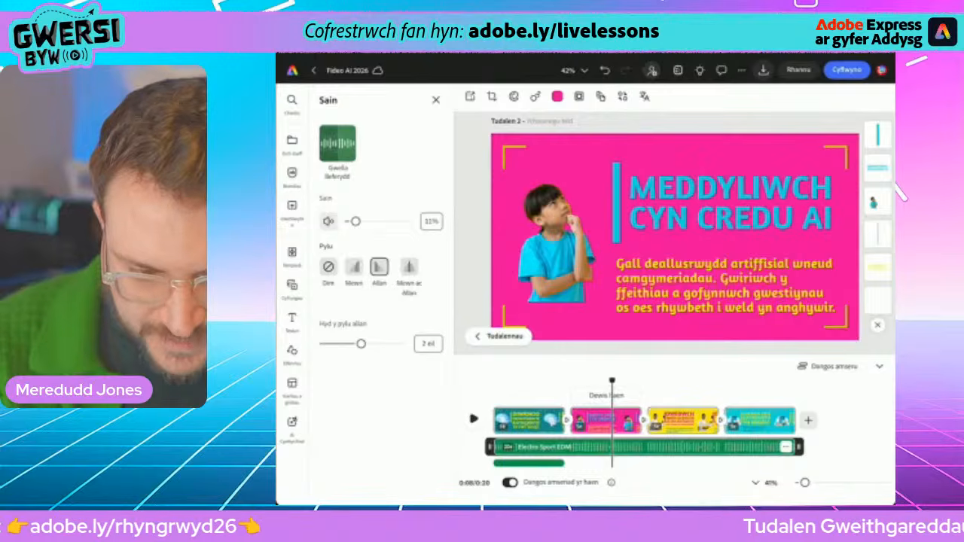
{"action": "left_click_drag", "start_coordinate": [355, 221], "coordinate": [353, 221]}
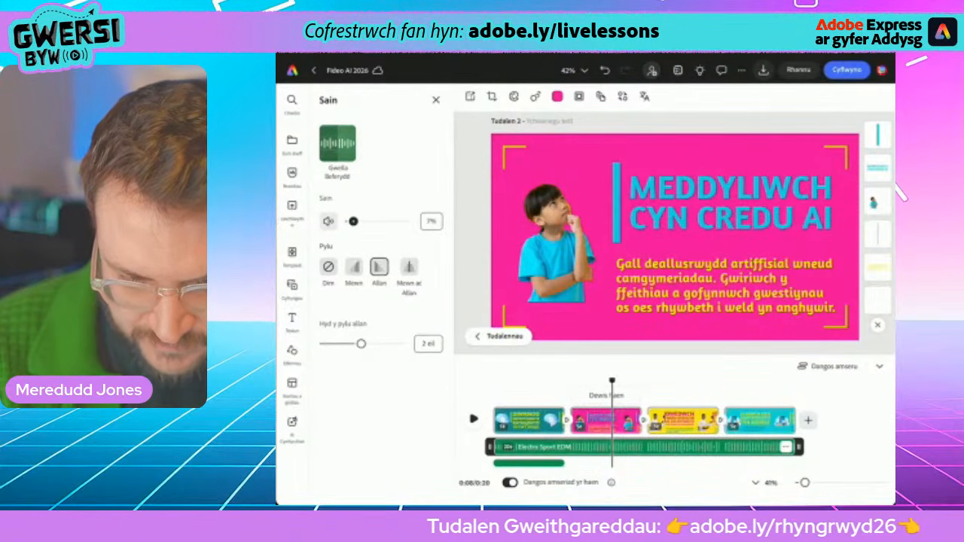
- Shift the voiceover clip slightly later in the opening scene and play the video from the start to check its timing
{"action": "left_click", "coordinate": [526, 463]}
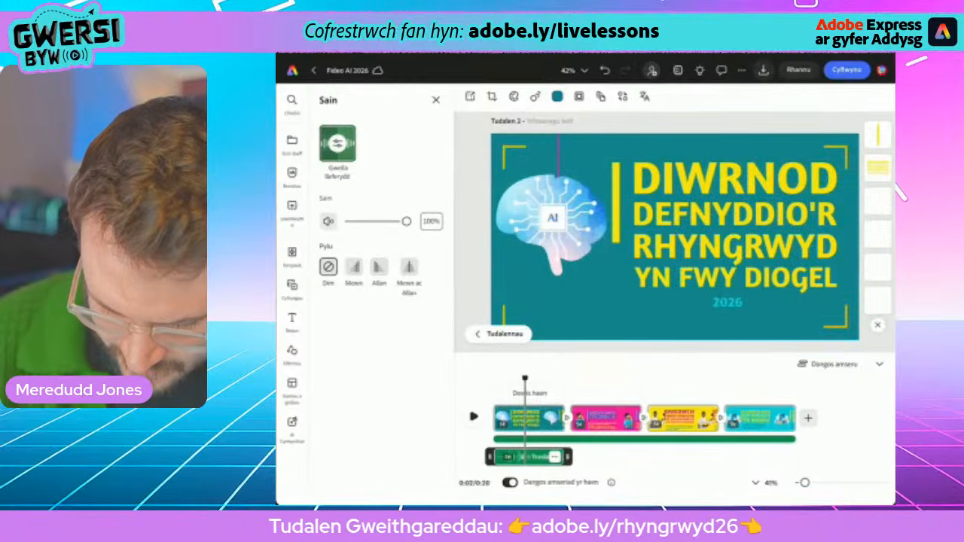
{"action": "left_click_drag", "start_coordinate": [528, 457], "coordinate": [547, 458]}
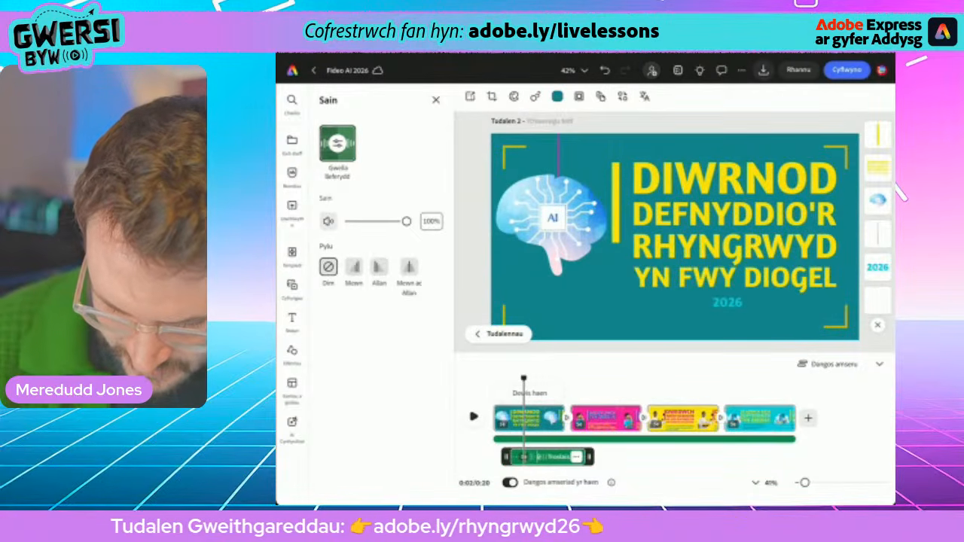
{"action": "left_click_drag", "start_coordinate": [524, 379], "coordinate": [494, 379]}
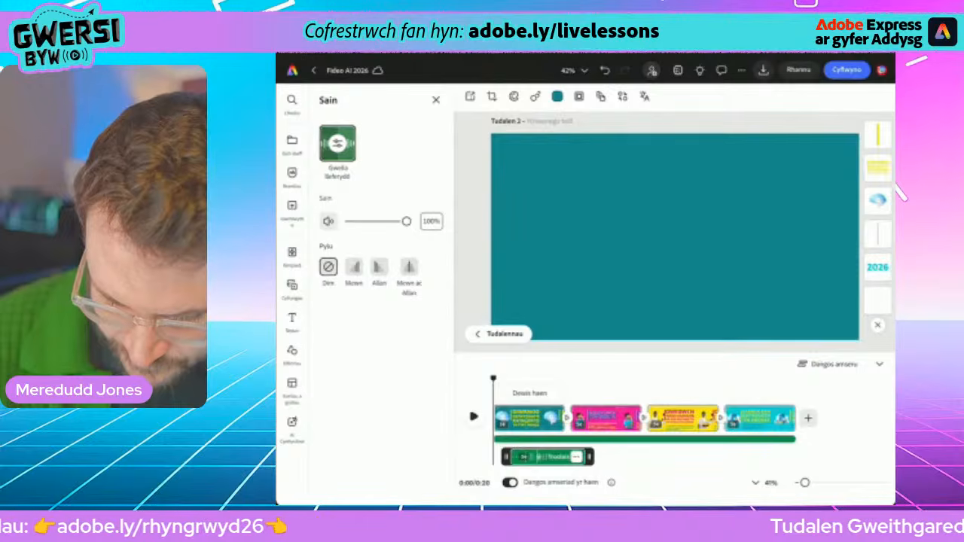
{"action": "key", "text": "space"}
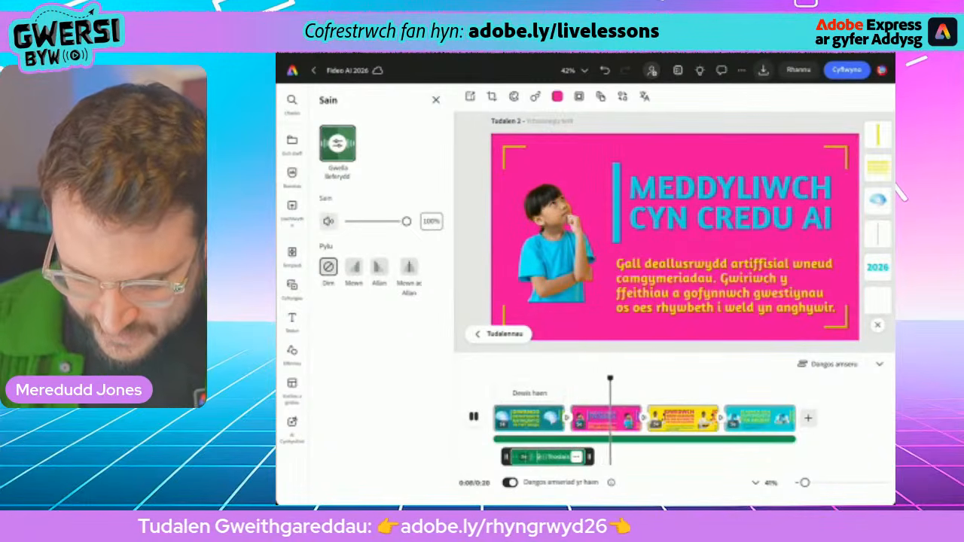
{"action": "key", "text": "space"}
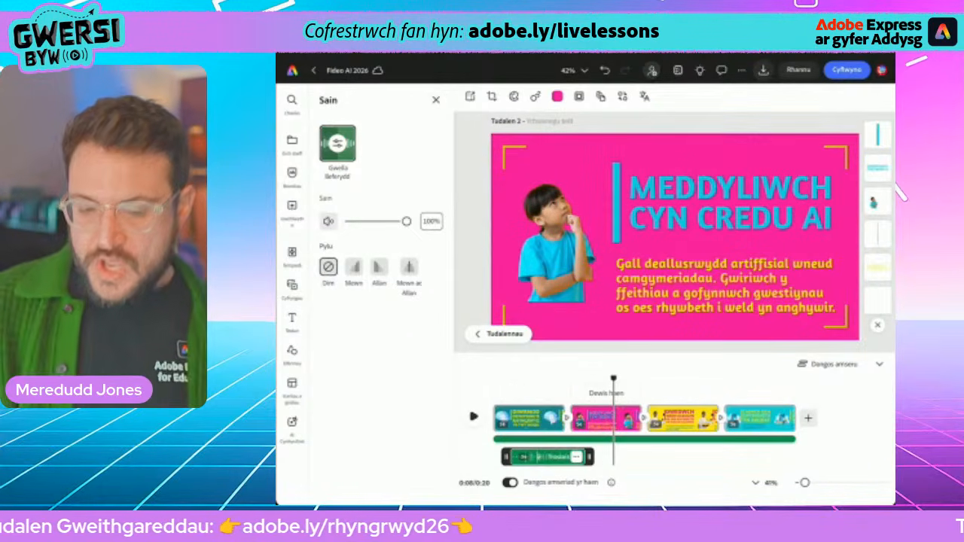
- Extend the opening scene to about 6.5 seconds so it covers the whole voiceover clip
{"action": "left_click_drag", "start_coordinate": [613, 379], "coordinate": [533, 379]}
{"action": "mouse_move", "coordinate": [806, 483]}
{"action": "left_mouse_down"}
{"action": "mouse_move", "coordinate": [830, 483]}
{"action": "mouse_move", "coordinate": [821, 483]}
{"action": "left_mouse_up"}
{"action": "left_click", "coordinate": [554, 220]}
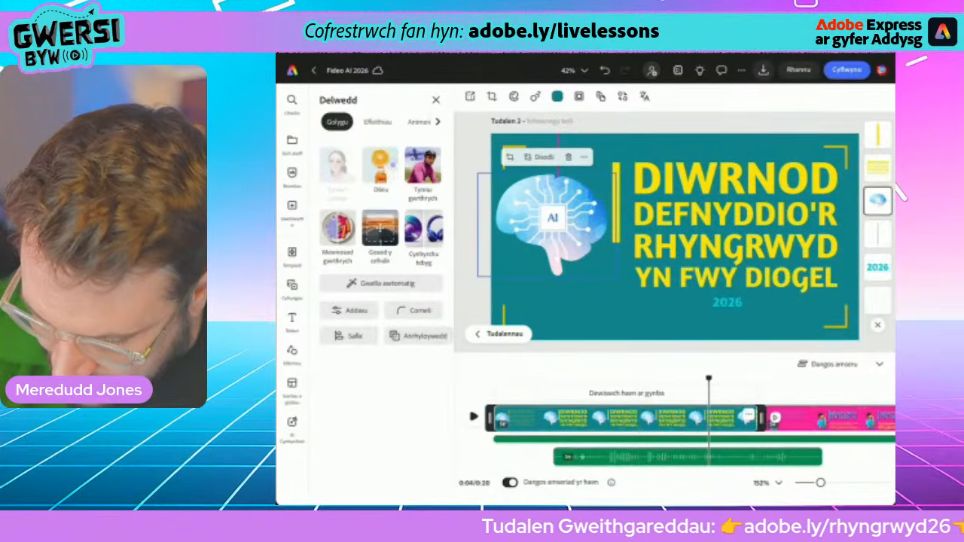
{"action": "mouse_move", "coordinate": [709, 379]}
{"action": "left_mouse_down"}
{"action": "mouse_move", "coordinate": [809, 379]}
{"action": "mouse_move", "coordinate": [711, 379]}
{"action": "left_mouse_up"}
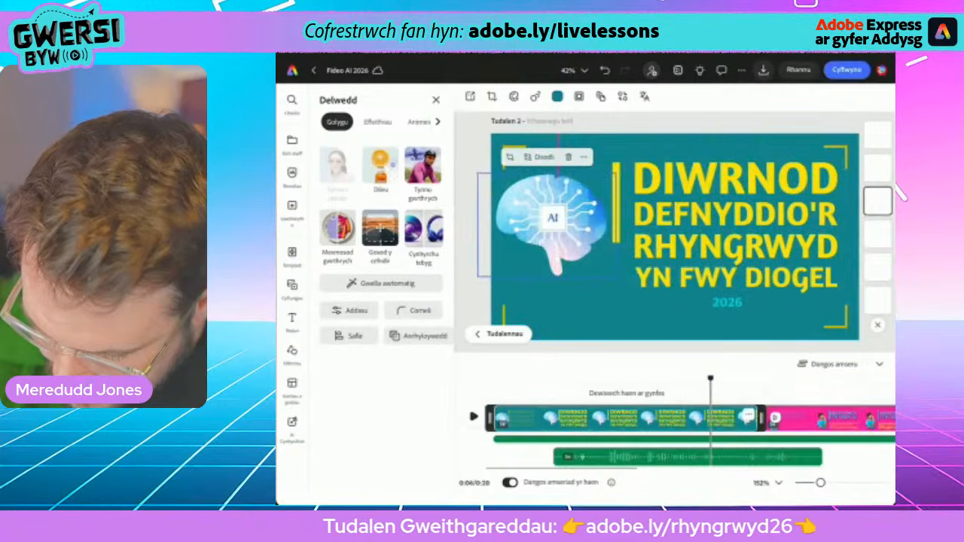
{"action": "left_click_drag", "start_coordinate": [762, 418], "coordinate": [838, 418]}
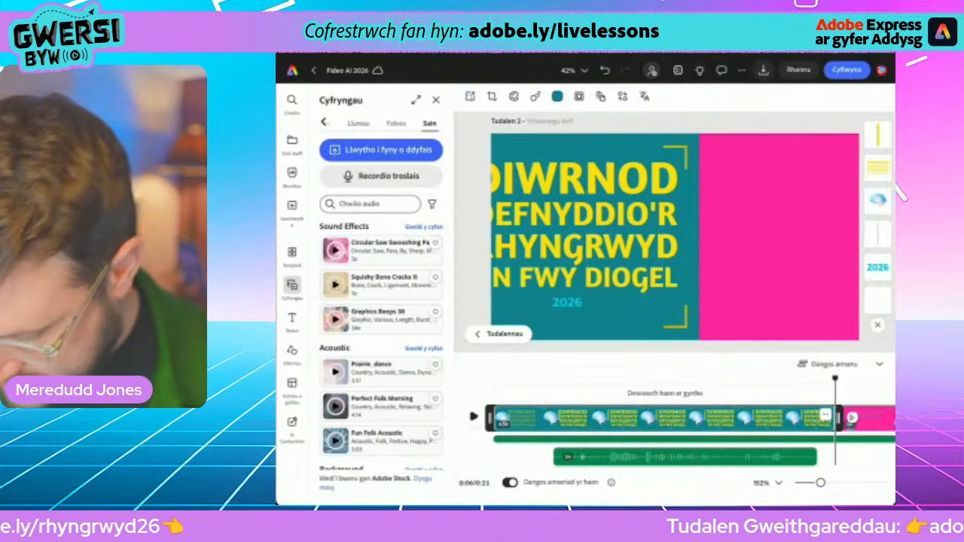
{"action": "left_click_drag", "start_coordinate": [822, 483], "coordinate": [804, 483]}
- Record a webcam presenter video from the start of the pink second scene, allowing camera and microphone access, and save the recording
{"action": "left_click_drag", "start_coordinate": [576, 378], "coordinate": [610, 379]}
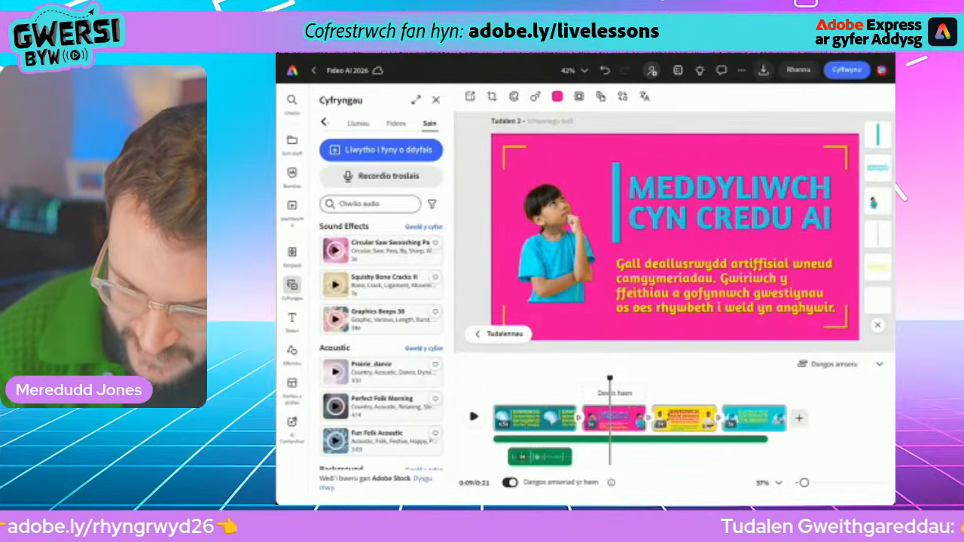
{"action": "left_click_drag", "start_coordinate": [610, 379], "coordinate": [583, 378]}
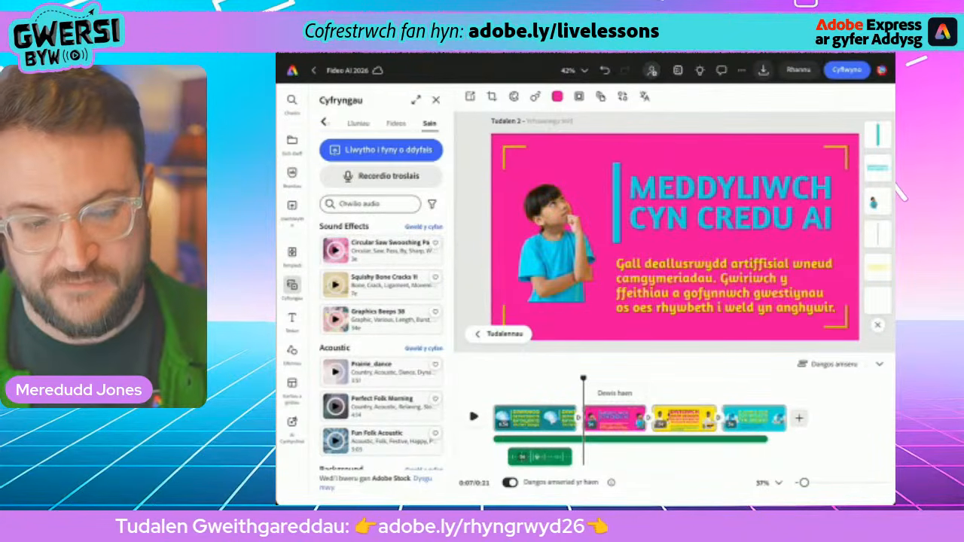
{"action": "left_click", "coordinate": [396, 123]}
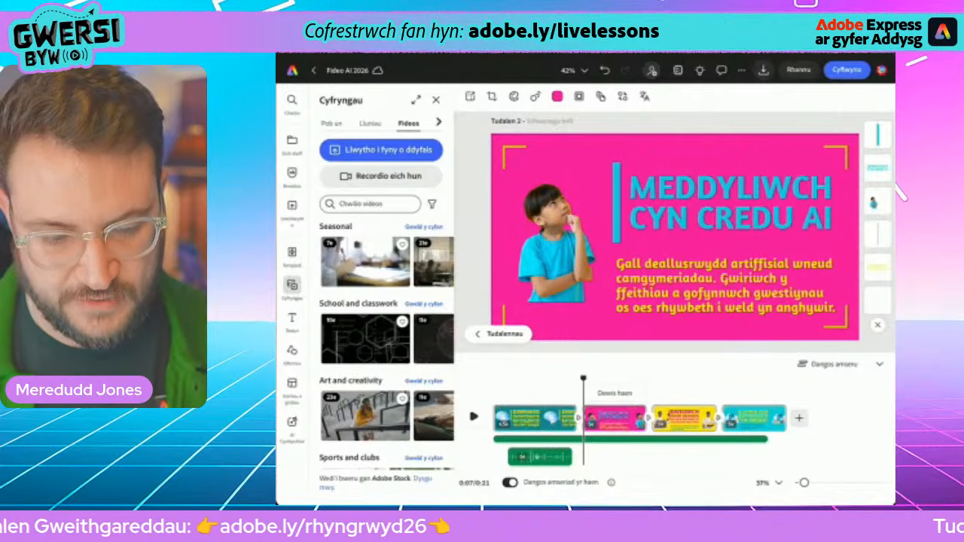
{"action": "left_click", "coordinate": [382, 176]}
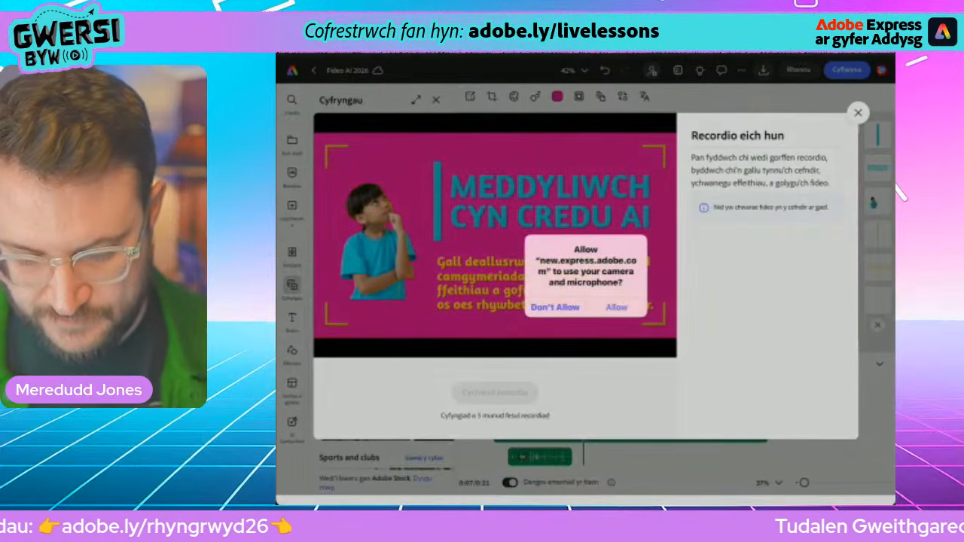
{"action": "left_click", "coordinate": [617, 307]}
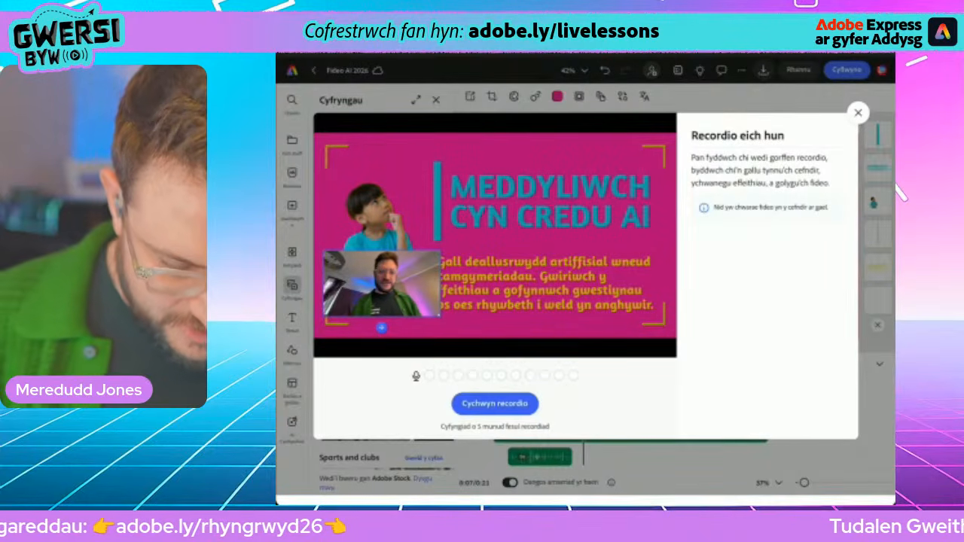
{"action": "left_click", "coordinate": [495, 404]}
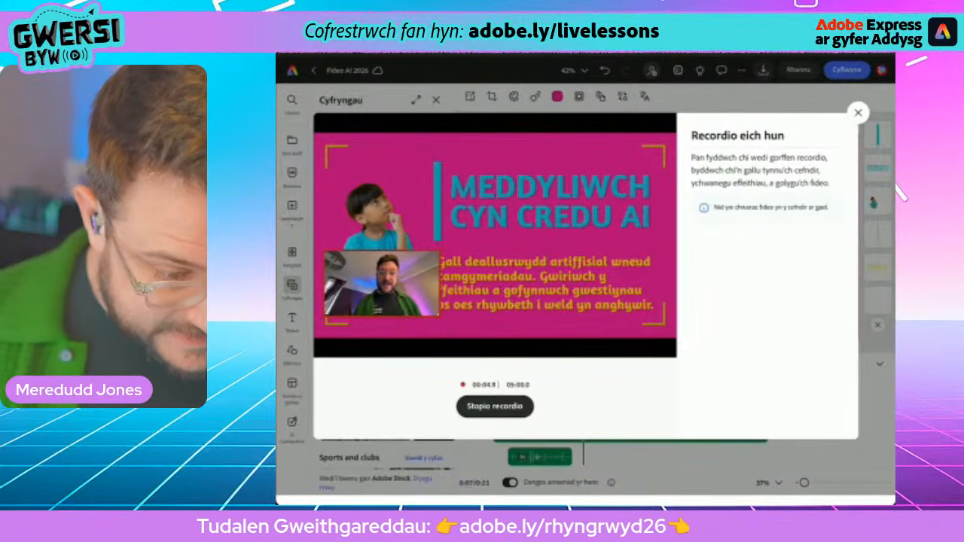
{"action": "left_click", "coordinate": [495, 407]}
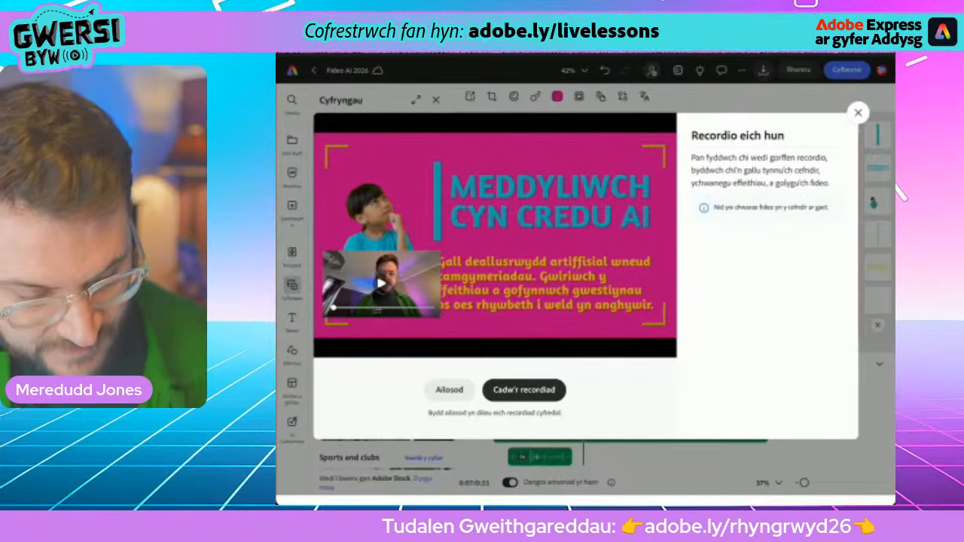
{"action": "left_click", "coordinate": [524, 390]}
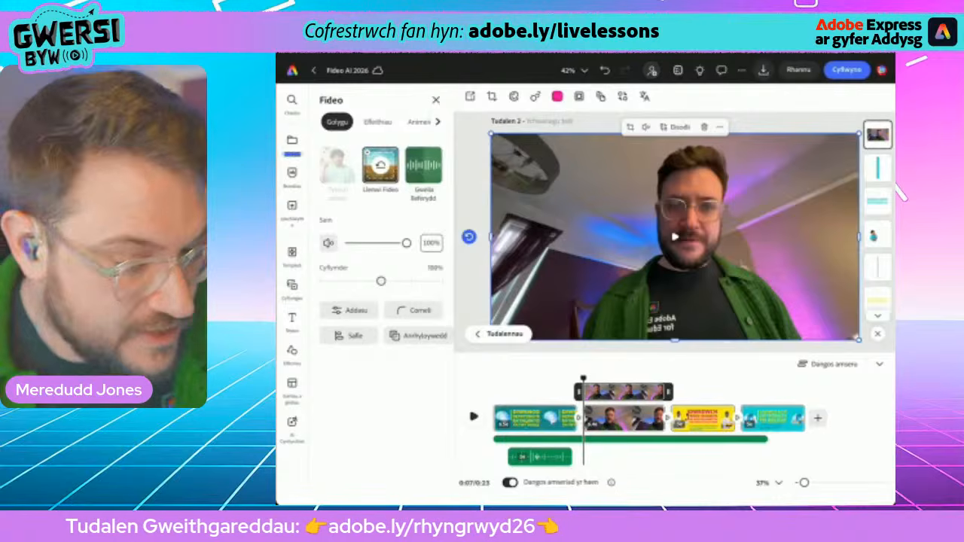
- Shrink the presenter video within the pink scene and flip it horizontally
{"action": "left_click_drag", "start_coordinate": [858, 135], "coordinate": [779, 179]}
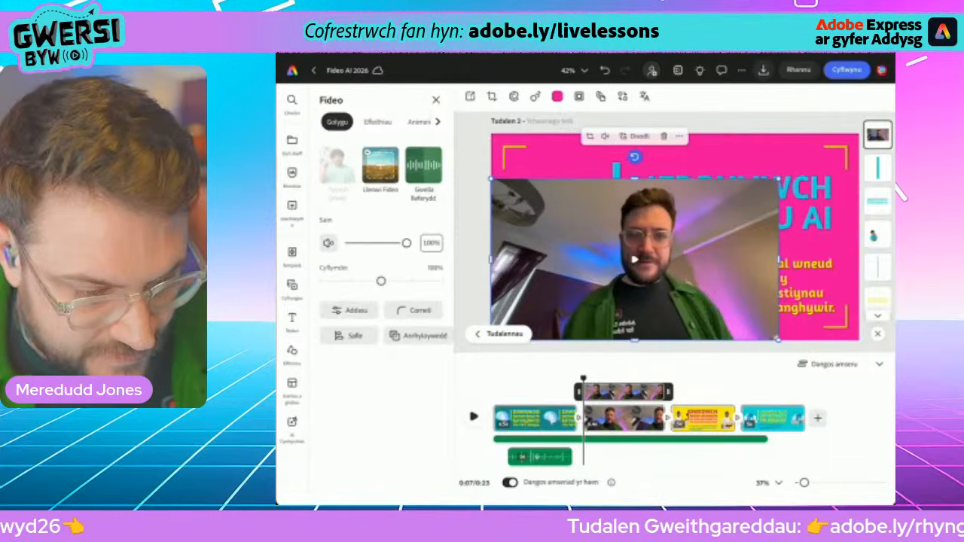
{"action": "left_click_drag", "start_coordinate": [635, 259], "coordinate": [676, 233]}
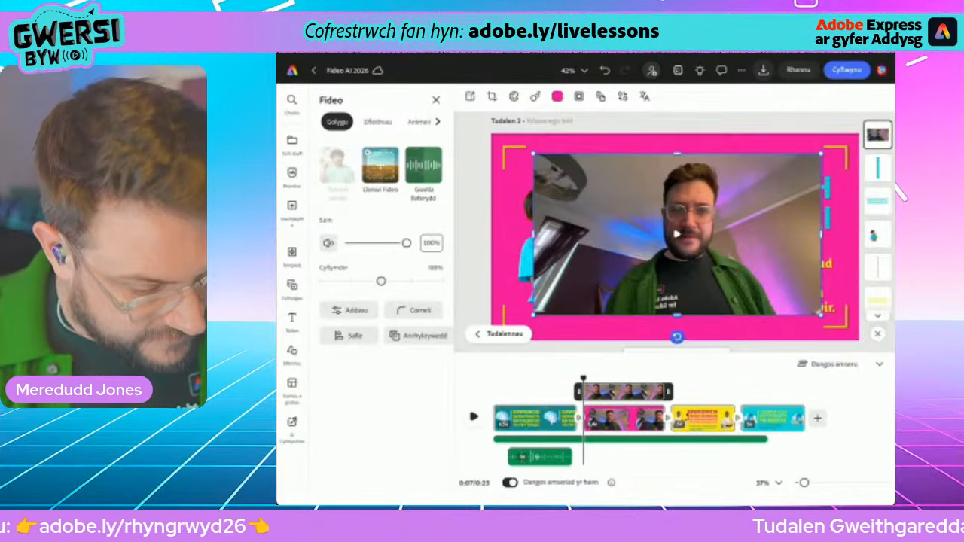
{"action": "left_click", "coordinate": [349, 336]}
{"action": "left_click", "coordinate": [351, 463]}
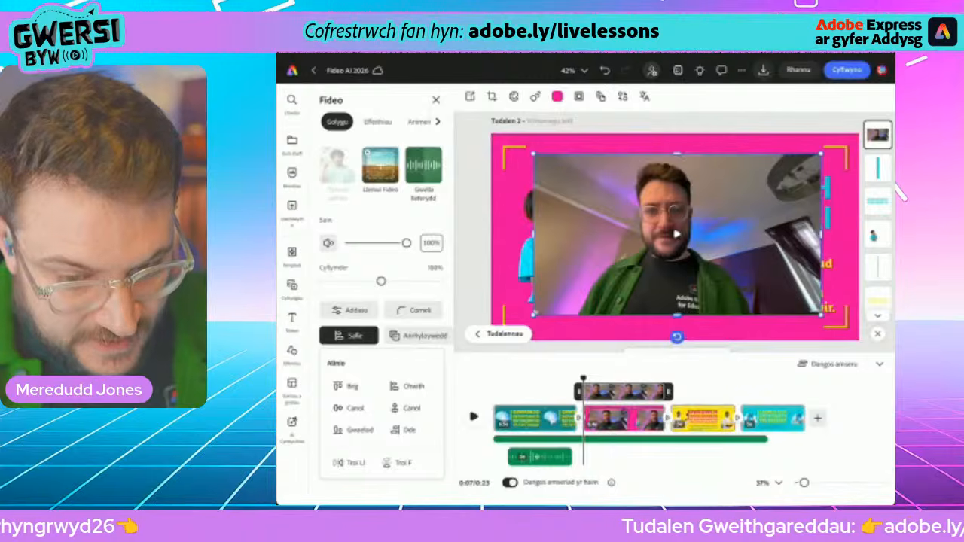
{"action": "key", "text": "Escape"}
- Crop the presenter video to a circle and shift the footage so the face sits centred inside it
{"action": "left_click", "coordinate": [677, 235]}
{"action": "left_click_drag", "start_coordinate": [676, 234], "coordinate": [680, 202]}
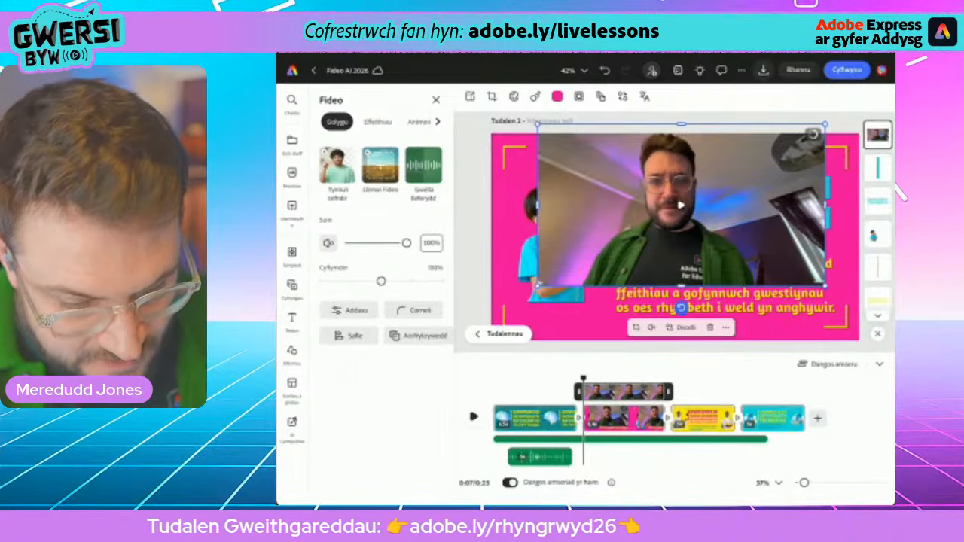
{"action": "left_click", "coordinate": [636, 328]}
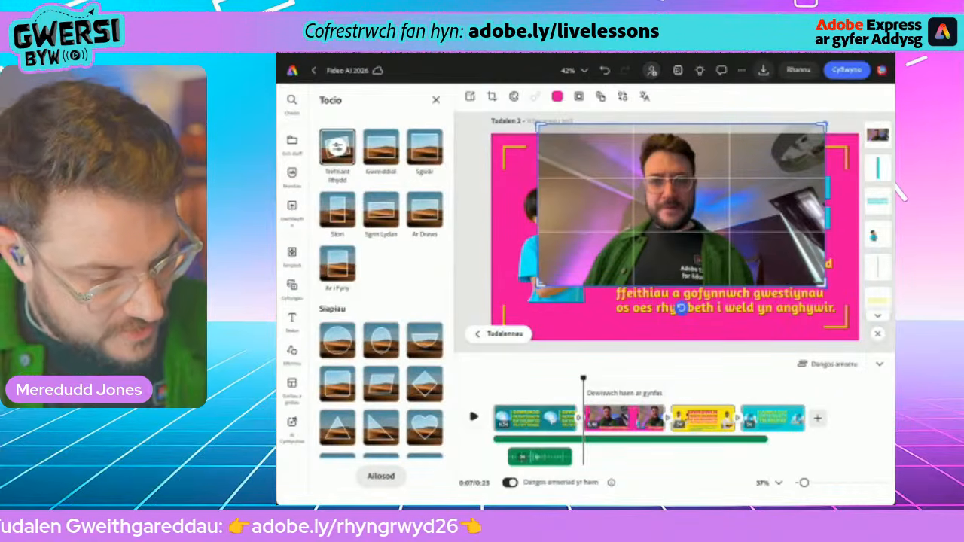
{"action": "left_click", "coordinate": [337, 341]}
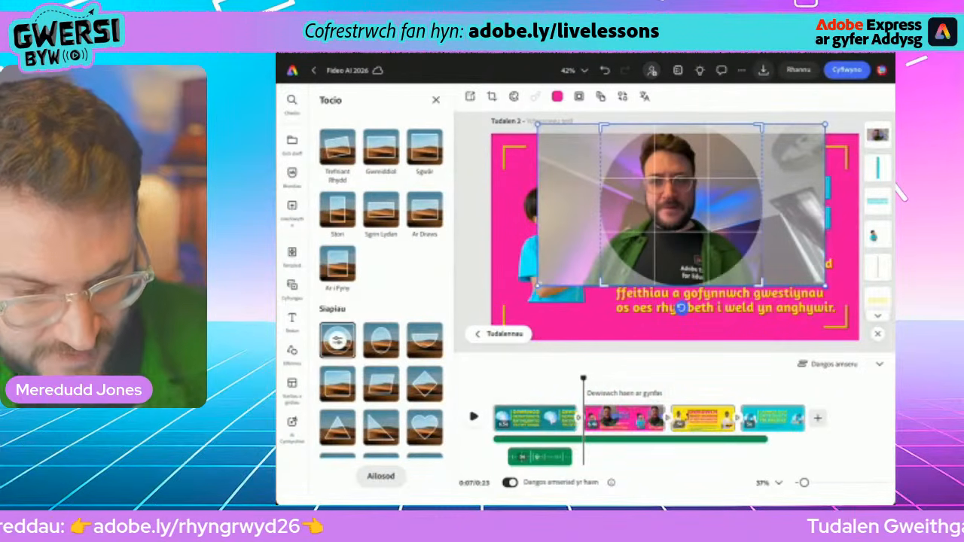
{"action": "left_click_drag", "start_coordinate": [681, 205], "coordinate": [692, 205]}
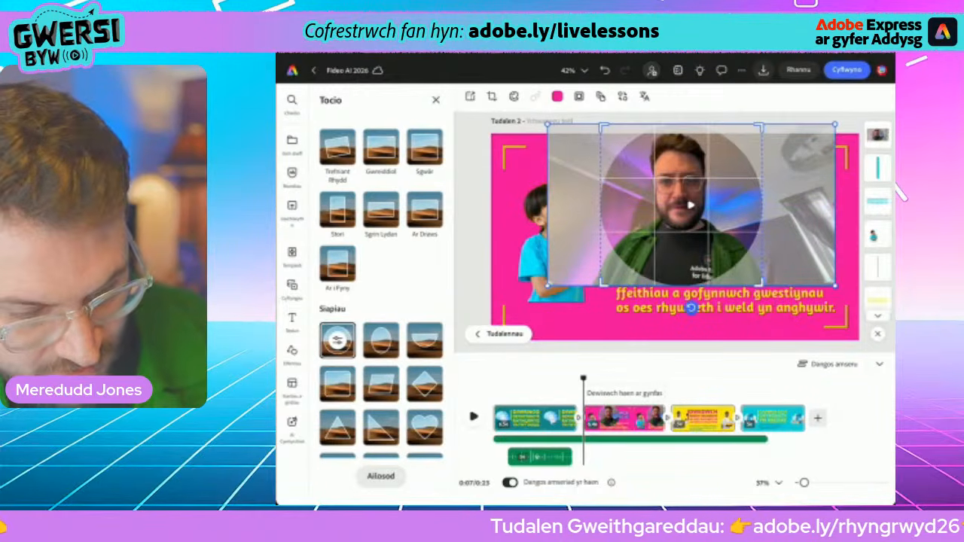
{"action": "left_click", "coordinate": [472, 226]}
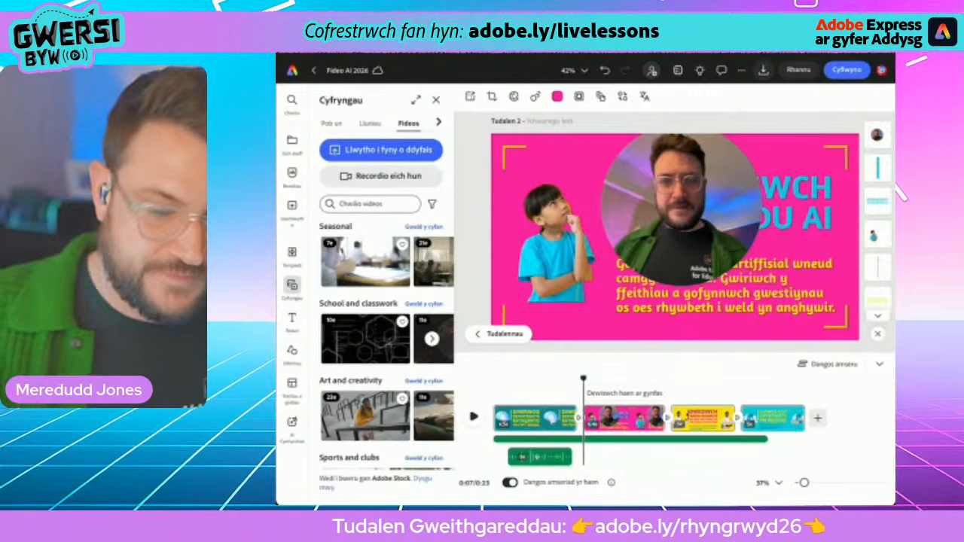
- Place the circular presenter video, reduced in size, in the pink scene's lower-left corner and turn on speech enhancement for it
{"action": "left_click", "coordinate": [680, 205]}
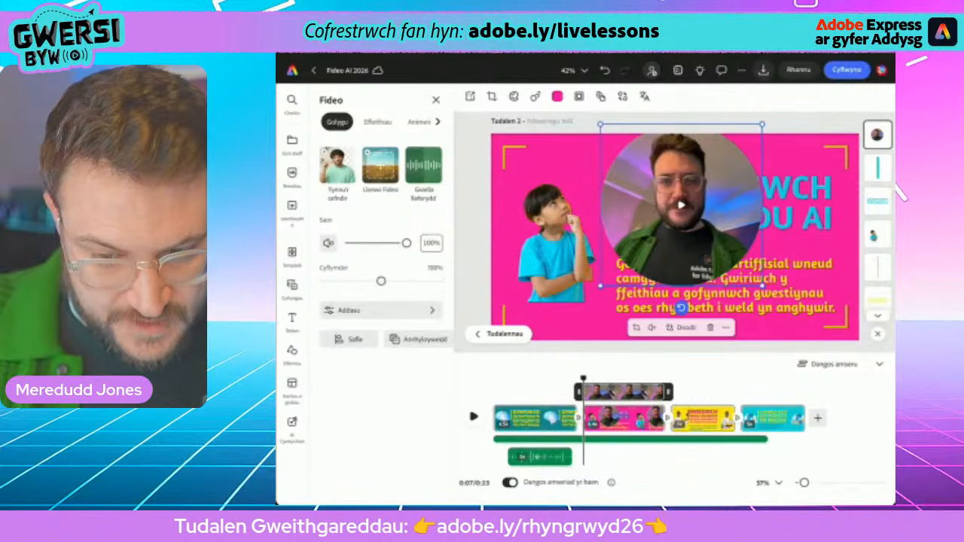
{"action": "left_click_drag", "start_coordinate": [680, 205], "coordinate": [547, 294]}
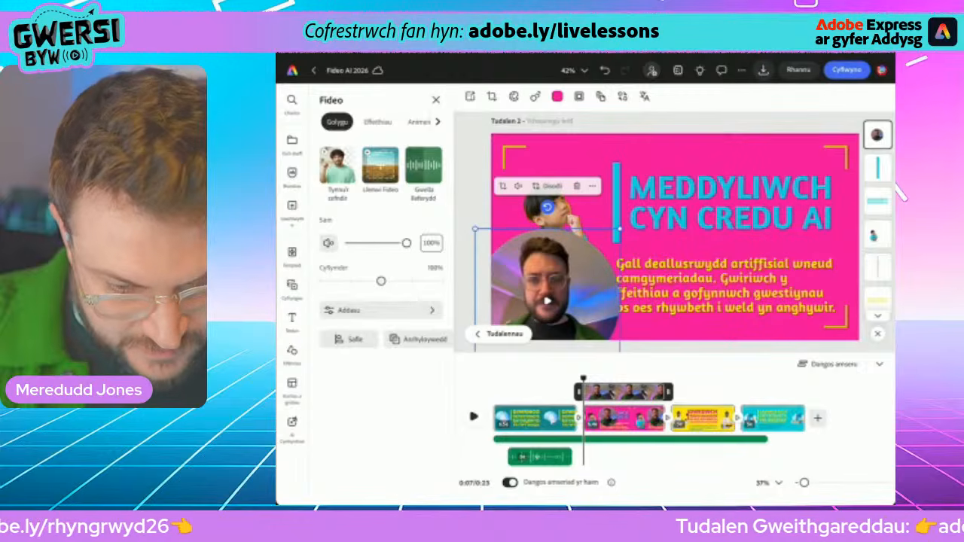
{"action": "left_click_drag", "start_coordinate": [619, 227], "coordinate": [576, 273]}
{"action": "left_click_drag", "start_coordinate": [525, 324], "coordinate": [534, 301]}
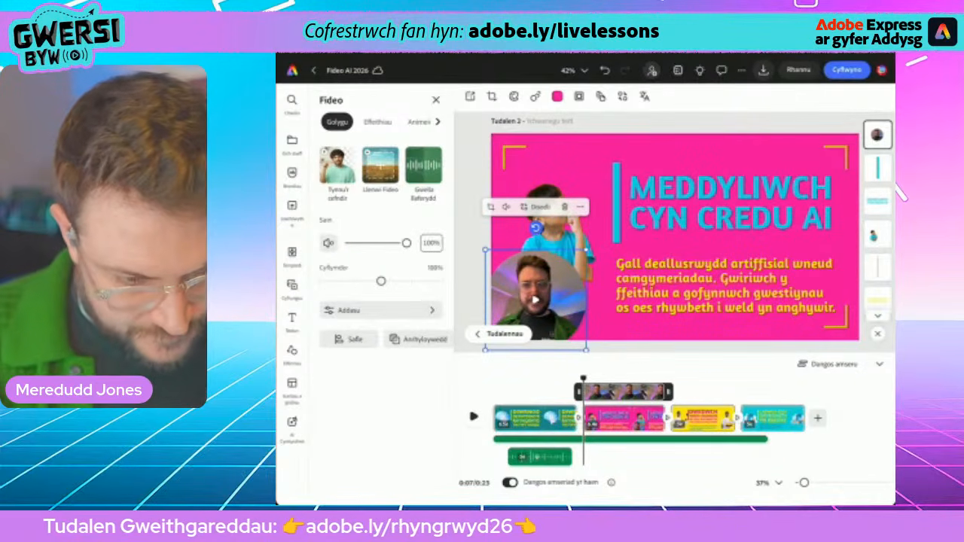
{"action": "key", "text": "Escape"}
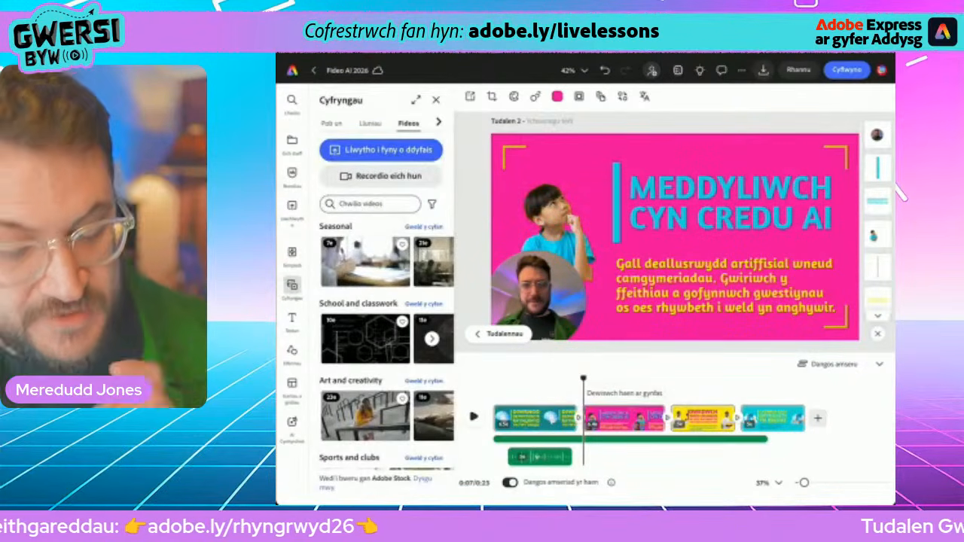
{"action": "left_click", "coordinate": [534, 300]}
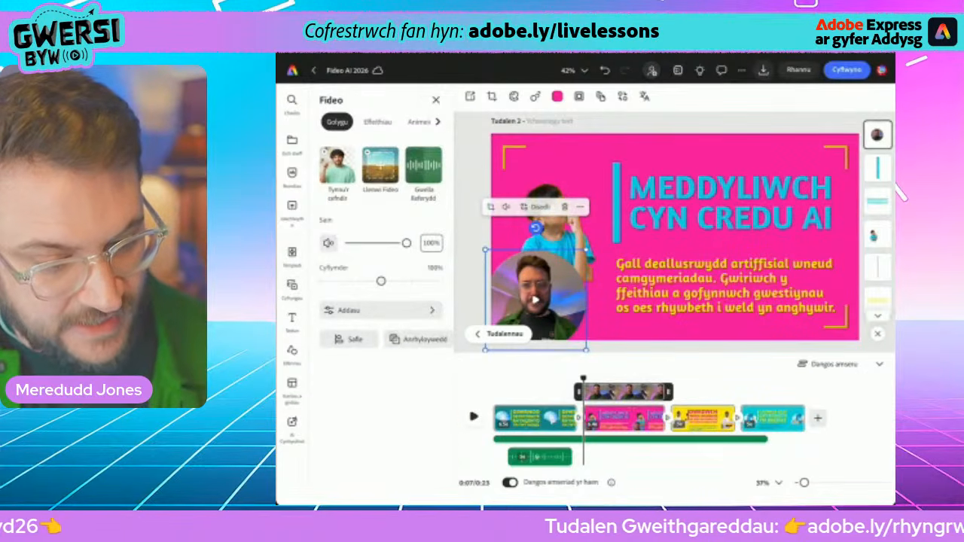
{"action": "left_click", "coordinate": [424, 166]}
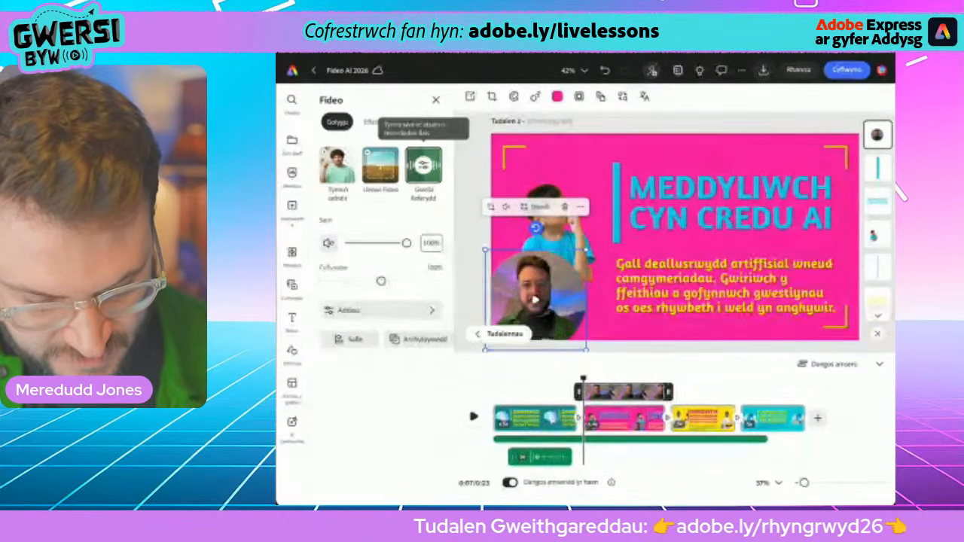
- Play the video from the start through the presenter scene, and return the playhead to the beginning of the yellow third scene
{"action": "left_click", "coordinate": [532, 418]}
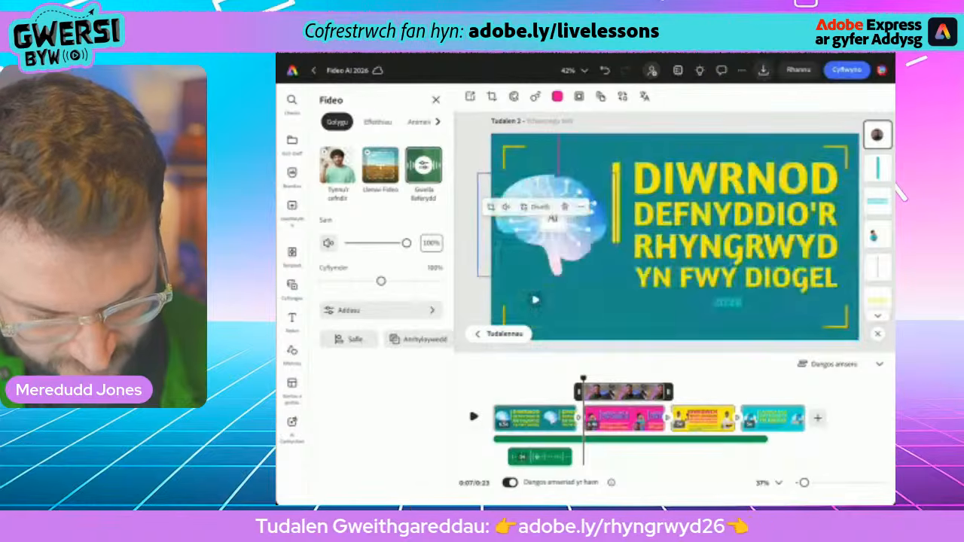
{"action": "left_click_drag", "start_coordinate": [532, 378], "coordinate": [494, 378]}
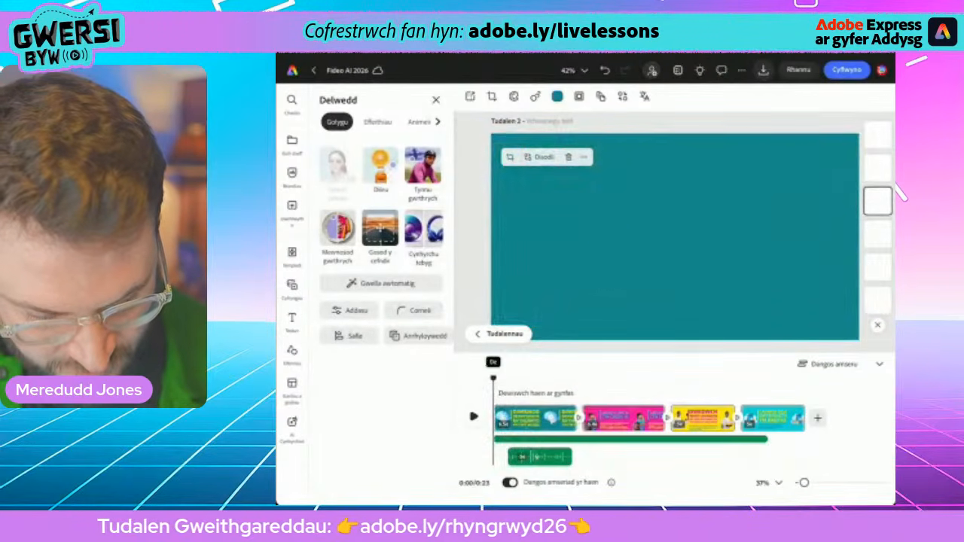
{"action": "key", "text": "space"}
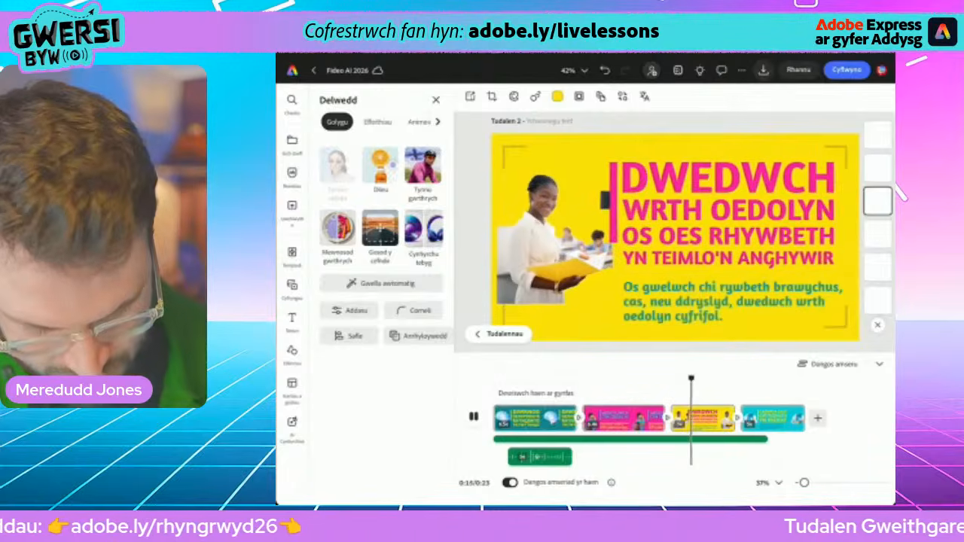
{"action": "key", "text": "space"}
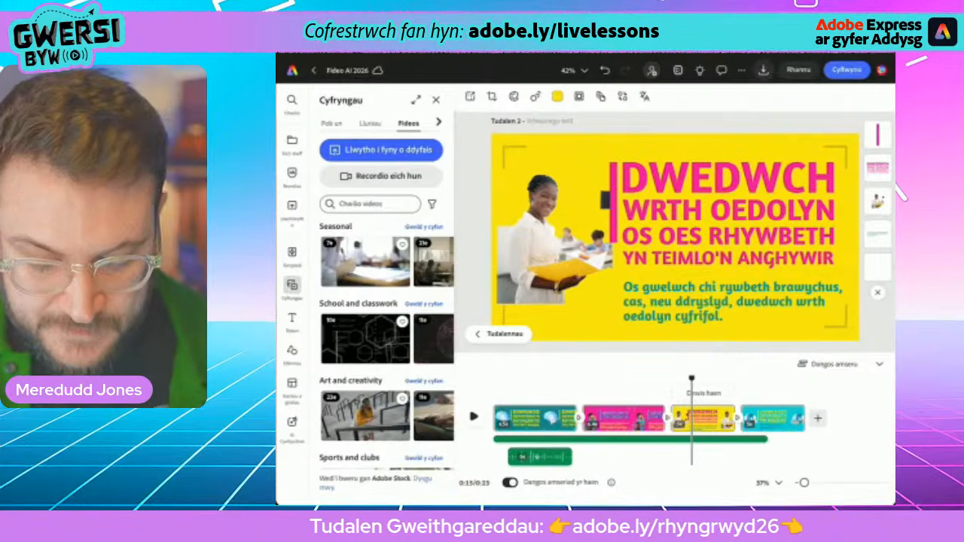
{"action": "mouse_move", "coordinate": [691, 379]}
{"action": "left_mouse_down"}
{"action": "mouse_move", "coordinate": [734, 379]}
{"action": "mouse_move", "coordinate": [674, 379]}
{"action": "left_mouse_up"}
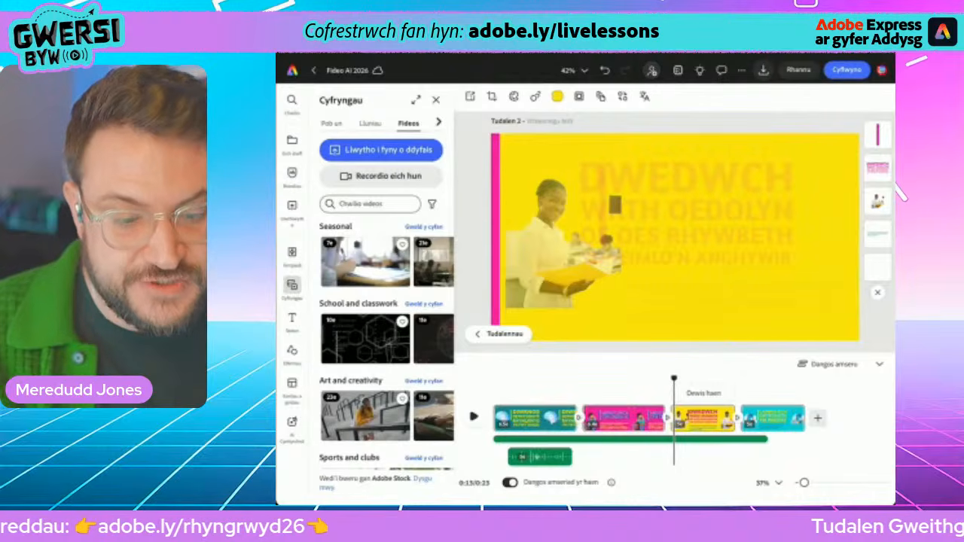
- Record a short webcam clip of the presenter for the yellow scene and save it into the scene
{"action": "left_click", "coordinate": [381, 176]}
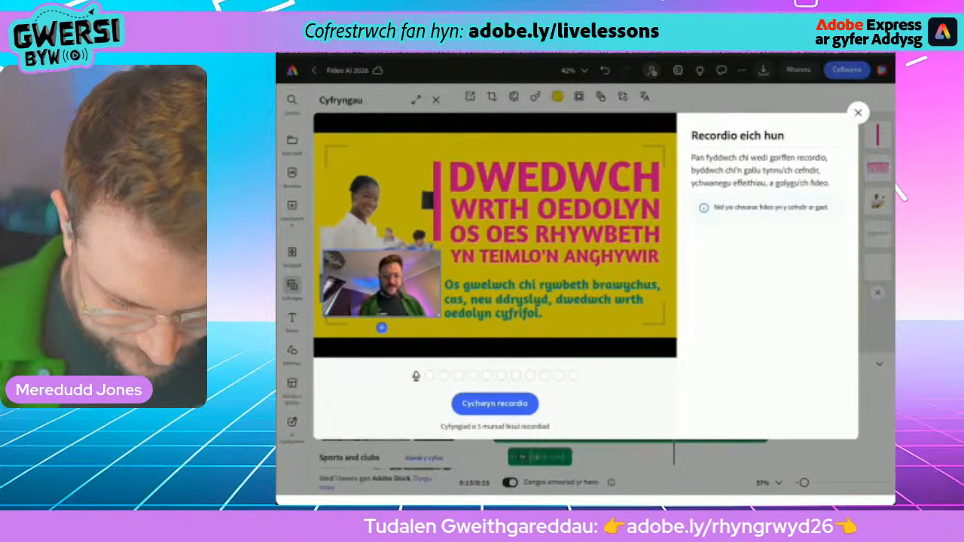
{"action": "left_click", "coordinate": [495, 404]}
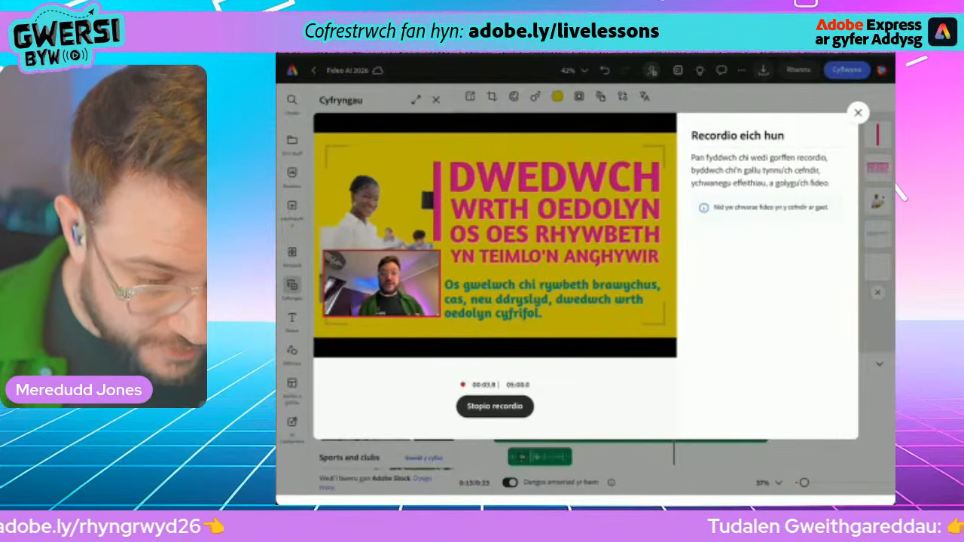
{"action": "left_click", "coordinate": [495, 407]}
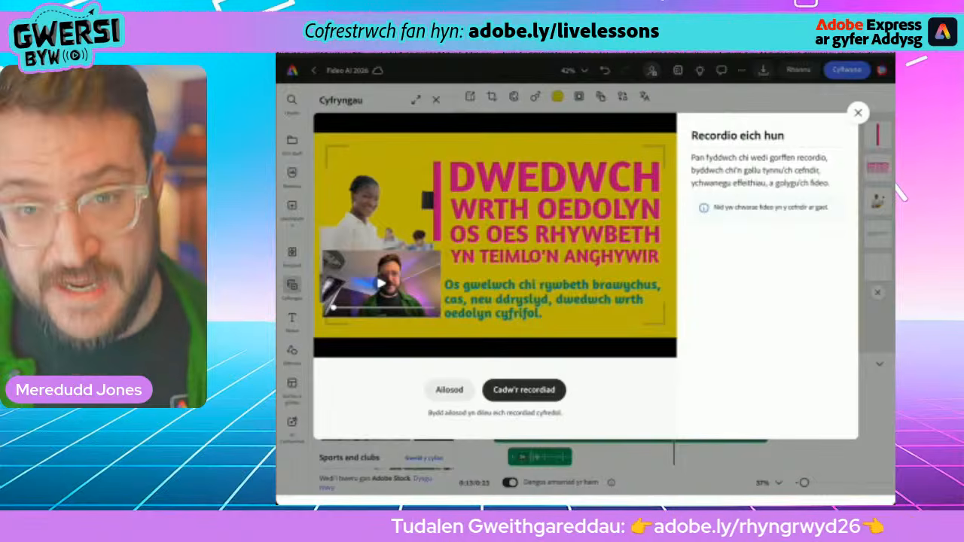
{"action": "left_click", "coordinate": [524, 389]}
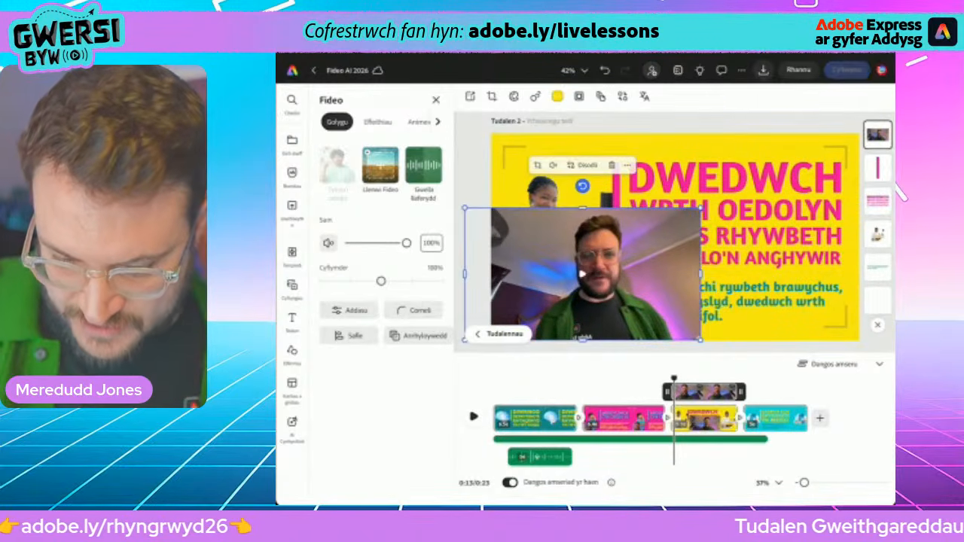
- Flip the new presenter video in the yellow scene horizontally
{"action": "left_click", "coordinate": [349, 336]}
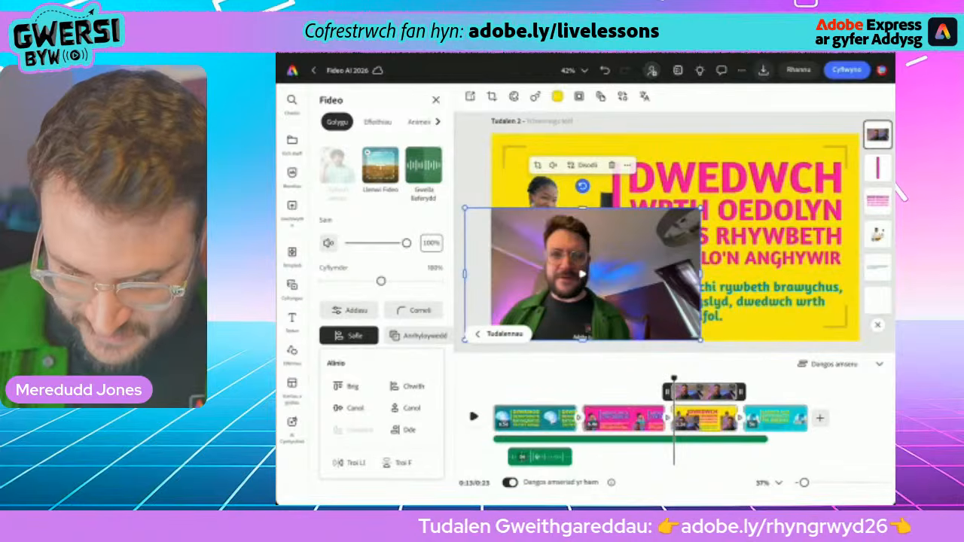
{"action": "left_click", "coordinate": [542, 418]}
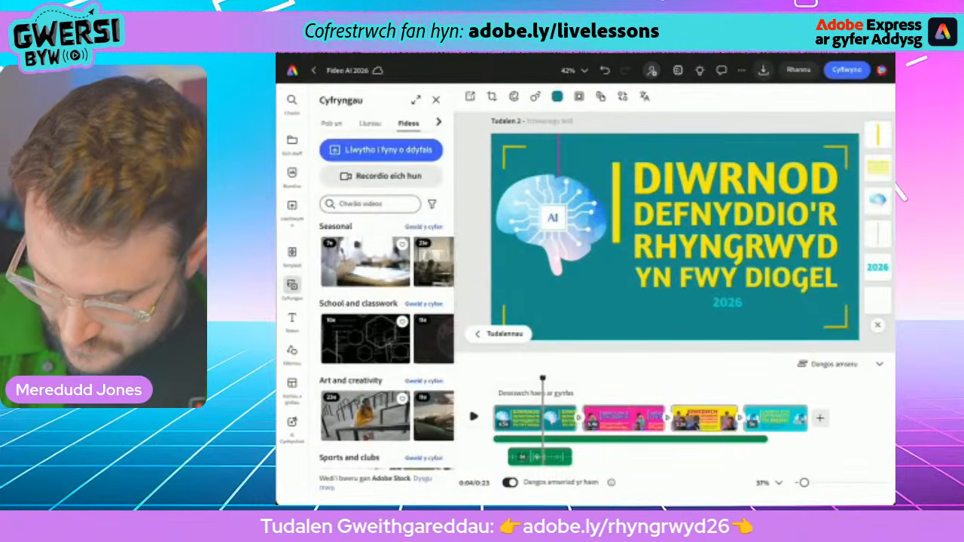
{"action": "left_click", "coordinate": [695, 418]}
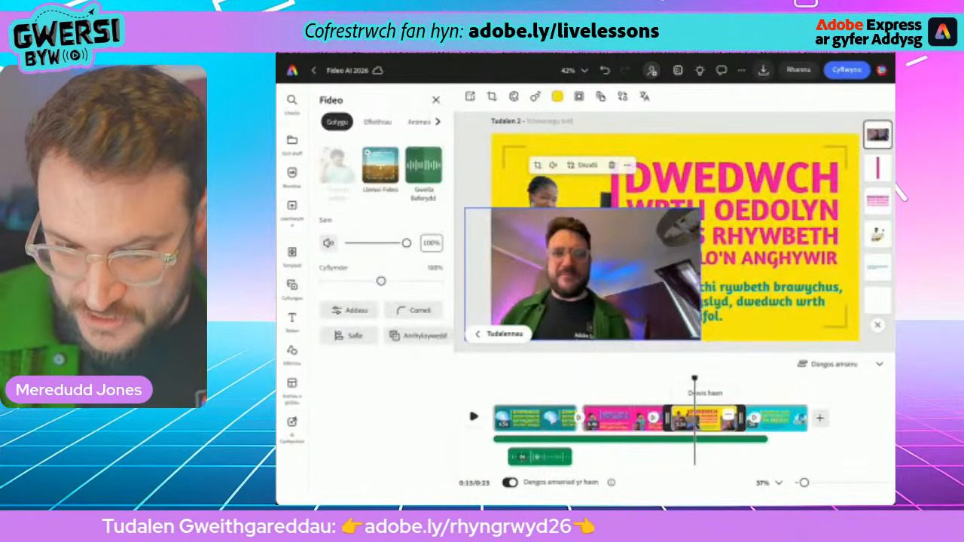
- Crop the yellow scene's presenter video to a circle framing the face
{"action": "left_click", "coordinate": [538, 165]}
{"action": "left_click", "coordinate": [337, 340]}
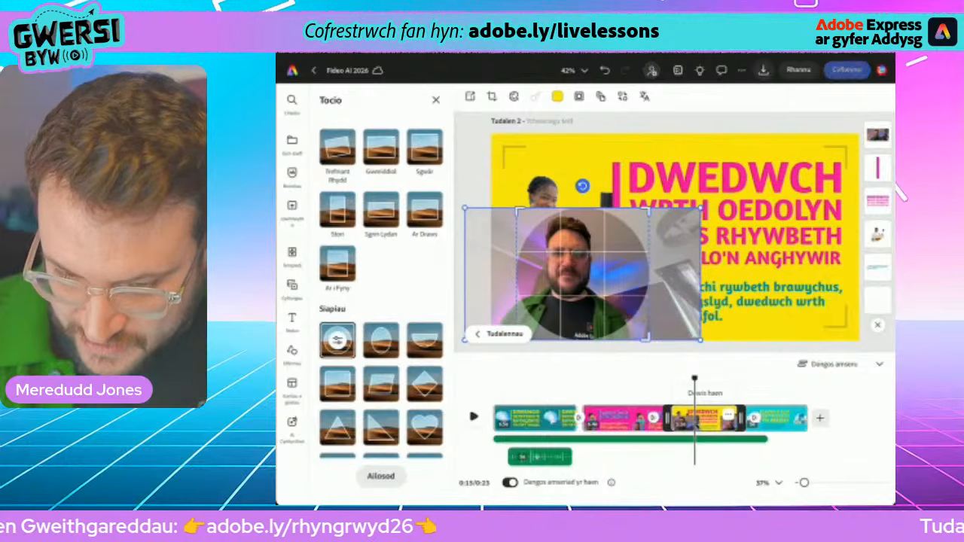
{"action": "left_click_drag", "start_coordinate": [571, 275], "coordinate": [550, 297]}
{"action": "left_click", "coordinate": [799, 153]}
- Shrink the circular presenter video into the yellow scene's lower-left corner and turn on speech enhancement for it
{"action": "left_click", "coordinate": [583, 275]}
{"action": "left_click_drag", "start_coordinate": [617, 230], "coordinate": [575, 272]}
{"action": "left_click_drag", "start_coordinate": [530, 305], "coordinate": [538, 285]}
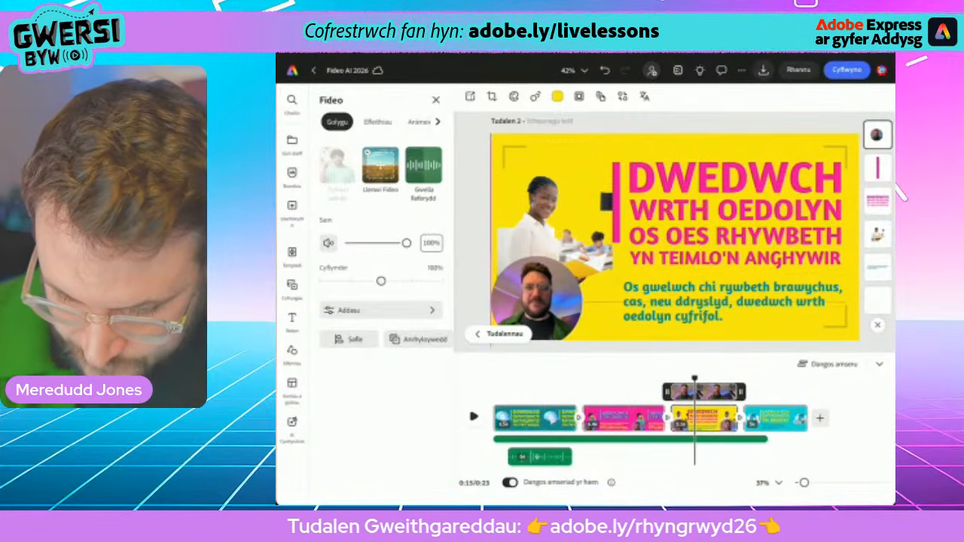
{"action": "left_click", "coordinate": [538, 284]}
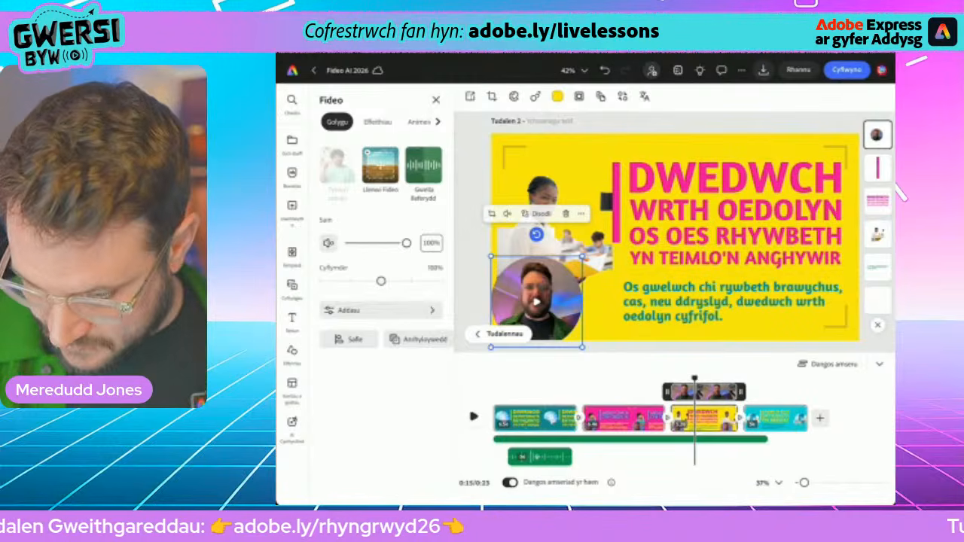
{"action": "left_click", "coordinate": [424, 166]}
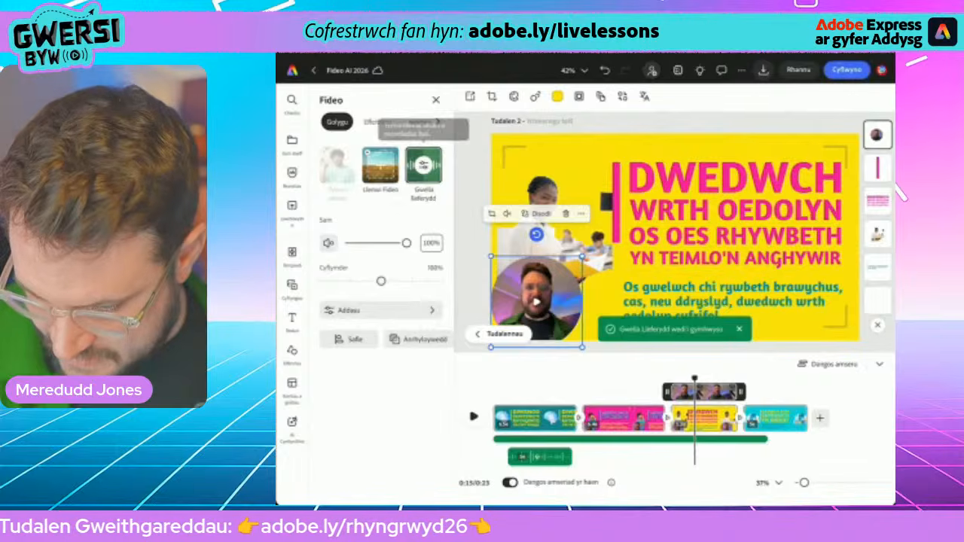
- Play the video from the start into the turquoise fourth scene, and return the playhead to that scene's beginning
{"action": "left_click_drag", "start_coordinate": [700, 378], "coordinate": [493, 379]}
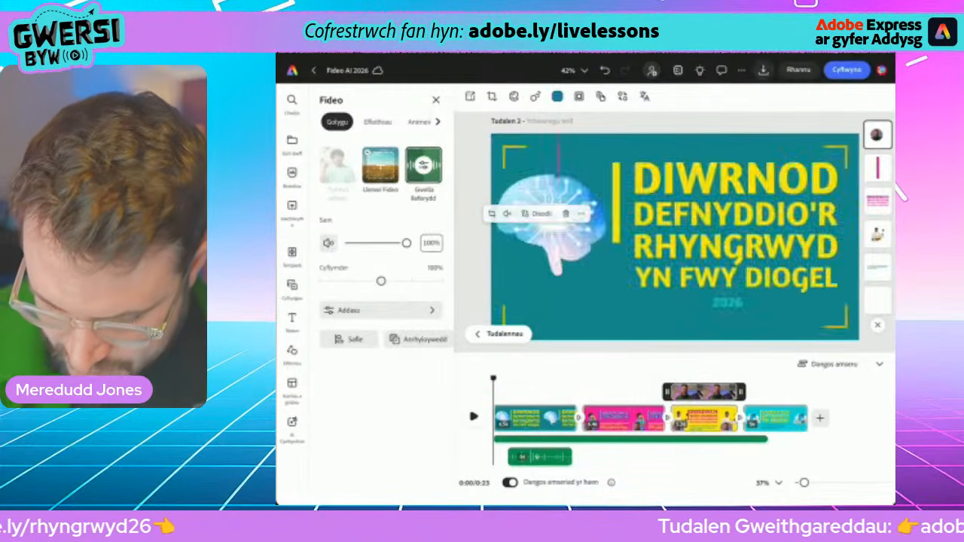
{"action": "key", "text": "space"}
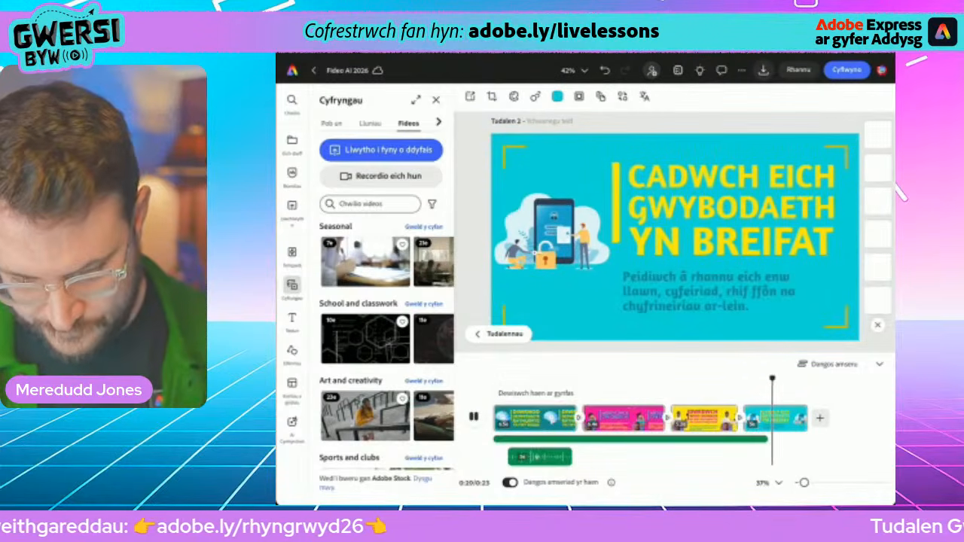
{"action": "key", "text": "space"}
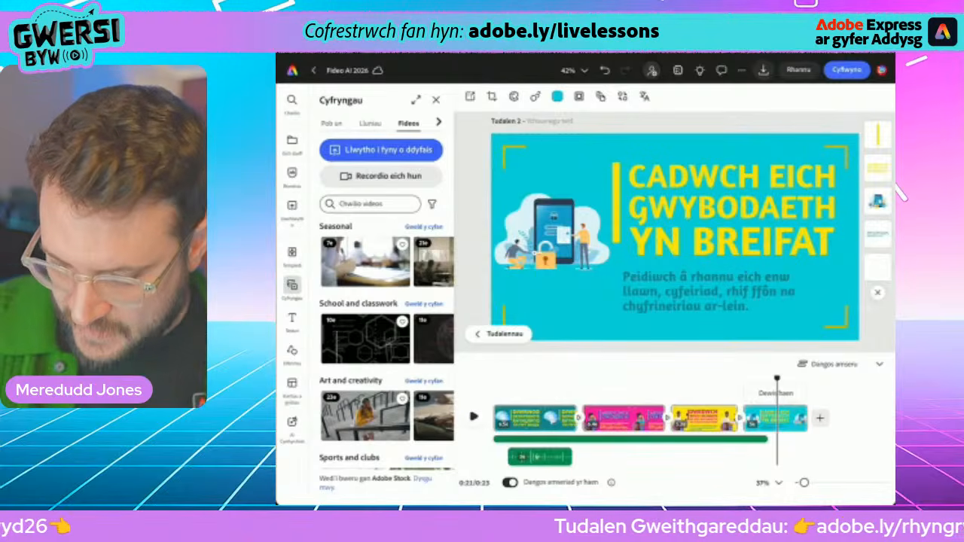
{"action": "left_click_drag", "start_coordinate": [777, 379], "coordinate": [748, 379]}
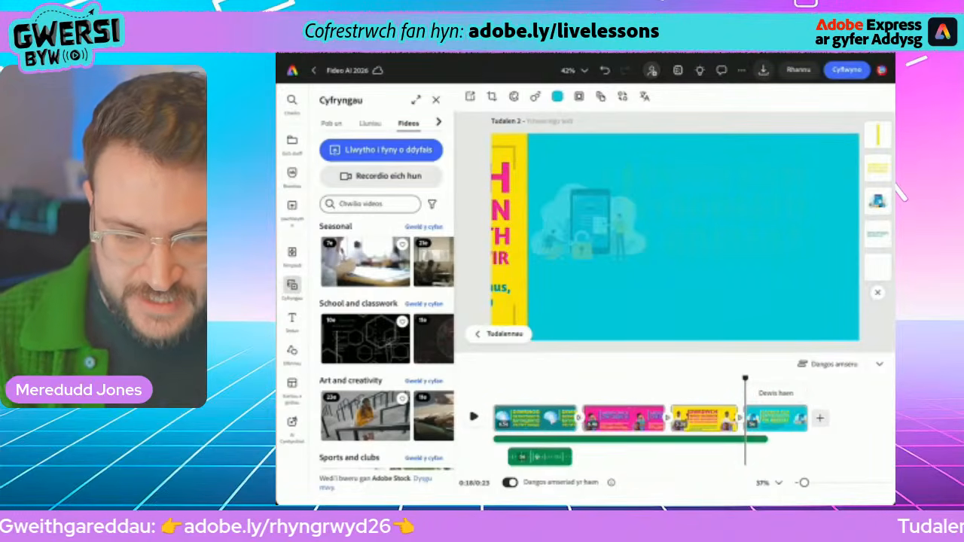
- Record a short webcam clip of the presenter, save it into the turquoise fourth scene and flip it horizontally
{"action": "left_click", "coordinate": [381, 177]}
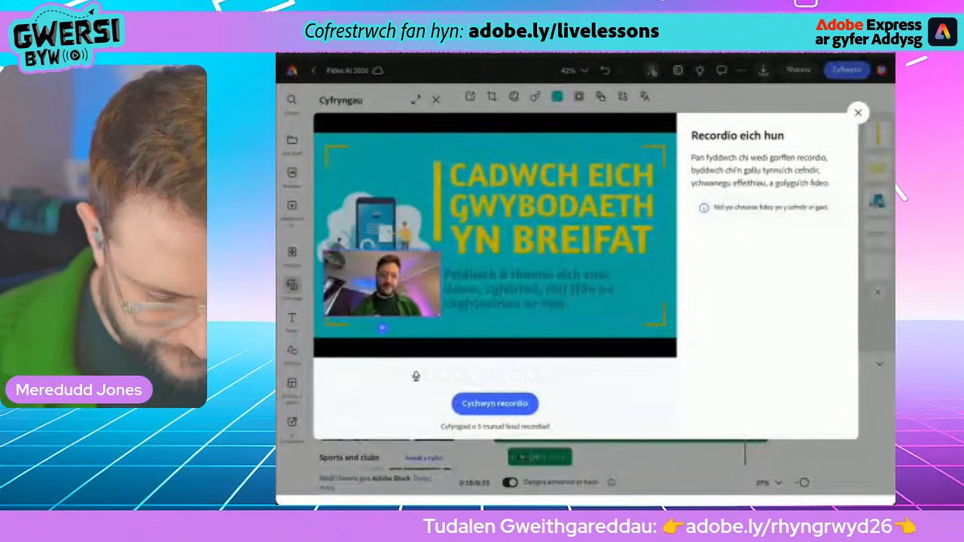
{"action": "left_click", "coordinate": [495, 404]}
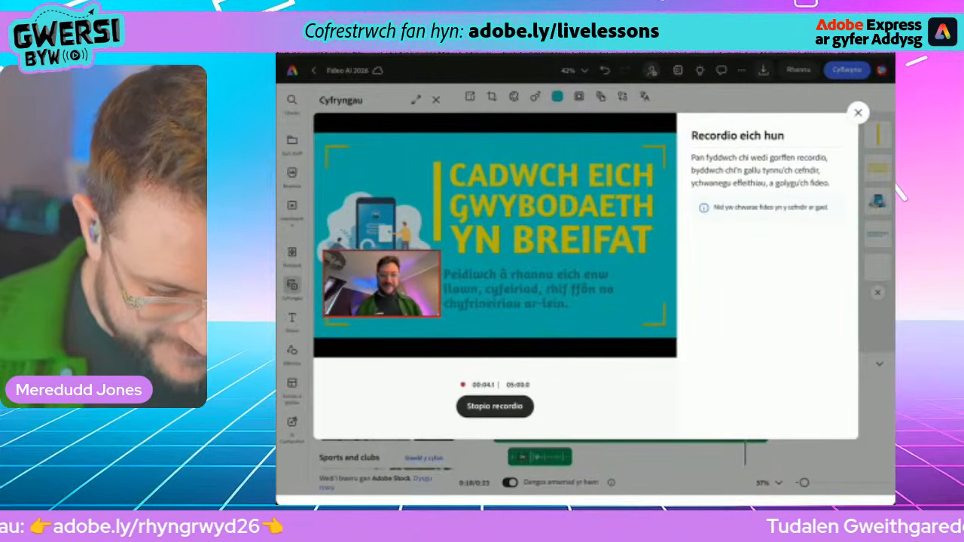
{"action": "left_click", "coordinate": [495, 406]}
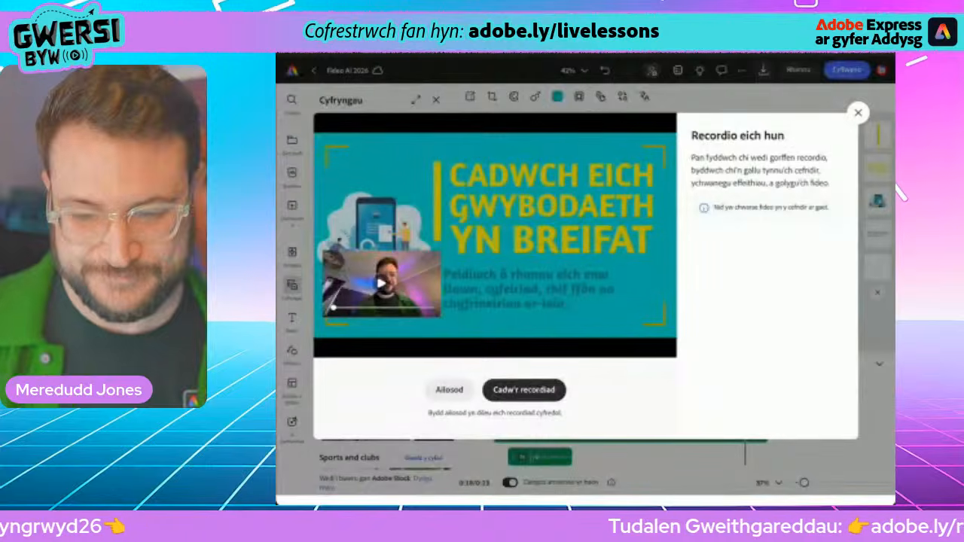
{"action": "left_click", "coordinate": [524, 390]}
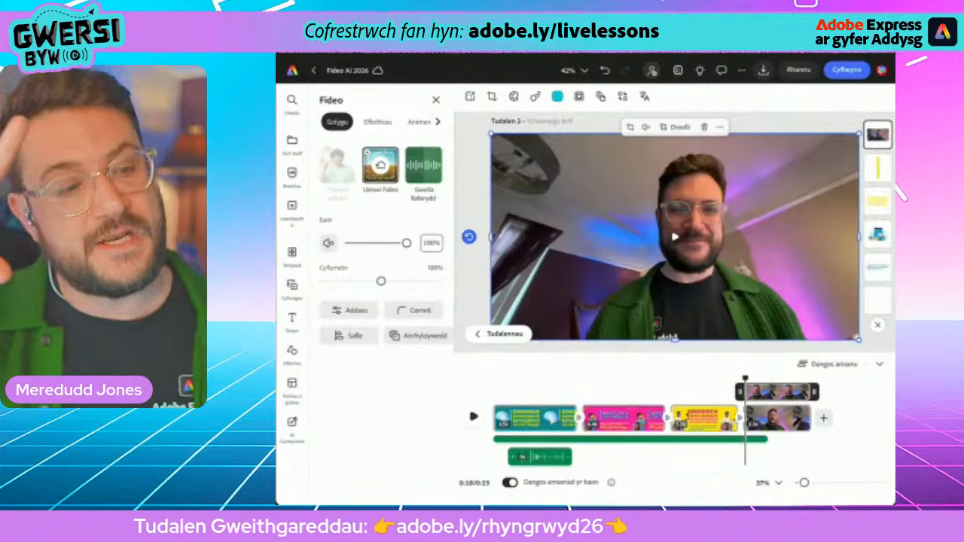
{"action": "left_click", "coordinate": [349, 336]}
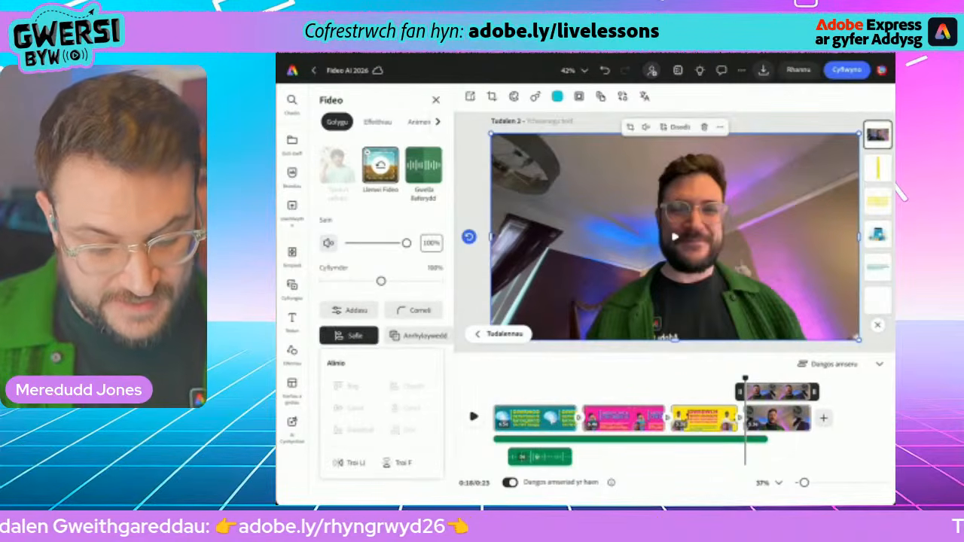
{"action": "left_click", "coordinate": [349, 464]}
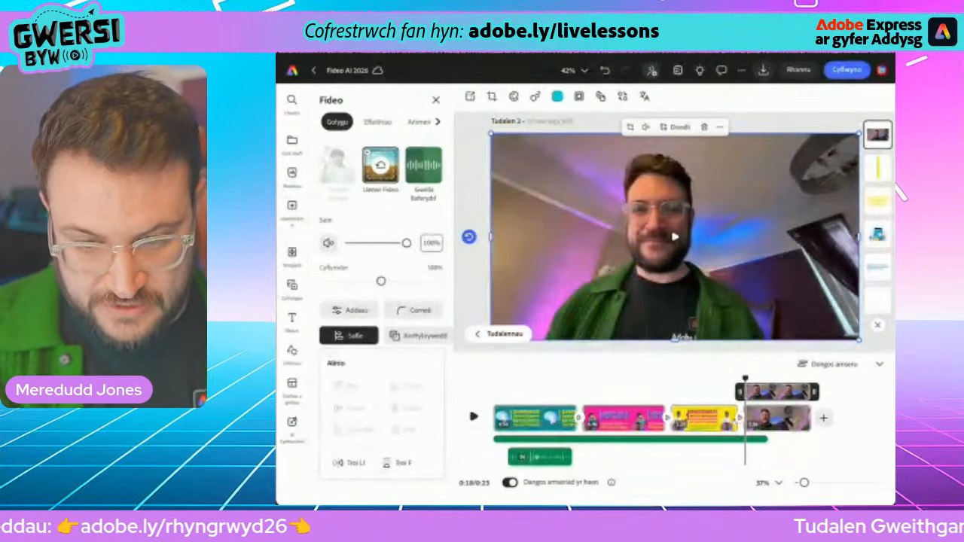
- Crop the turquoise scene's presenter video to a circle and shift the footage so the face sits centred inside it
{"action": "left_click", "coordinate": [631, 128]}
{"action": "left_click", "coordinate": [338, 341]}
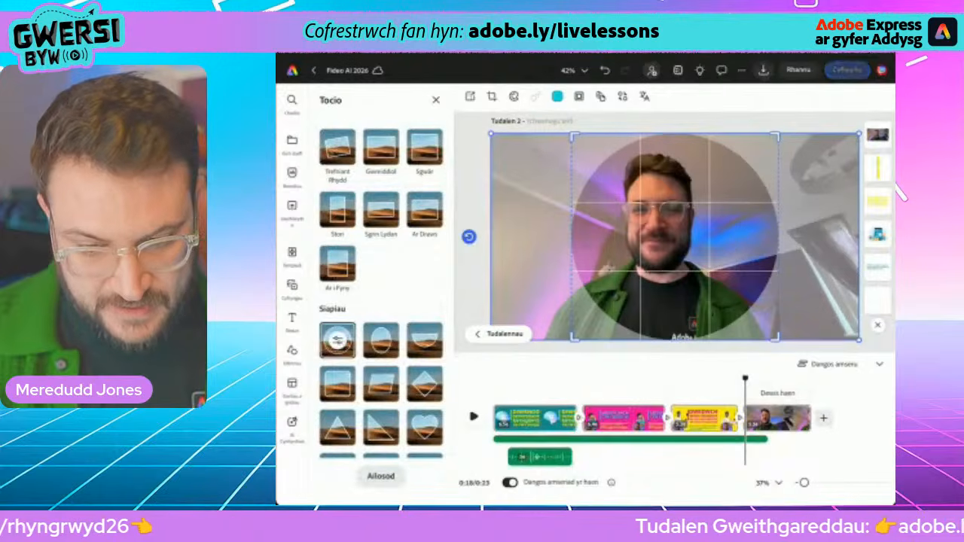
{"action": "left_click_drag", "start_coordinate": [676, 236], "coordinate": [695, 236]}
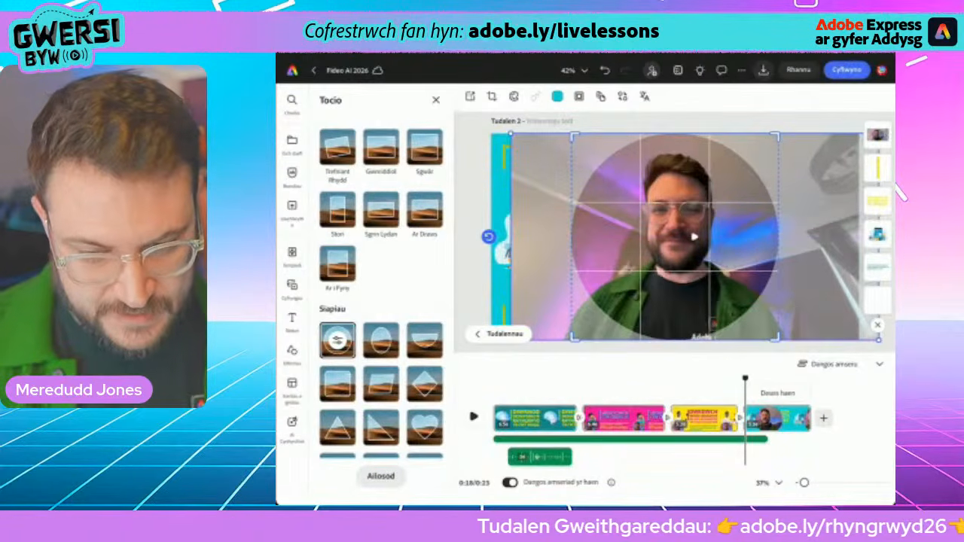
{"action": "key", "text": "Escape"}
- Shrink the circular presenter video and place it in the turquoise scene's lower-left corner, over the phone illustration's lower part
{"action": "left_click", "coordinate": [676, 236]}
{"action": "left_click_drag", "start_coordinate": [778, 134], "coordinate": [698, 216]}
{"action": "left_click_drag", "start_coordinate": [635, 278], "coordinate": [534, 289]}
{"action": "left_click_drag", "start_coordinate": [596, 225], "coordinate": [570, 253]}
{"action": "left_click_drag", "start_coordinate": [522, 303], "coordinate": [533, 292]}
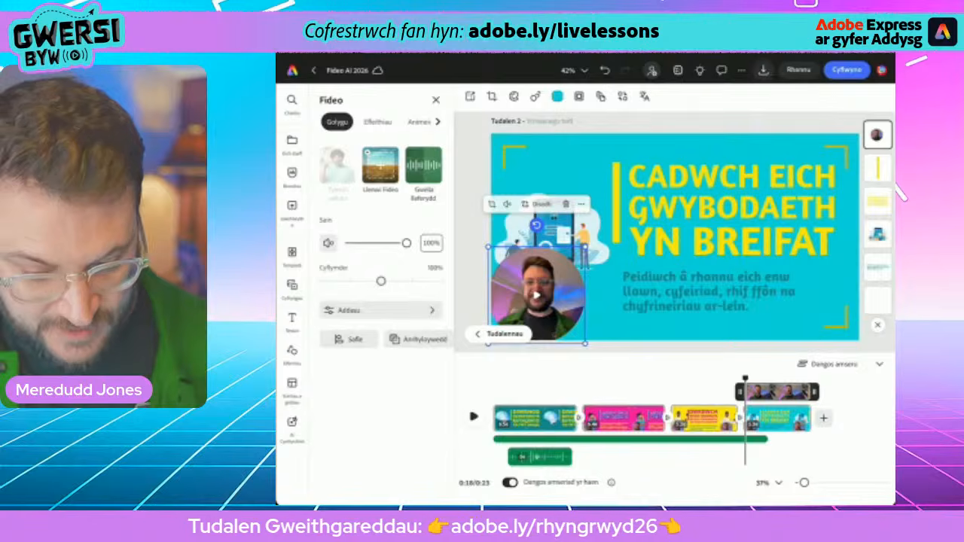
- Play the video from the middle of the yellow scene to the end and close the timeline
{"action": "left_click_drag", "start_coordinate": [746, 379], "coordinate": [705, 379]}
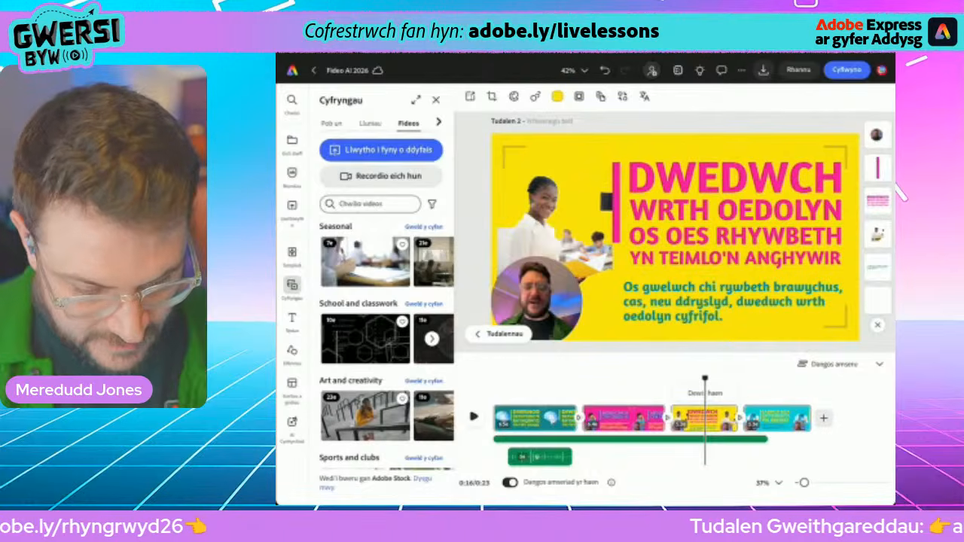
{"action": "key", "text": "space"}
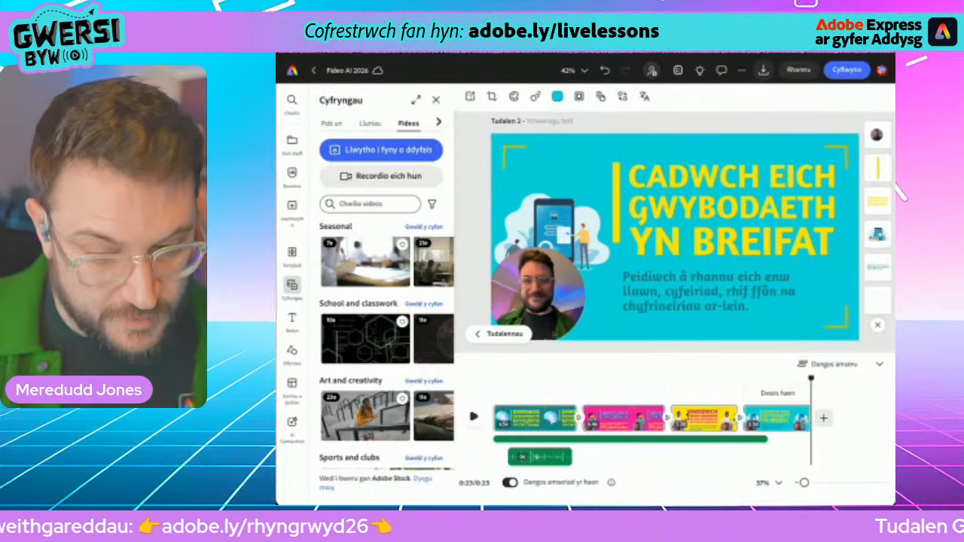
{"action": "left_click", "coordinate": [537, 292]}
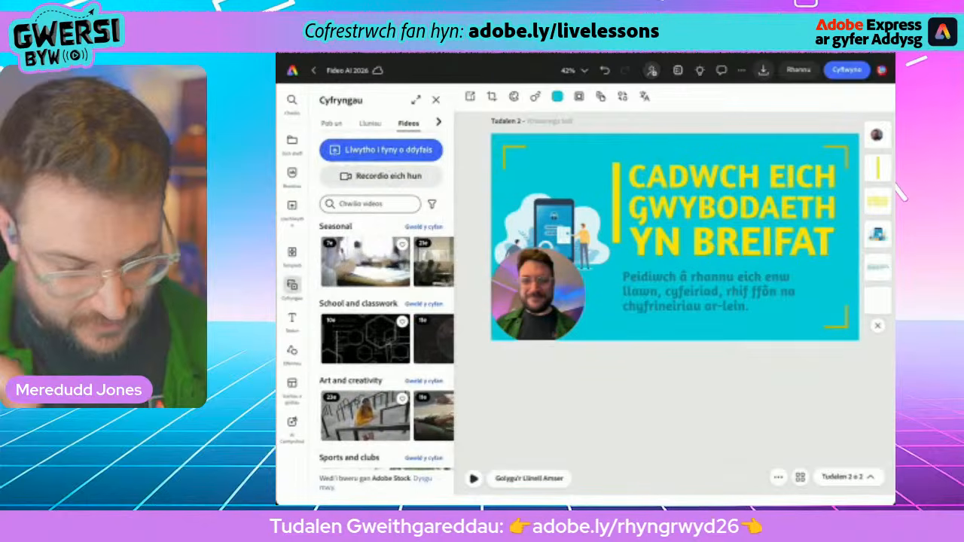
{"action": "key", "text": "space"}
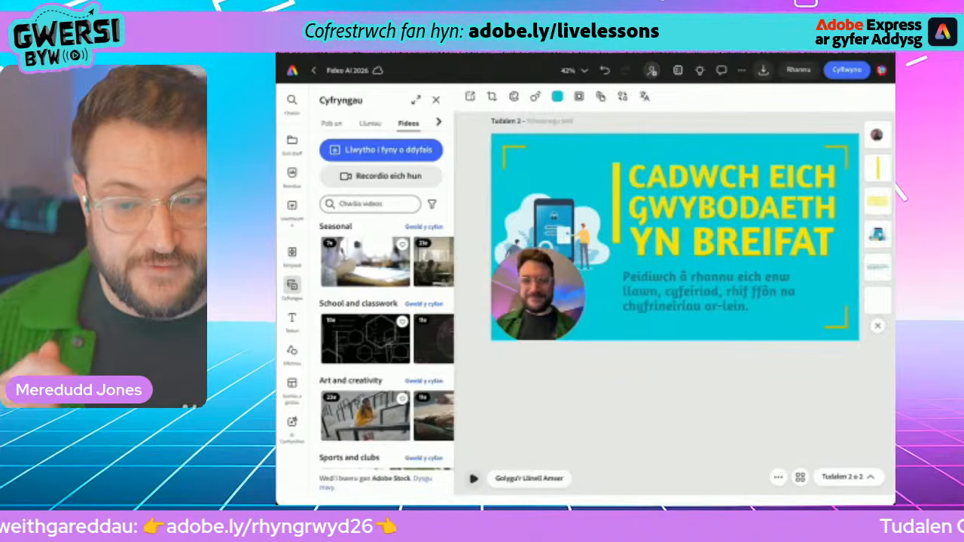
- Look at the download options for the selected page and the file's sharing options, and close them without exporting or sharing
{"action": "left_click", "coordinate": [764, 70]}
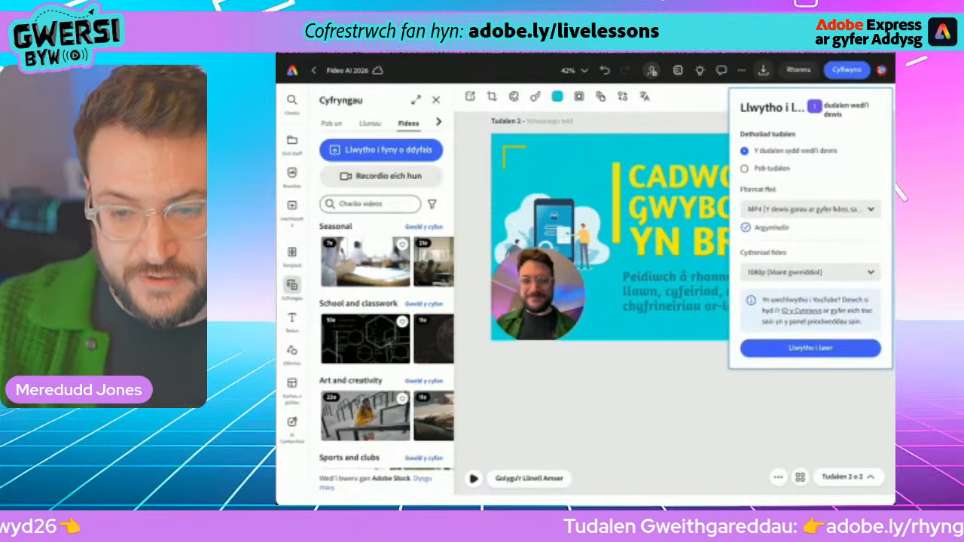
{"action": "left_click", "coordinate": [764, 70]}
{"action": "left_click", "coordinate": [798, 71]}
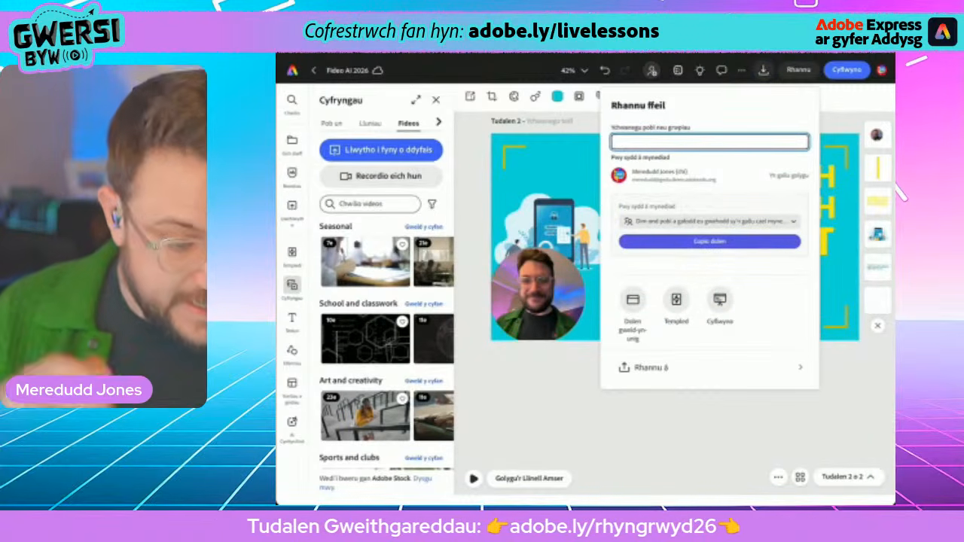
{"action": "key", "text": "Escape"}
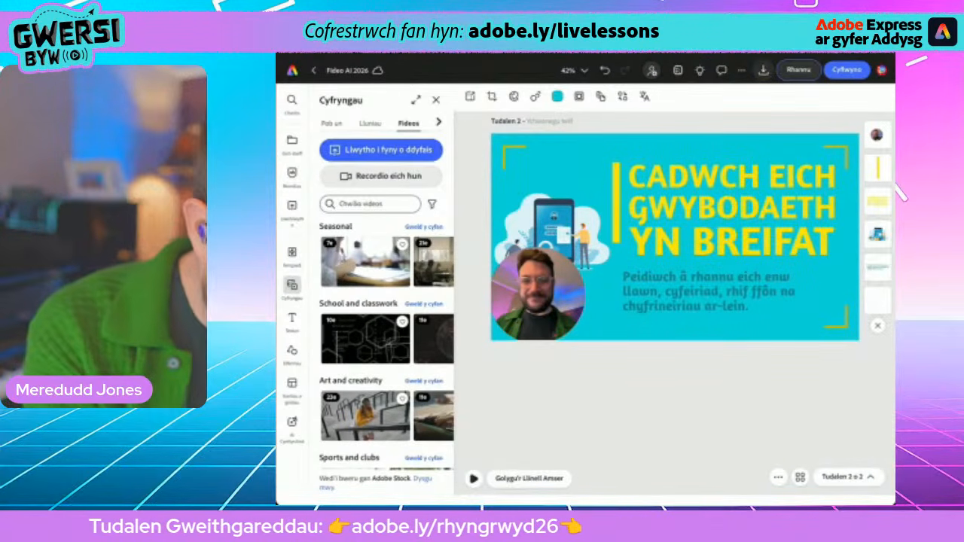